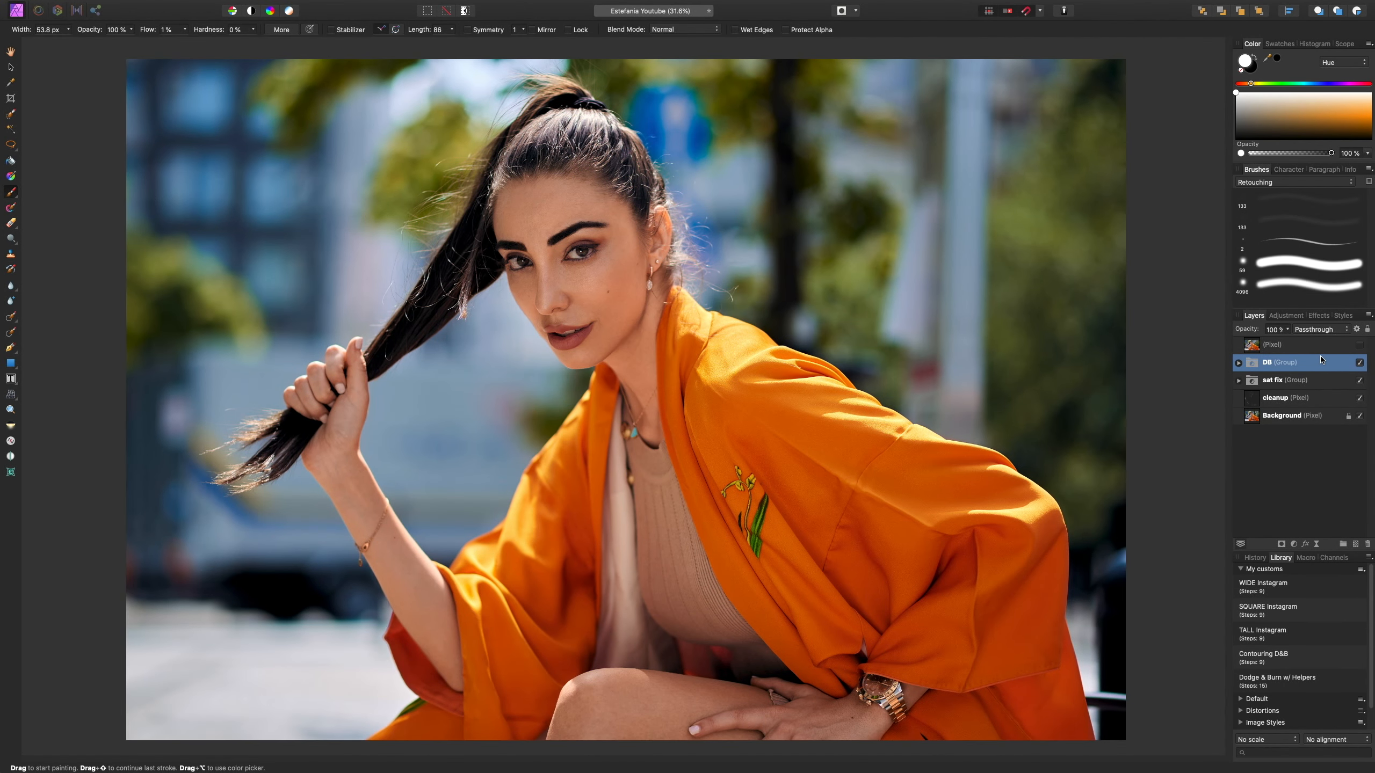
- Add a new pixel layer above the DB group and activate the Inpainting Brush on Current Layer & Below
key(super+shift+n)
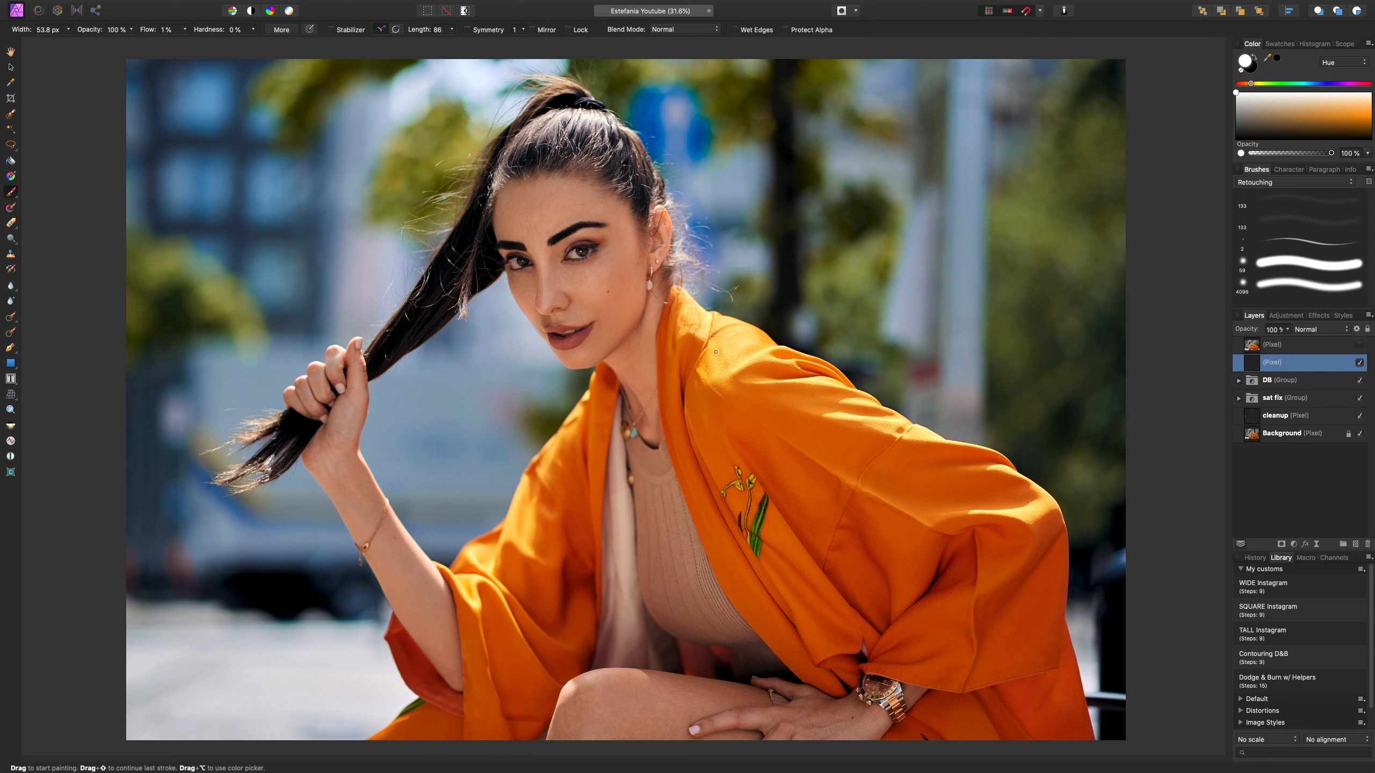
key(super+=)
key(super+=)
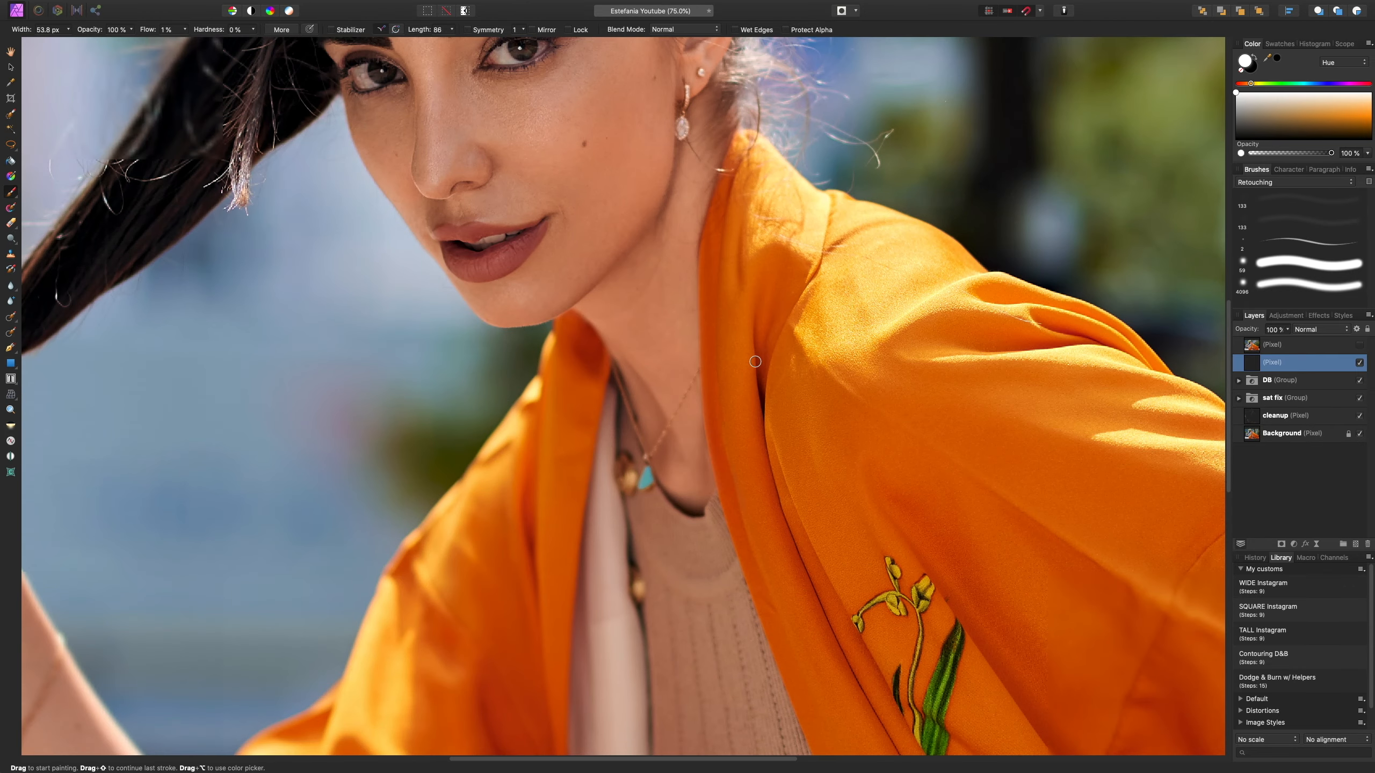
key(j)
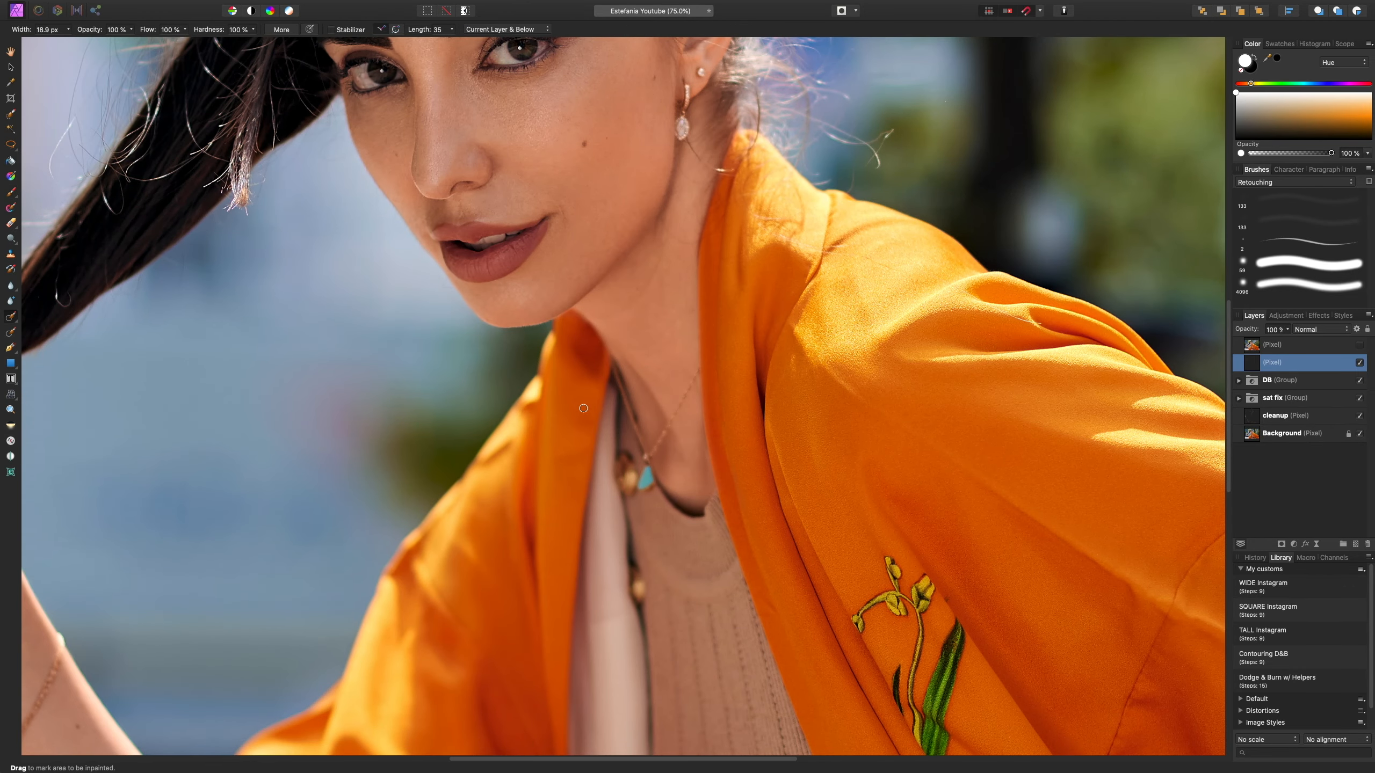
- Inpaint the flyaway hairs standing off the back of the head against the blue sign, using a brush of about 23.4 px
scroll(583, 406, up, 10)
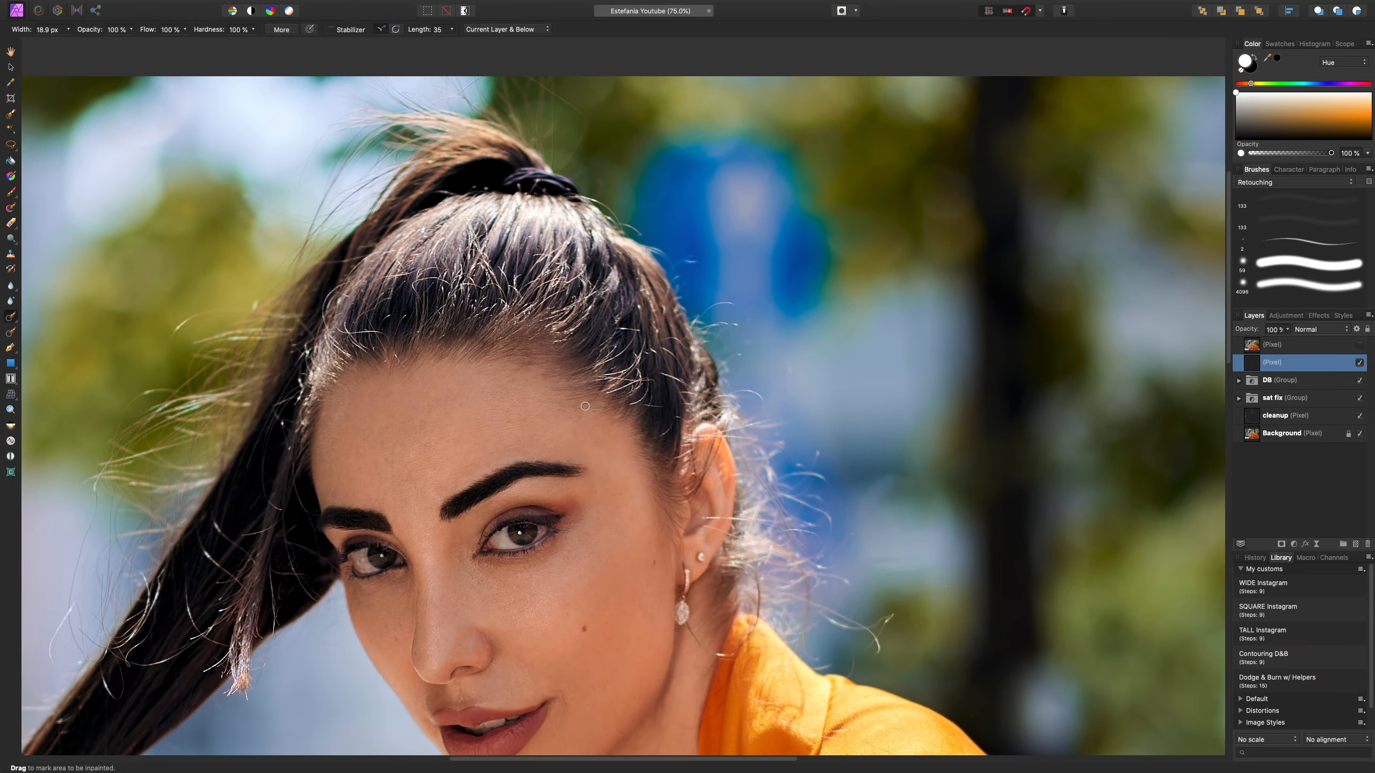
scroll(585, 406, down, 3)
key(super+=)
scroll(593, 406, up, 10)
scroll(593, 406, right, 8)
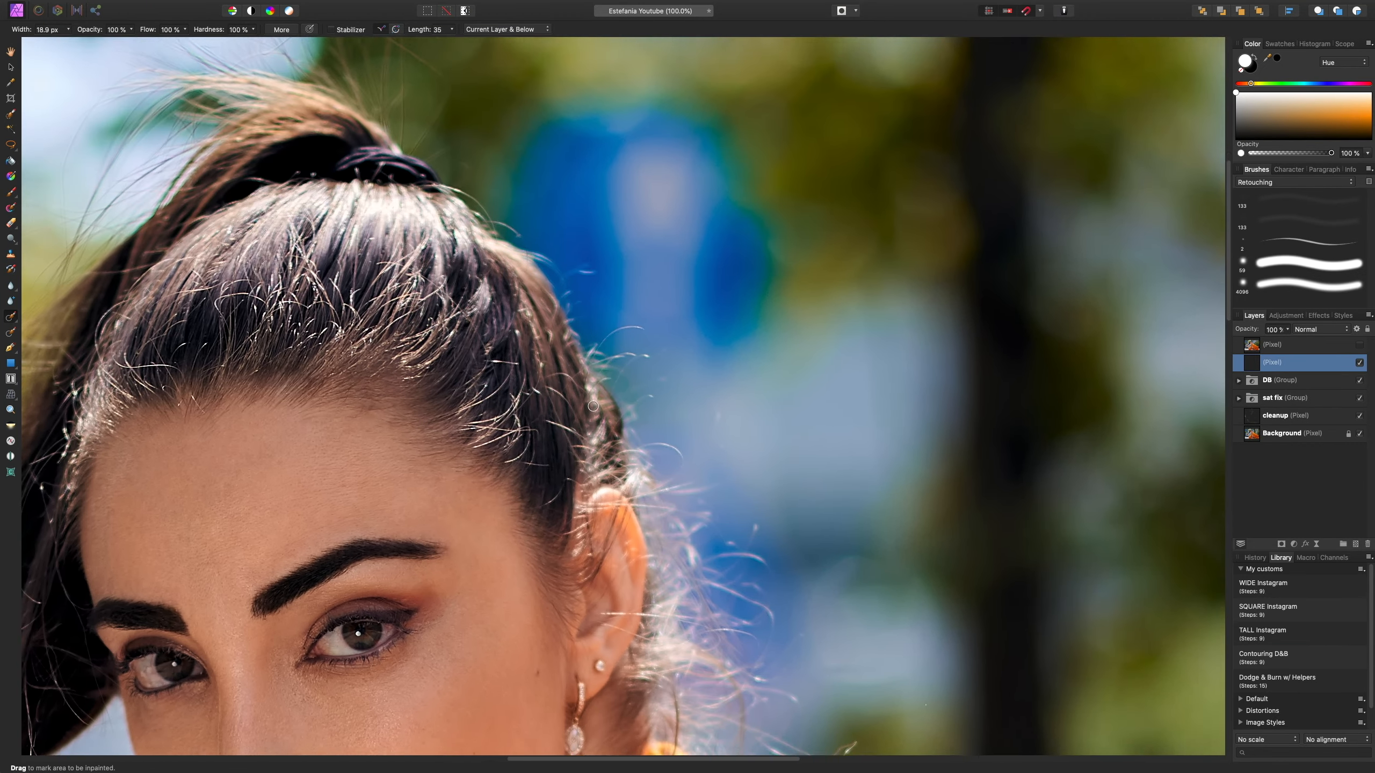
scroll(462, 421, down, 5)
scroll(462, 421, right, 2)
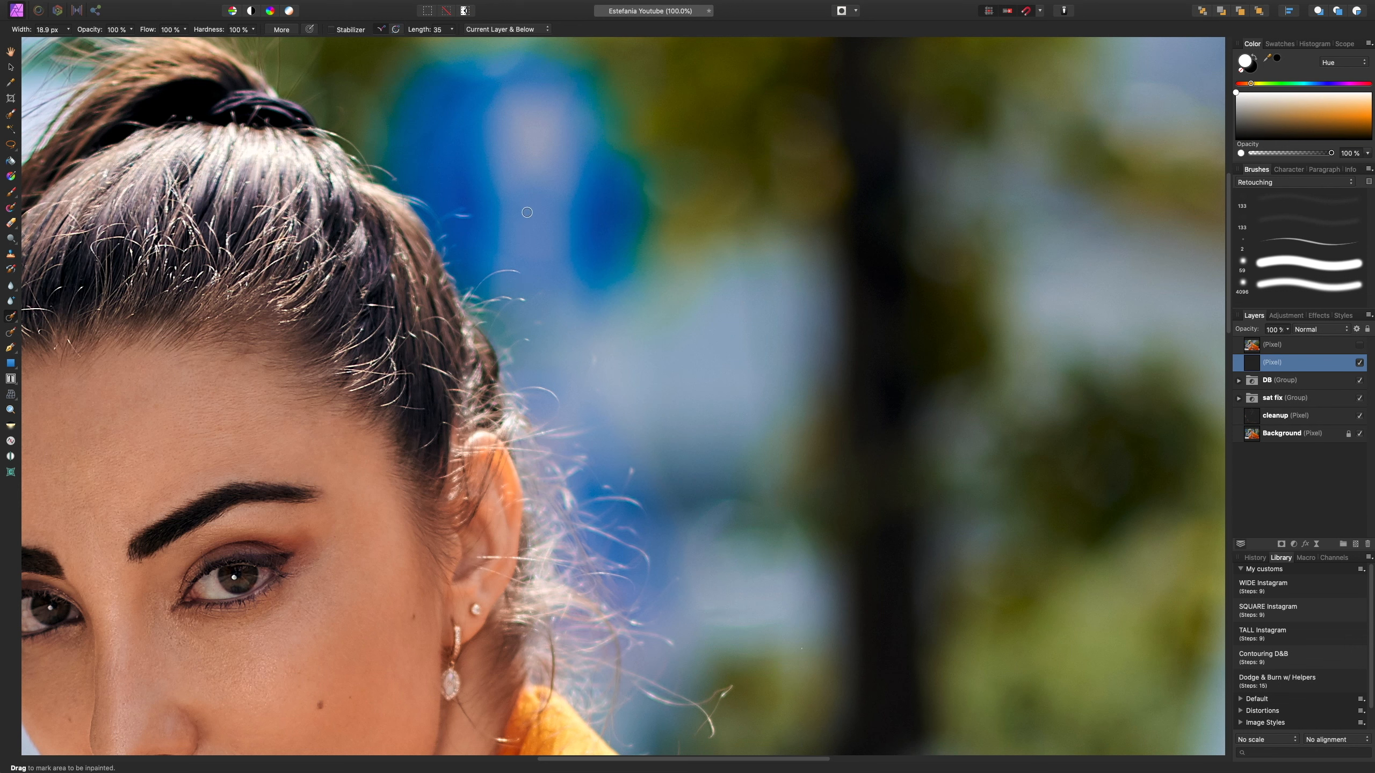
drag(478, 288, 523, 272)
key(bracketright)
scroll(624, 398, up, 5)
scroll(624, 399, left, 2)
key(bracketright)
drag(484, 315, 513, 317)
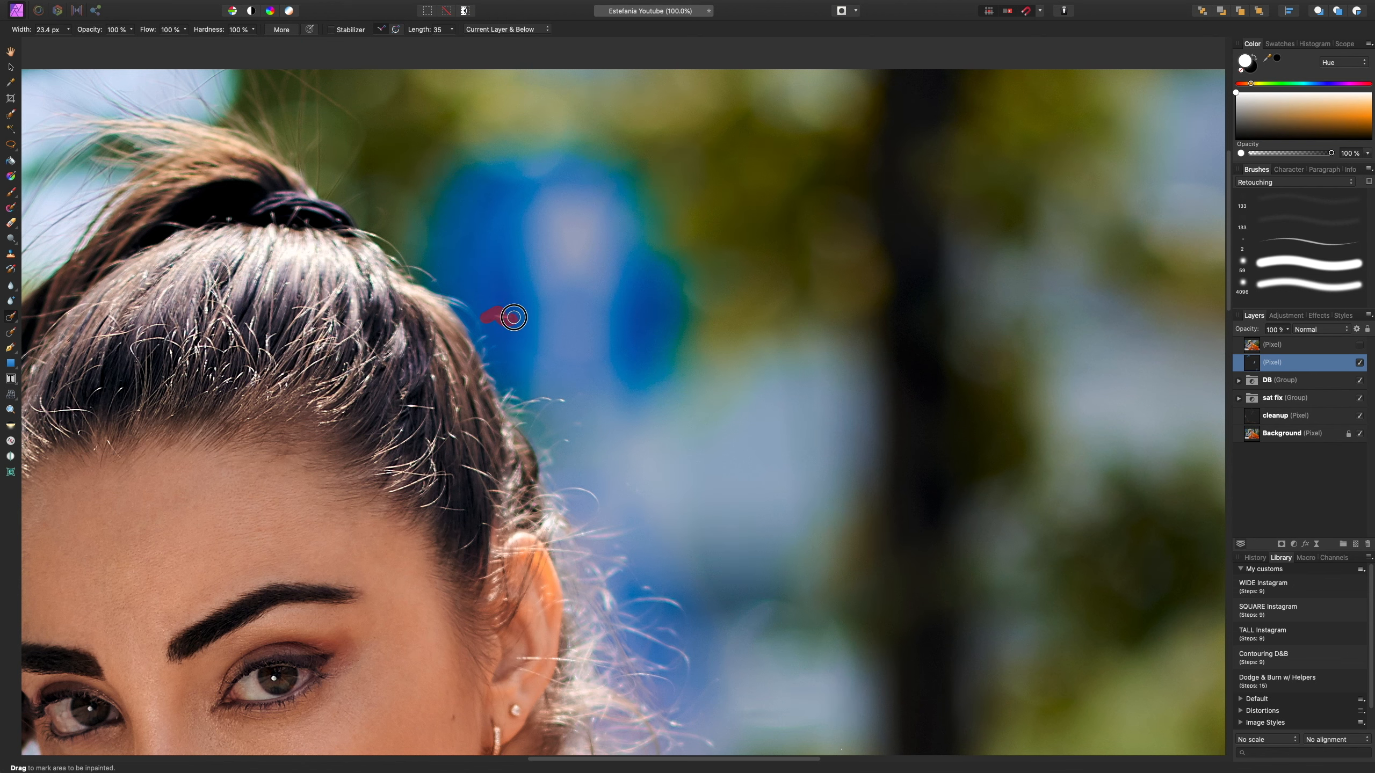
- Inpaint the long curled stray hair reaching over the orange shoulder against the blurred background
key(space)
drag(628, 628, 548, 324)
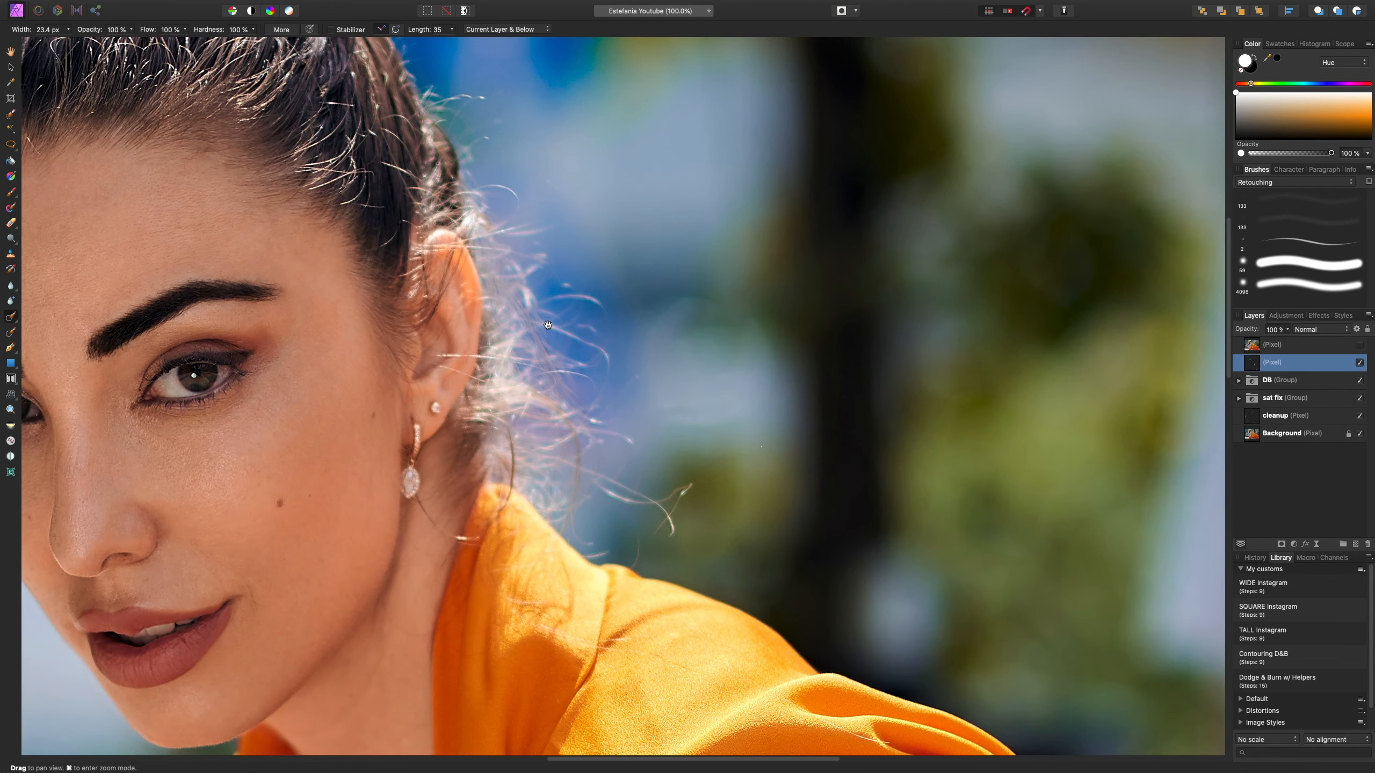
scroll(613, 456, down, 5)
scroll(613, 456, right, 2)
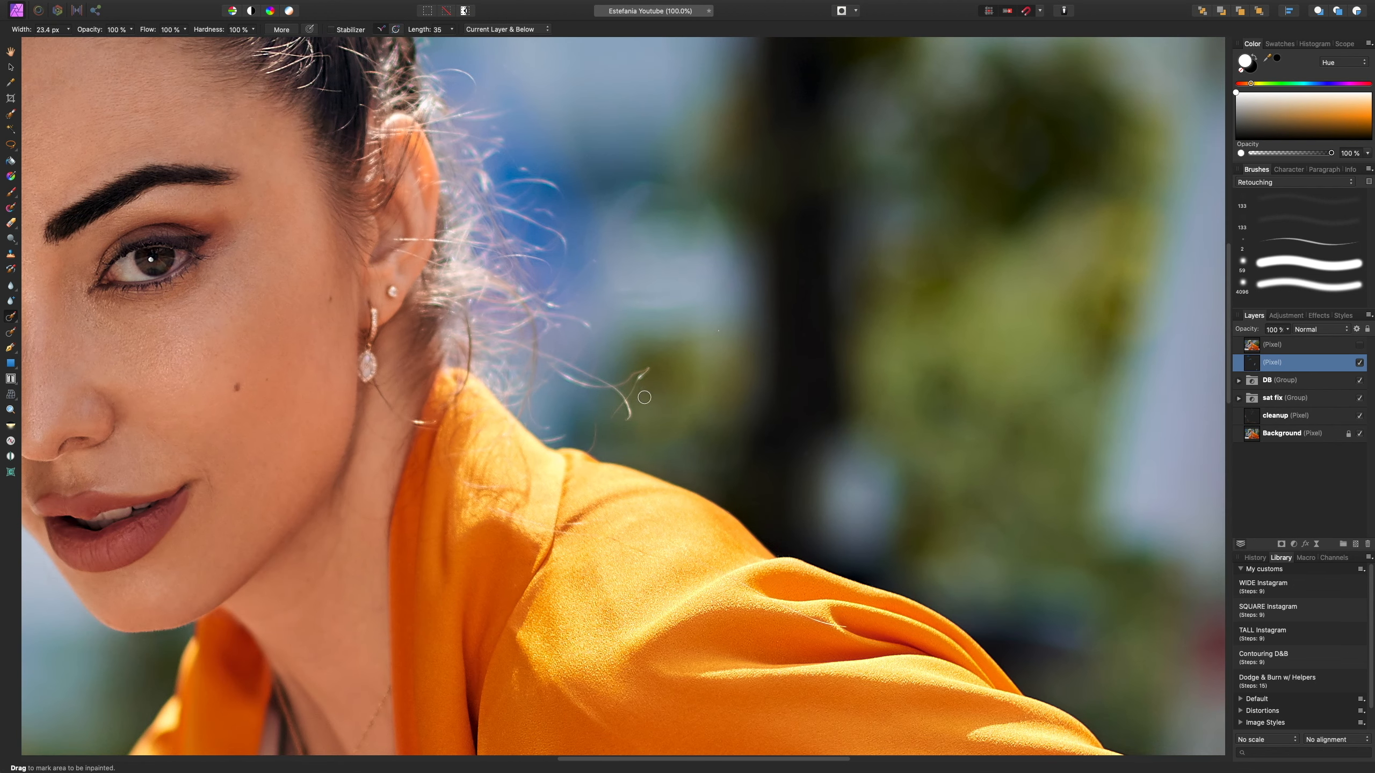
key(bracketleft)
mouse_move(650, 368)
mouse_down()
mouse_move(609, 417)
mouse_move(630, 414)
mouse_move(621, 387)
mouse_move(651, 369)
mouse_move(624, 398)
mouse_move(572, 370)
mouse_move(596, 433)
mouse_up()
key(bracketright)
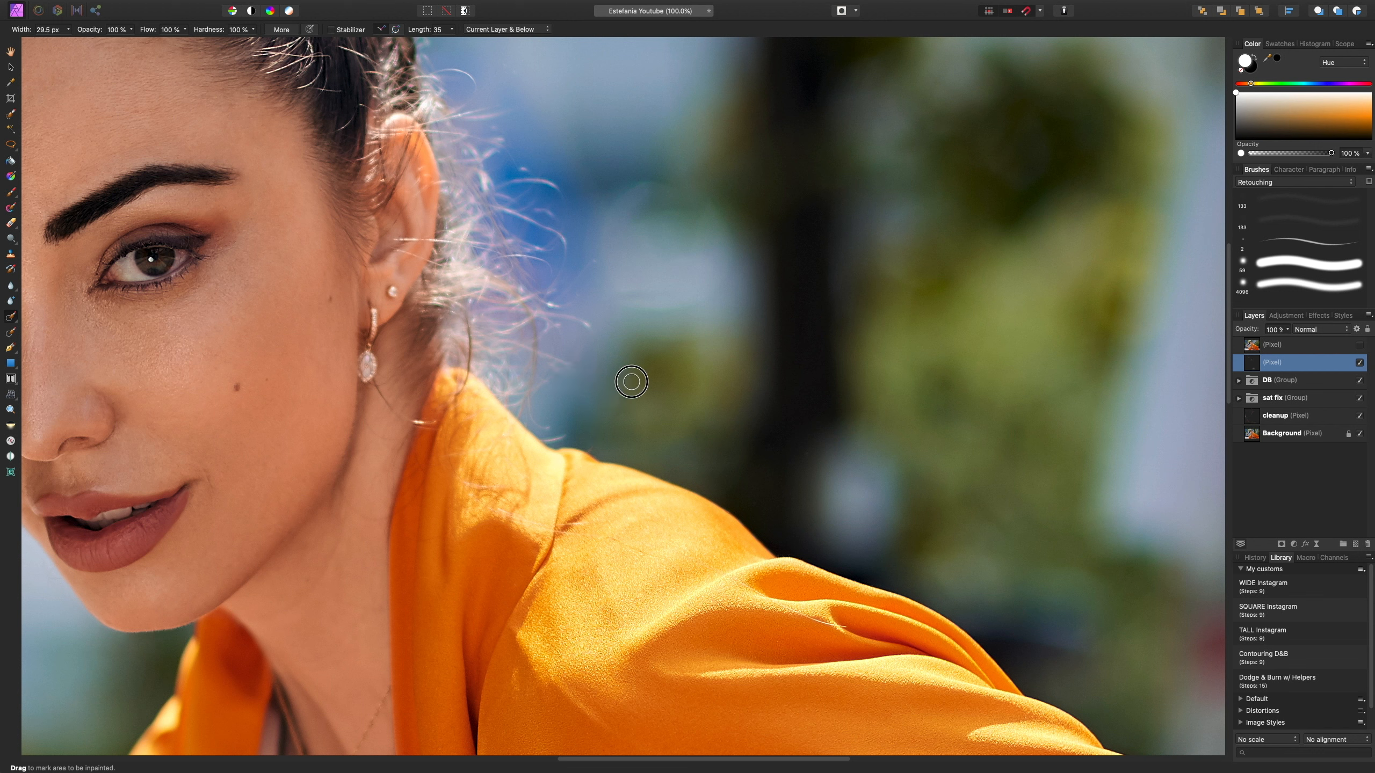
- Inpaint the small loose hair ends beside the nape and at the collar edge, reducing the brush to about 18.1 px
drag(601, 259, 561, 304)
key(bracketleft)
key(bracketleft)
drag(562, 436, 545, 441)
- Inpaint the bright stray strands in the hair at the temple above the ear with a brush of about 11.5 px
key(space)
drag(248, 425, 767, 357)
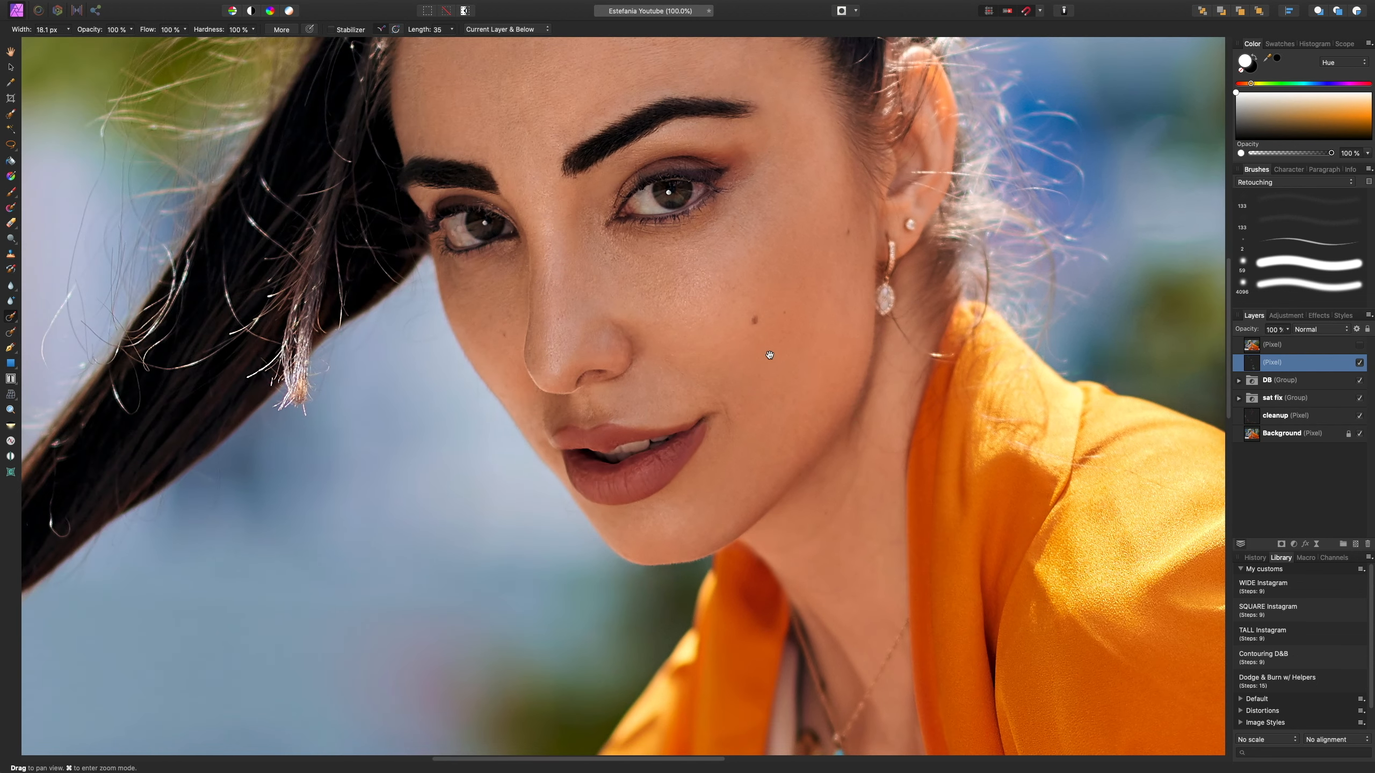
drag(581, 381, 815, 343)
scroll(730, 320, up, 10)
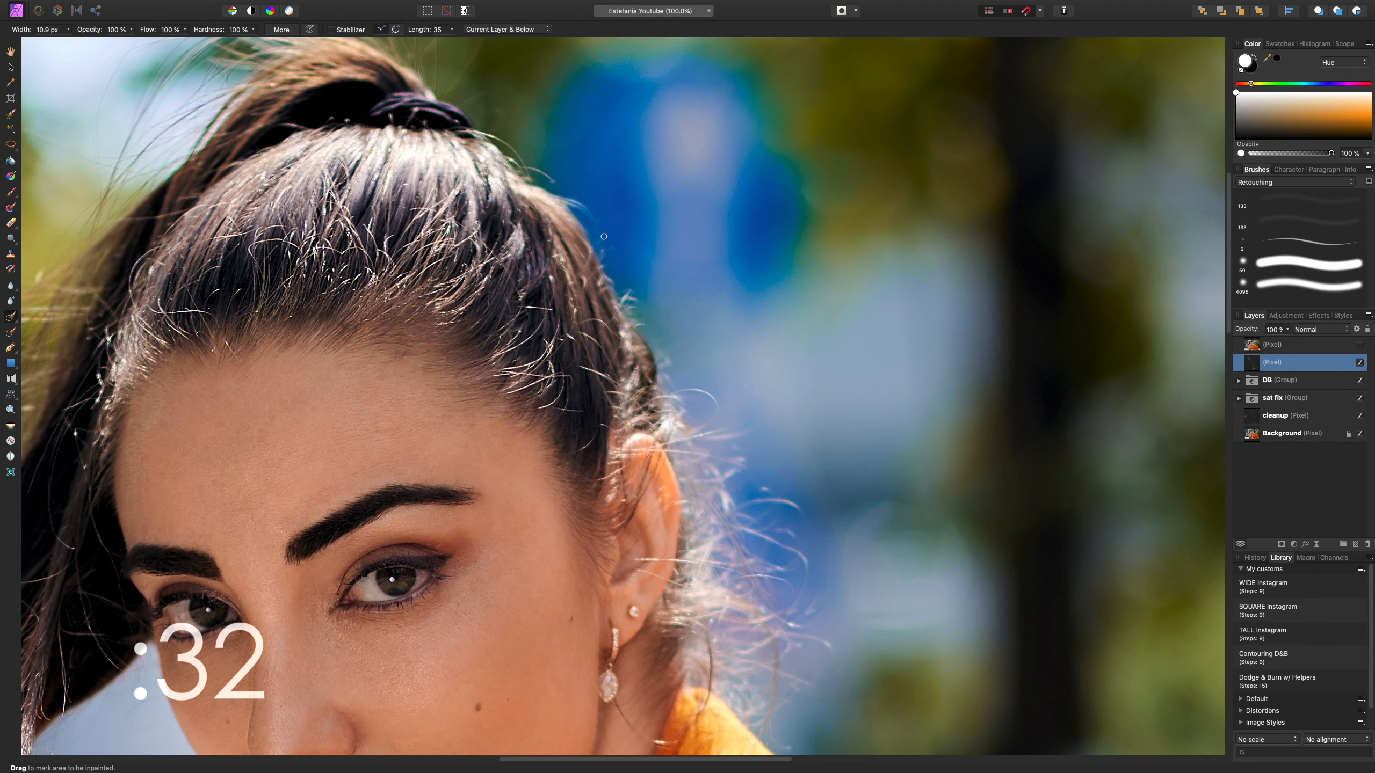
scroll(477, 305, down, 5)
scroll(469, 188, up, 2)
key([)
drag(536, 362, 583, 376)
drag(601, 436, 571, 413)
drag(623, 325, 581, 307)
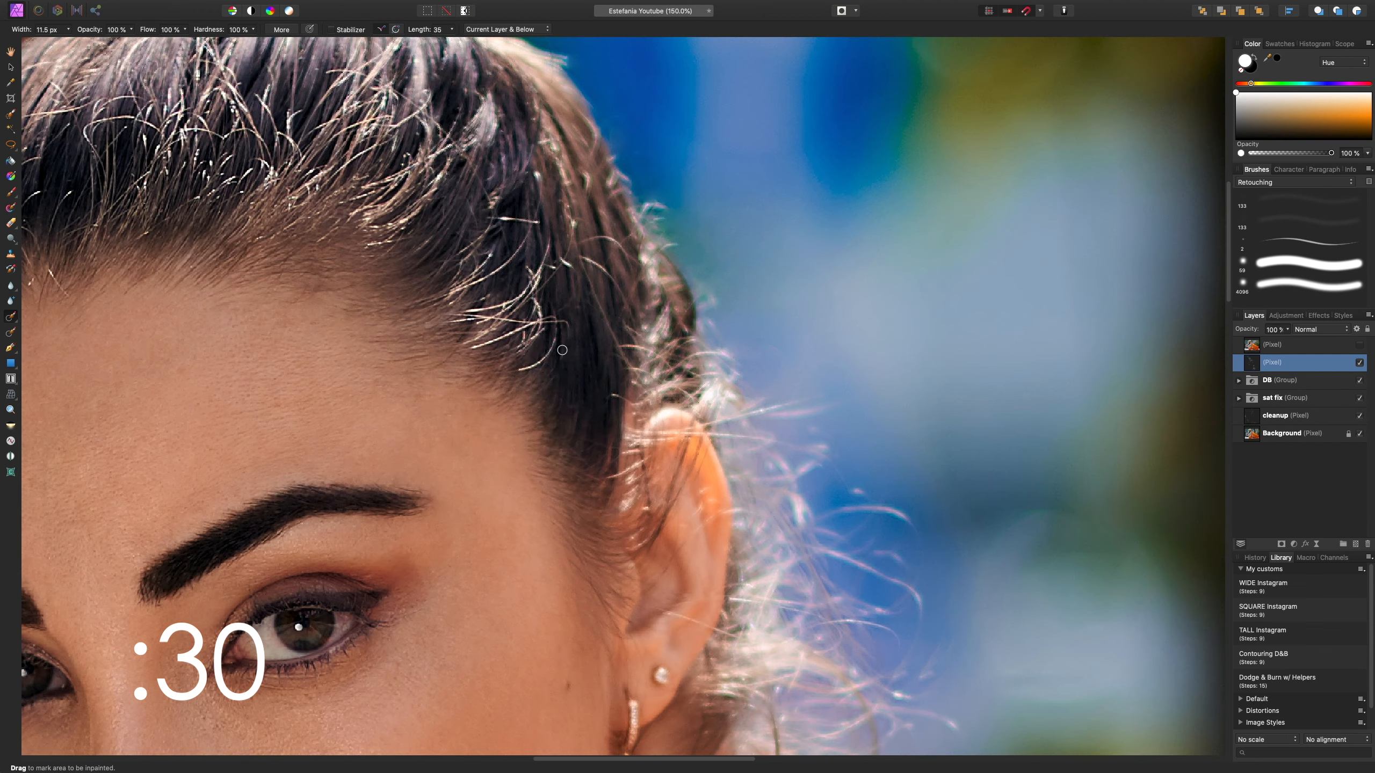
mouse_move(552, 361)
mouse_down()
mouse_move(467, 327)
mouse_move(509, 320)
mouse_up()
- Inpaint the light crossing hairs on the ear side of the crown with a brush of about 10.1 px
key([)
key([)
mouse_move(505, 219)
mouse_down()
mouse_move(619, 245)
mouse_move(578, 193)
mouse_up()
scroll(600, 309, up, 2)
key([)
key([)
key(])
scroll(617, 232, up, 4)
scroll(595, 206, down, 3)
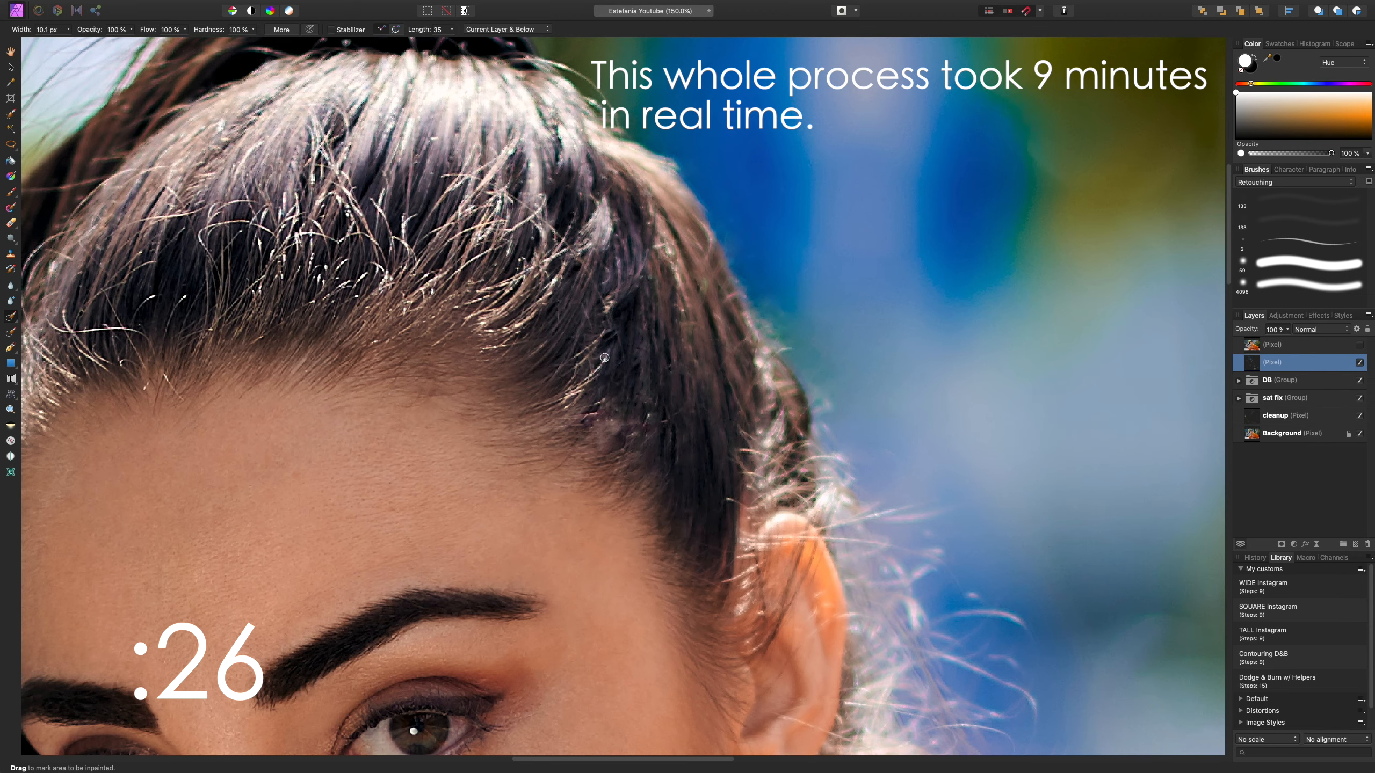
drag(608, 356, 582, 385)
drag(618, 261, 598, 311)
mouse_move(577, 259)
mouse_down()
mouse_move(550, 210)
mouse_move(509, 235)
mouse_up()
- Inpaint the bright stray hairs across the middle of the crown and down to the far hairline, using a finer brush
drag(420, 243, 449, 190)
drag(411, 206, 403, 236)
key(])
mouse_move(451, 179)
mouse_down()
mouse_move(490, 166)
mouse_move(538, 230)
mouse_up()
mouse_move(374, 192)
mouse_down()
mouse_move(386, 234)
mouse_move(414, 261)
mouse_up()
mouse_move(229, 214)
mouse_down()
mouse_move(239, 221)
mouse_move(201, 239)
mouse_up()
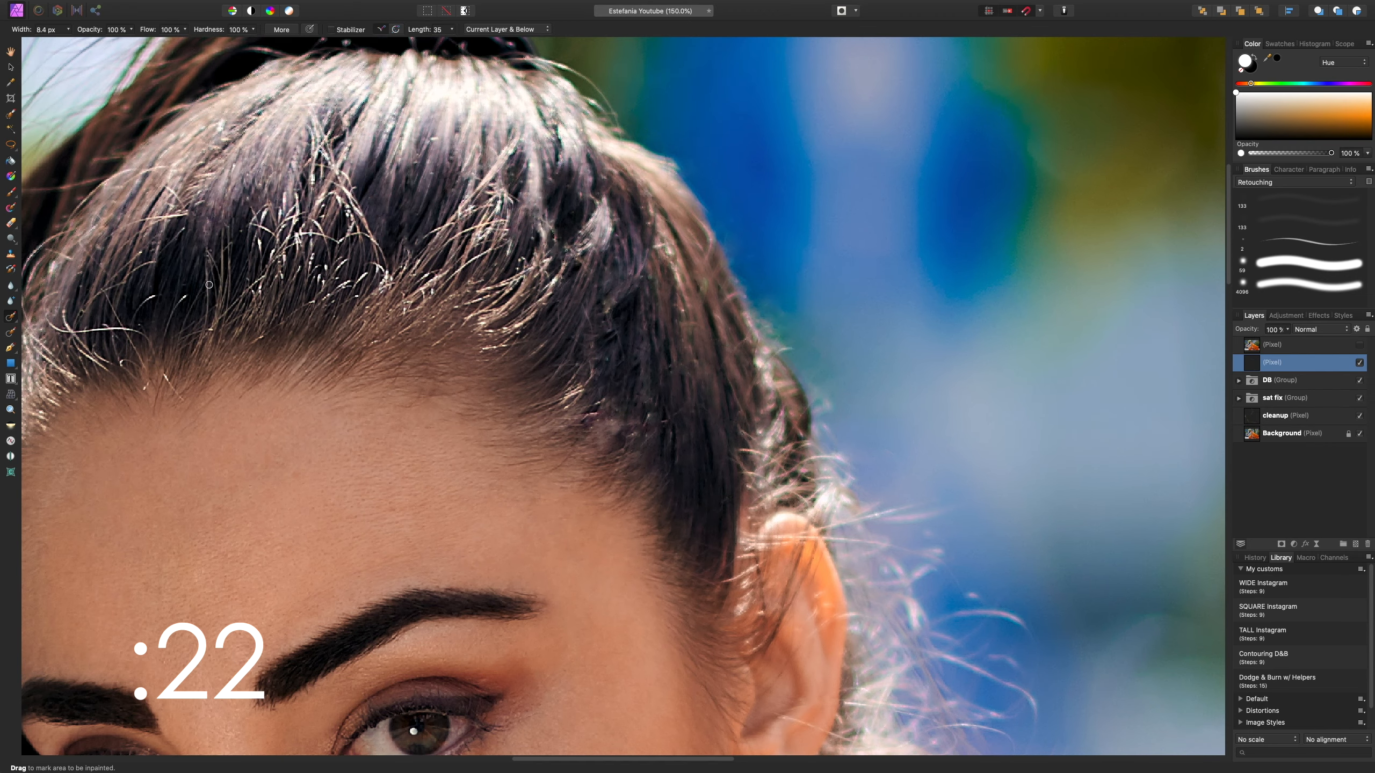
drag(155, 297, 135, 317)
drag(162, 375, 181, 398)
- Adjust the brush to about 7.8 px and inpaint short bright hairs along the front of the crown above the forehead
key([)
key([)
scroll(500, 251, up, 4)
scroll(500, 250, left, 2)
key(])
key(])
key(])
key(])
mouse_move(431, 399)
mouse_down()
mouse_move(408, 375)
mouse_move(384, 414)
mouse_up()
drag(329, 392, 295, 430)
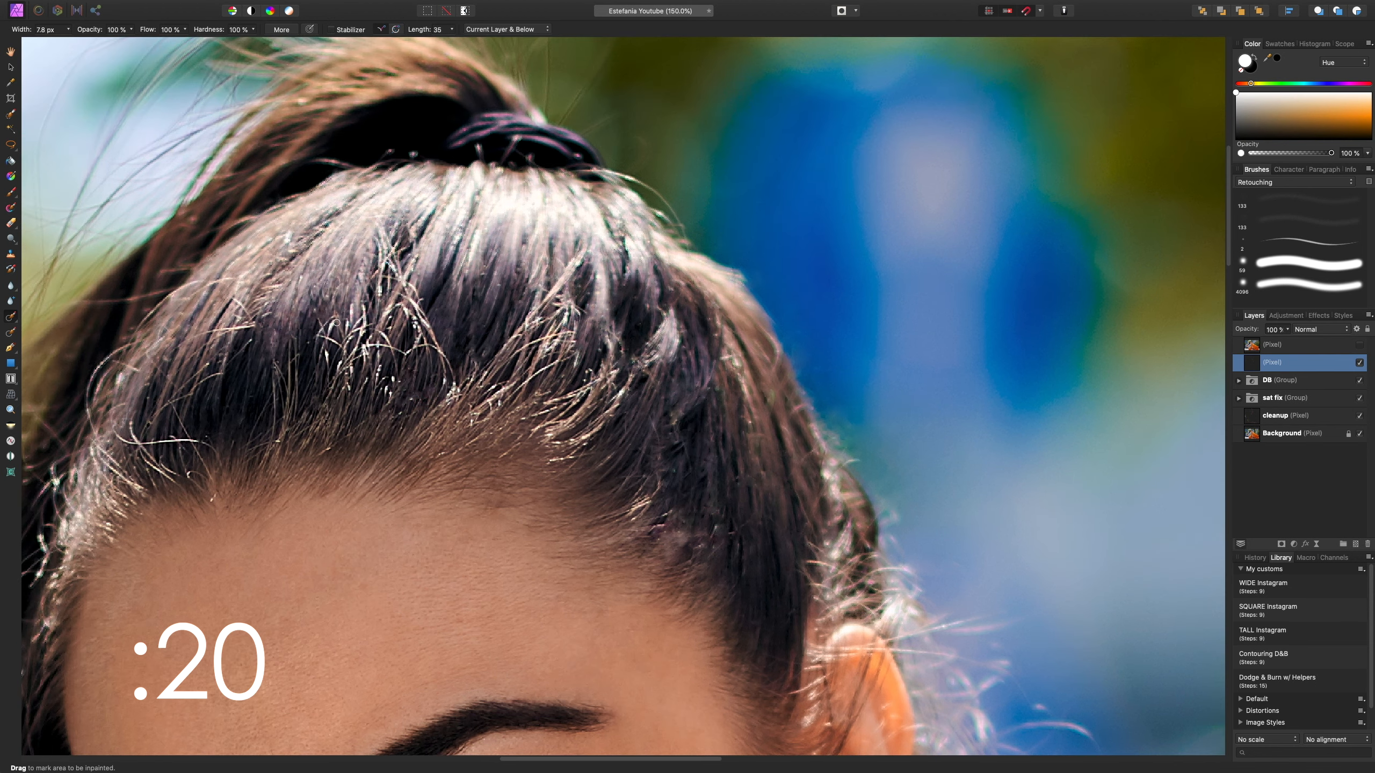
- Inpaint the crossing white strands in the dark hair midway between the forehead and the hair tie
drag(322, 318, 335, 371)
drag(269, 398, 255, 450)
drag(292, 348, 292, 384)
drag(447, 379, 433, 330)
mouse_move(385, 341)
mouse_down()
mouse_move(389, 362)
mouse_move(350, 309)
mouse_up()
drag(424, 332, 405, 289)
- Inpaint the remaining light strands over the upper crown below the hair tie with a smaller brush
key([)
mouse_move(225, 399)
mouse_down()
mouse_move(366, 347)
mouse_move(395, 273)
mouse_move(488, 222)
mouse_up()
mouse_move(485, 198)
mouse_down()
mouse_move(457, 206)
mouse_move(431, 252)
mouse_up()
key([)
drag(467, 265, 386, 264)
drag(394, 247, 425, 289)
drag(515, 150, 461, 158)
drag(424, 190, 403, 293)
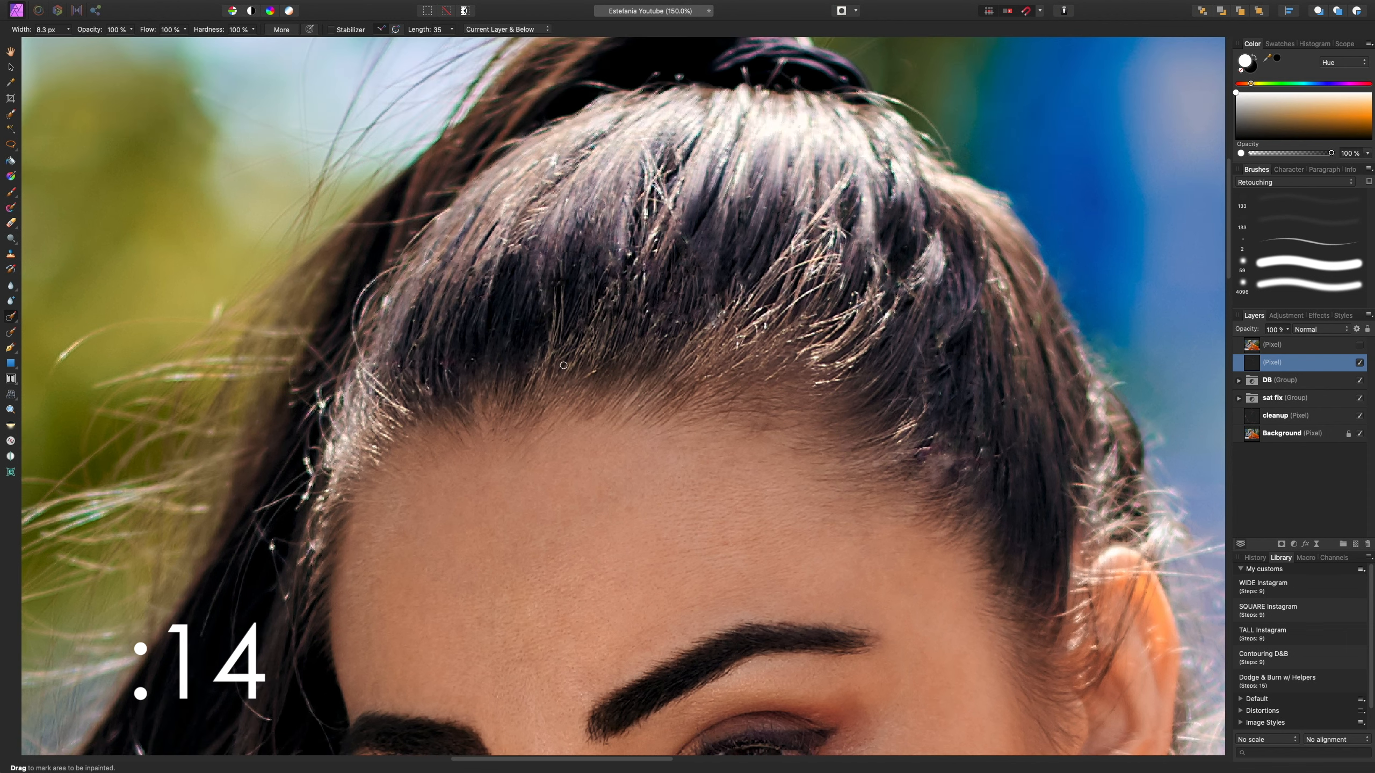
- Enlarge the brush to about 9.7 px and inpaint stray hairs from the far hairline down to the dark ponytail beside the brow
key(])
key(])
key(])
key(])
drag(362, 394, 483, 275)
drag(503, 295, 463, 257)
drag(404, 391, 411, 338)
drag(341, 422, 433, 293)
drag(465, 466, 450, 295)
drag(451, 335, 381, 357)
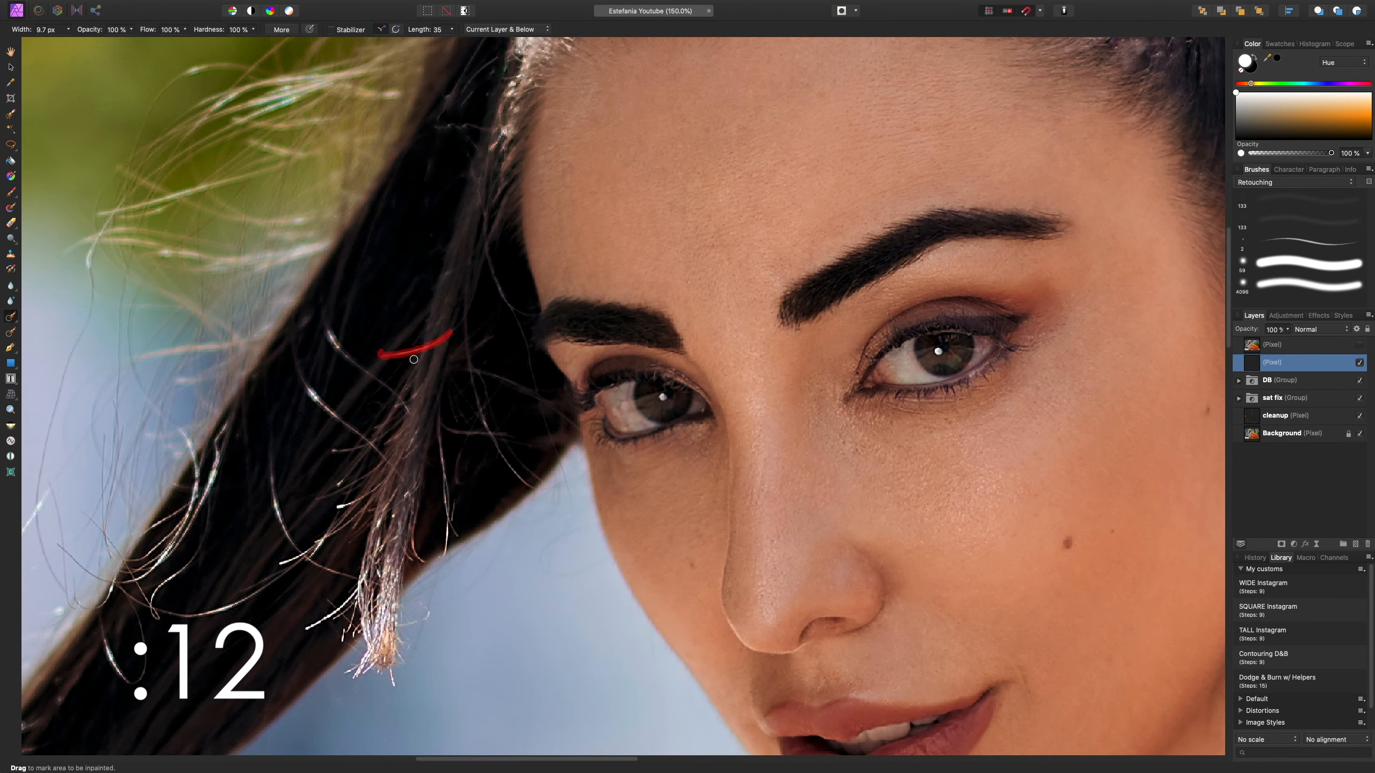
- Inpaint the curled light strands lying across the dark ponytail beside the face
drag(324, 317, 358, 366)
key([)
key([)
key([)
drag(340, 499, 403, 393)
drag(318, 342, 367, 468)
drag(367, 469, 462, 394)
mouse_move(417, 401)
mouse_down()
mouse_move(307, 432)
mouse_move(282, 501)
mouse_up()
drag(287, 424, 349, 325)
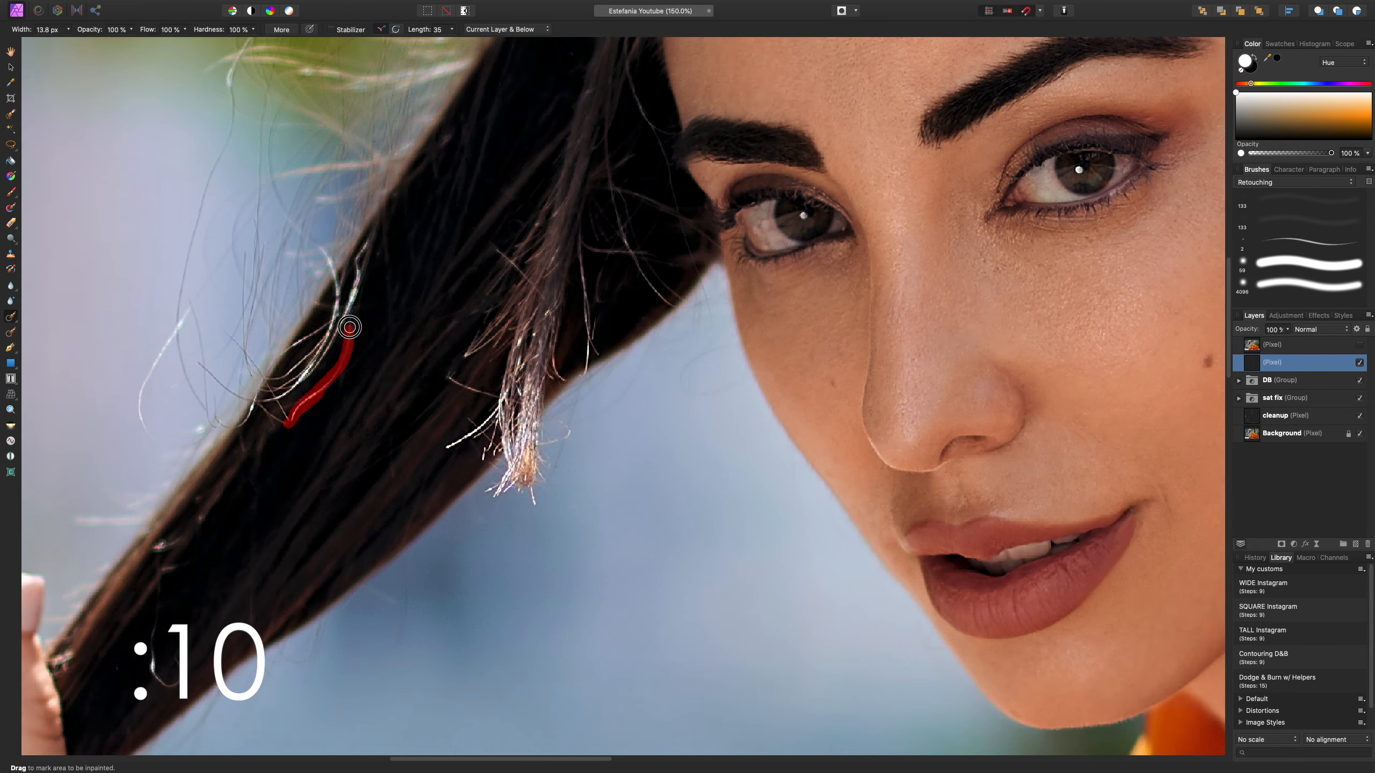
- Inpaint the loose flyaways around the outer edge of the ponytail against the background, using a brush of about 18 px
key(])
key(])
key(])
key(])
key(])
key(])
drag(230, 90, 233, 114)
mouse_move(193, 343)
mouse_down()
mouse_move(224, 389)
mouse_move(393, 219)
mouse_up()
drag(319, 488, 327, 539)
drag(360, 378, 244, 379)
drag(571, 473, 449, 446)
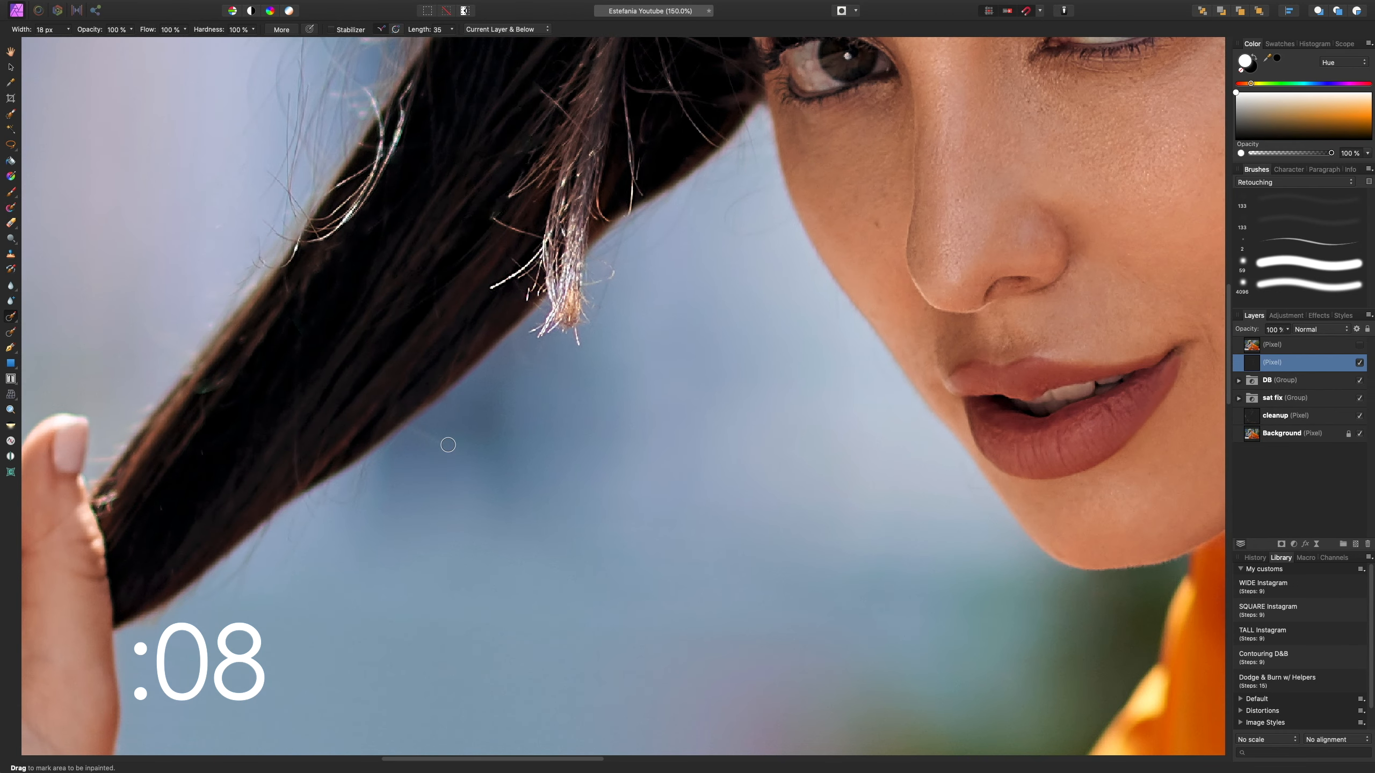
- Inpaint the stray hairs along the underside of the ponytail between the hand and the face
key([)
key([)
key([)
drag(275, 515, 182, 607)
drag(433, 270, 351, 507)
drag(540, 453, 541, 340)
drag(684, 429, 656, 439)
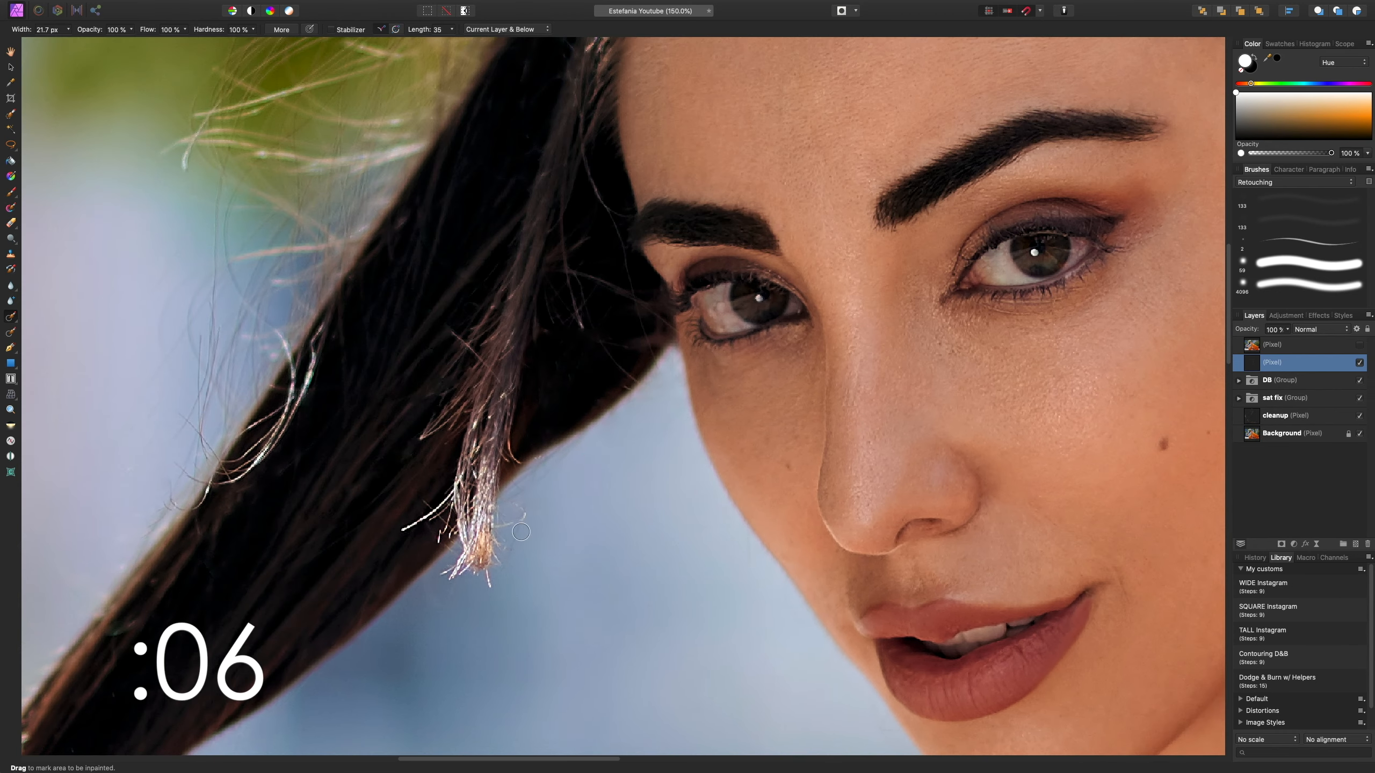
- Inpaint the loose hairs around the frayed hanging lock and the ponytail behind it, with a brush of about 10.9 px
drag(521, 532, 504, 624)
key([)
key([)
key([)
key([)
key([)
key(])
key(])
key(])
key(])
key(])
drag(612, 389, 548, 325)
drag(617, 435, 636, 452)
drag(482, 480, 438, 426)
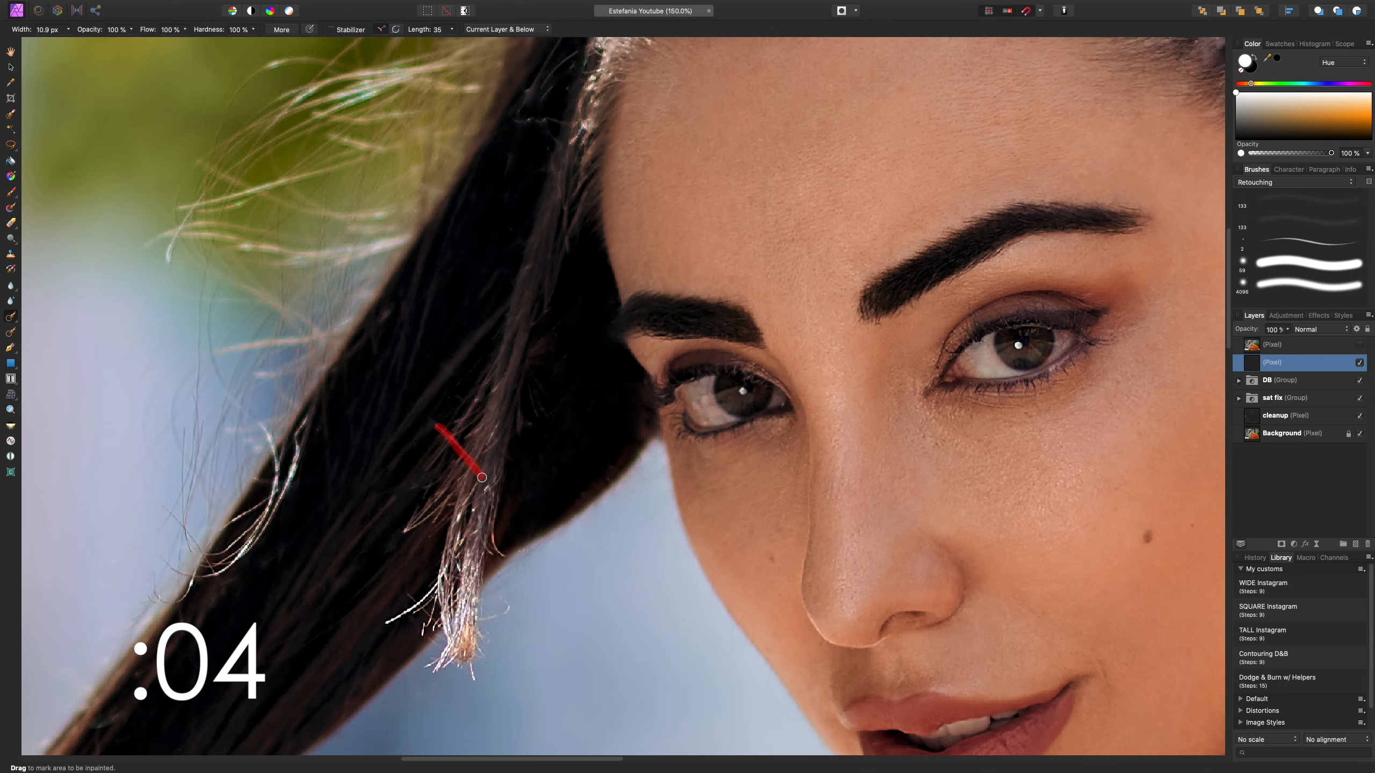
drag(471, 49, 482, 363)
- Inpaint the last leftover stray hairs around the head and ponytail with a fine brush of about 10.7 px
key(super+minus)
mouse_move(844, 271)
mouse_down()
mouse_move(650, 267)
mouse_move(260, 43)
mouse_up()
key(super+plus)
key([)
drag(920, 393, 994, 414)
drag(591, 264, 779, 366)
key(super+minus)
mouse_move(419, 259)
mouse_down()
mouse_move(450, 345)
mouse_move(638, 278)
mouse_up()
key([)
key(super+minus)
key(super+minus)
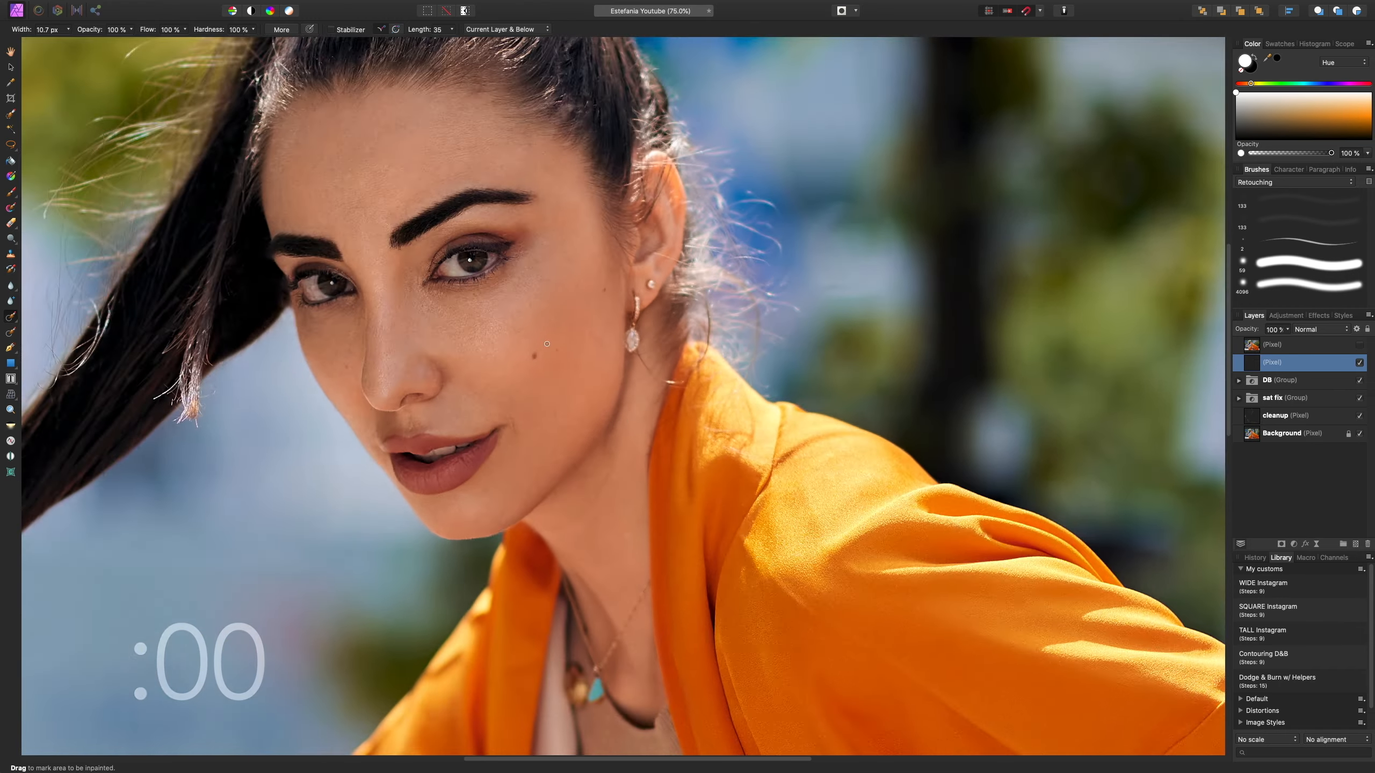
- Toggle the new hair-cleanup layer's visibility to compare before and after, both close up and on the whole image
click(1359, 363)
click(1359, 363)
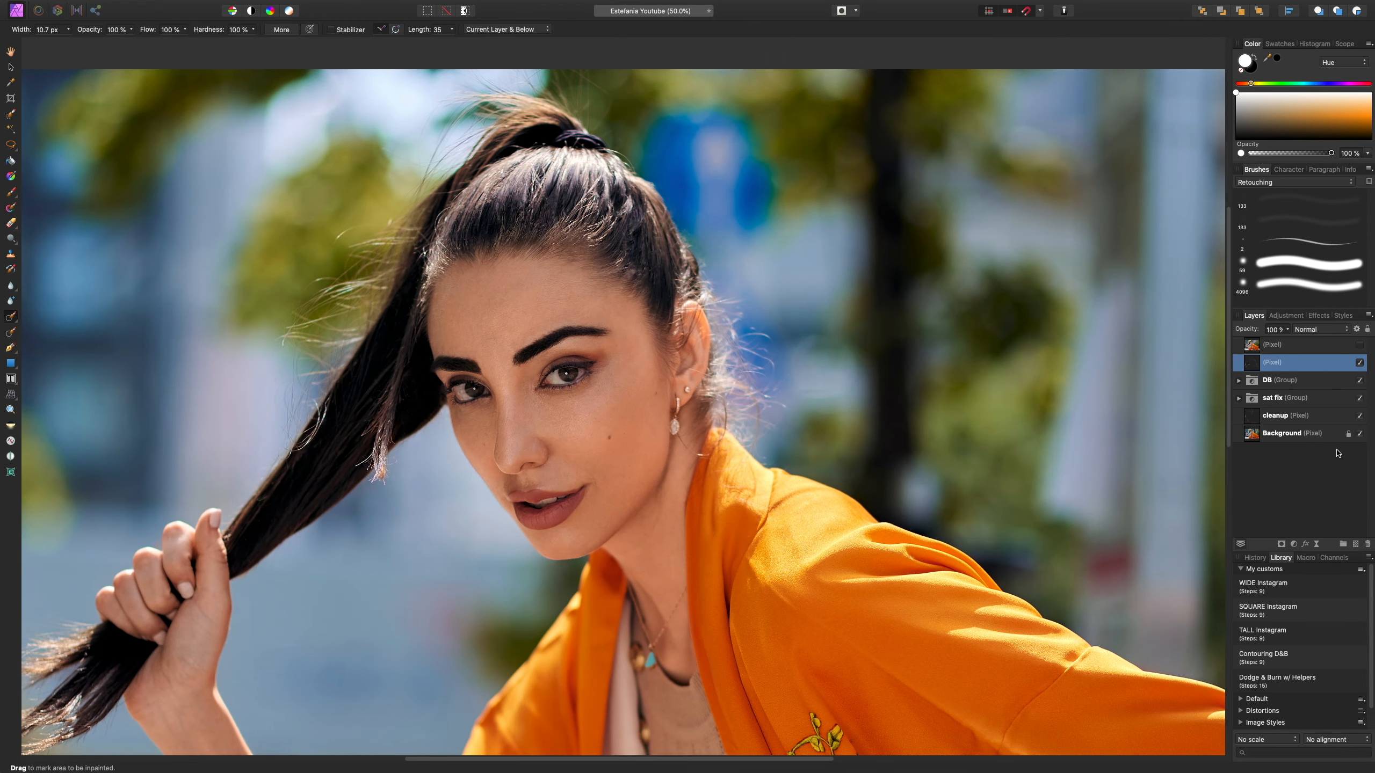
click(1361, 363)
click(1361, 364)
click(1361, 364)
click(1361, 364)
click(1361, 364)
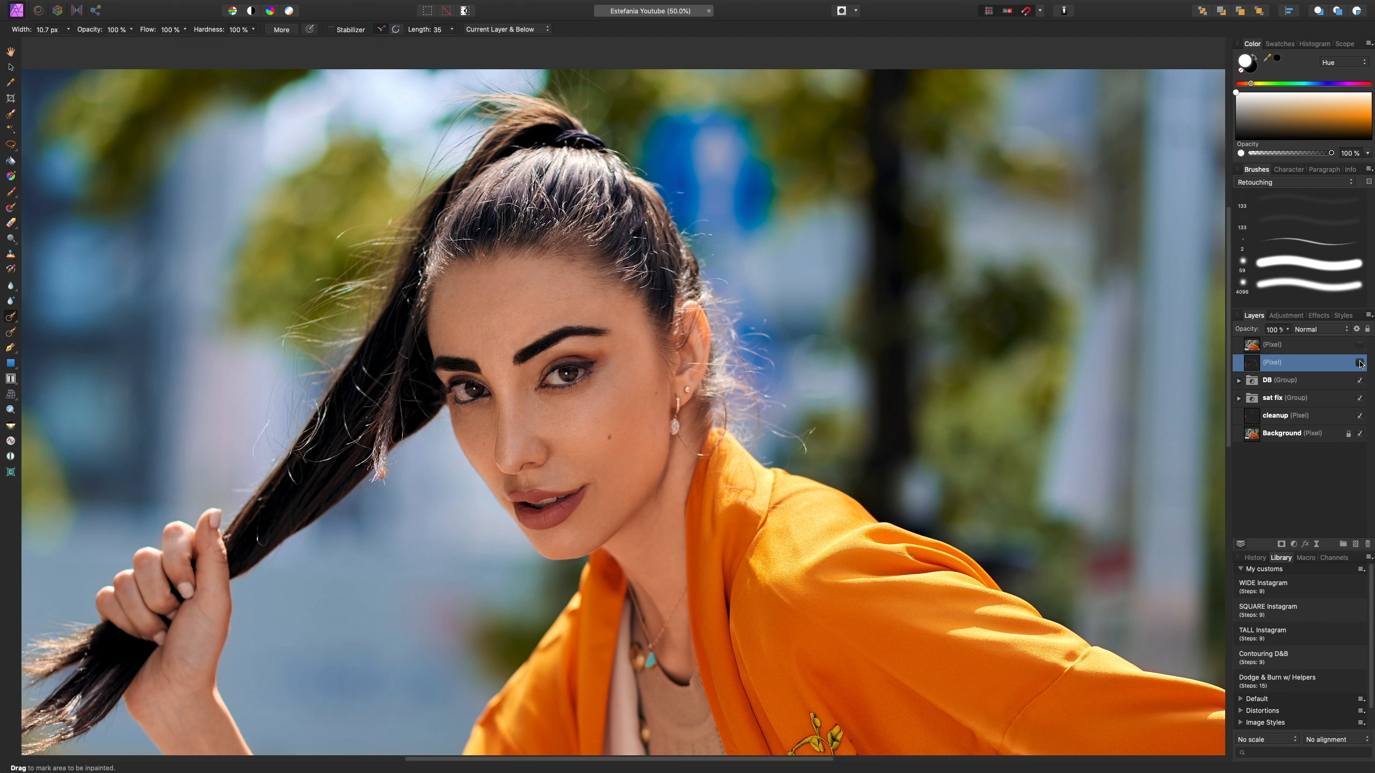
key(super+0)
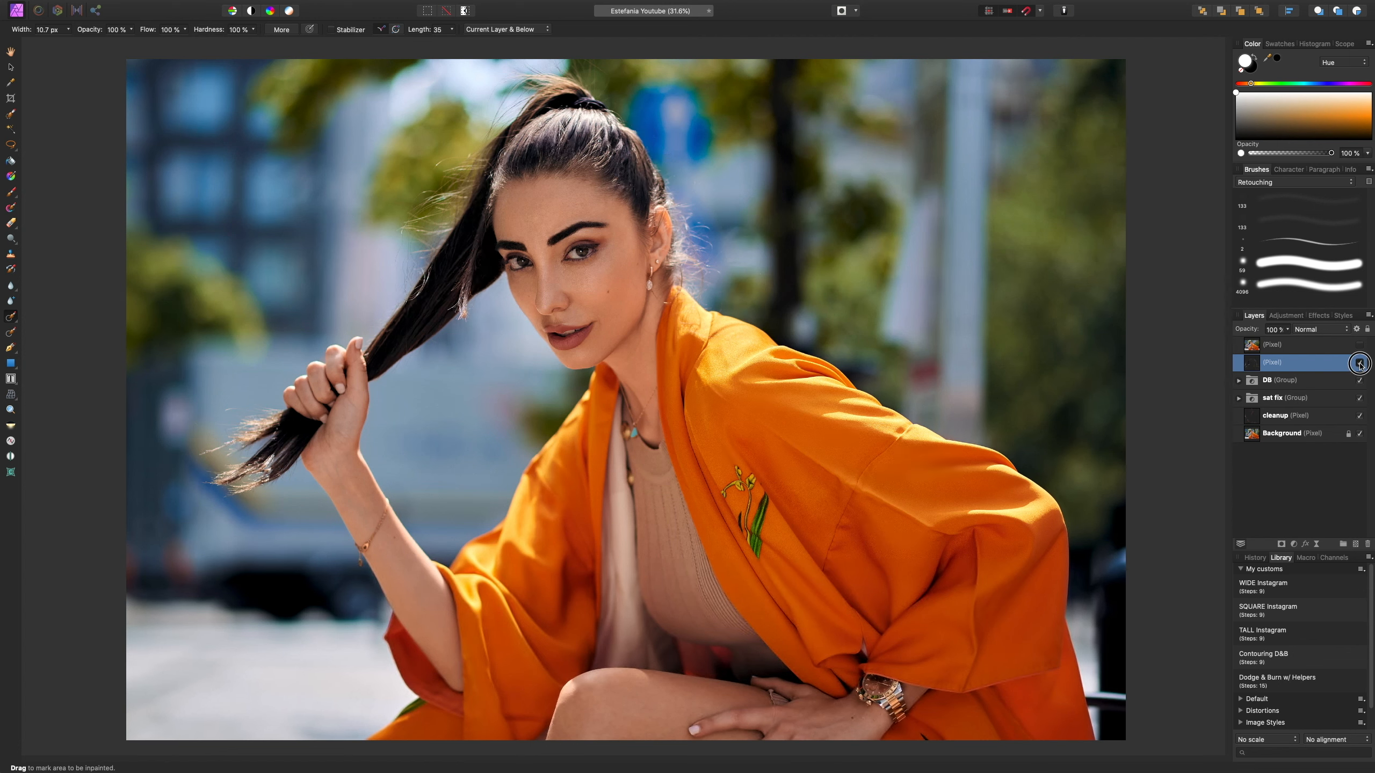
click(1361, 364)
click(1360, 364)
click(1361, 364)
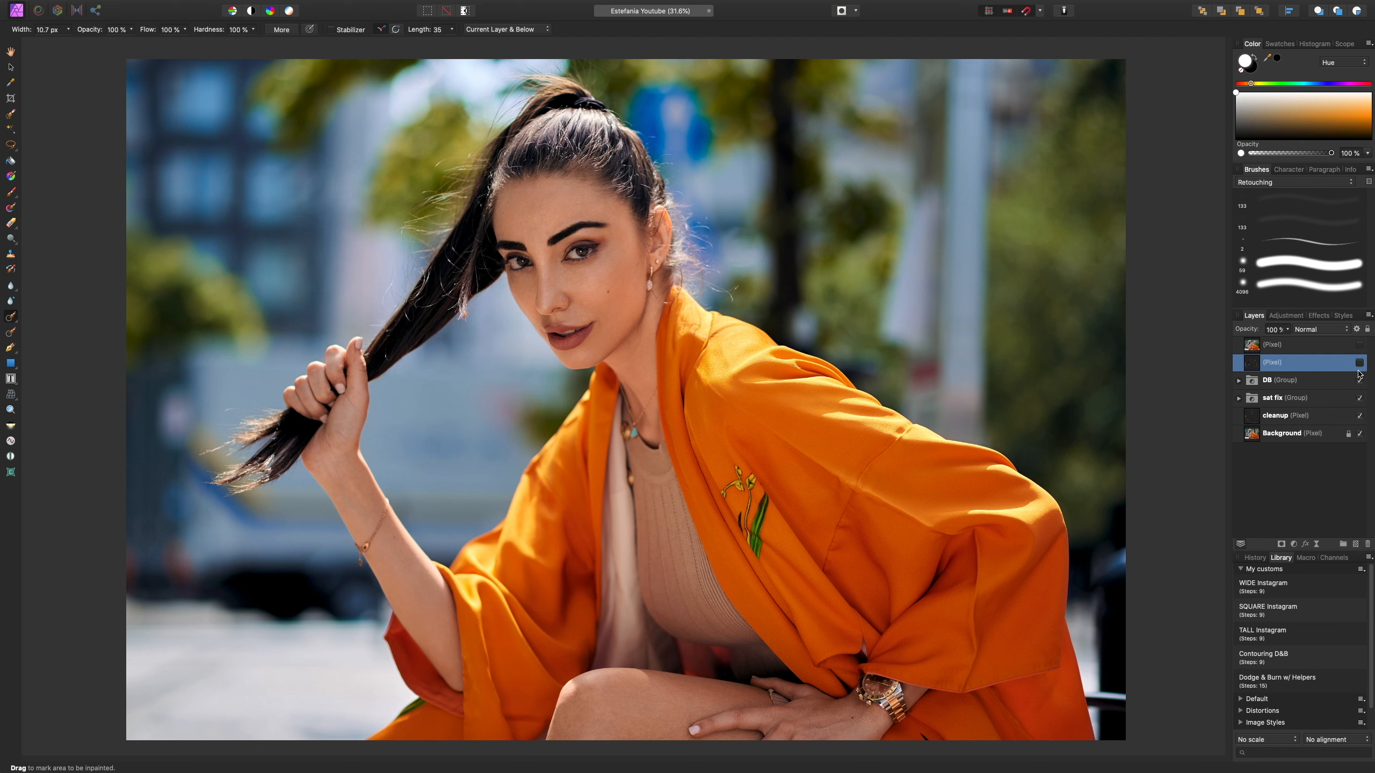
- Toggle the hair-cleanup layer's visibility repeatedly to compare the whole portrait before and after
click(1360, 364)
click(1361, 363)
click(1360, 363)
click(1360, 364)
click(1361, 364)
click(1361, 363)
click(1360, 364)
- Switch to the Clone Brush for working on the hair at the crown of the head
key(super+plus)
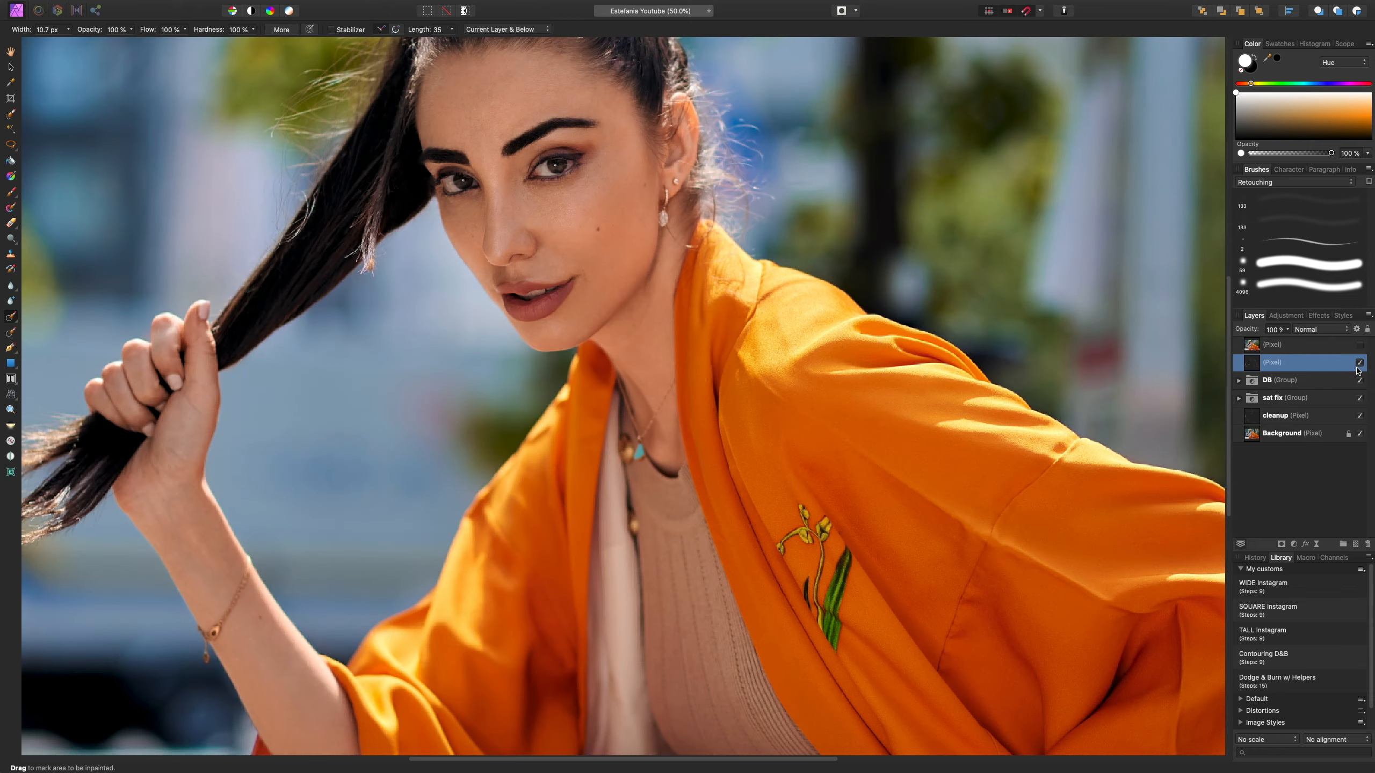
key(super+plus)
drag(953, 93, 991, 346)
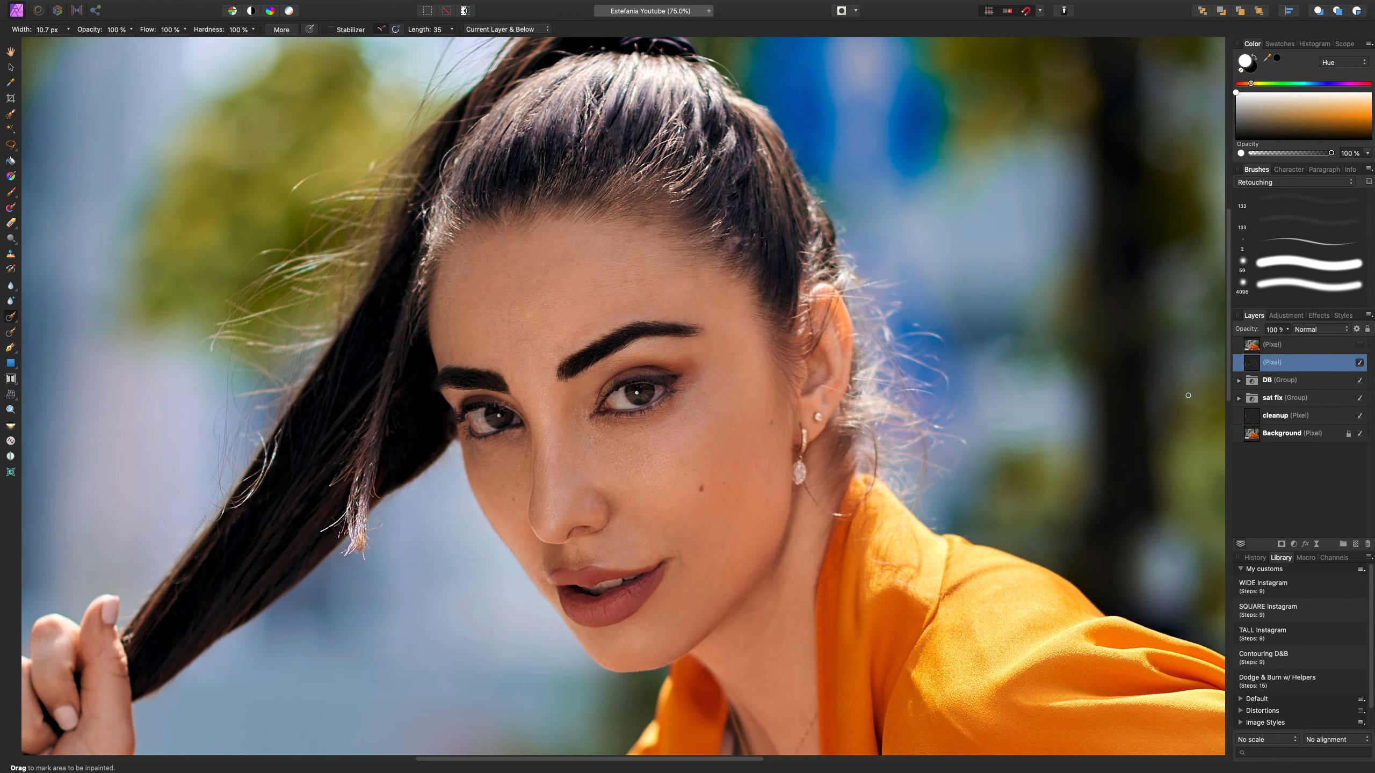
key(s)
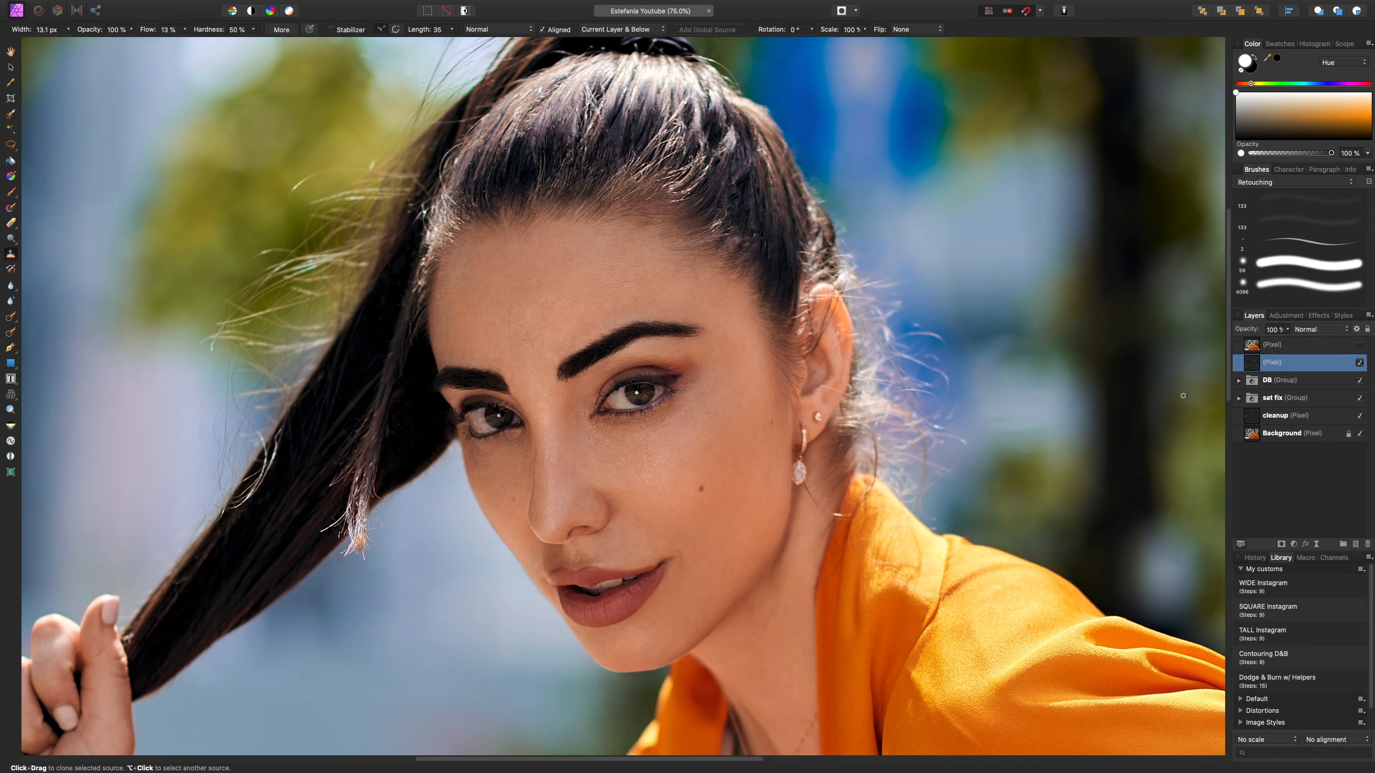
key(super+plus)
key(super+plus)
scroll(769, 307, up, 8)
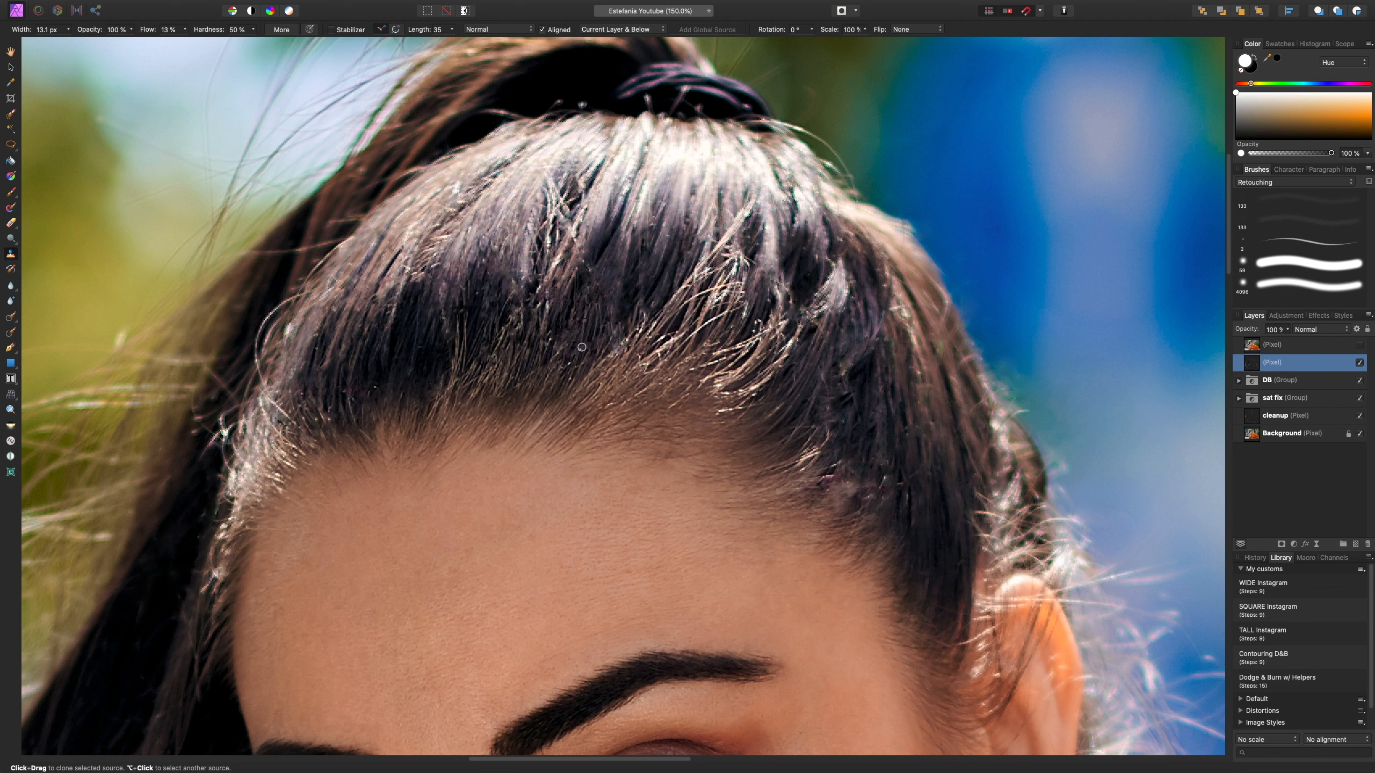
- Hide and show the hair-cleanup layer several times to compare the crown and hairline close up
click(1361, 365)
click(1361, 365)
click(1361, 365)
click(1361, 365)
click(1361, 365)
click(1361, 365)
key(super+0)
key(super+plus)
key(super+plus)
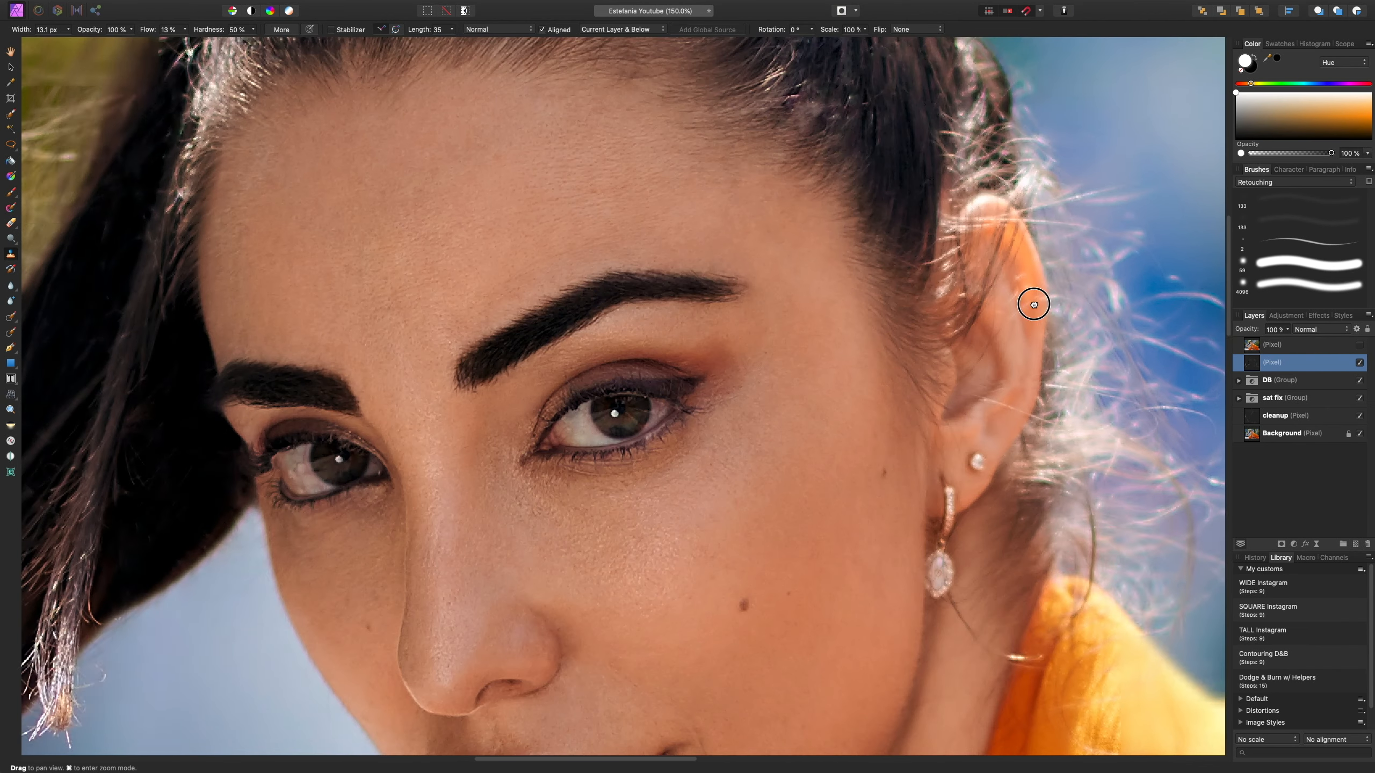
drag(1072, 46, 1090, 431)
click(1360, 363)
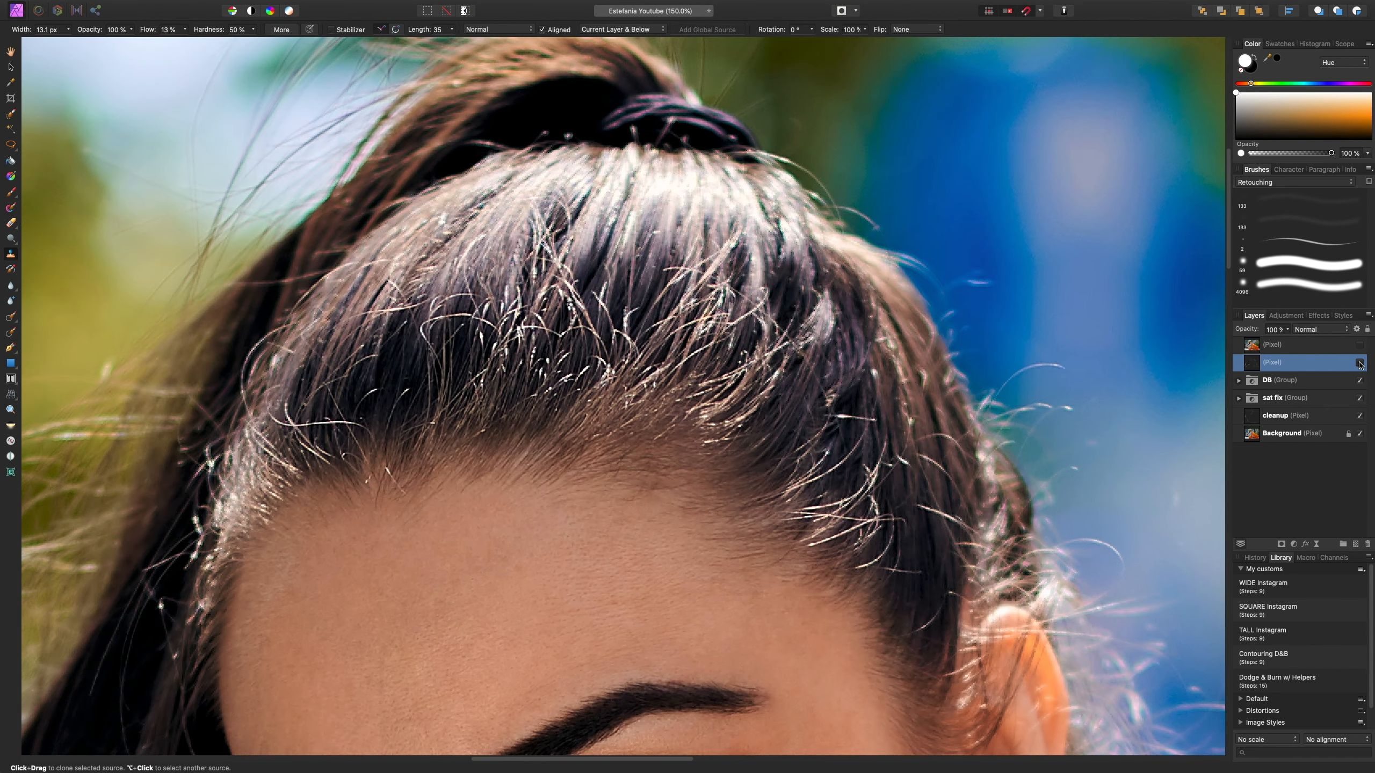
click(1360, 363)
click(1359, 363)
click(1357, 364)
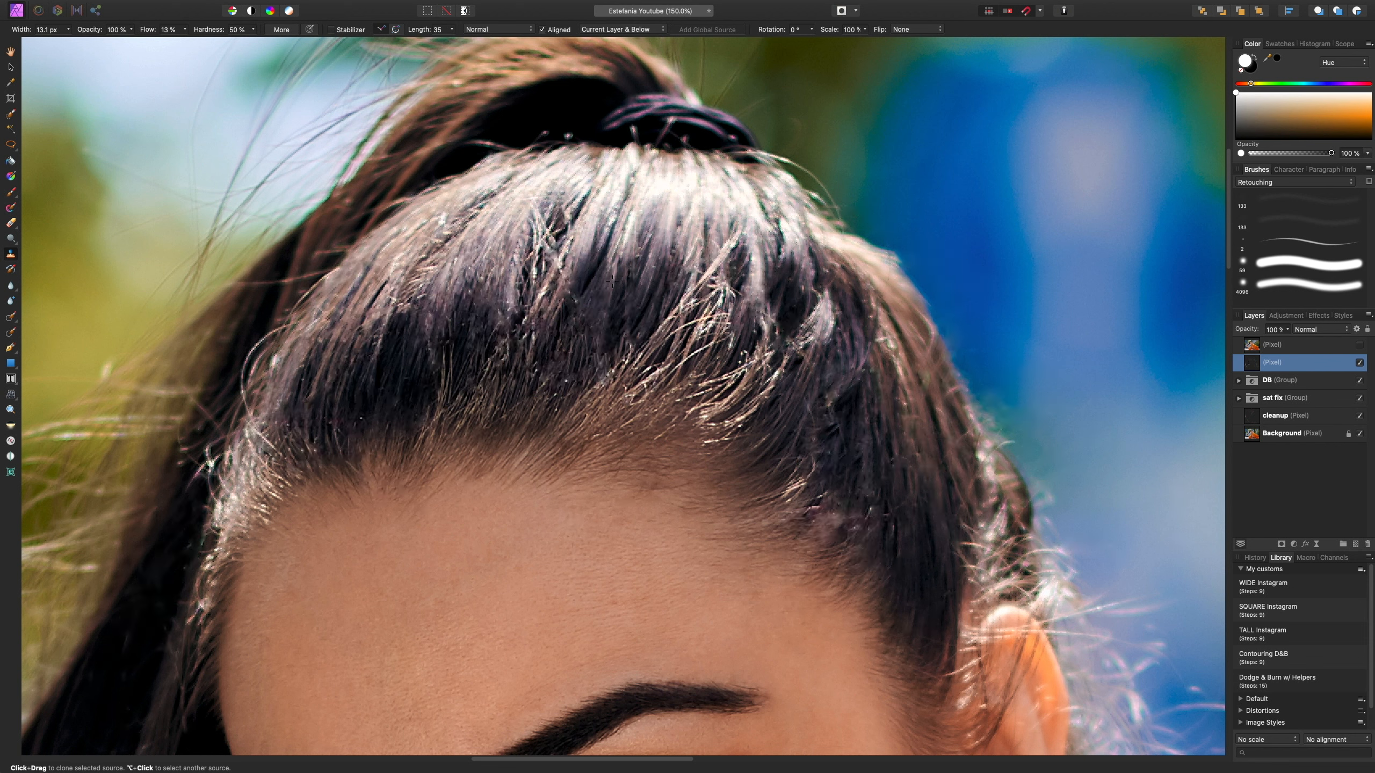
- Lower the Clone Brush flow to 7% and clone clean strands over the stray hairs on the crown's left half
drag(607, 309, 615, 280)
drag(253, 29, 352, 65)
drag(571, 263, 555, 293)
drag(177, 30, 178, 45)
drag(546, 198, 519, 257)
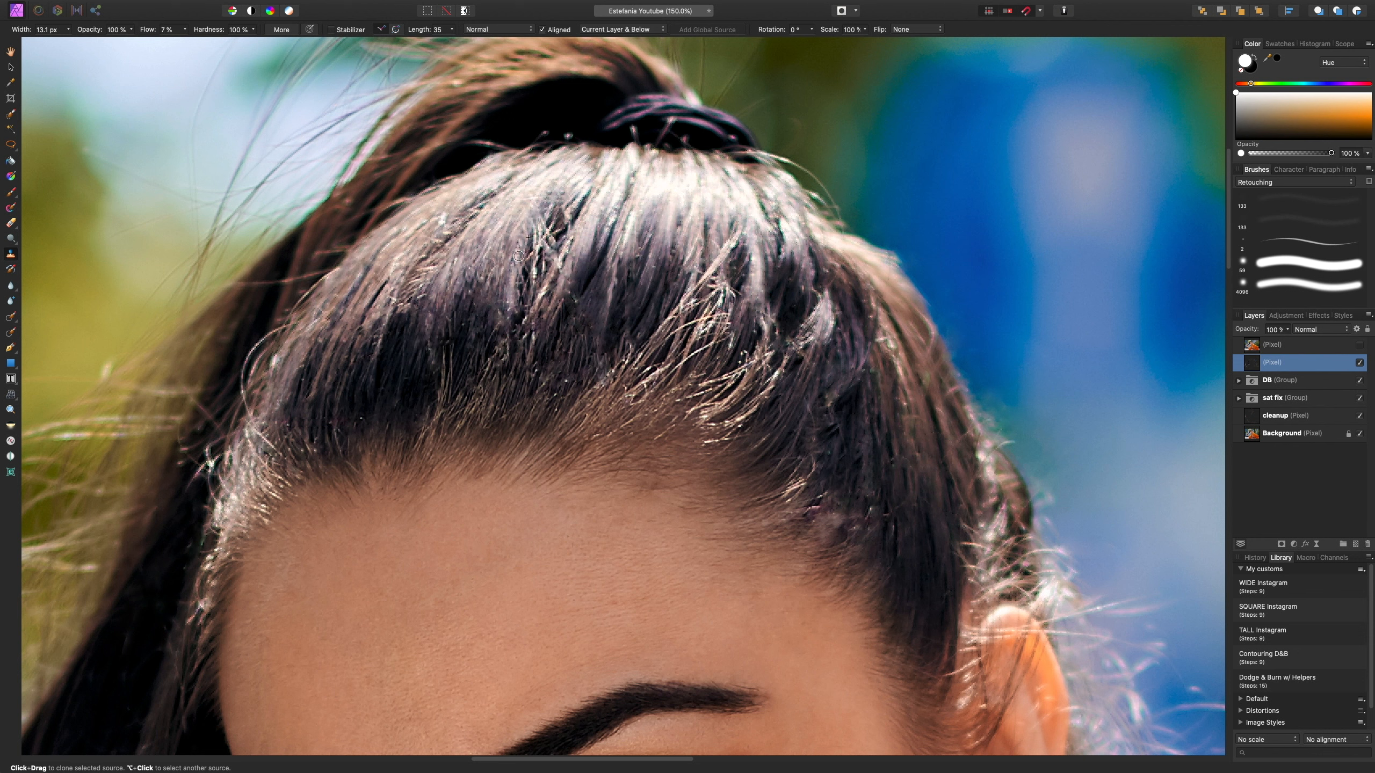
drag(556, 205, 529, 242)
- Clone over the small bright hairs on the right side of the crown with a fine 4.6 px brush
key(bracketleft)
key(bracketright)
key(bracketright)
mouse_move(714, 260)
mouse_down()
mouse_move(710, 272)
mouse_move(735, 246)
mouse_move(740, 263)
mouse_up()
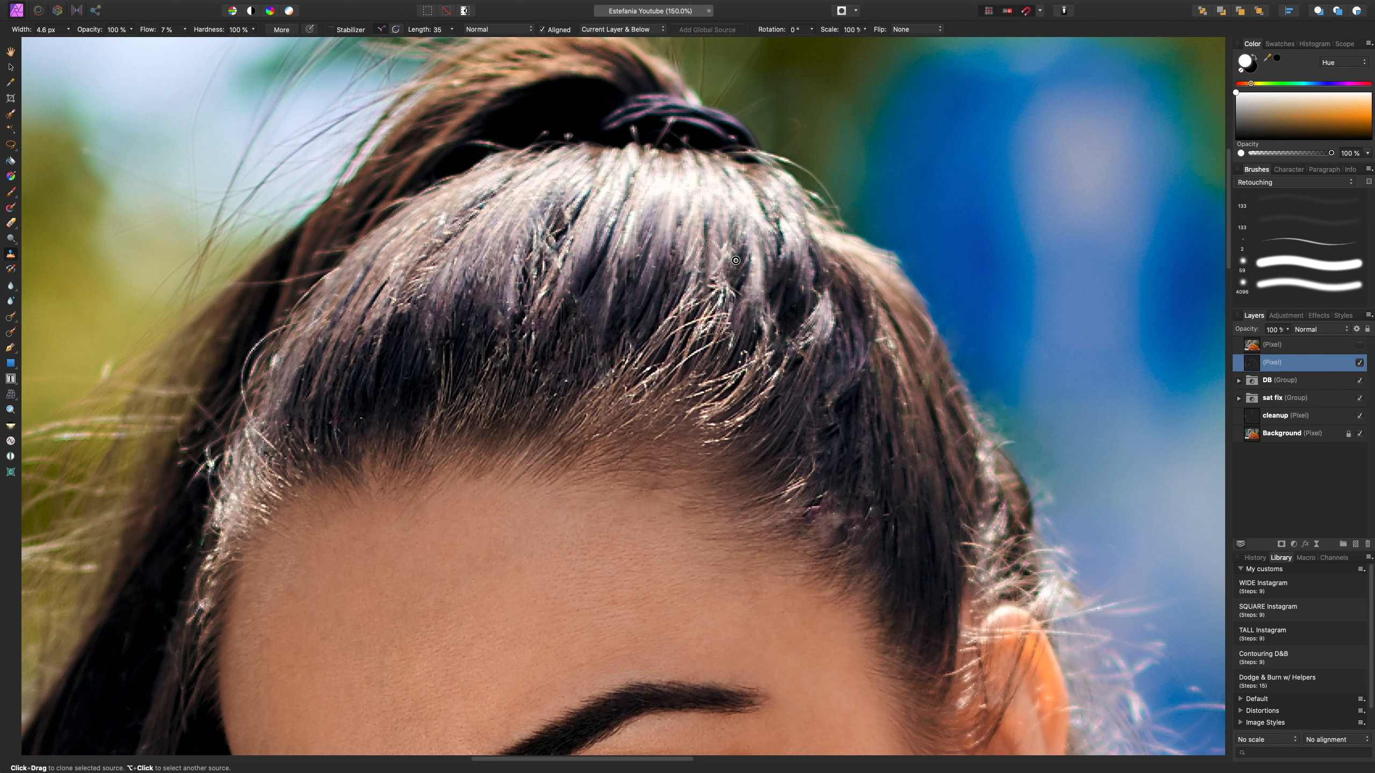
drag(738, 235, 738, 248)
- Sample neighbouring dark strands and clone them over the crossing hairs just above the centre of the hairline
alt+click(695, 298)
key(])
mouse_move(689, 304)
mouse_down()
mouse_move(692, 291)
mouse_move(654, 346)
mouse_up()
alt+click(678, 288)
key(bracketright)
- Clone along the strands on the left half of the crown with a brush of about 15.5 px
alt+click(616, 218)
key(bracketright)
key(bracketright)
key(bracketright)
key(bracketleft)
key(bracketleft)
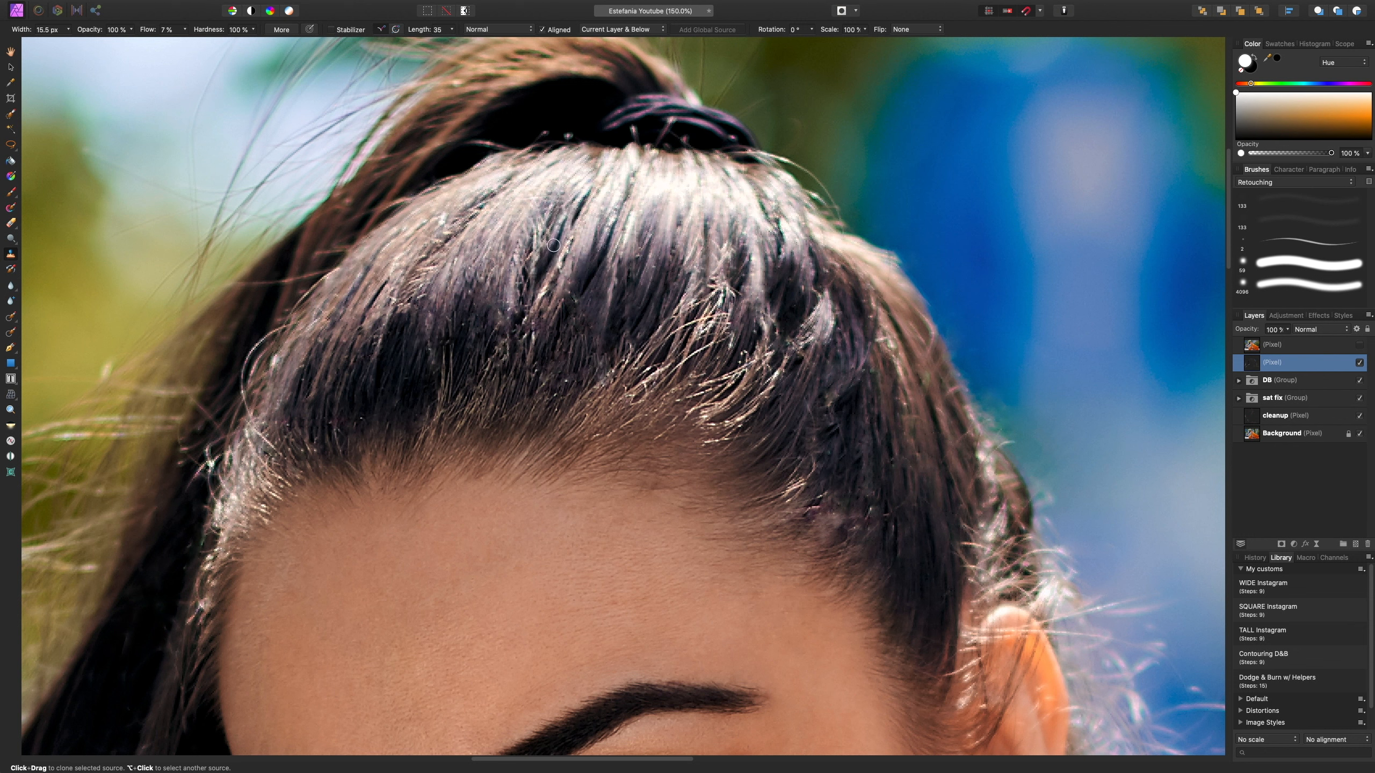
mouse_move(546, 262)
mouse_down()
mouse_move(561, 224)
mouse_move(551, 206)
mouse_move(530, 253)
mouse_up()
mouse_move(556, 201)
mouse_down()
mouse_move(526, 267)
mouse_move(551, 234)
mouse_move(531, 284)
mouse_up()
- Refine the left half of the crown by cloning along individual strands with a 3.1 px brush
key([)
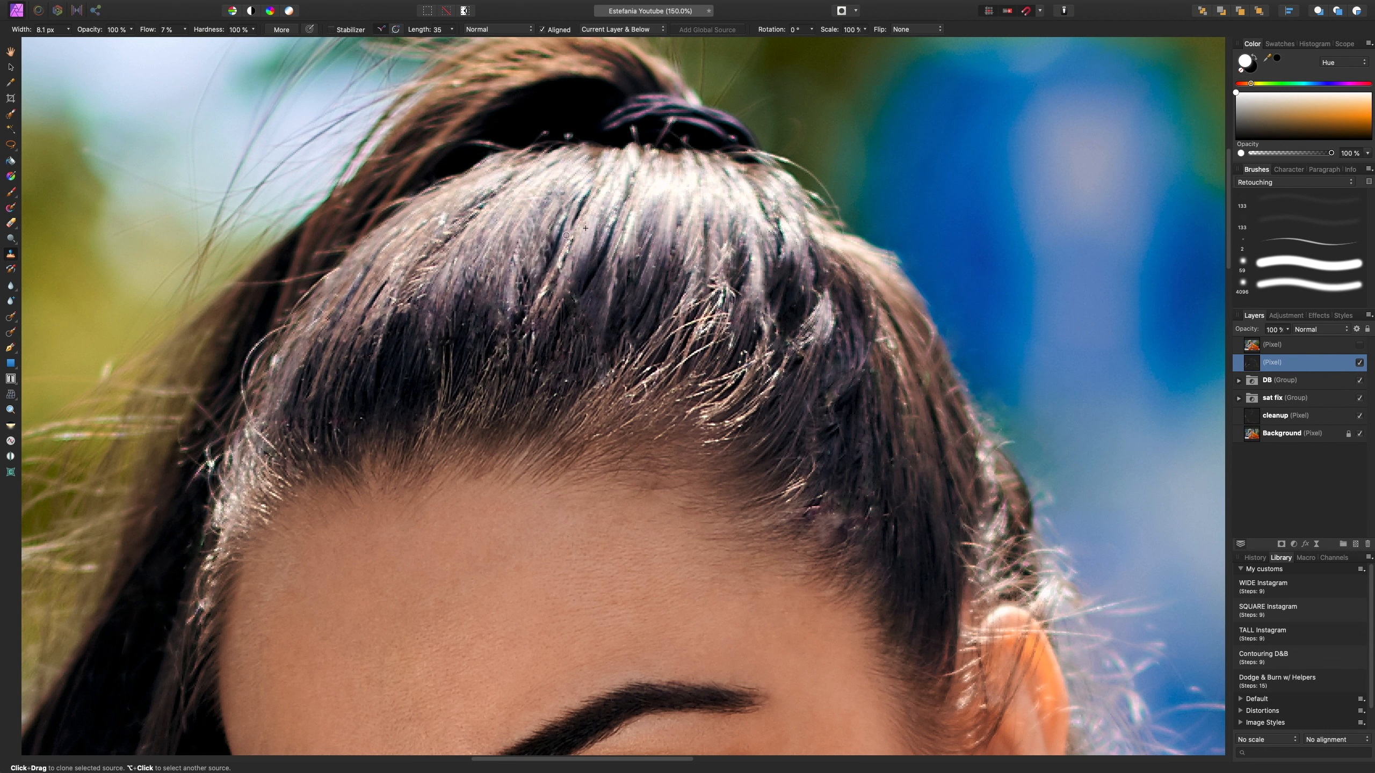
key([)
drag(564, 221, 567, 235)
alt+click(526, 234)
drag(525, 228, 518, 264)
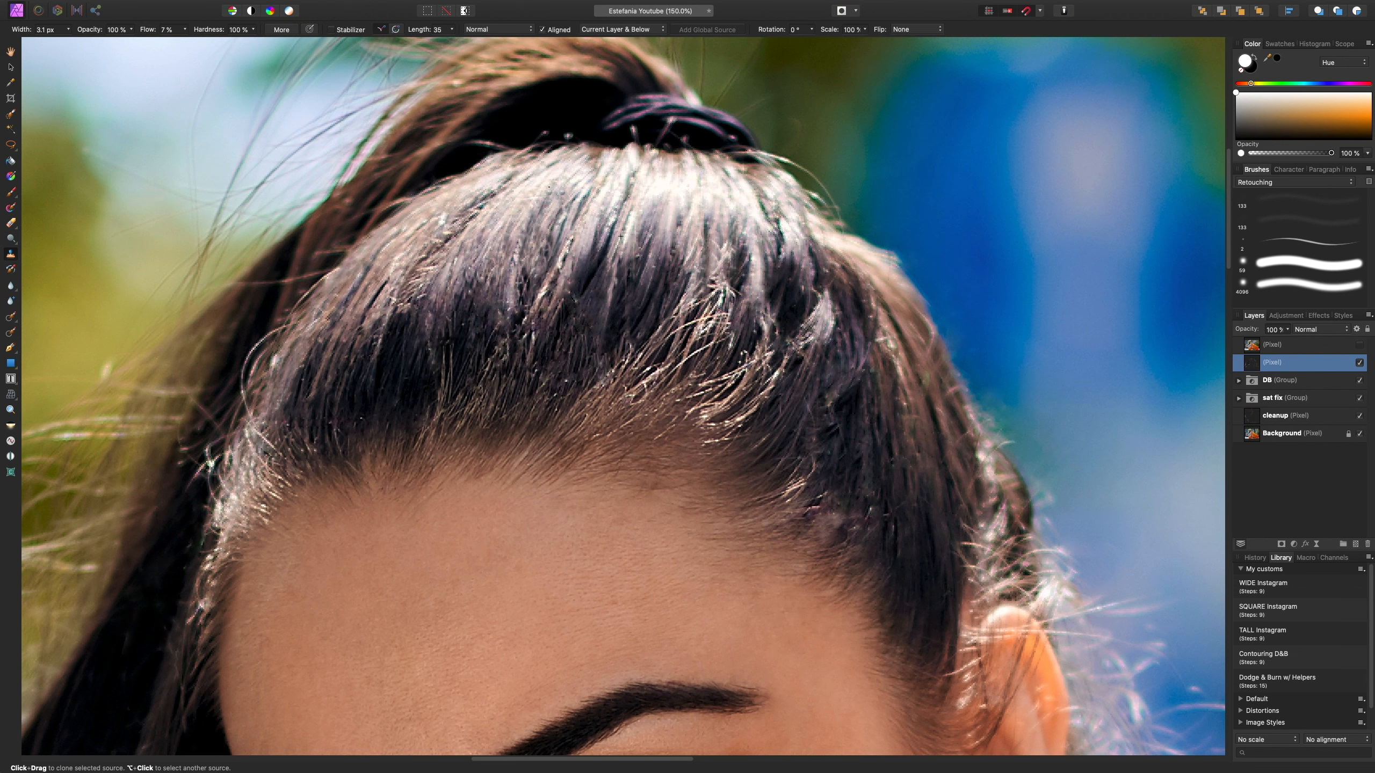
drag(534, 206, 496, 276)
- Toggle the hair-cleanup layer's visibility to check the cloned hair close up and on the whole image
click(1359, 364)
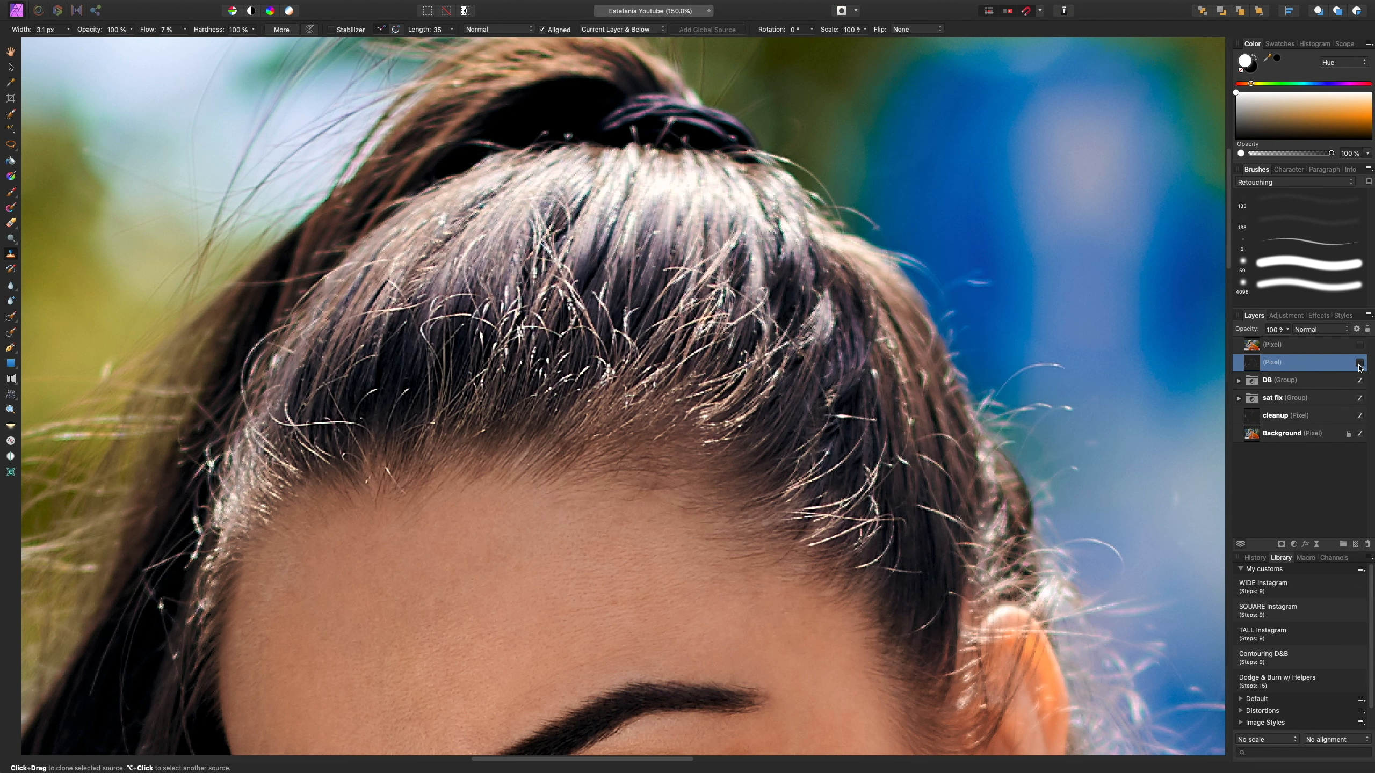
click(1358, 364)
key(super+0)
key(super+0)
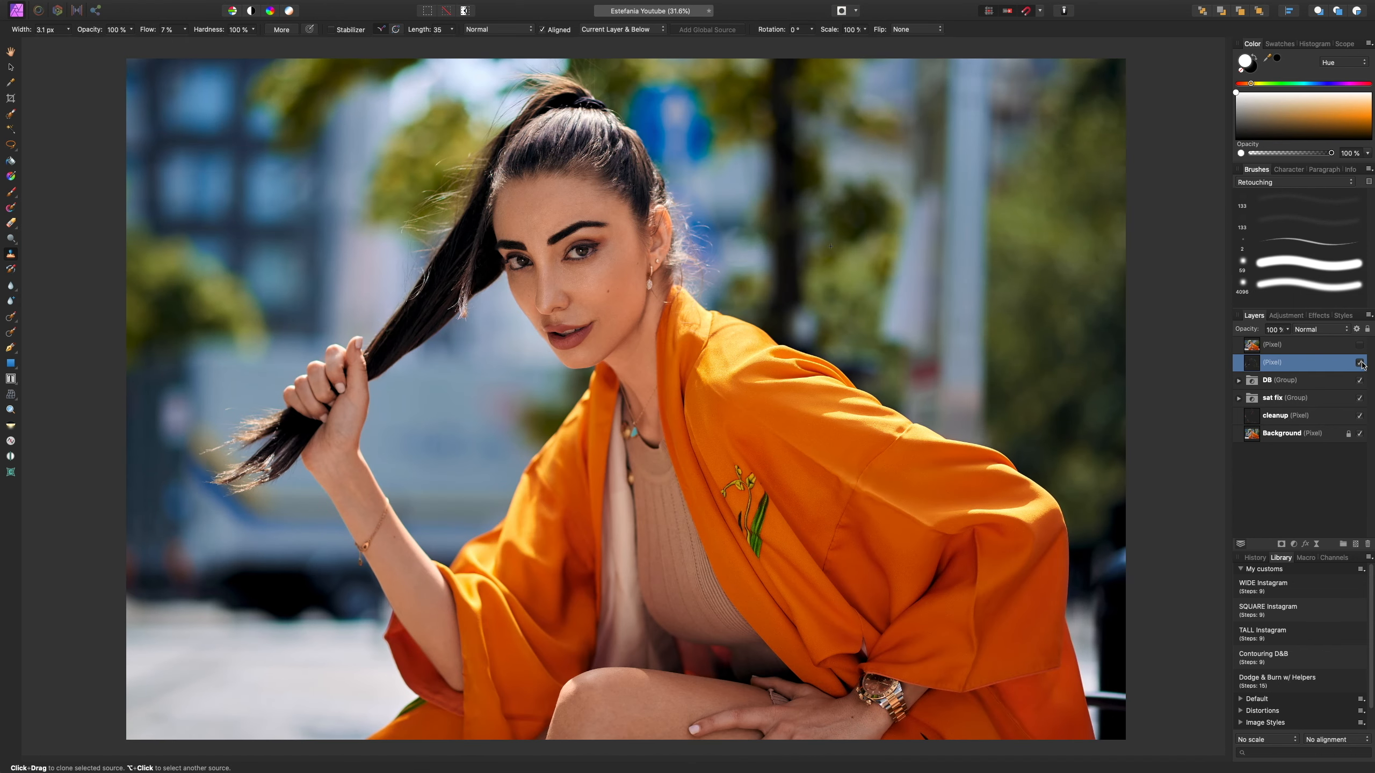
click(1361, 365)
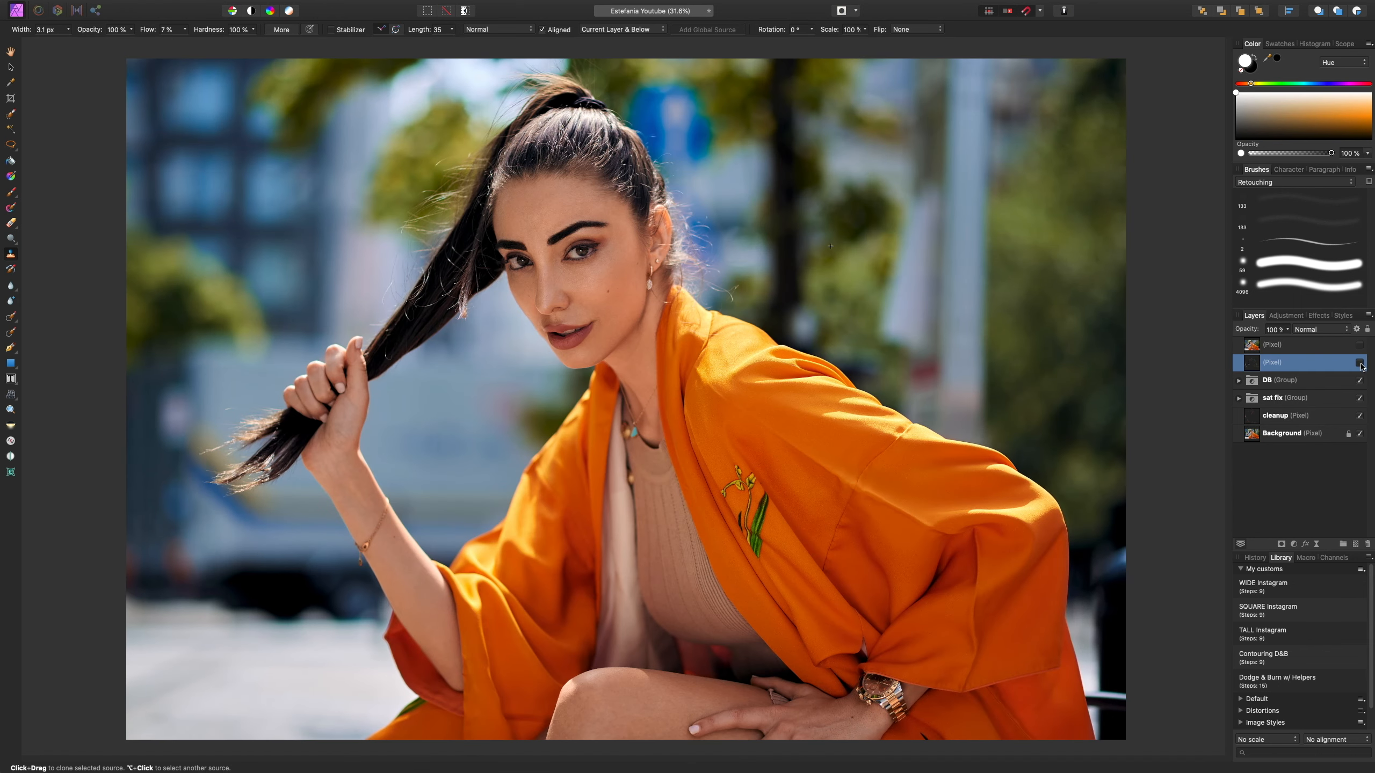
click(1361, 365)
click(1361, 365)
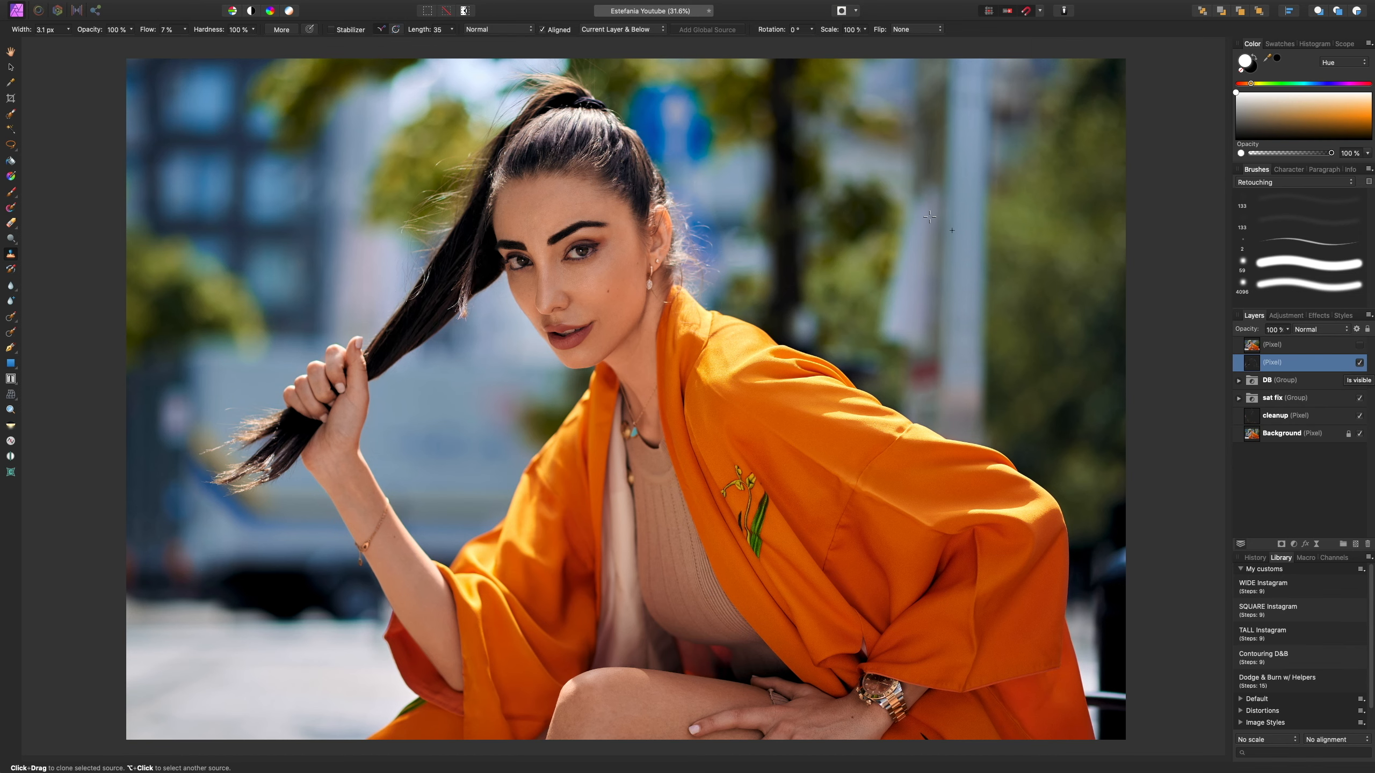
- Briefly show the topmost pixel layer over the whole image to compare it with the current cleanup
key(super+1)
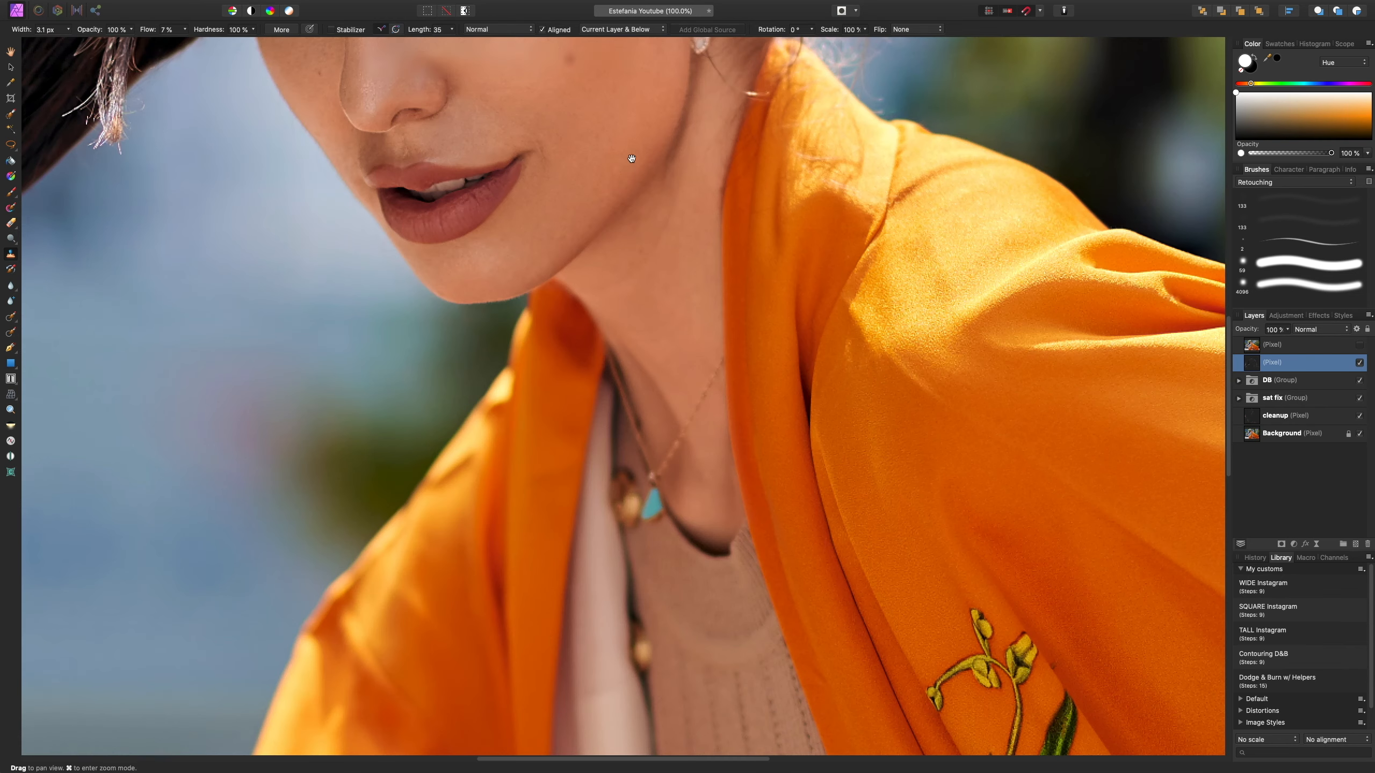
drag(632, 160, 661, 731)
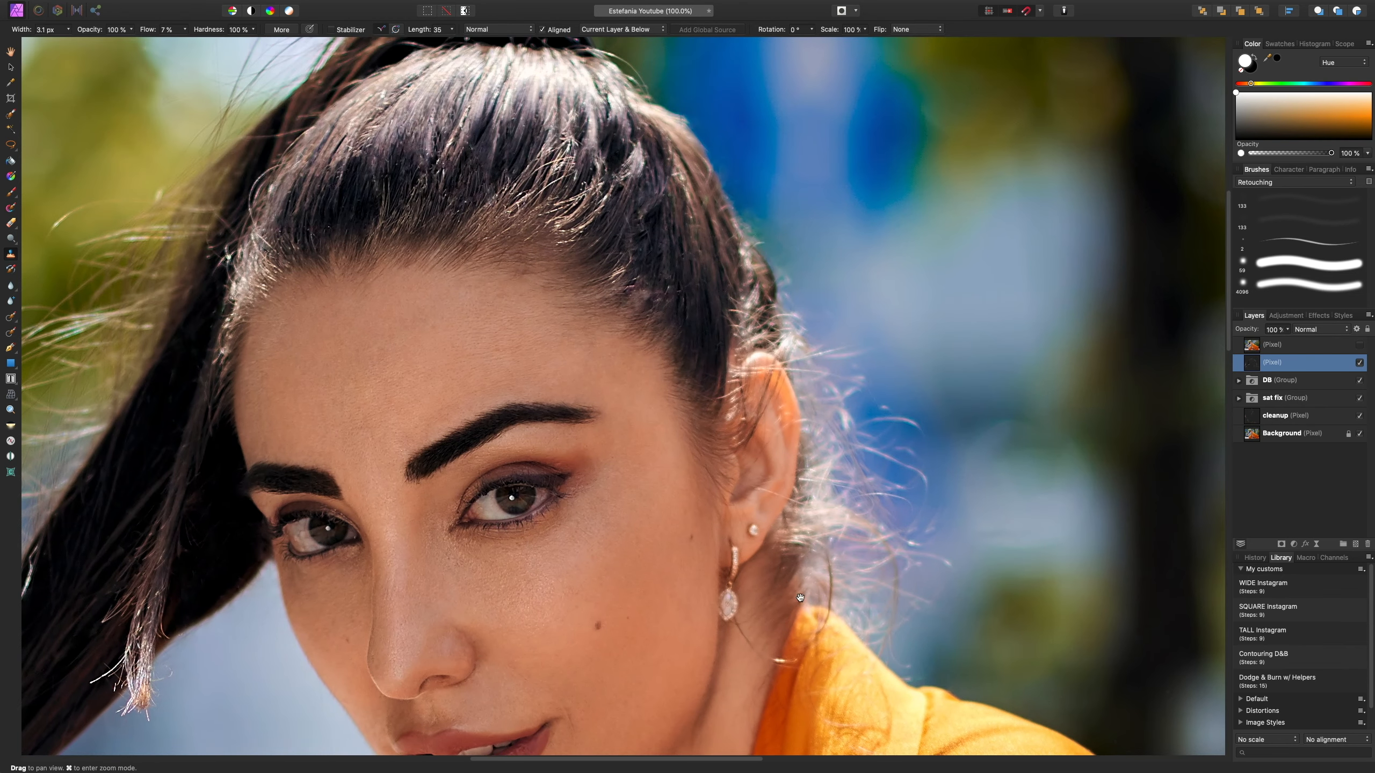
click(1361, 345)
key(super+0)
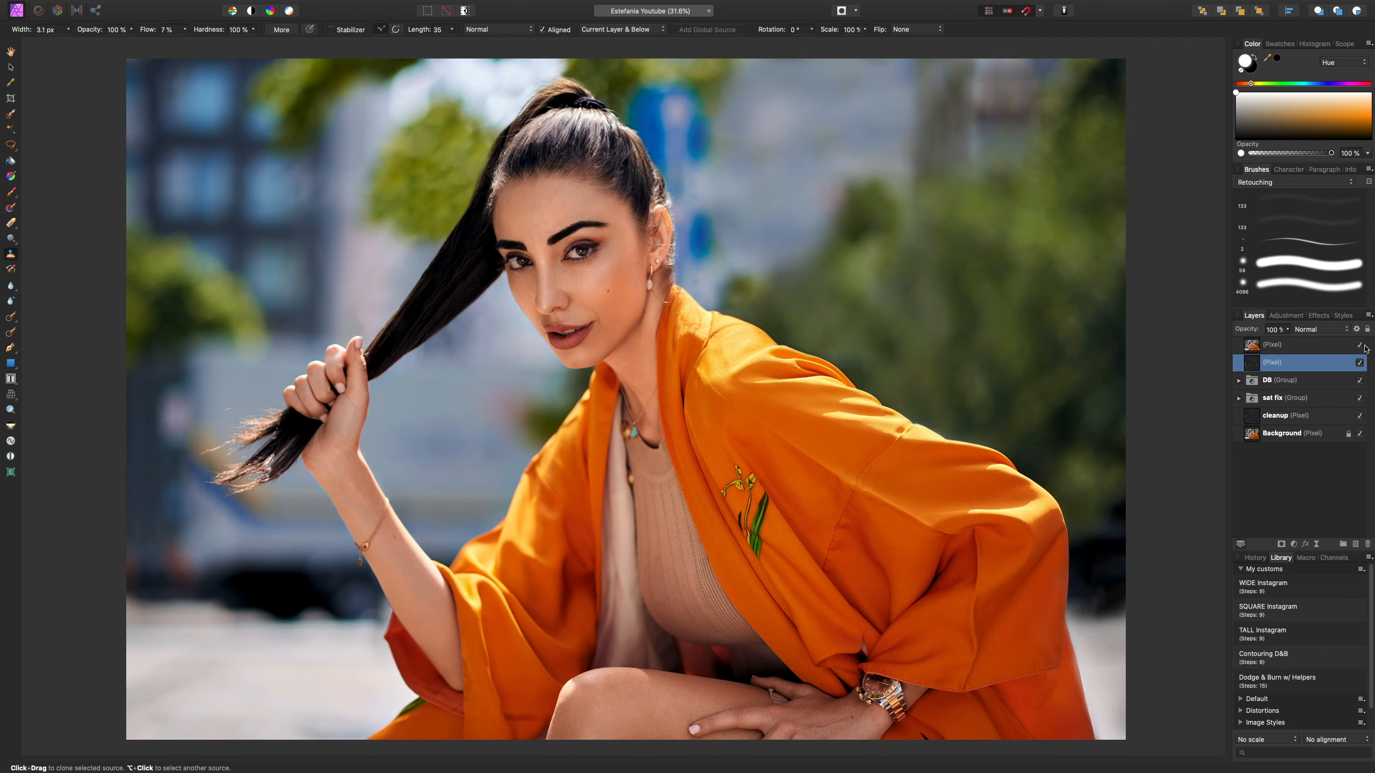
click(1360, 345)
- Compare the crown and ponytail base with the hair-cleanup layer hidden and shown
key(super+equal)
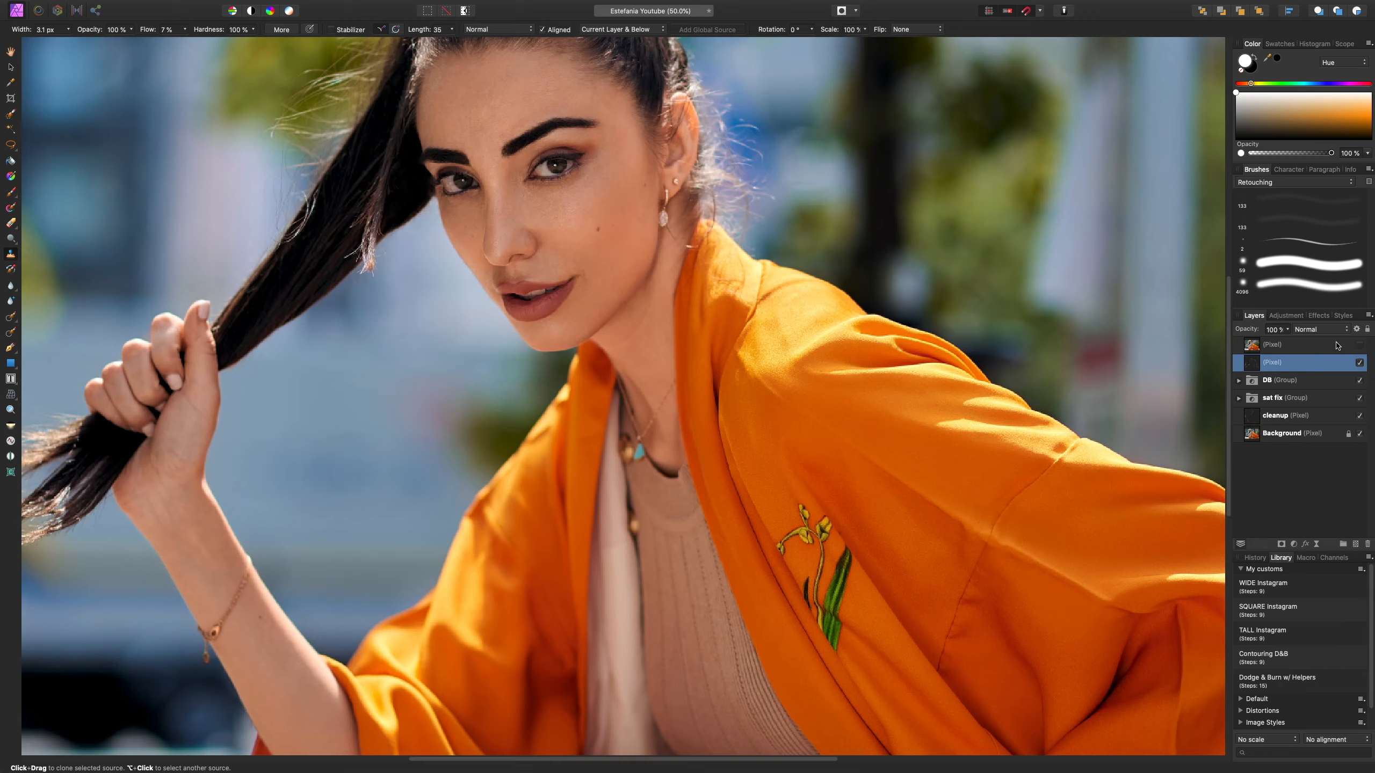
key(super+equal)
drag(908, 221, 969, 705)
drag(883, 166, 939, 427)
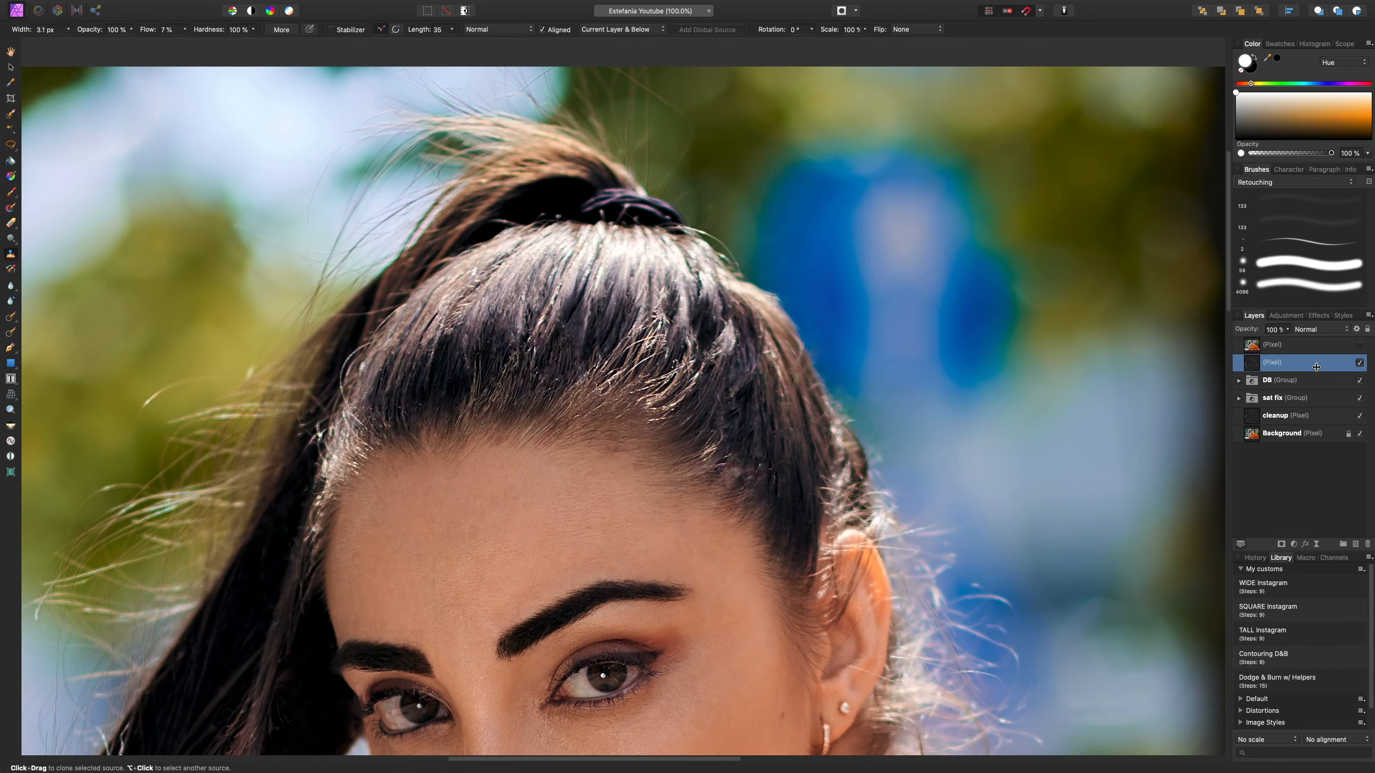
click(1360, 363)
click(1360, 363)
- Clone sampled strands over the crossing hairs above the middle of the hairline with a 14.2 px brush
key(super+equal)
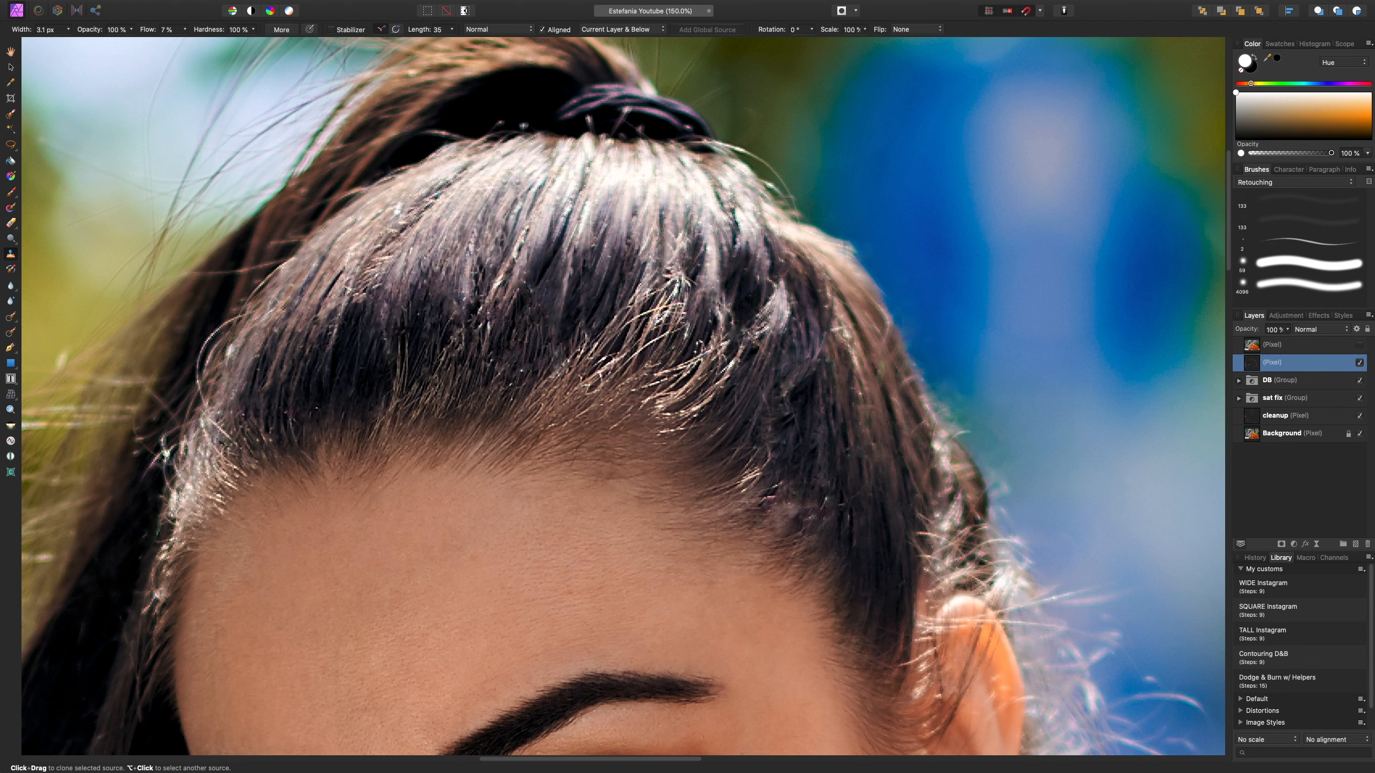
alt+click(595, 275)
key(])
alt+click(603, 273)
mouse_move(637, 284)
mouse_down()
mouse_move(617, 330)
mouse_move(652, 266)
mouse_move(651, 301)
mouse_move(603, 288)
mouse_move(626, 313)
mouse_move(624, 303)
mouse_move(604, 340)
mouse_move(637, 304)
mouse_move(635, 316)
mouse_move(599, 313)
mouse_move(579, 377)
mouse_up()
alt+click(599, 314)
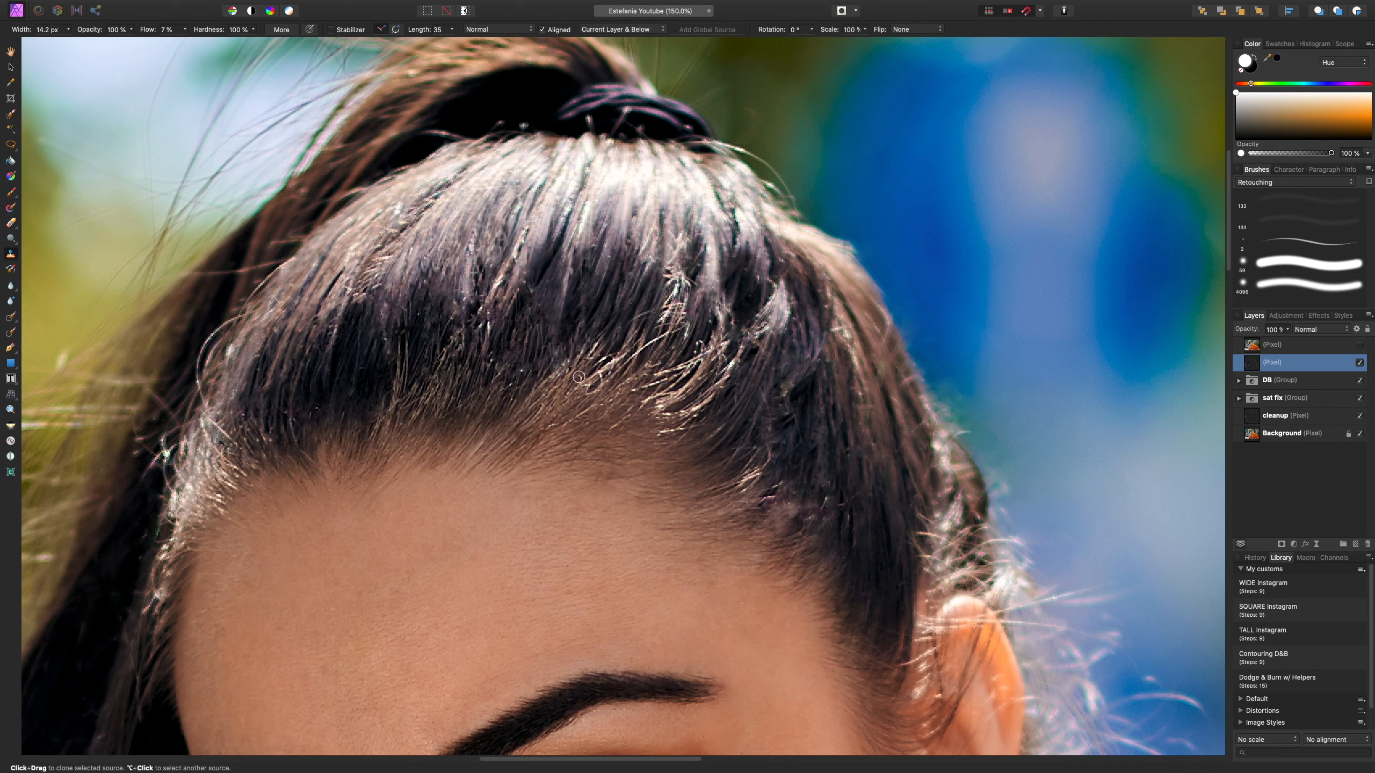
- Clone over the stray hairs on the right side of the crown and reduce the brush width to 10.3 px
alt+click(744, 381)
mouse_move(768, 320)
mouse_down()
mouse_move(765, 340)
mouse_move(775, 296)
mouse_up()
alt+click(766, 340)
key(bracketleft)
key(bracketleft)
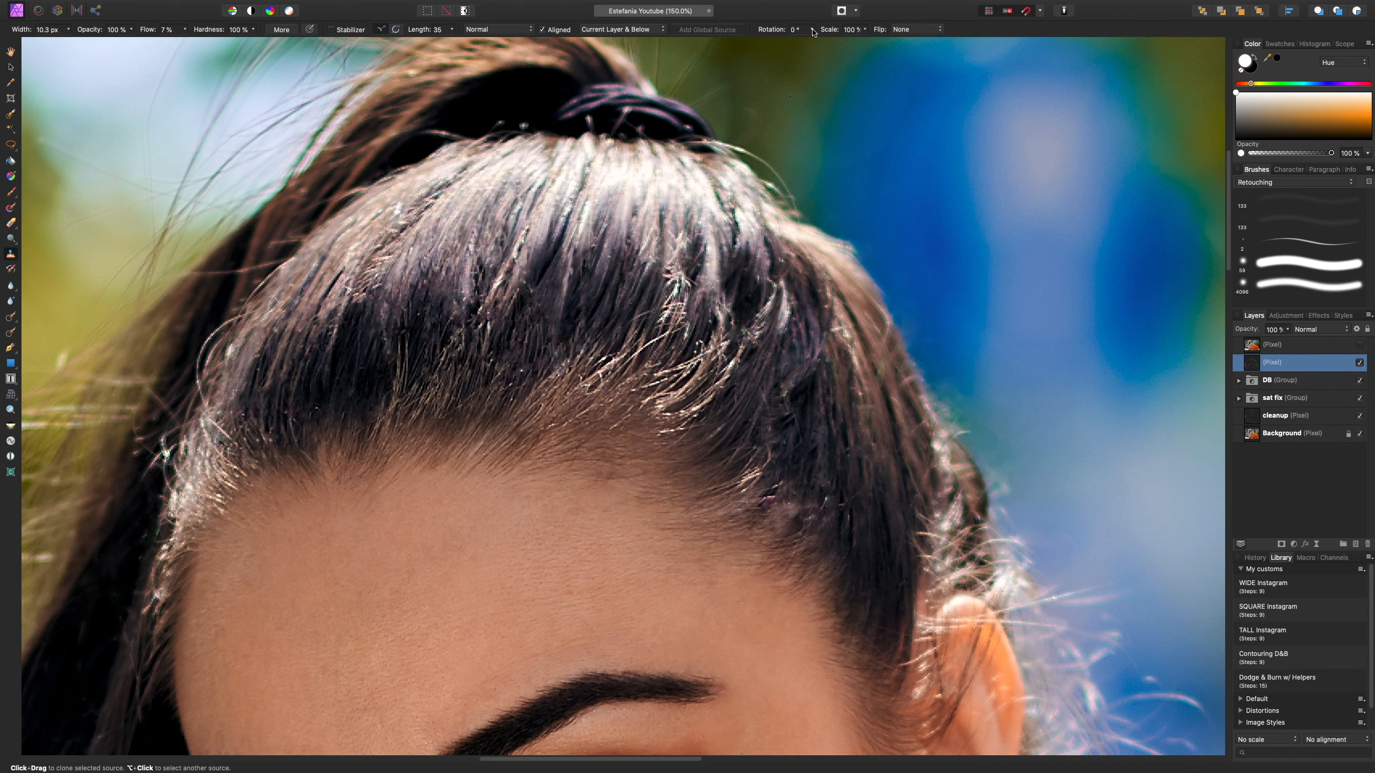
- Enlarge the Clone Brush to 83.7 px and raise its flow to 100%
key(bracketright)
key(bracketright)
key(bracketright)
key(bracketright)
key(bracketright)
key(bracketright)
key(bracketright)
key(bracketright)
key(bracketright)
key(bracketright)
key(bracketright)
key(bracketright)
key(bracketright)
drag(185, 29, 307, 55)
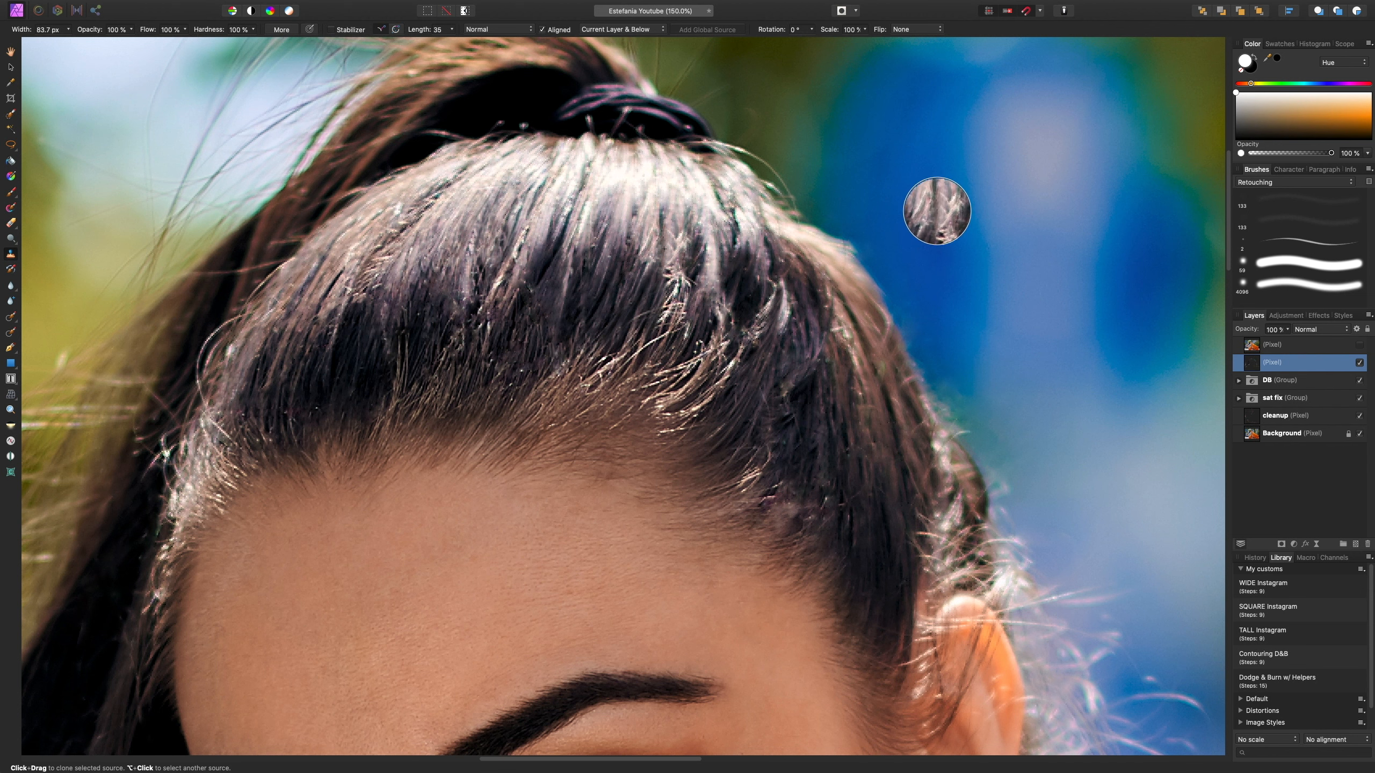
- Rotate the clone source in both directions to preview its angle inside the brush tip
key(Right)
key(Right)
key(Right)
key(Right)
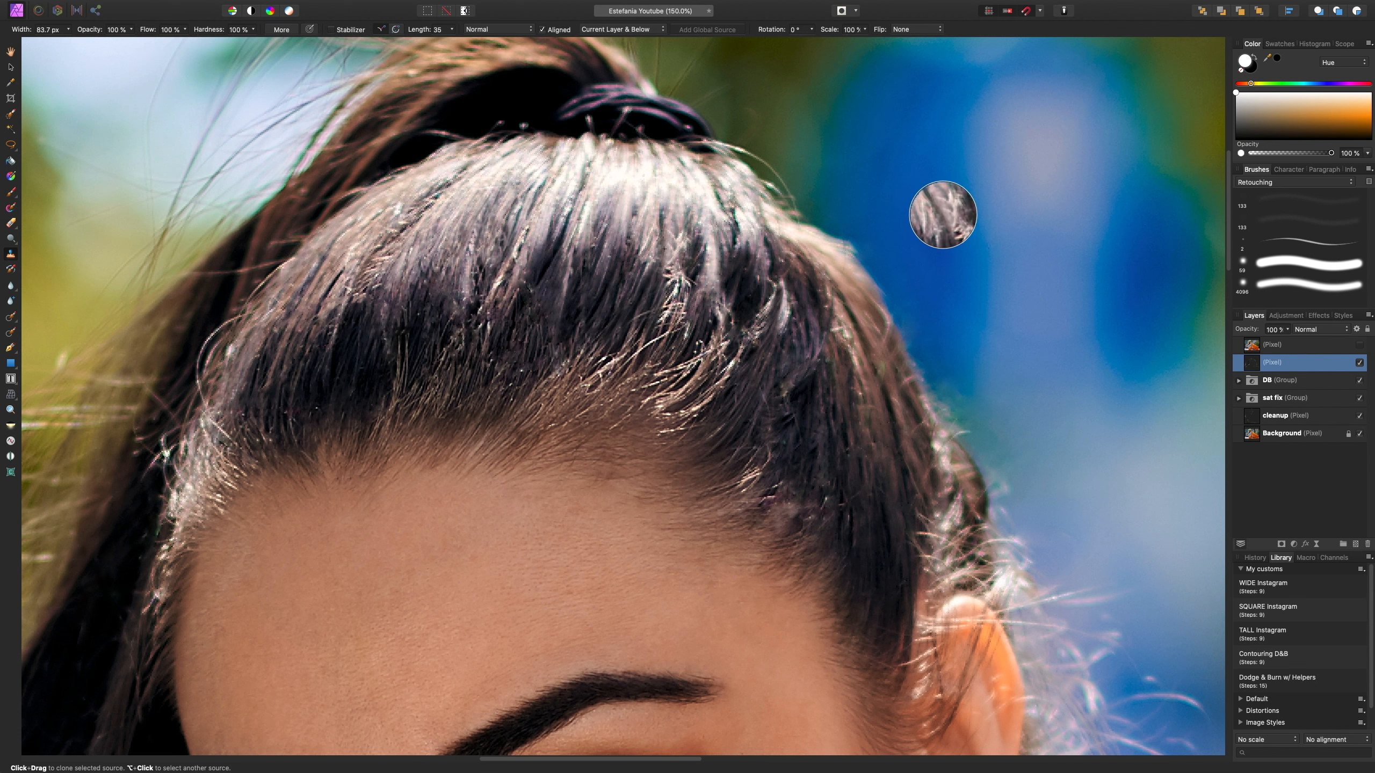
key(Left)
key(Left)
key(Left)
key(Left)
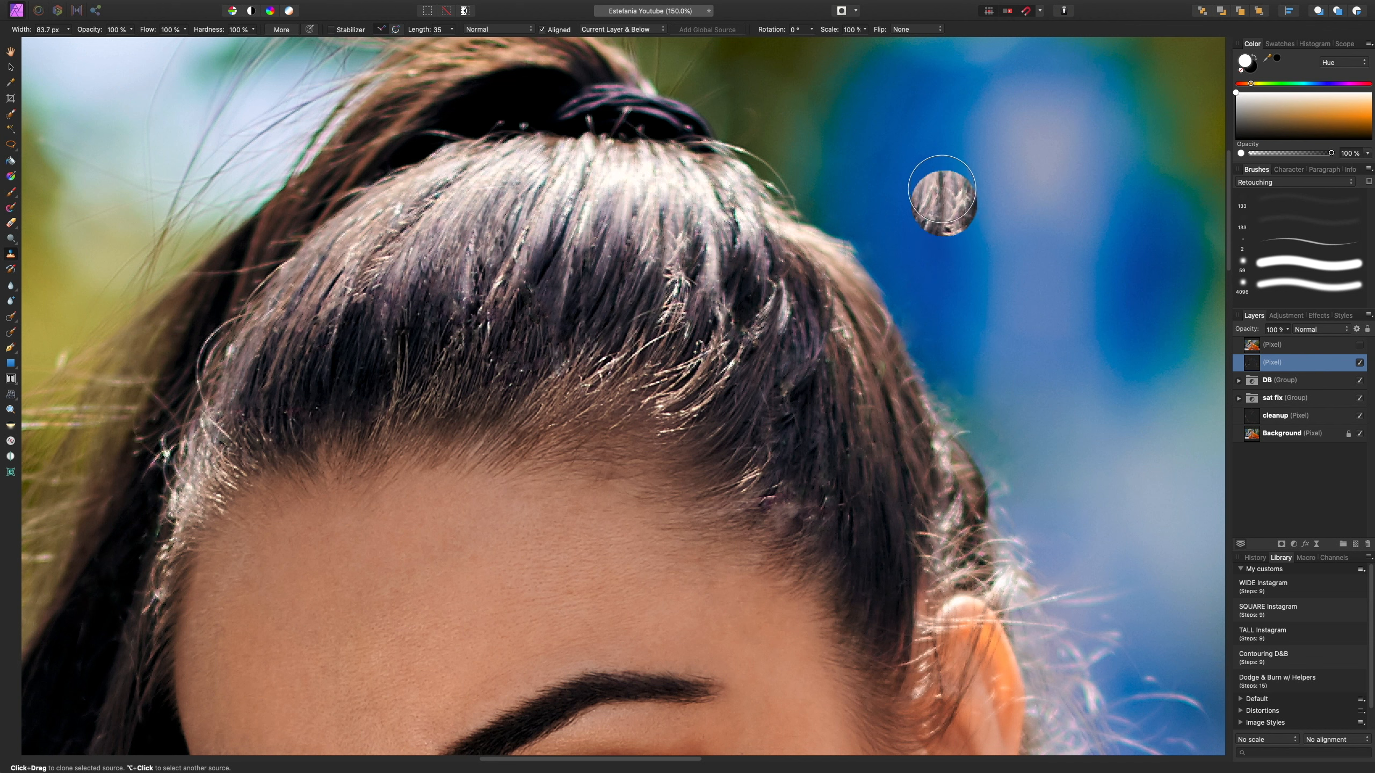
click(811, 29)
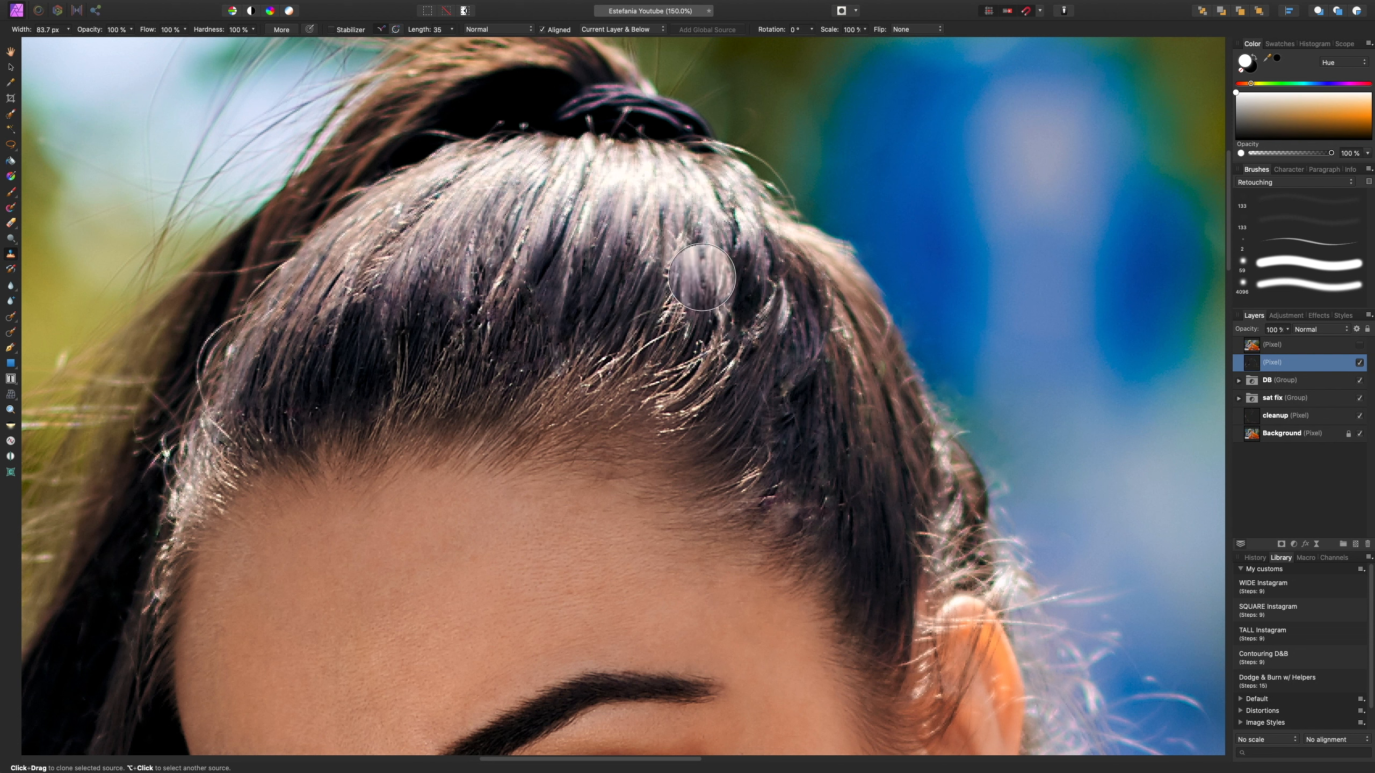
- Clone a strand on the right of the crown with 4% flow, a 16.5 px brush and the source rotated to 345°
click(185, 29)
drag(233, 45, 162, 45)
key(bracketleft)
key(bracketleft)
key(bracketleft)
key(bracketleft)
key(bracketleft)
key(bracketleft)
key(Left)
mouse_move(681, 288)
mouse_down()
mouse_move(675, 329)
mouse_move(671, 275)
mouse_move(655, 358)
mouse_move(683, 279)
mouse_move(671, 310)
mouse_up()
key(bracketleft)
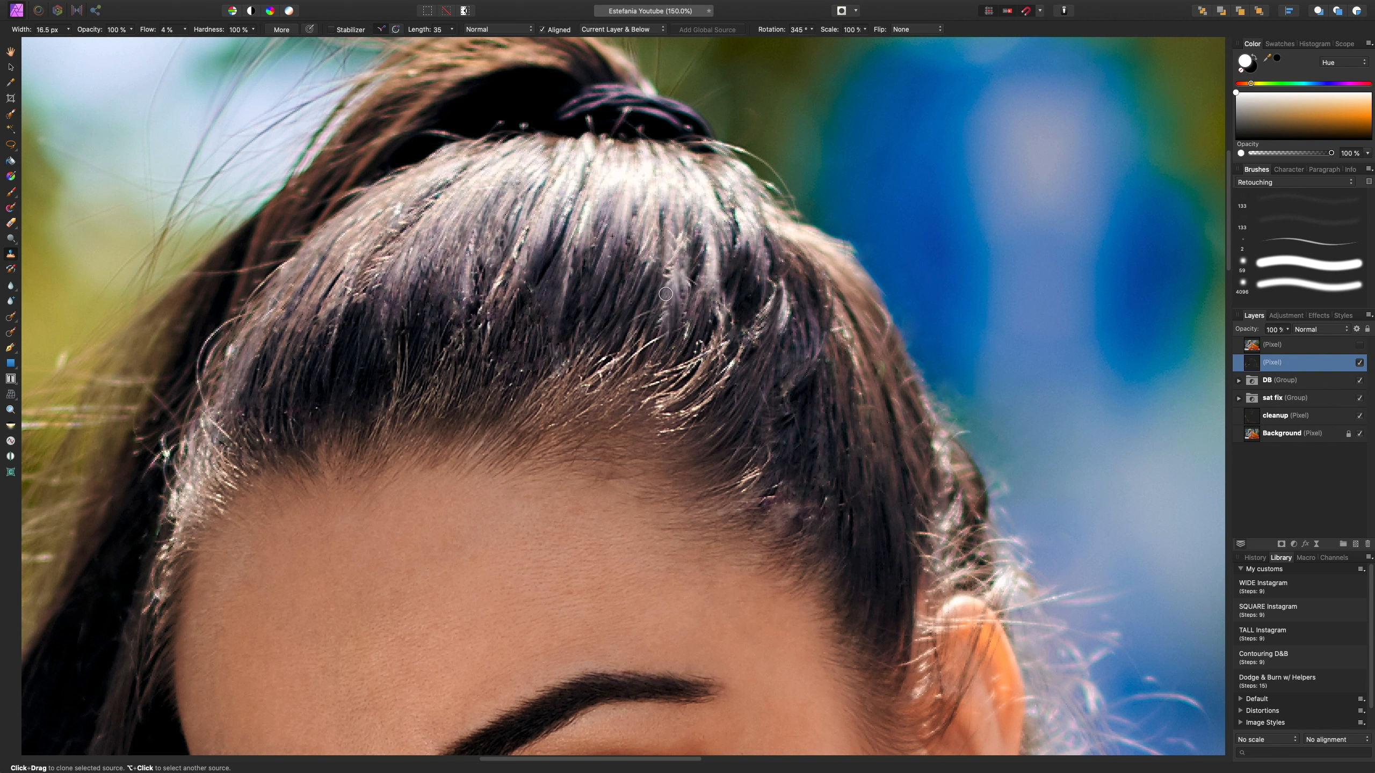
- Shrink the Clone Brush to about 6.2 px and reset the source rotation to 0°
key(bracketleft)
key(bracketleft)
key(bracketleft)
key(bracketleft)
key(bracketleft)
key(bracketleft)
drag(812, 31, 698, 84)
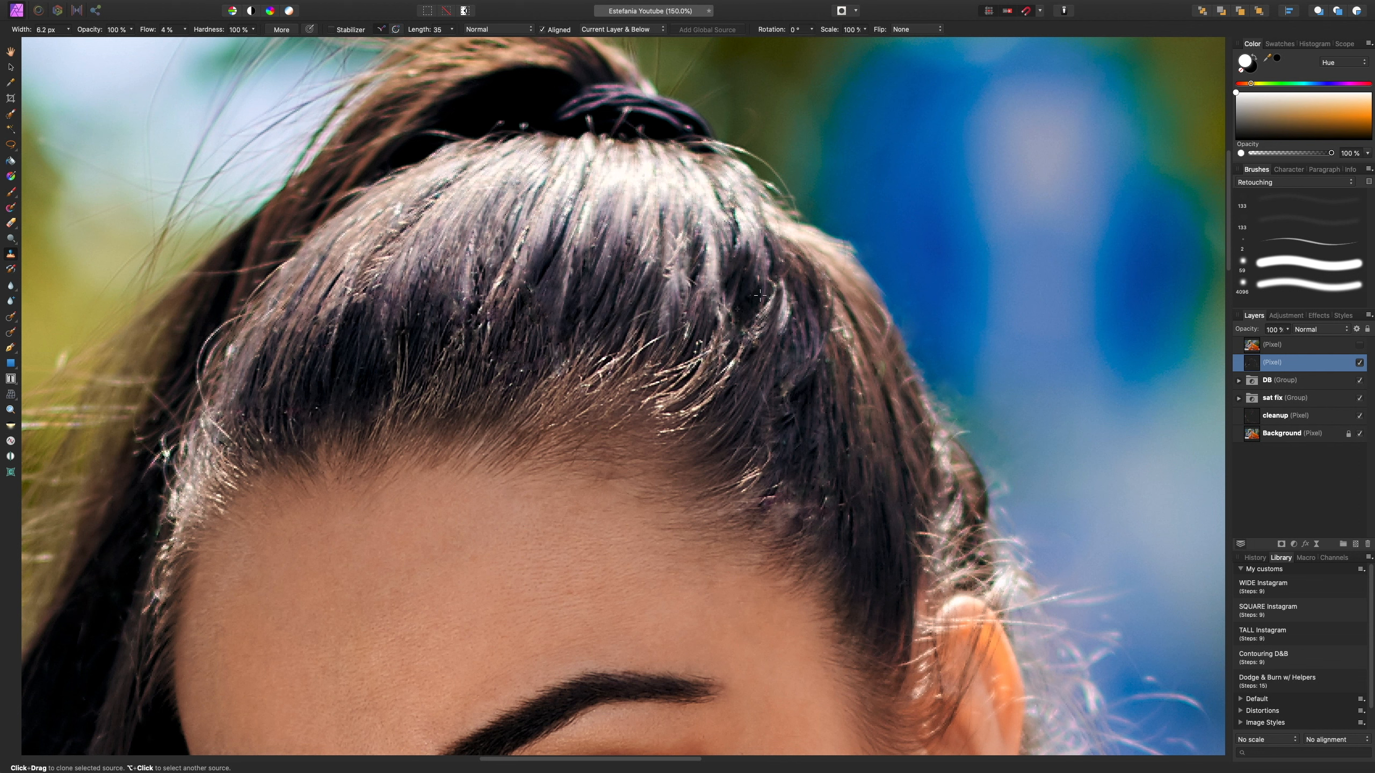
- Clone dark strands over the stray hairs right of the crown's centre, refining with a 6.1 px brush
key(bracketright)
alt+click(757, 356)
drag(746, 345, 731, 372)
key(bracketleft)
alt+click(725, 344)
drag(719, 350, 704, 375)
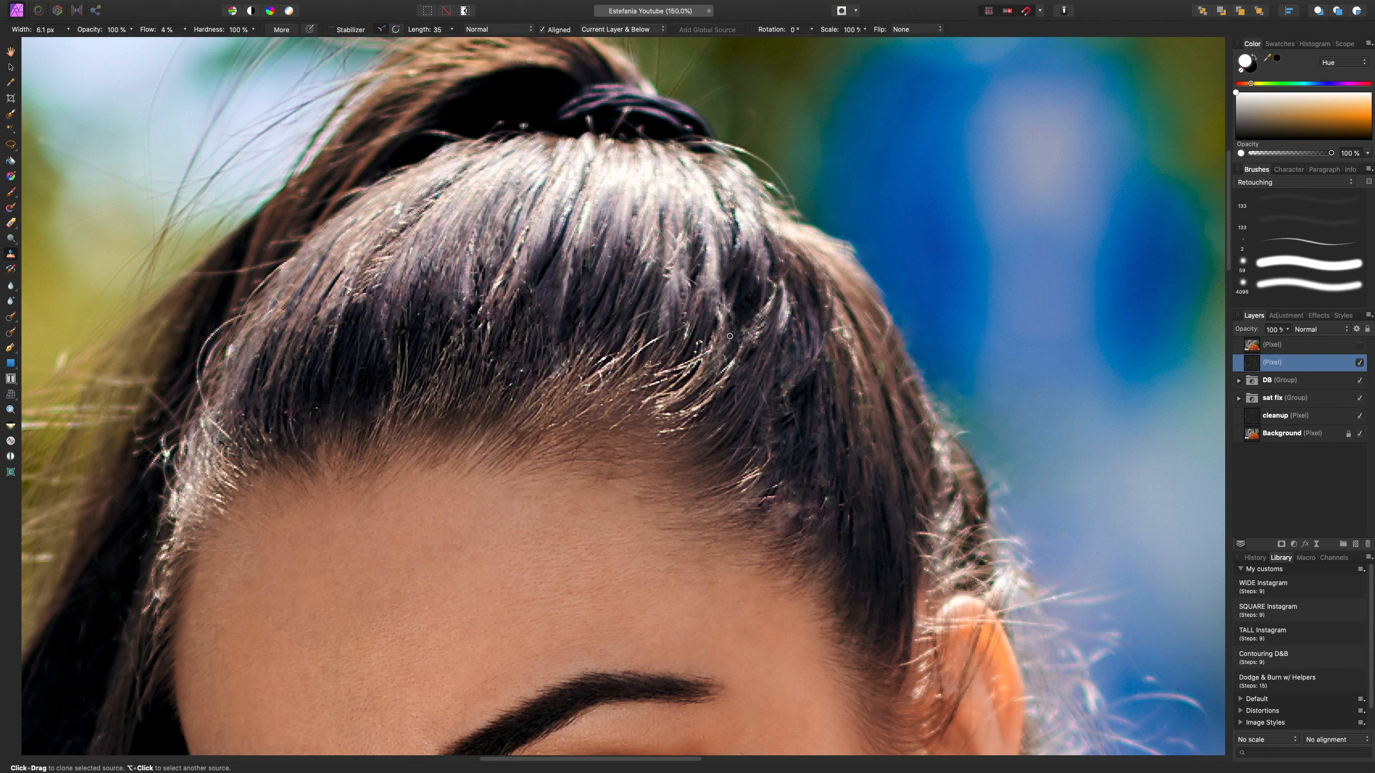
- Set the flow to 7% and clone over the remaining bright hairs right of centre, enlarging the brush for the last stroke
click(185, 30)
drag(179, 45, 183, 45)
mouse_move(720, 308)
mouse_down()
mouse_move(733, 336)
mouse_move(721, 361)
mouse_up()
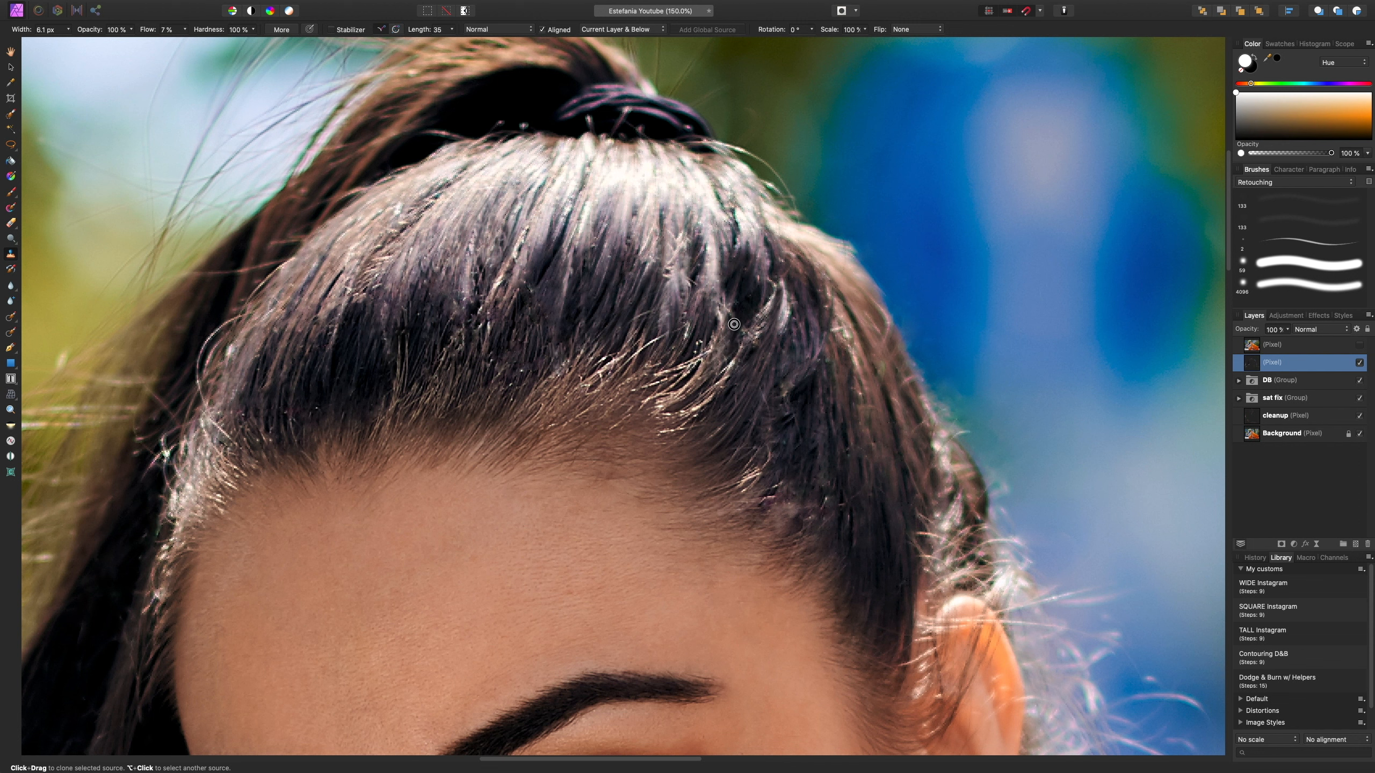
alt+click(712, 292)
key(bracketright)
key(bracketright)
key(bracketright)
drag(655, 338, 651, 353)
- Inpaint the leftover bright hairs above the centre of the hairline with an 8.7 px Inpainting Brush
key(j)
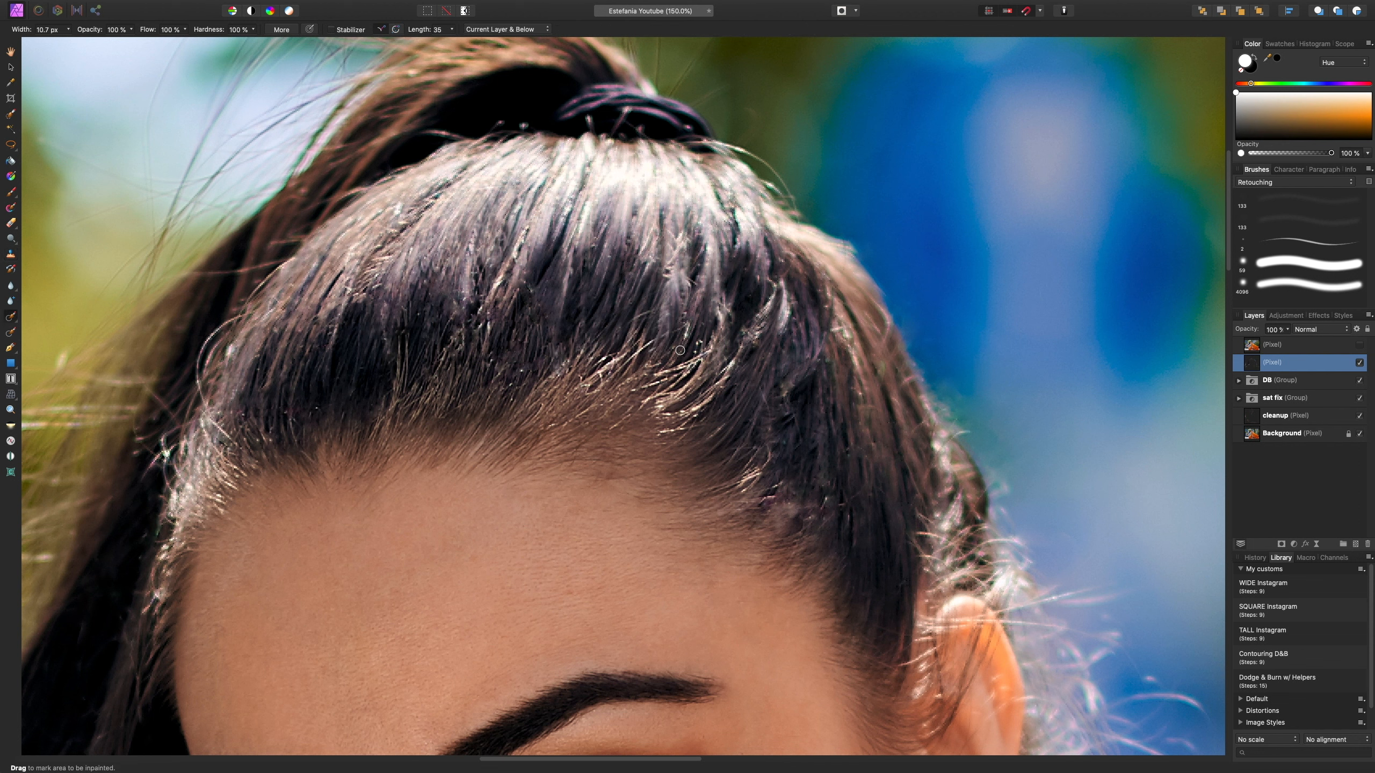
key(bracketleft)
key(bracketleft)
key(bracketleft)
mouse_move(651, 342)
mouse_down()
mouse_move(617, 366)
mouse_move(622, 381)
mouse_move(645, 313)
mouse_up()
drag(625, 375, 598, 364)
drag(685, 330, 680, 347)
drag(665, 268, 665, 232)
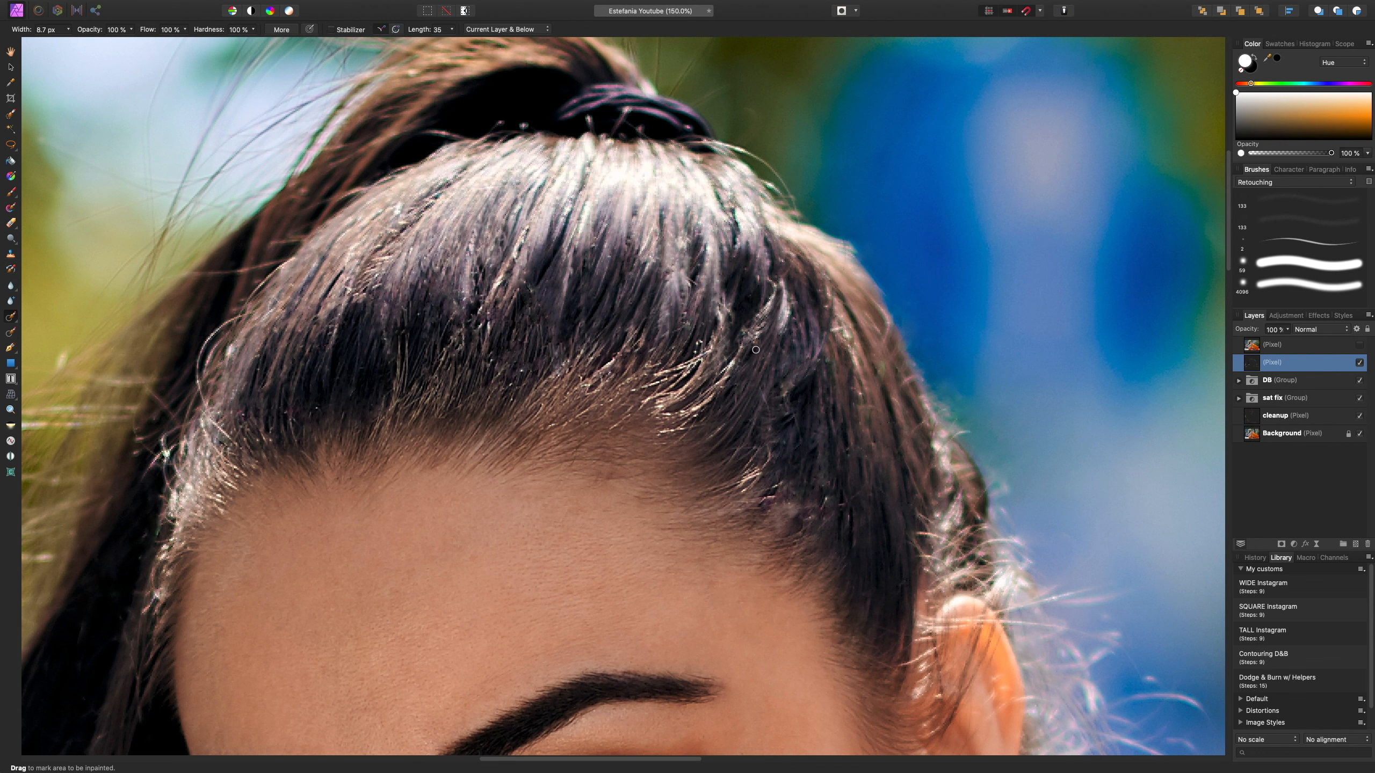
mouse_move(755, 350)
mouse_down()
mouse_move(748, 337)
mouse_move(702, 358)
mouse_up()
- Switch back to the Clone Brush, size it to about 9.5 px and clone dark strands over bright hairs near the crown's centre
key(s)
key(bracketright)
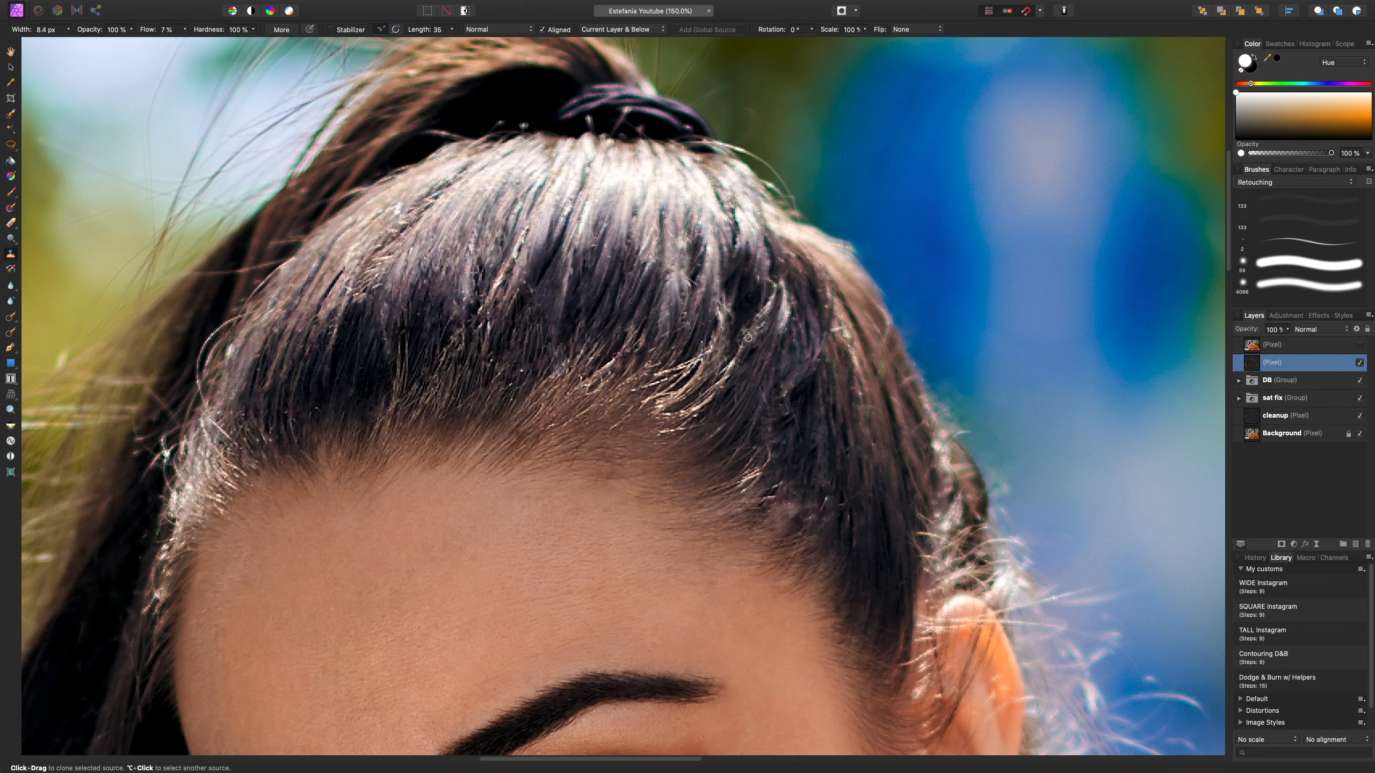
alt+click(717, 362)
key(bracketleft)
key(bracketleft)
key(bracketleft)
key(bracketleft)
key(bracketleft)
key(bracketleft)
key(bracketright)
key(bracketright)
key(bracketright)
key(bracketright)
alt+click(667, 315)
drag(660, 319, 637, 347)
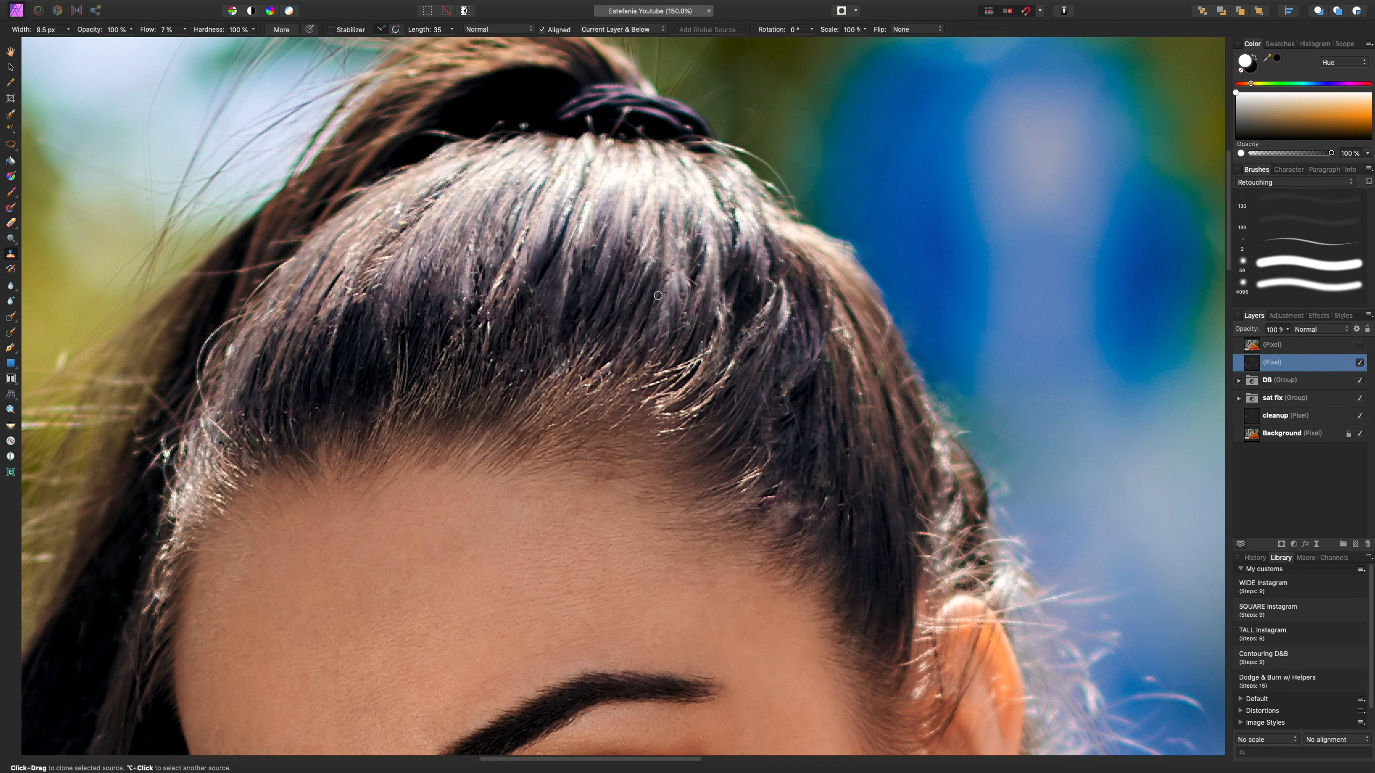
- Clone over the bright streaks left of the crown's centre, resampling nearby dark hair and reducing the brush to 7.9 px
drag(527, 232, 482, 321)
alt+click(506, 264)
key(bracketleft)
key(bracketleft)
key(bracketleft)
key(bracketright)
key(bracketright)
key(bracketright)
key(bracketright)
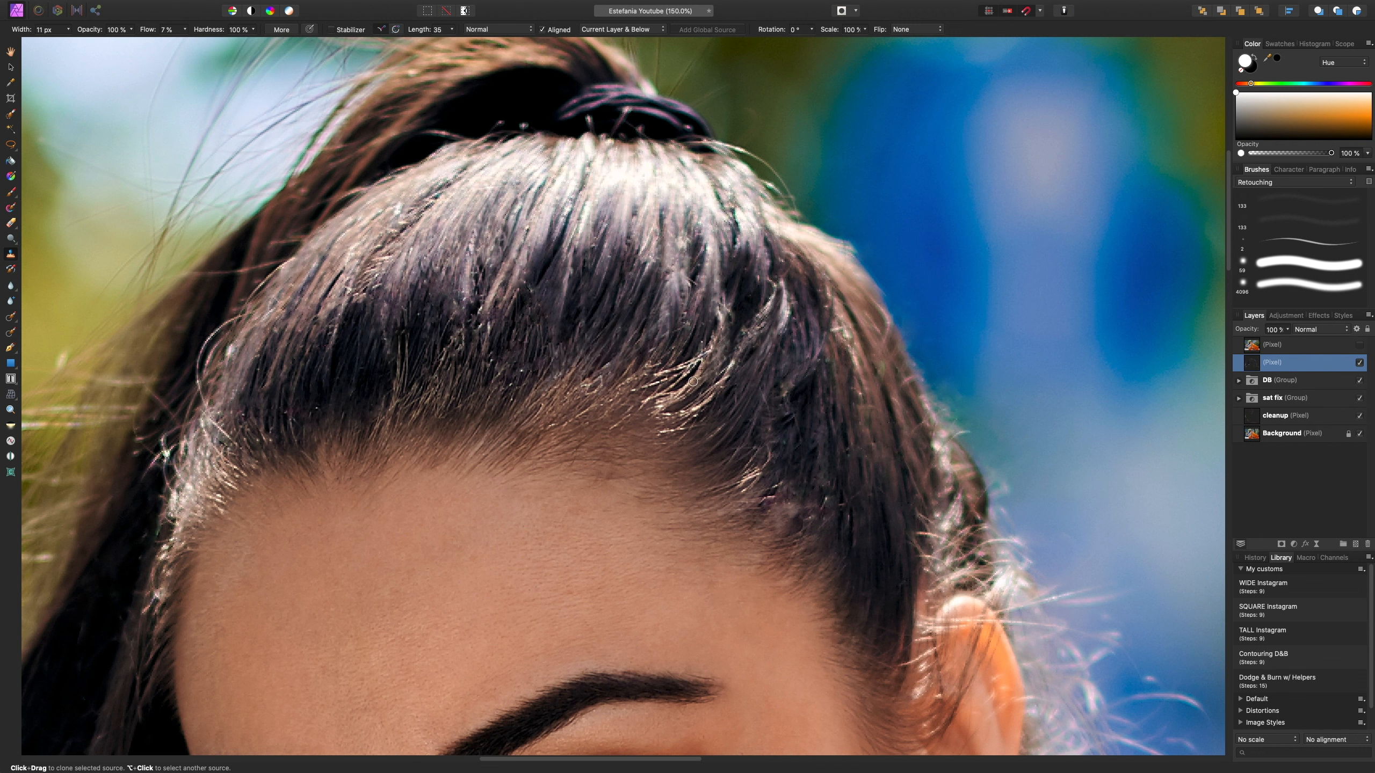
key(bracketleft)
- Compare the crown up close with the retouch layer hidden and shown, at 300% and 200% magnification
click(1359, 363)
click(1360, 363)
click(1360, 363)
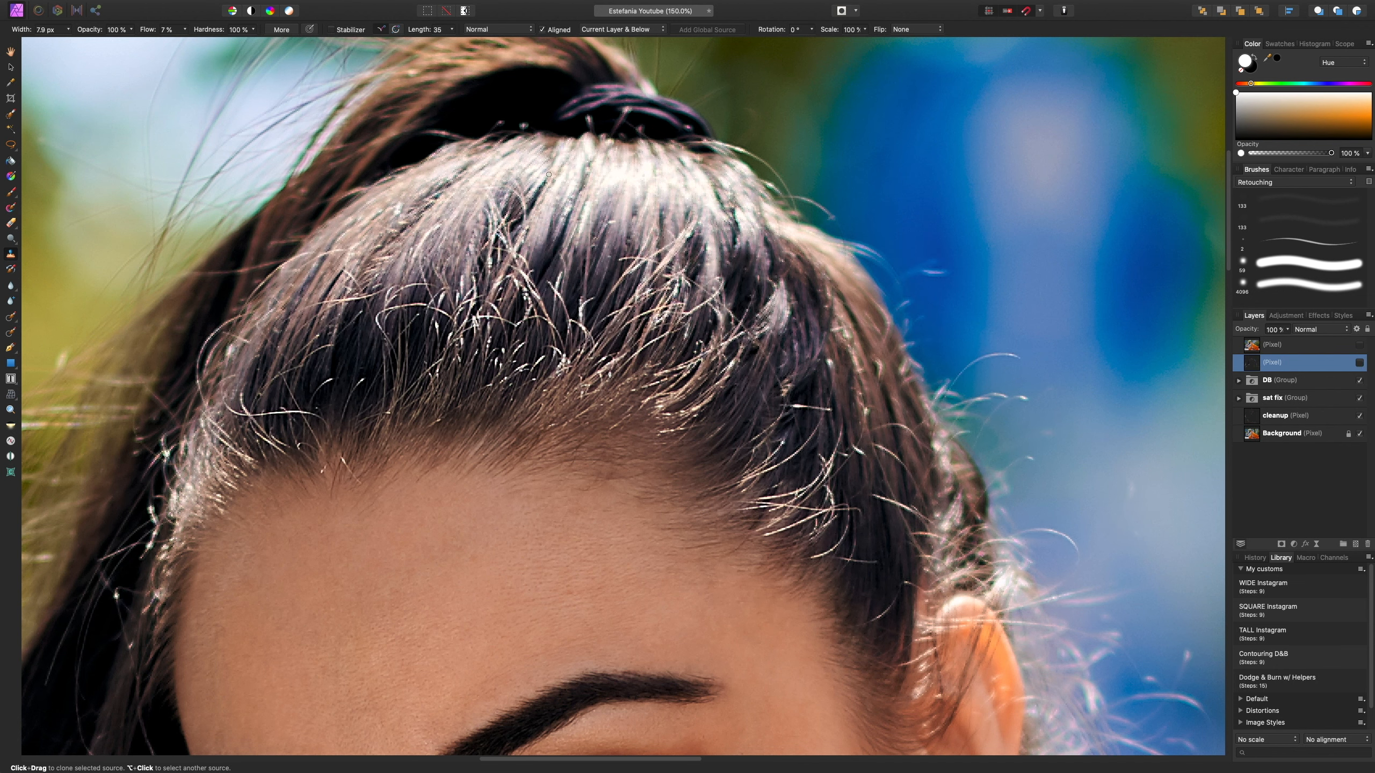
key(super+equal)
key(super+equal)
drag(485, 208, 486, 501)
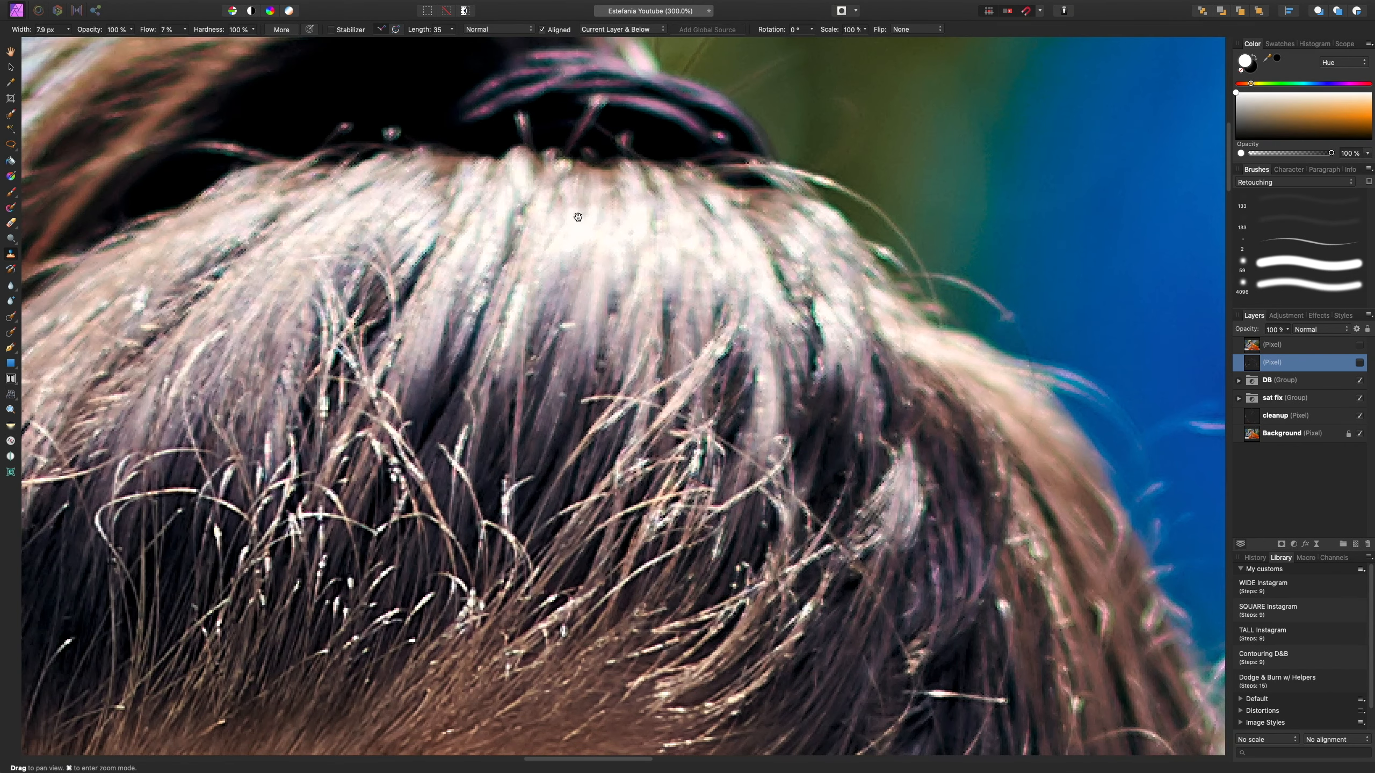
drag(494, 318, 650, 316)
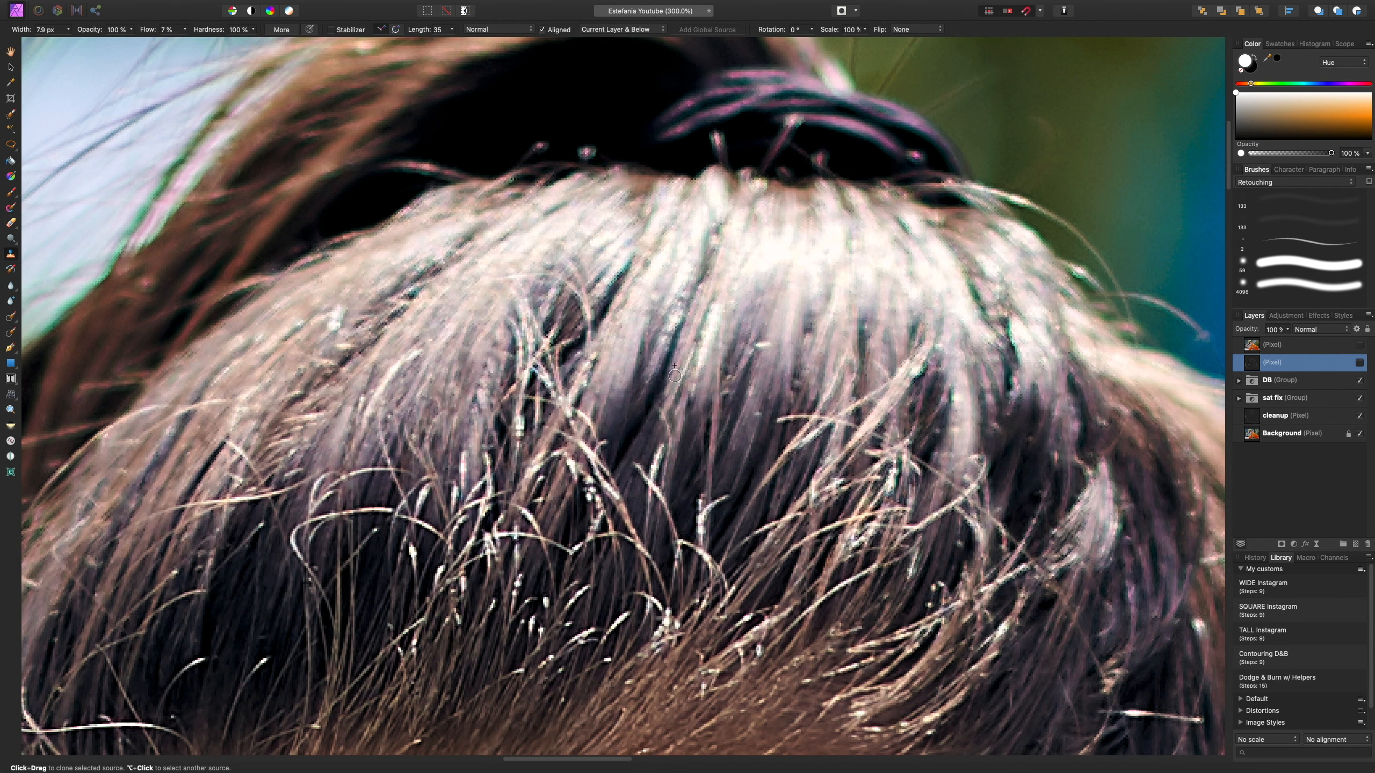
key(super+minus)
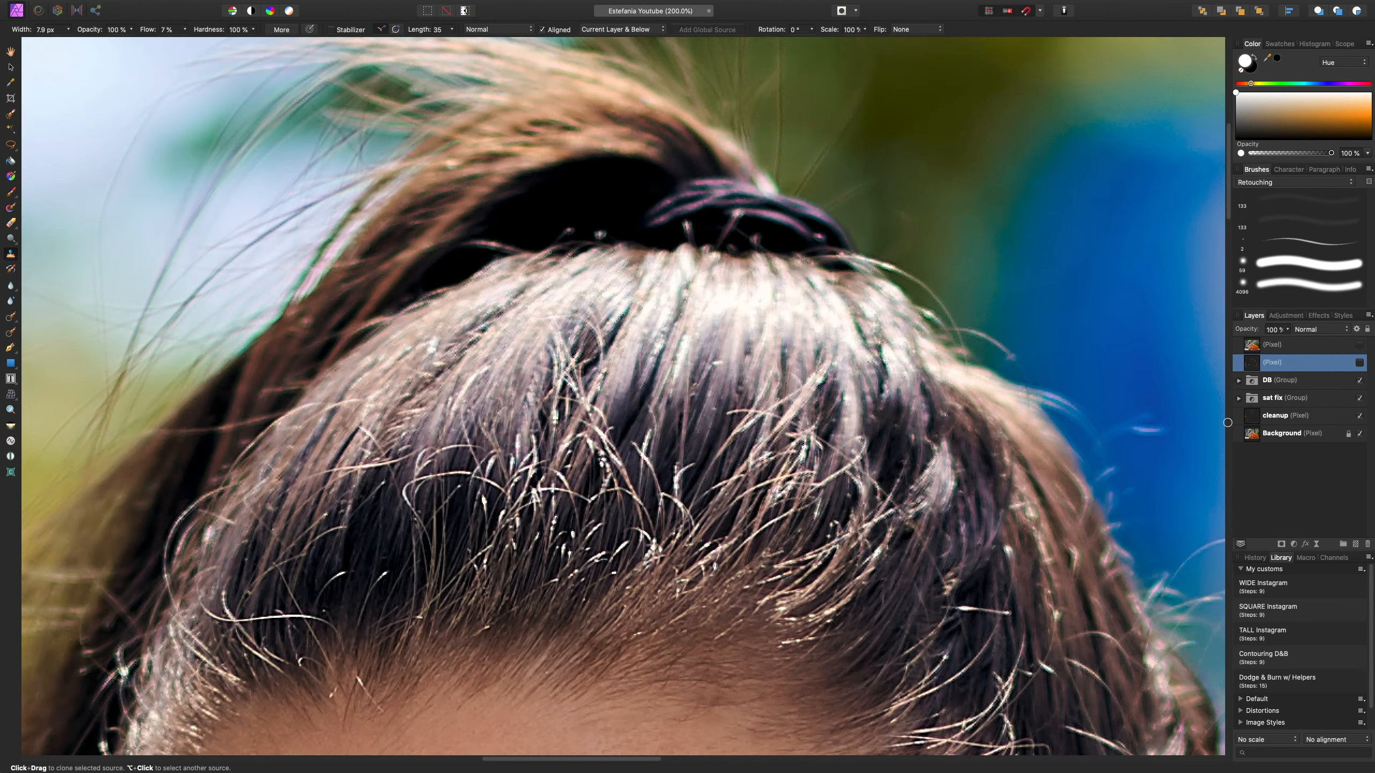
click(1359, 365)
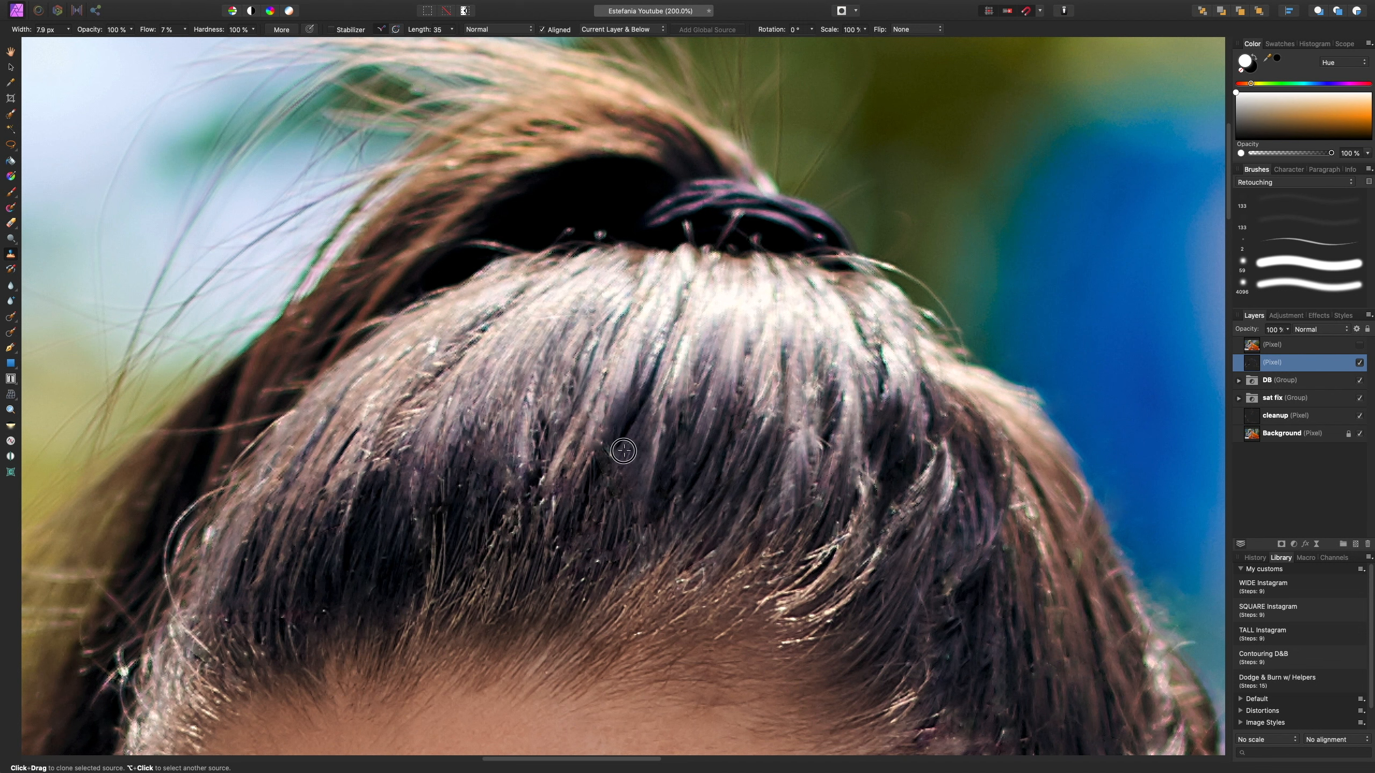
key(bracketleft)
key(bracketleft)
key(bracketleft)
click(1359, 362)
click(1360, 362)
click(1360, 363)
click(1360, 363)
- Clone over the uneven strands left of the crown's centre and resample nearby hair, with the brush at 8.3 px
key(])
key(])
mouse_move(521, 455)
mouse_down()
mouse_move(512, 500)
mouse_move(556, 466)
mouse_move(532, 527)
mouse_up()
alt+click(569, 446)
key([)
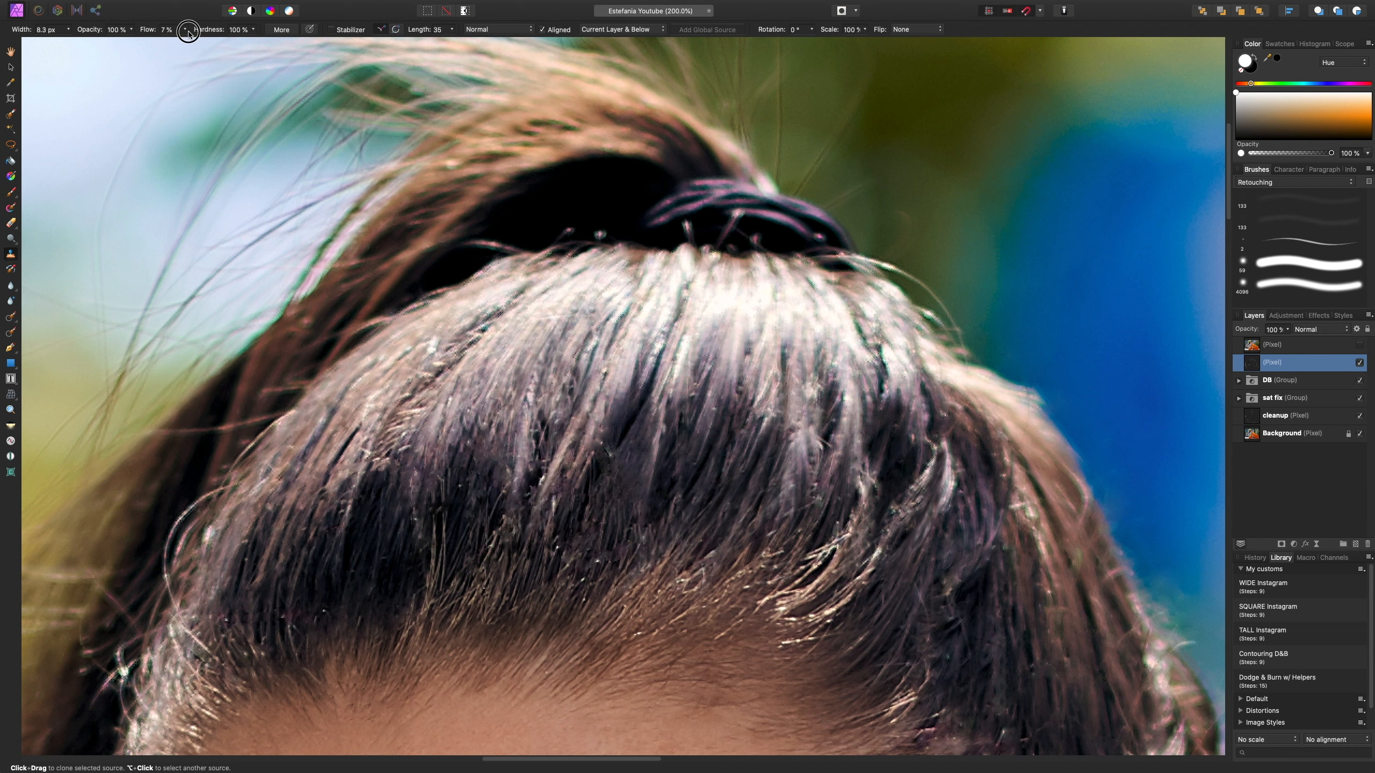
- Lower the Clone Brush flow to 4%, blend the strands above the hairline's left half and shrink the brush to 5.1 px
drag(185, 29, 178, 48)
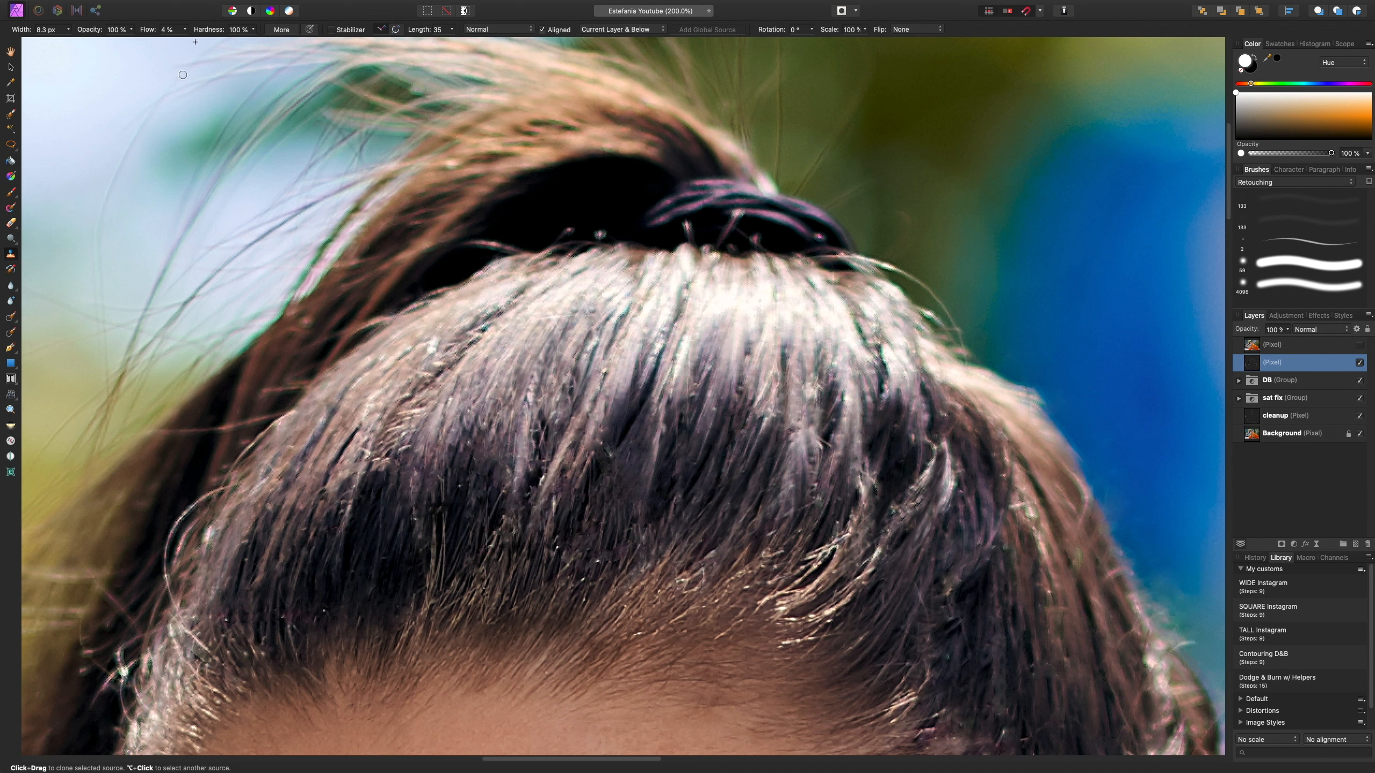
alt+click(454, 510)
drag(432, 486, 432, 539)
key(bracketleft)
key(bracketleft)
key(bracketleft)
- Compare the whole portrait with the retouch layer hidden and shown
key(super+0)
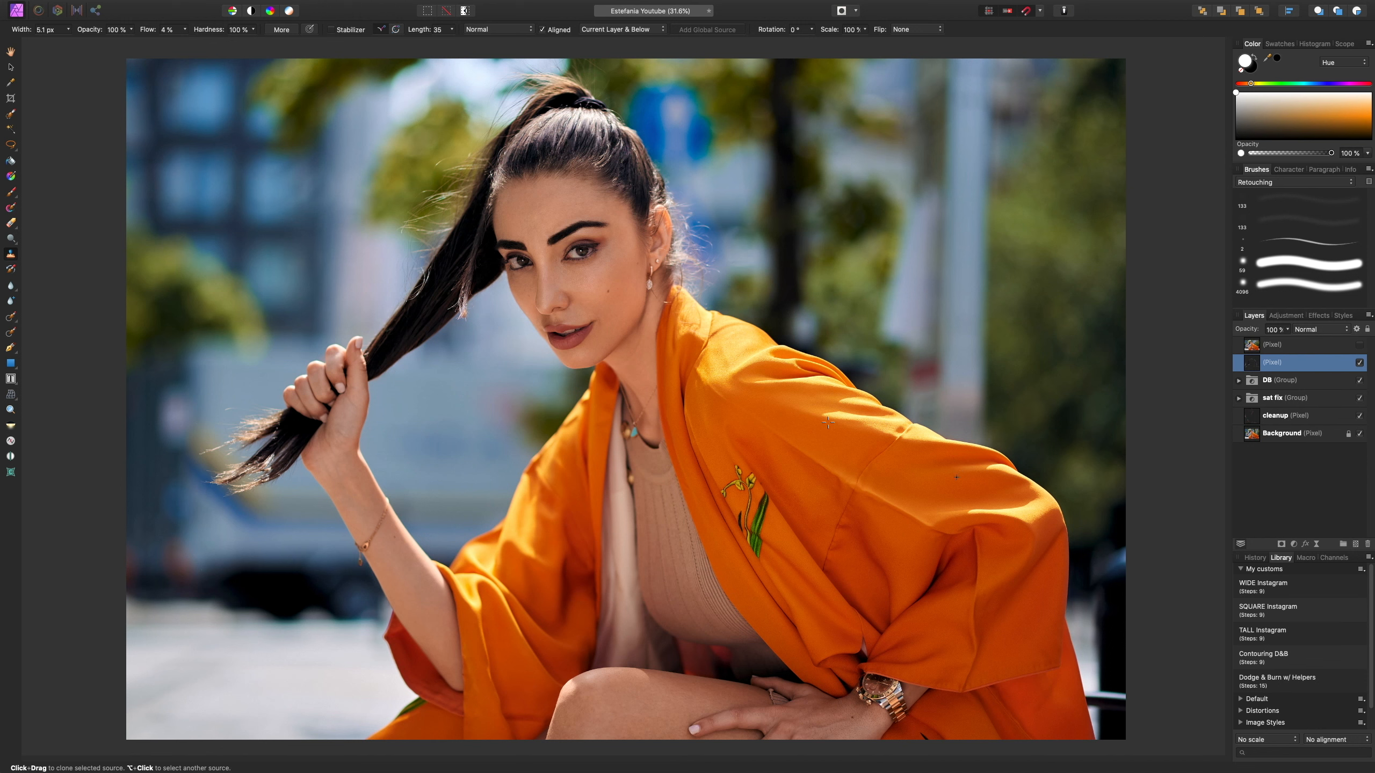
click(1357, 366)
click(1358, 366)
click(1360, 365)
click(1362, 365)
click(1360, 365)
click(1361, 364)
- Clone sampled hair over the bright patch above the hairline's right half with a 14.9 px brush
key(super+plus)
key(super+plus)
drag(630, 130, 674, 686)
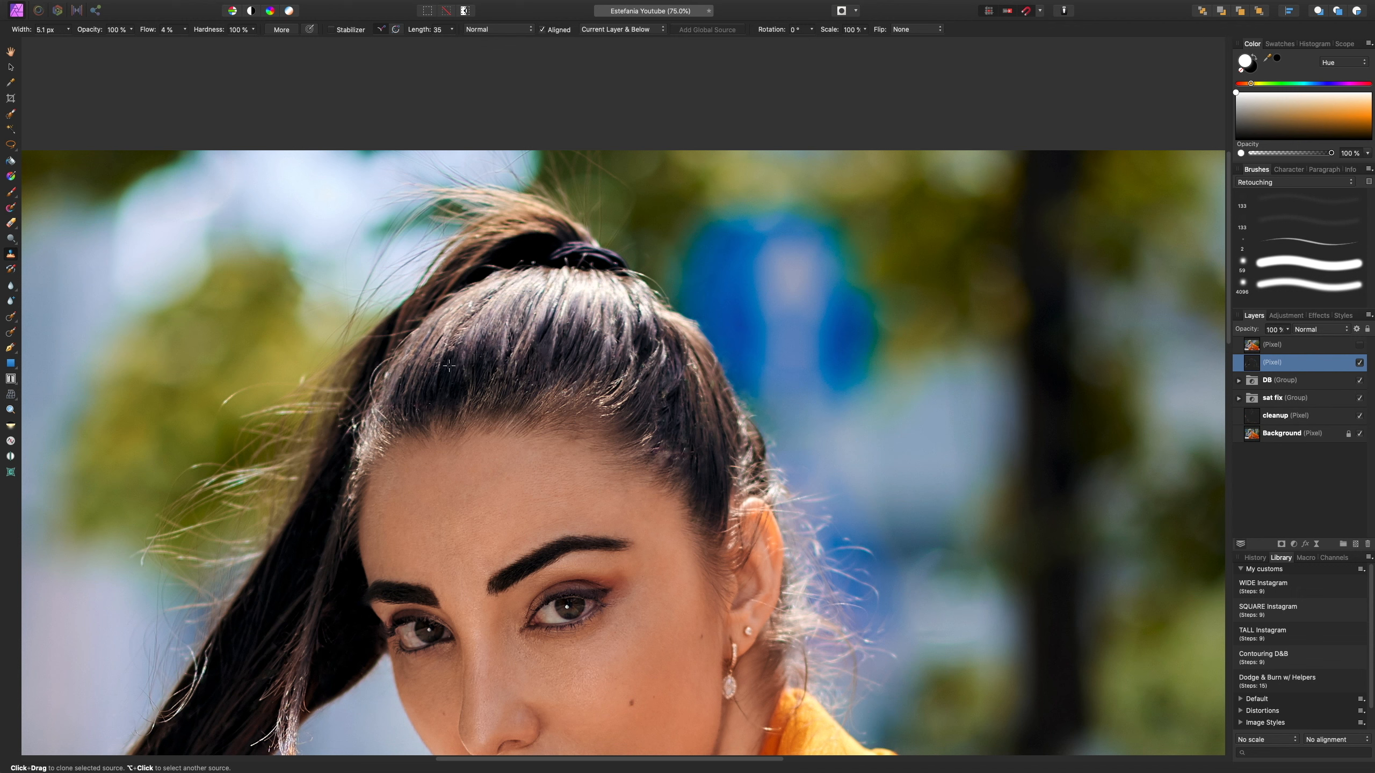
key(bracketright)
key(bracketright)
key(bracketleft)
key(bracketleft)
alt+click(626, 366)
key(bracketright)
drag(635, 385, 614, 404)
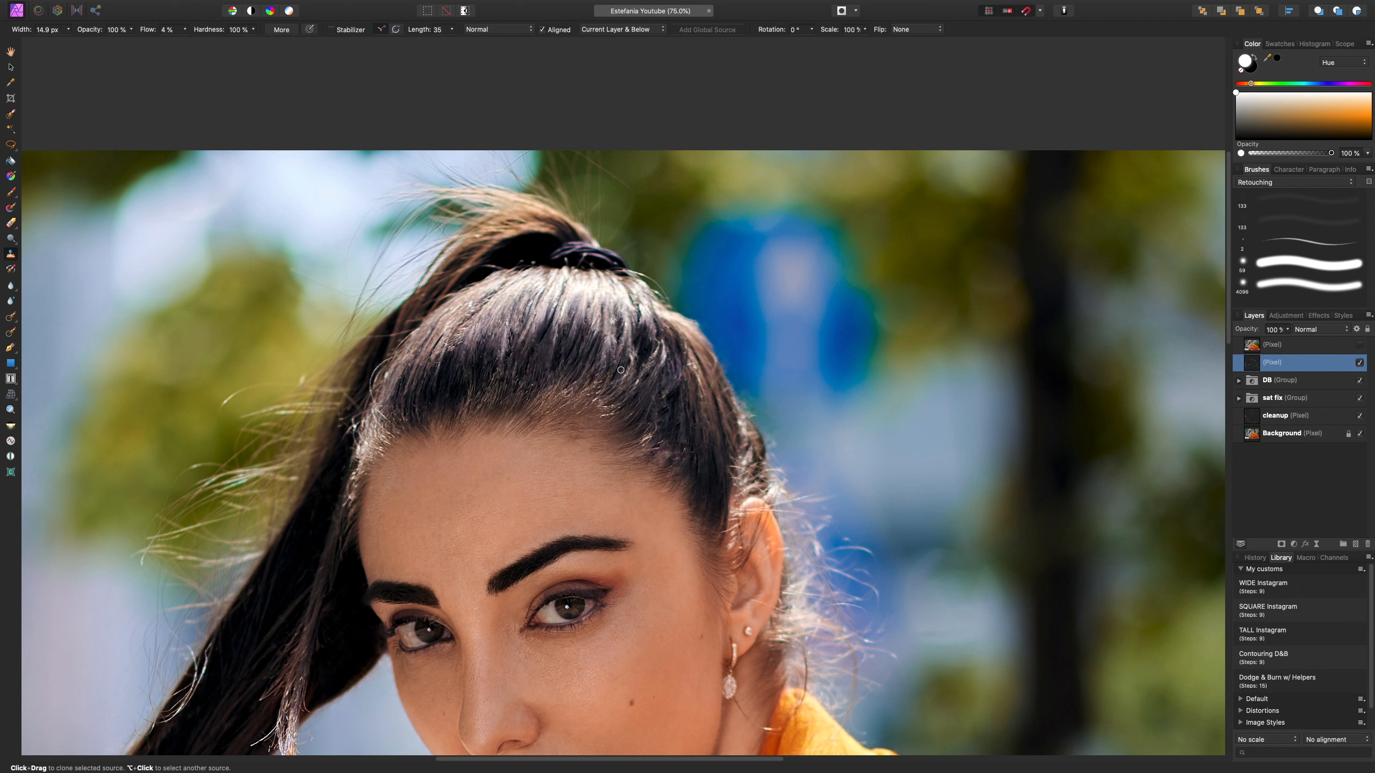
- Blend the strands above the middle of the hairline by cloning resampled hair, reducing the brush to 12.7 px
alt+click(593, 366)
drag(576, 391, 551, 404)
key(bracketleft)
alt+click(600, 371)
drag(597, 379, 572, 412)
- Check the retouch layer's effect on the whole portrait, then inspect the head and hair at 100%
key(super+0)
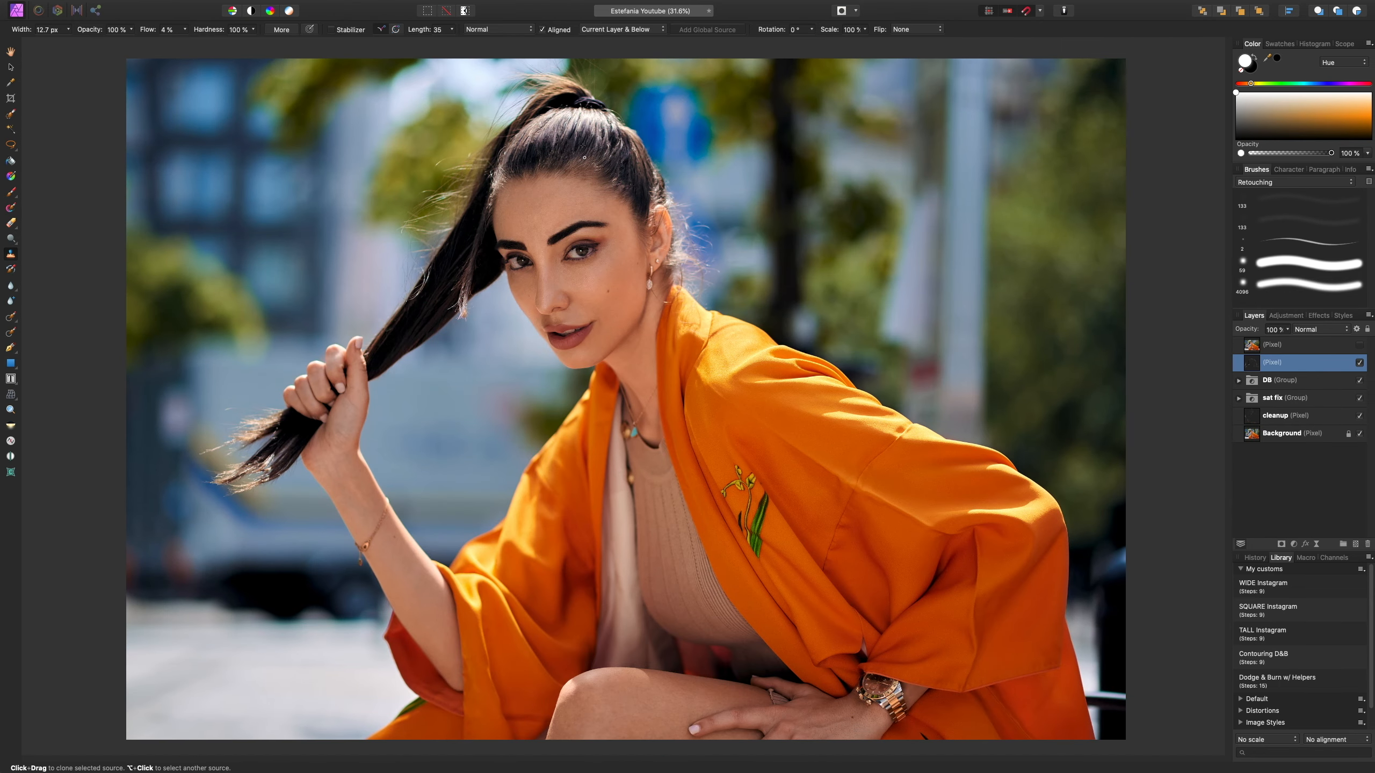
key(bracketright)
click(1359, 362)
key(super+1)
drag(725, 331, 694, 589)
drag(741, 241, 723, 543)
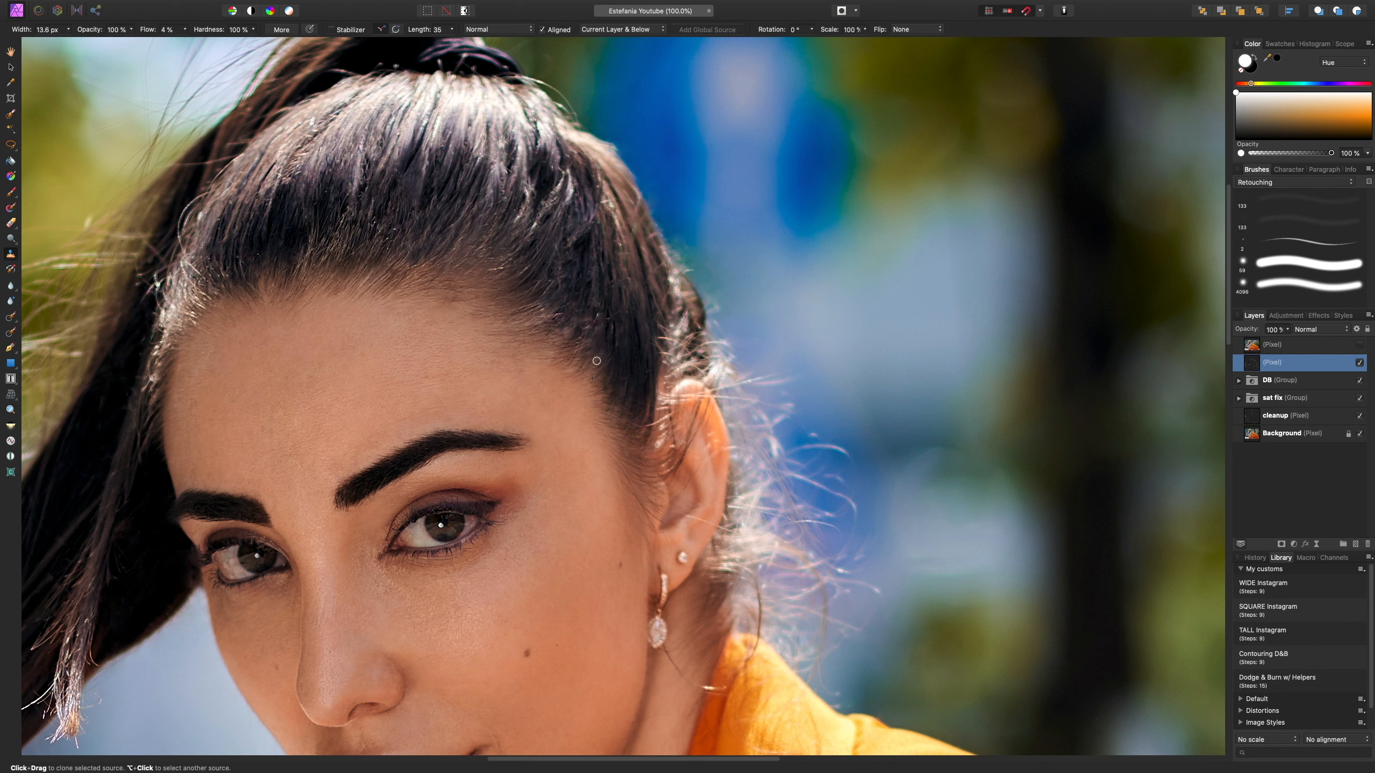
- Switch to the Paint Brush, sample a dark hair colour, shrink the brush and set the flow to 19%
key(b)
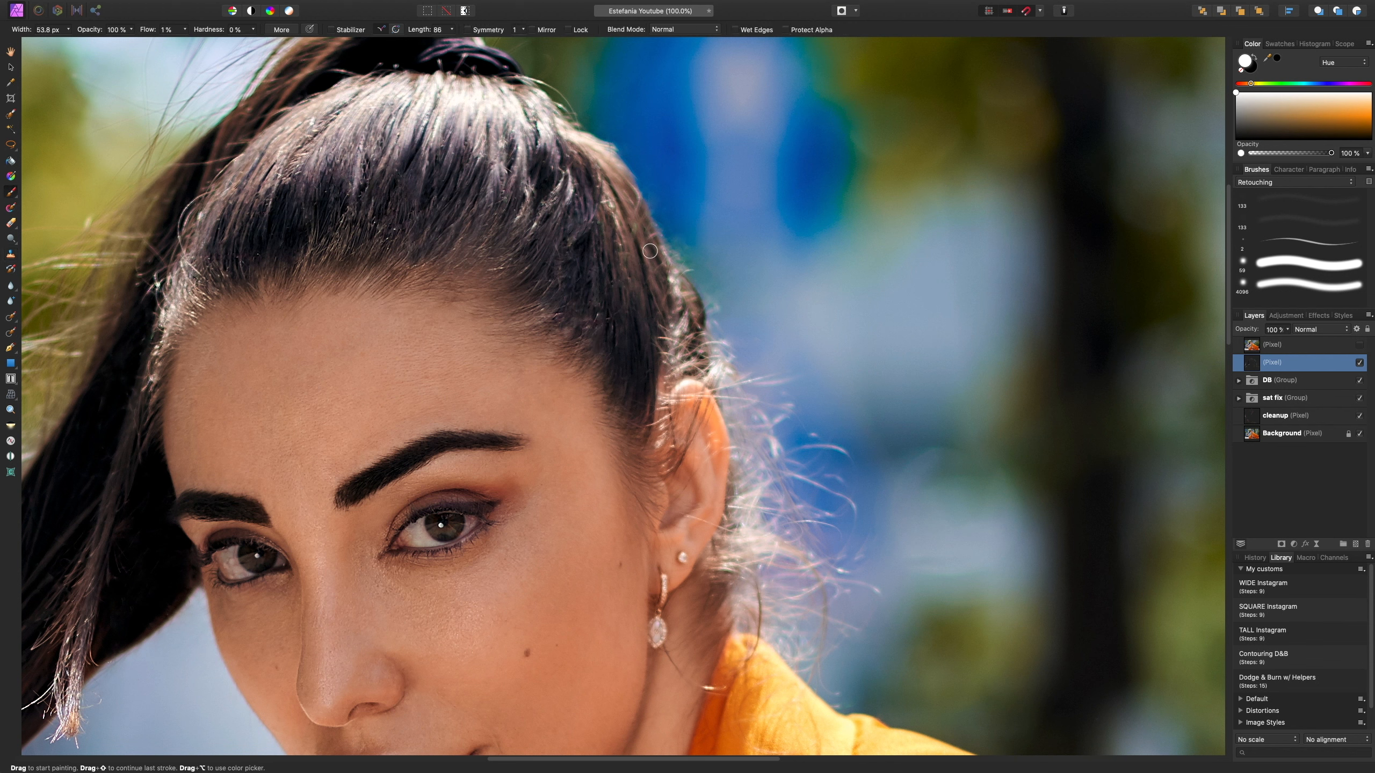
alt+click(613, 276)
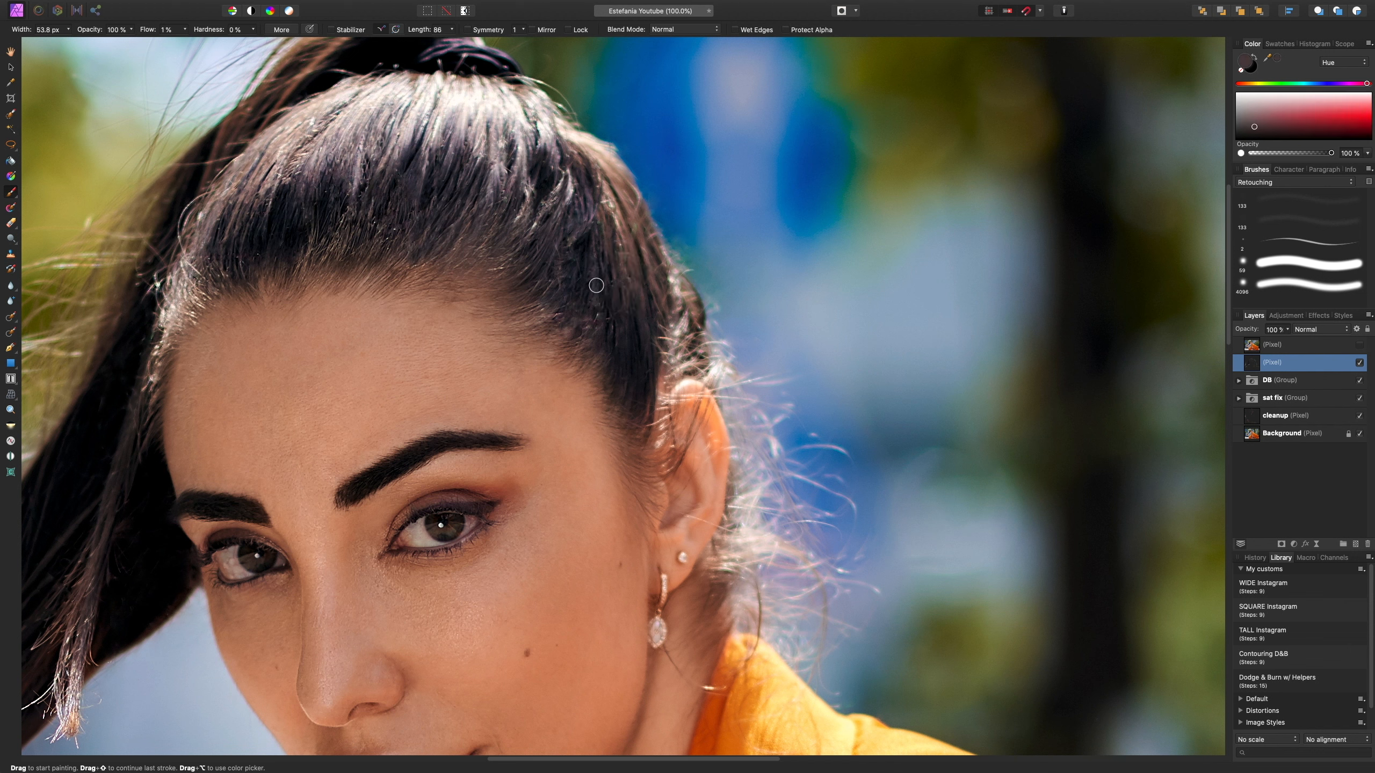
key(bracketleft)
key(bracketleft)
key(bracketleft)
key(bracketleft)
key(bracketleft)
key(bracketleft)
key(bracketleft)
drag(184, 29, 198, 47)
- Try thin test strands on the background beside the crown, reducing the brush to 4.7 px and undoing each stroke
drag(715, 162, 705, 299)
key(super+z)
key([)
key([)
drag(724, 167, 716, 281)
key(super+z)
drag(720, 186, 716, 286)
key(super+z)
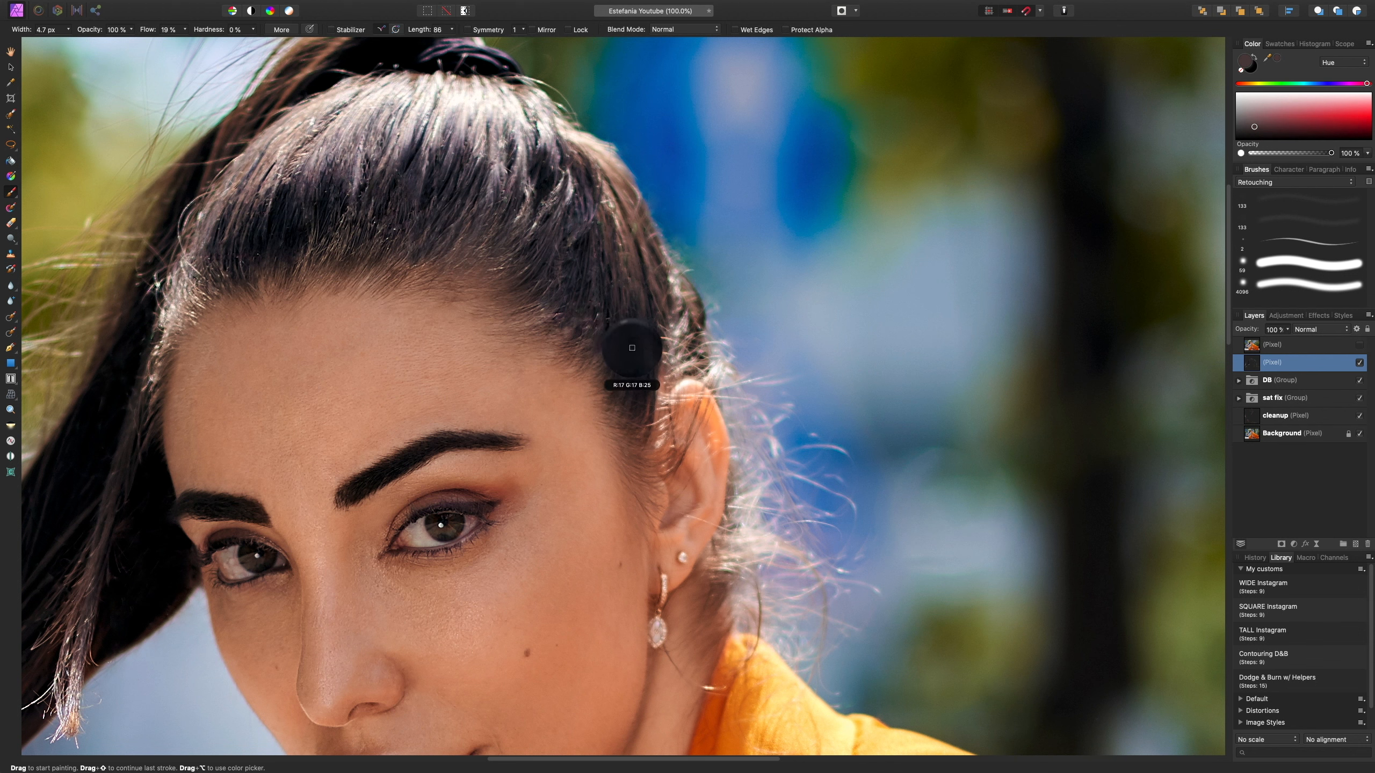
- Sample a near-black hair tone, paint thin strands down the crown's right half and undo the last stroke
alt+click(565, 266)
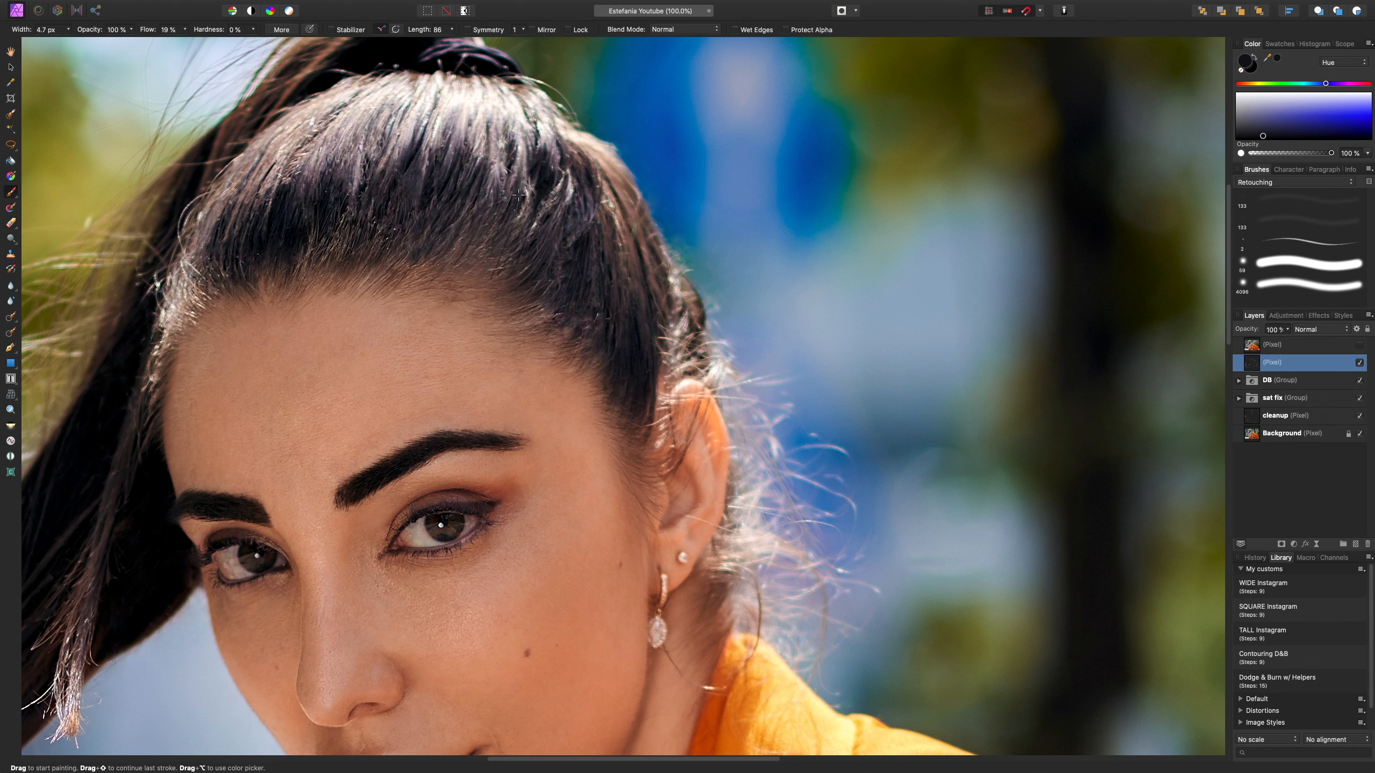
mouse_move(494, 163)
mouse_down()
mouse_move(465, 260)
mouse_move(493, 190)
mouse_move(484, 262)
mouse_up()
mouse_move(500, 162)
mouse_down()
mouse_move(520, 190)
mouse_move(502, 201)
mouse_move(498, 275)
mouse_up()
key(super+z)
- Lower the Paint Brush flow to 12% and sample hair colours from both sides of the crown
click(185, 30)
drag(181, 45, 174, 46)
alt+click(287, 218)
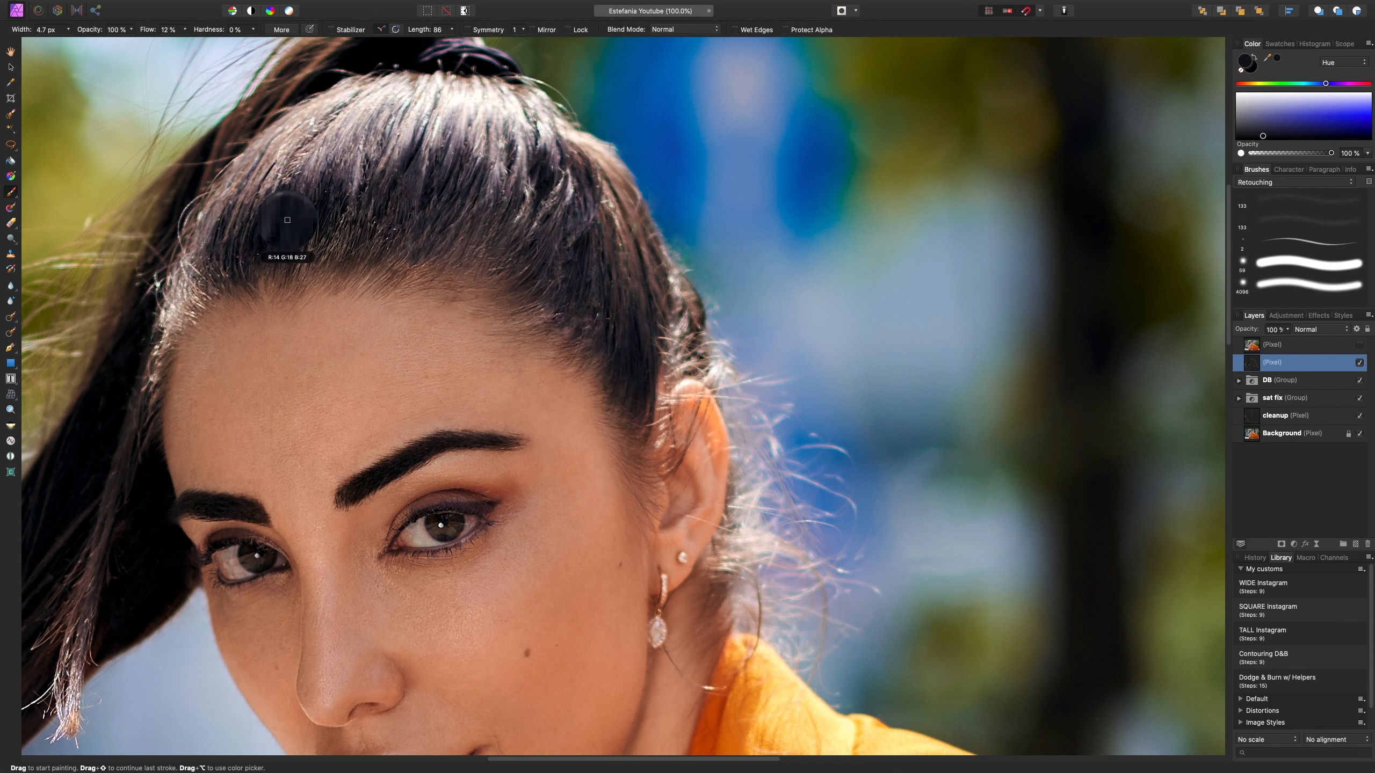
alt+click(626, 276)
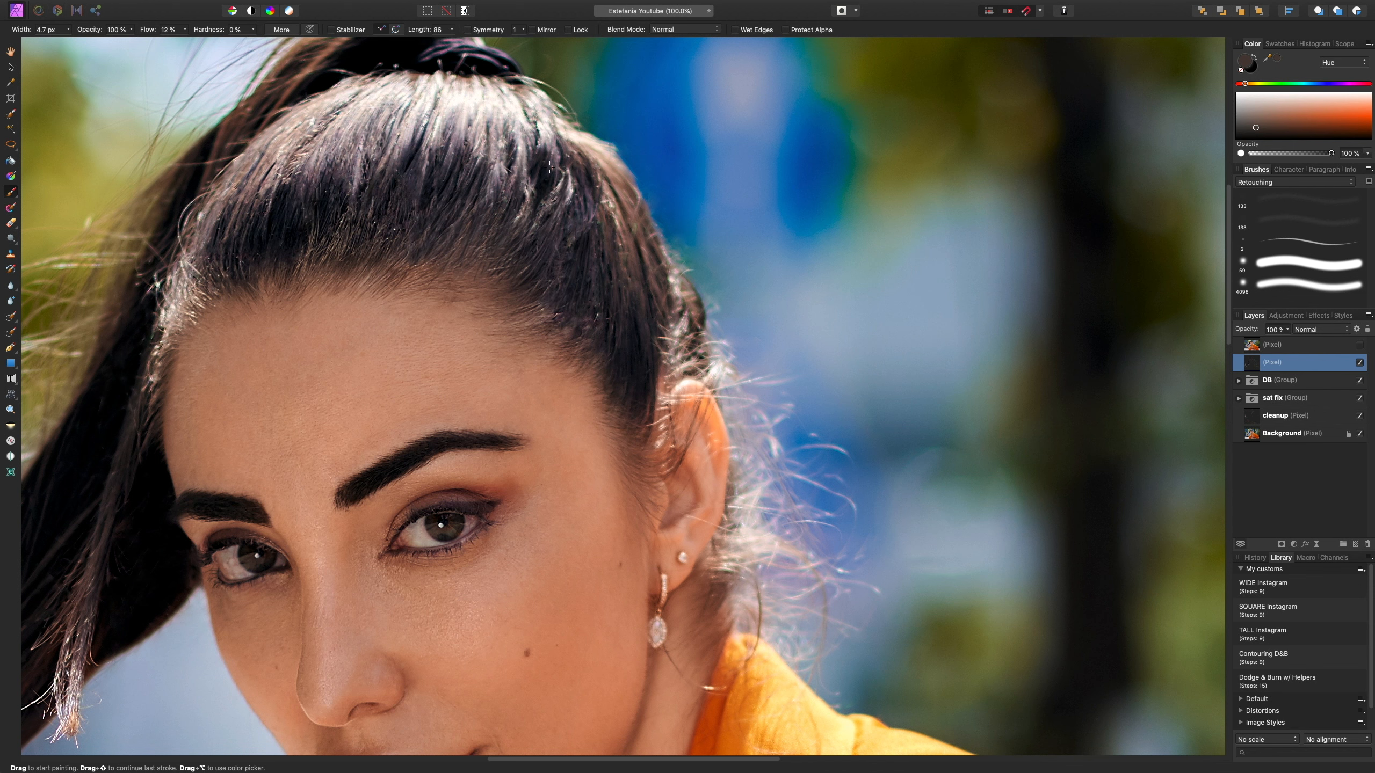
- Compare the portrait before and after the hair retouch at several zoom levels by hiding and showing its layer
click(1358, 364)
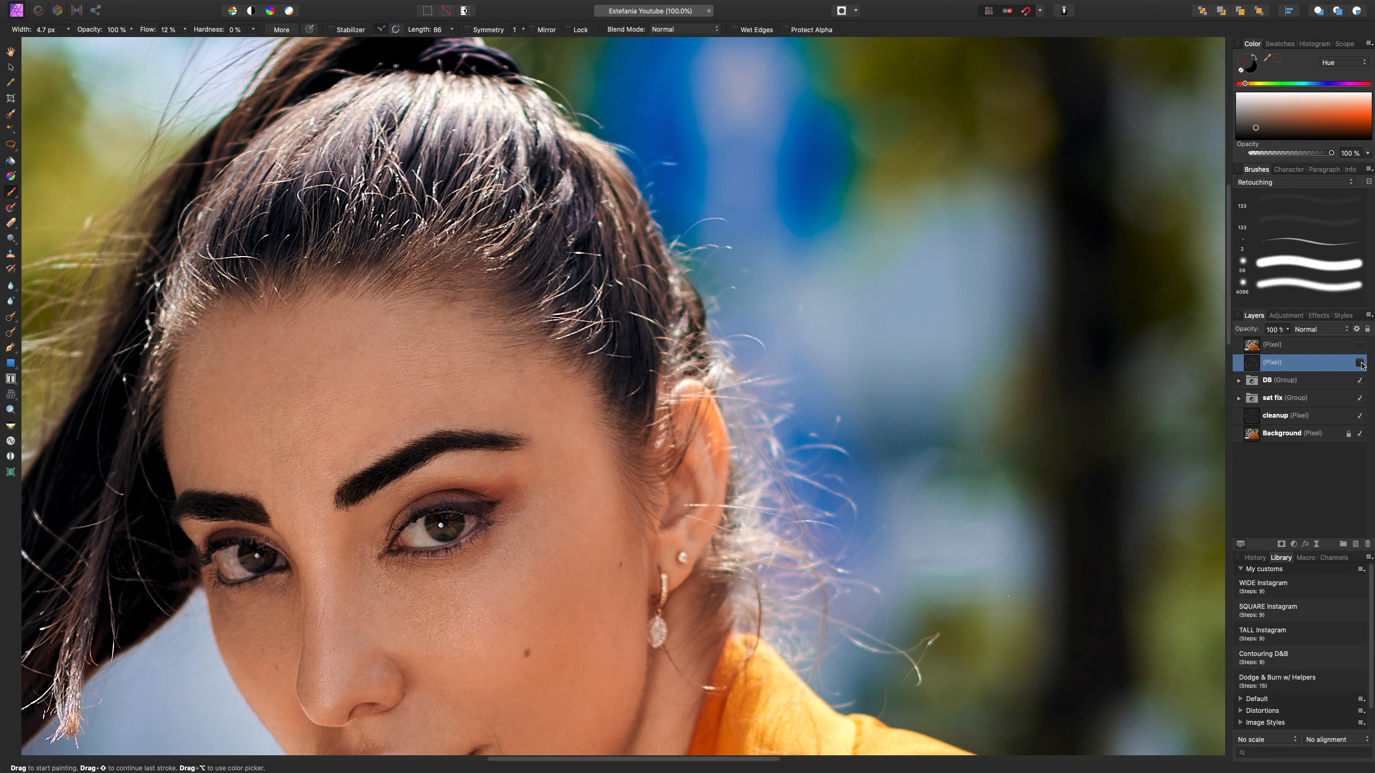
click(1359, 364)
key(super+0)
click(1361, 365)
click(1361, 364)
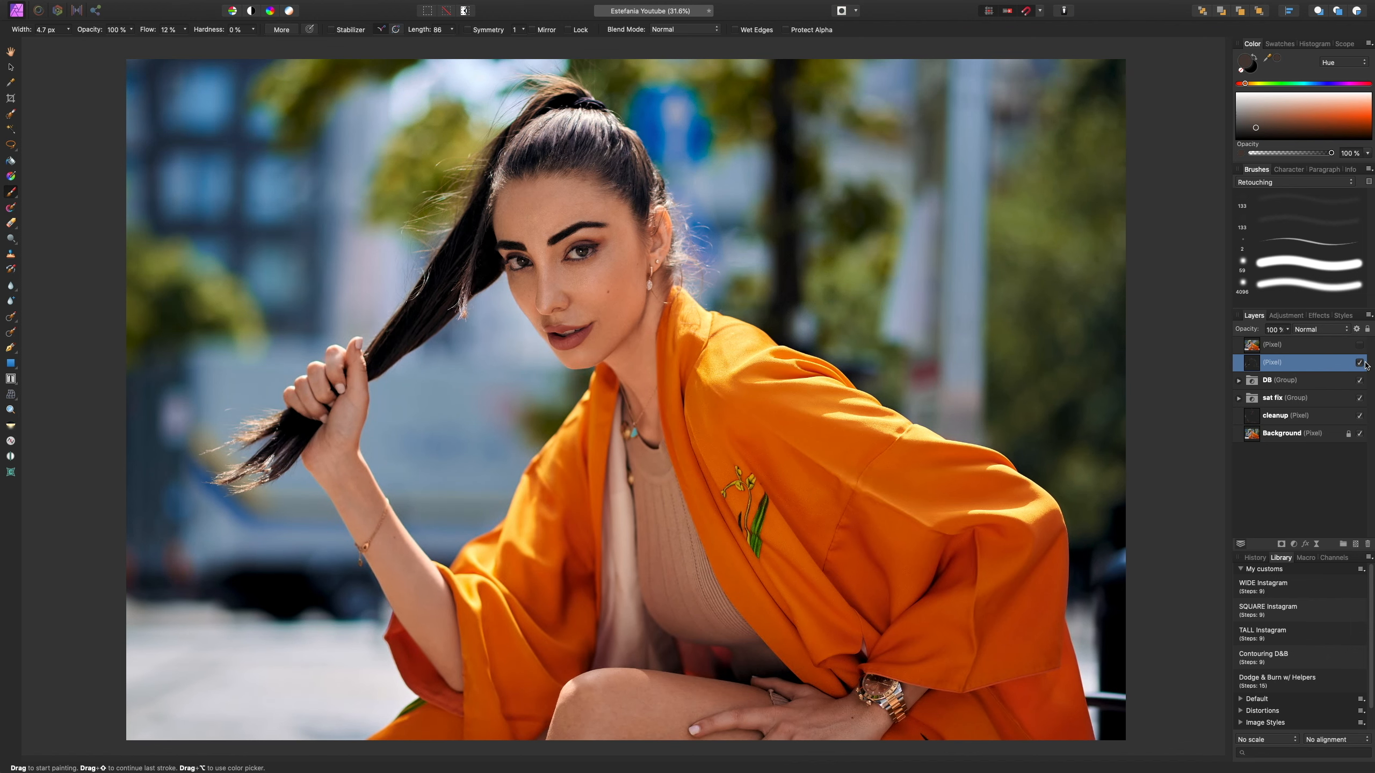
key(super+alt+0)
click(1360, 364)
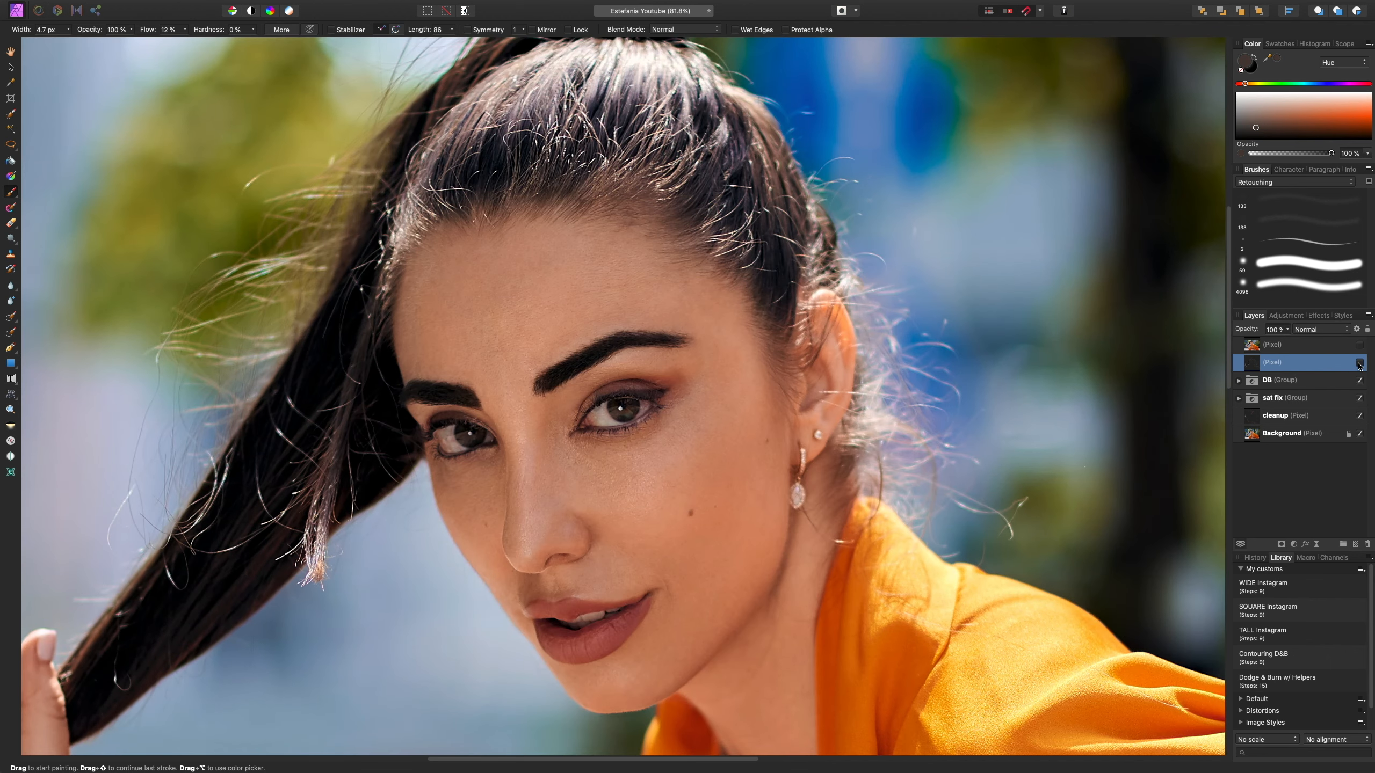
key(super+0)
click(1360, 364)
click(1360, 364)
click(1361, 365)
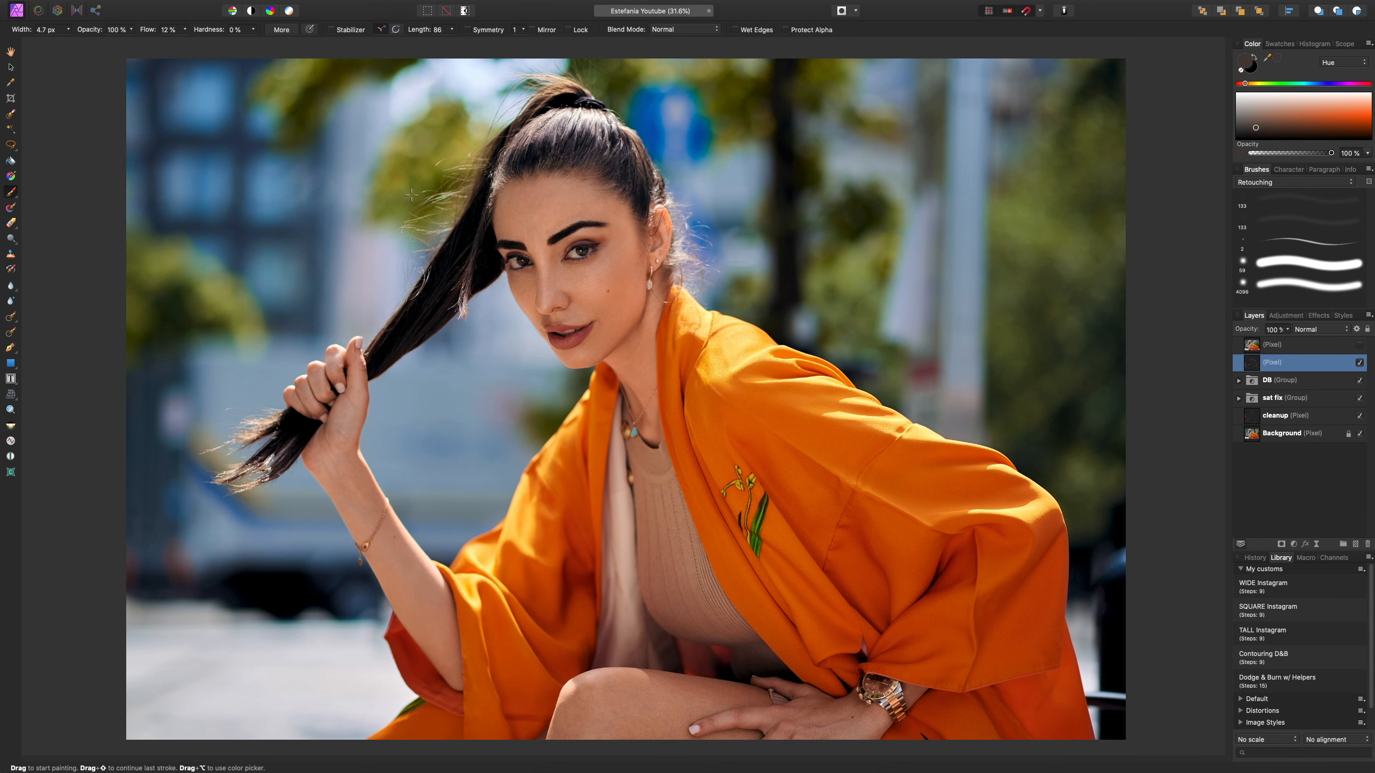
- Add a new pixel layer above the hair retouch layer for the flyaways against the background
key(super+plus)
key(super+plus)
drag(797, 218, 540, 597)
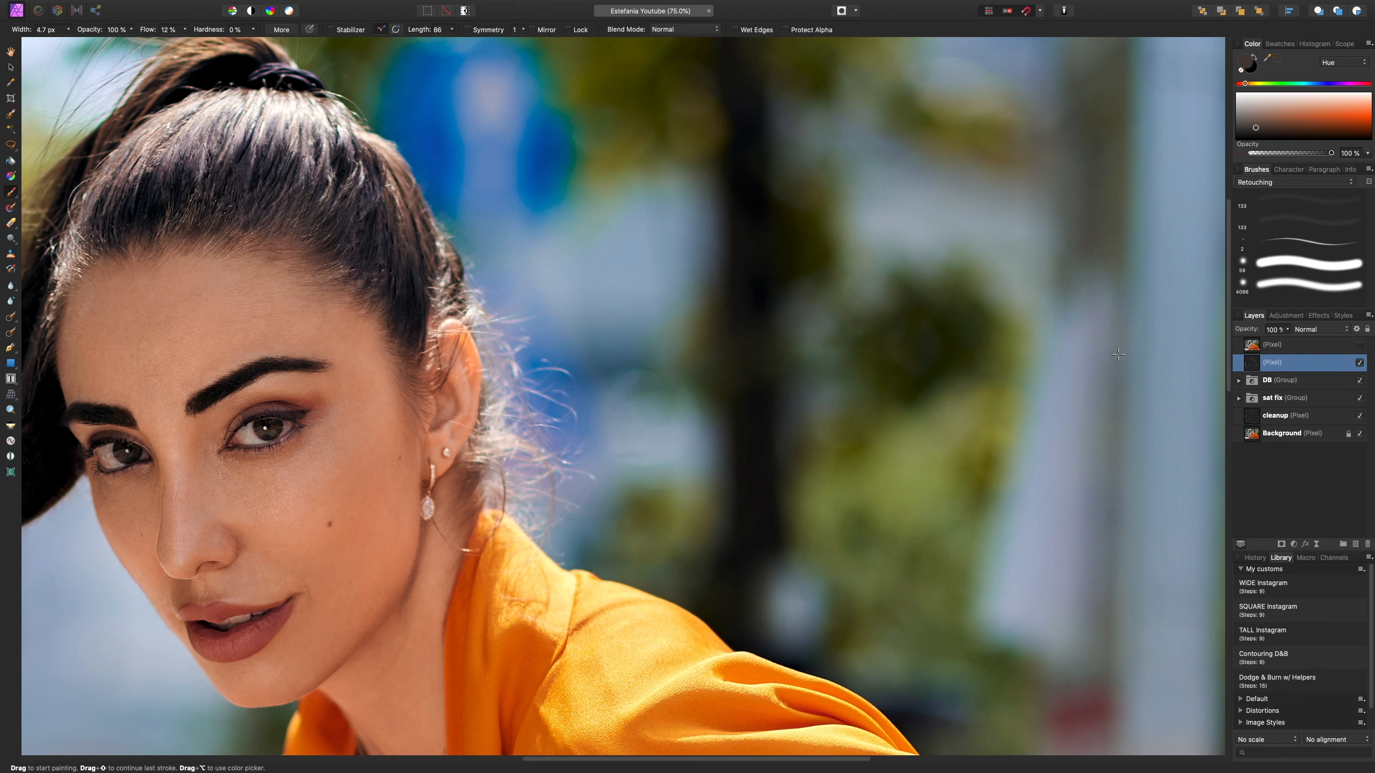
key(super+shift+n)
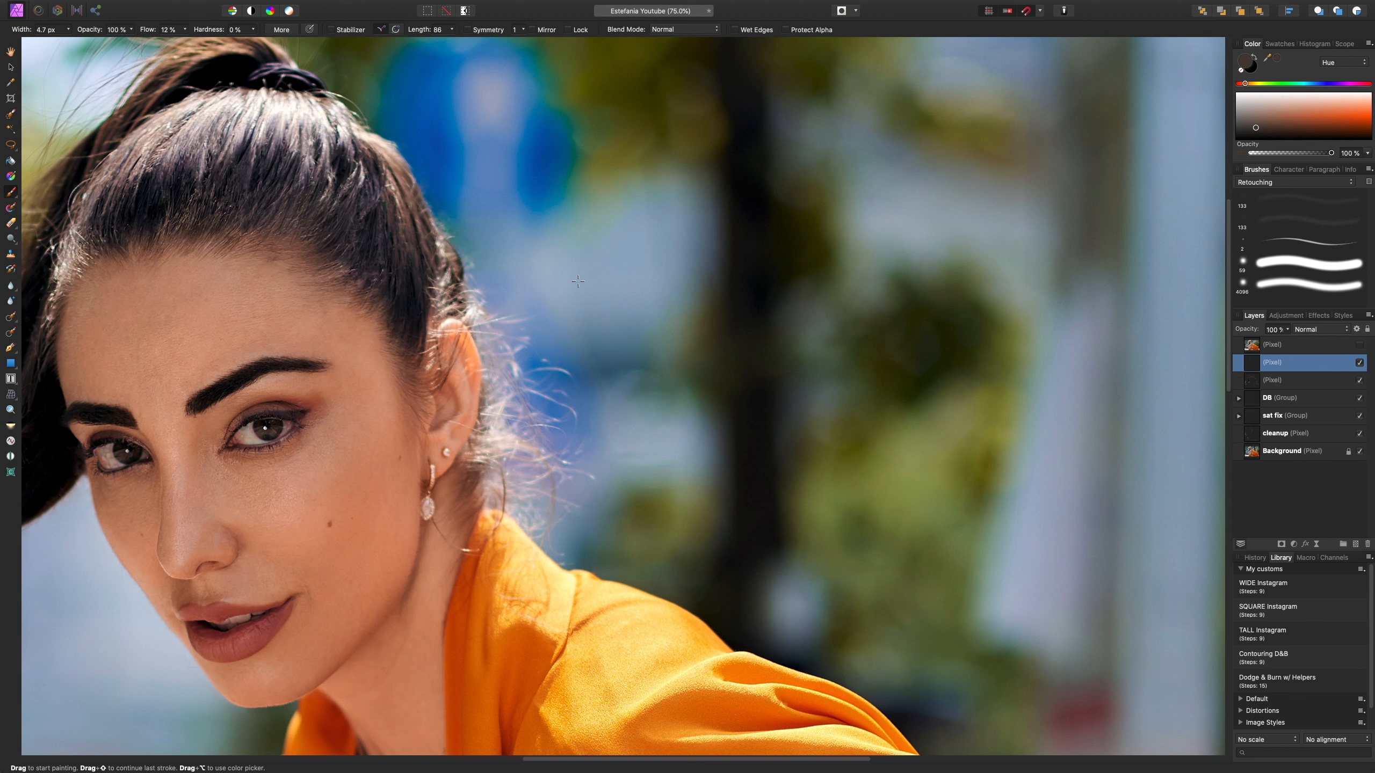
- Set up the Clone Brush with 10% flow, 0% hardness and a width of about 516.6 px
key(s)
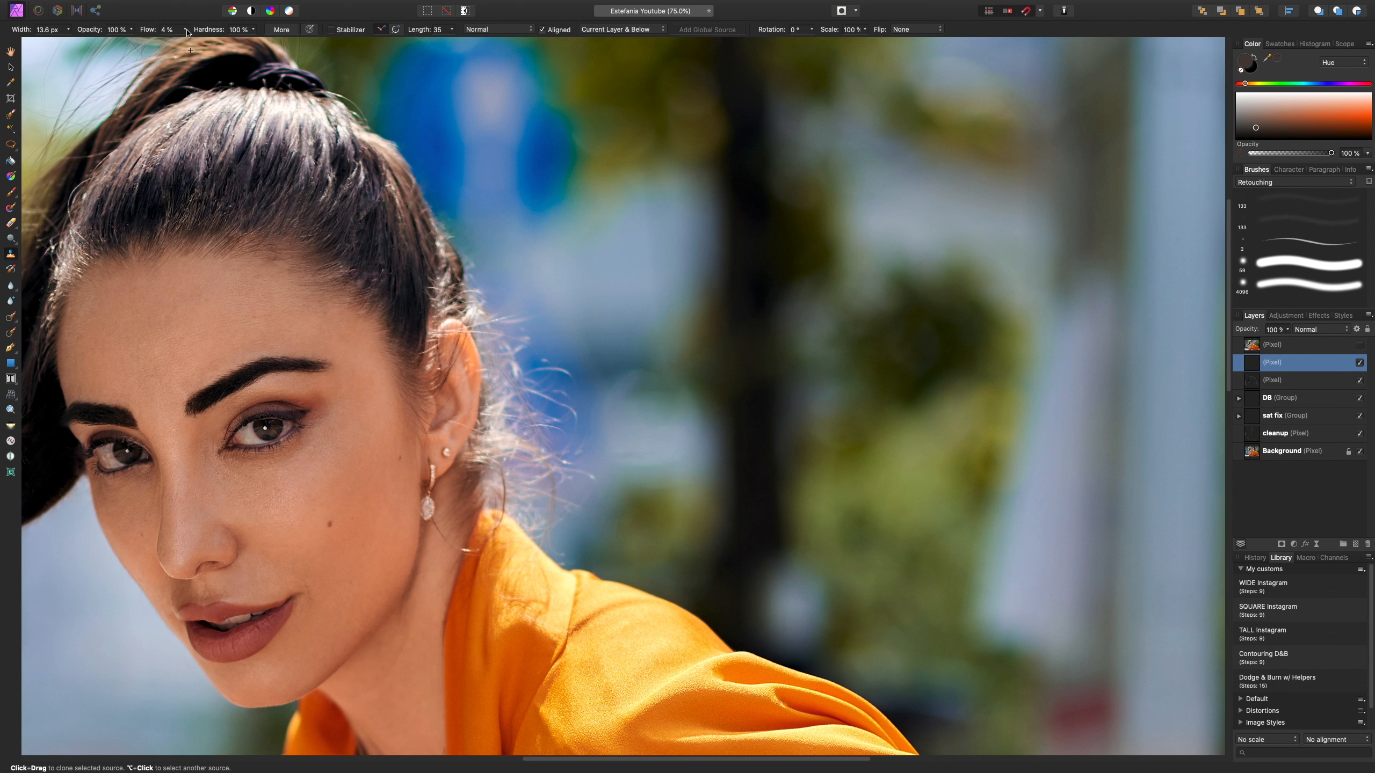
drag(186, 31, 108, 56)
key(bracketright)
key(bracketright)
key(bracketright)
key(bracketright)
key(bracketright)
key(bracketright)
key(bracketright)
key(bracketright)
key(bracketright)
key(bracketright)
key(bracketright)
- Reduce the Clone Brush to 317.2 px and clone blurred green foliage over the flyaway hairs beside the ponytail
key(super+minus)
mouse_move(632, 283)
mouse_down()
mouse_move(631, 262)
mouse_move(729, 296)
mouse_move(902, 326)
mouse_up()
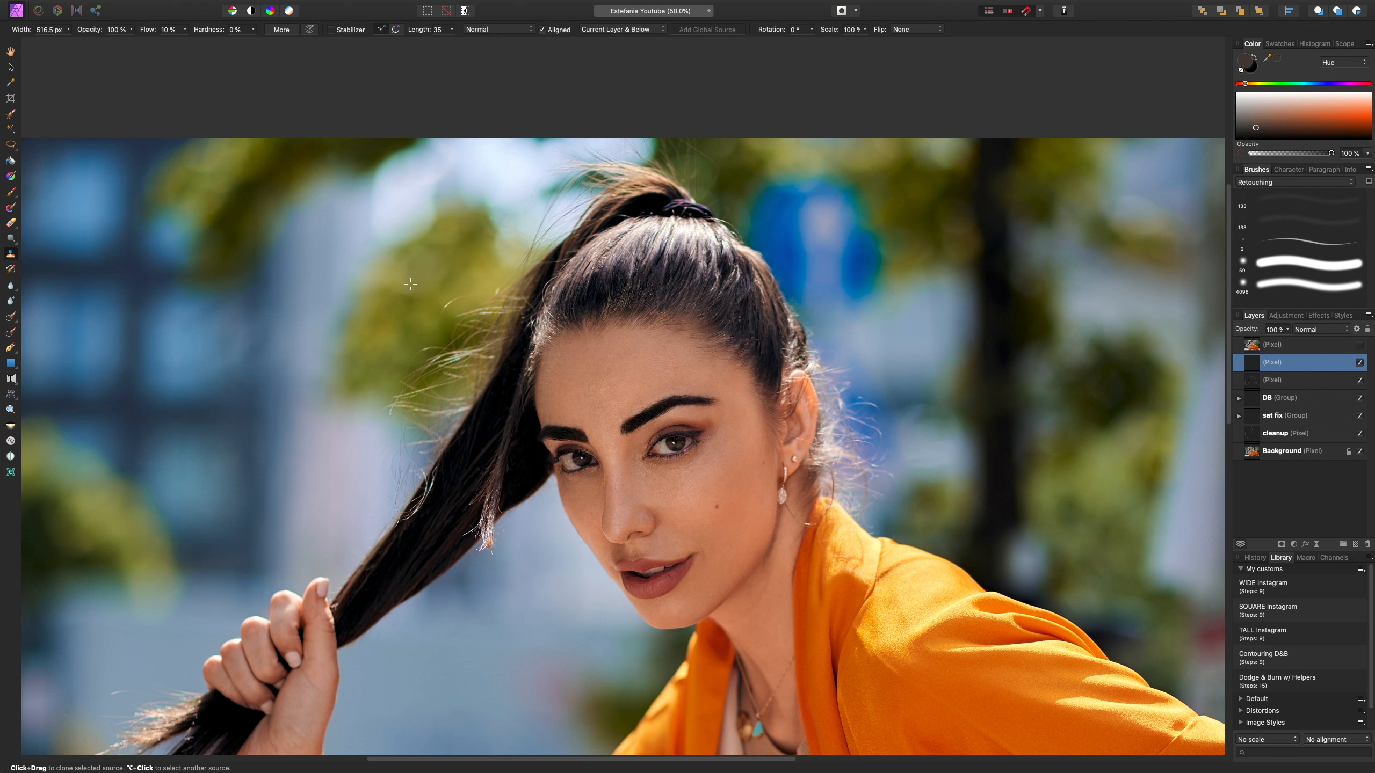
key(bracketleft)
key(bracketleft)
key(bracketleft)
mouse_move(443, 317)
mouse_down()
mouse_move(467, 301)
mouse_move(469, 330)
mouse_move(497, 294)
mouse_move(483, 324)
mouse_move(486, 312)
mouse_up()
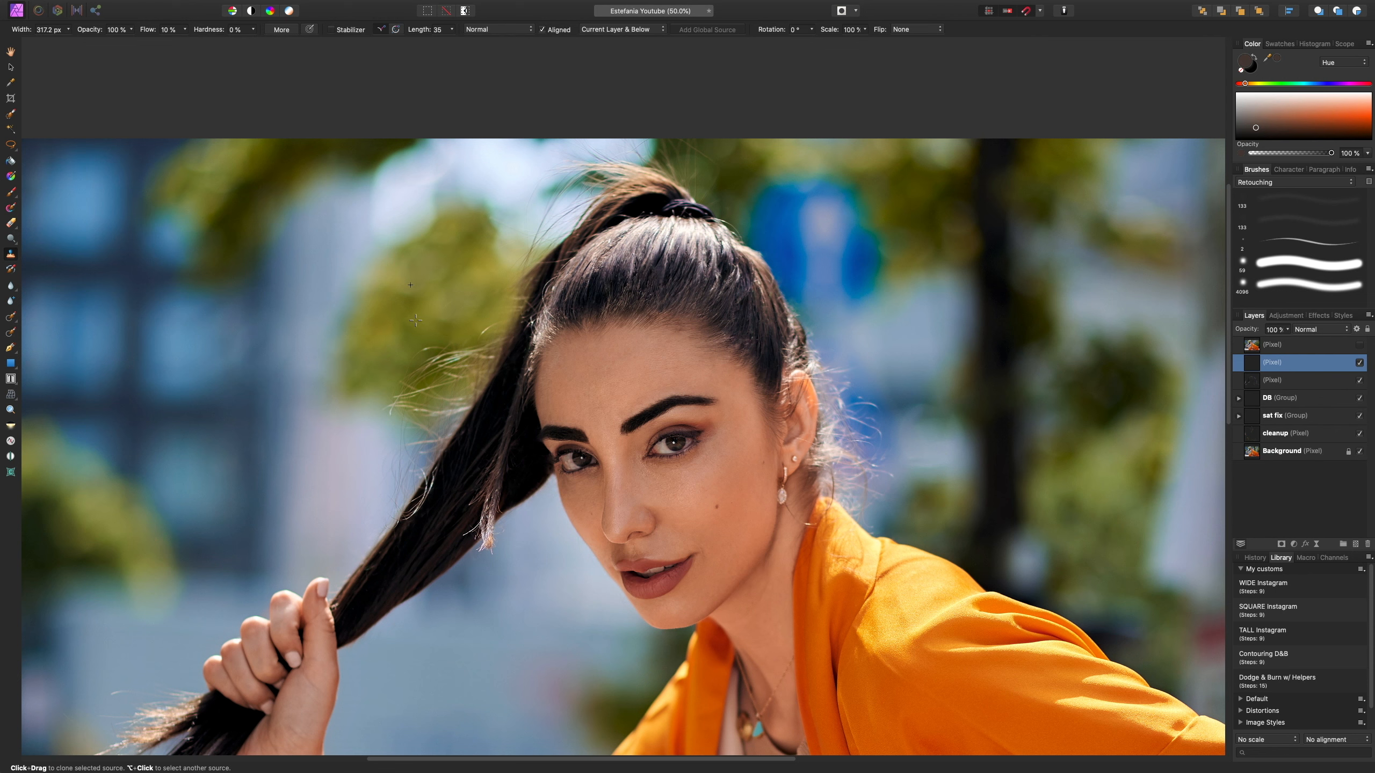
mouse_move(411, 357)
mouse_down()
mouse_move(419, 372)
mouse_move(412, 350)
mouse_move(430, 362)
mouse_move(464, 351)
mouse_move(447, 374)
mouse_move(477, 358)
mouse_move(474, 338)
mouse_up()
- Resample the foliage and clone over flyaways close to the ponytail's edge, starting at 186.1 px and shrinking to 114.3 px
alt+click(443, 303)
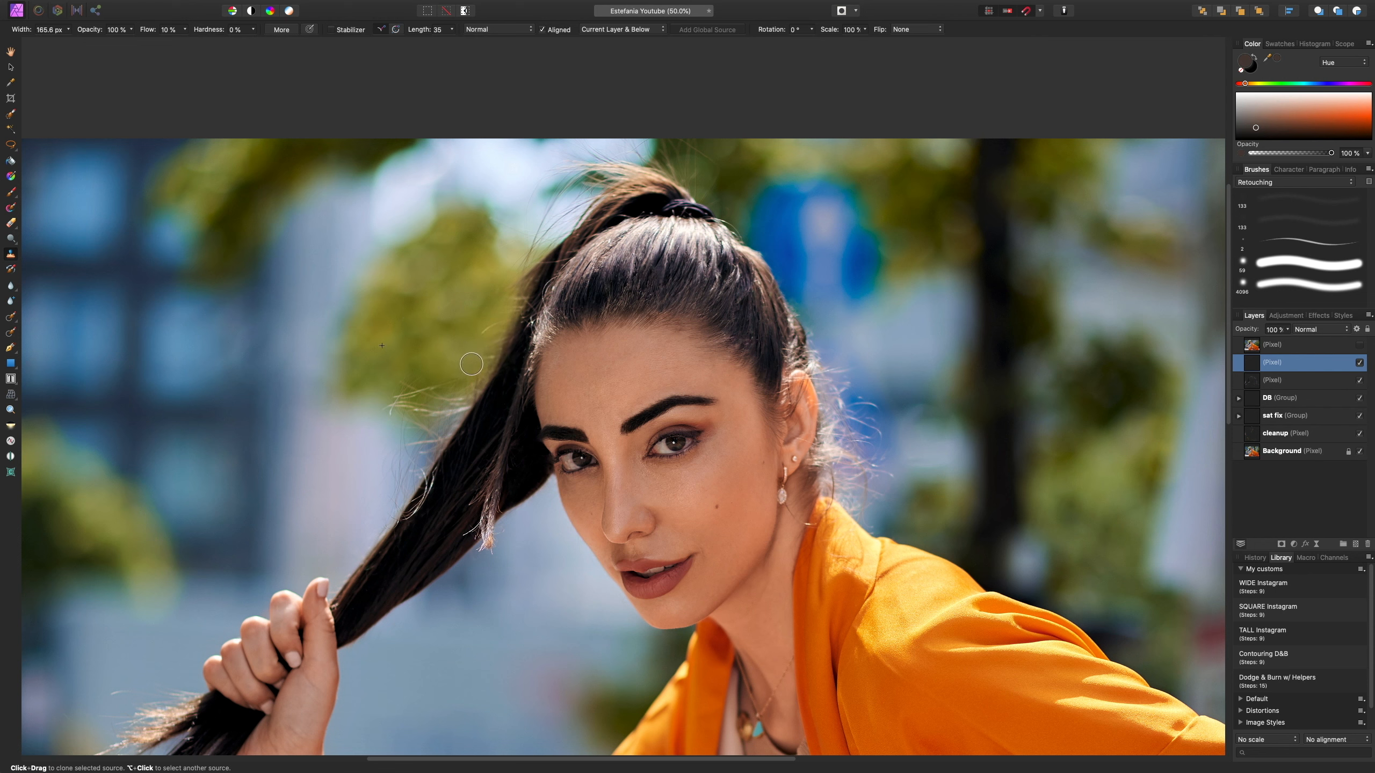
mouse_move(490, 355)
mouse_down()
mouse_move(517, 296)
mouse_move(522, 276)
mouse_move(510, 274)
mouse_move(536, 257)
mouse_move(520, 333)
mouse_up()
alt+click(495, 256)
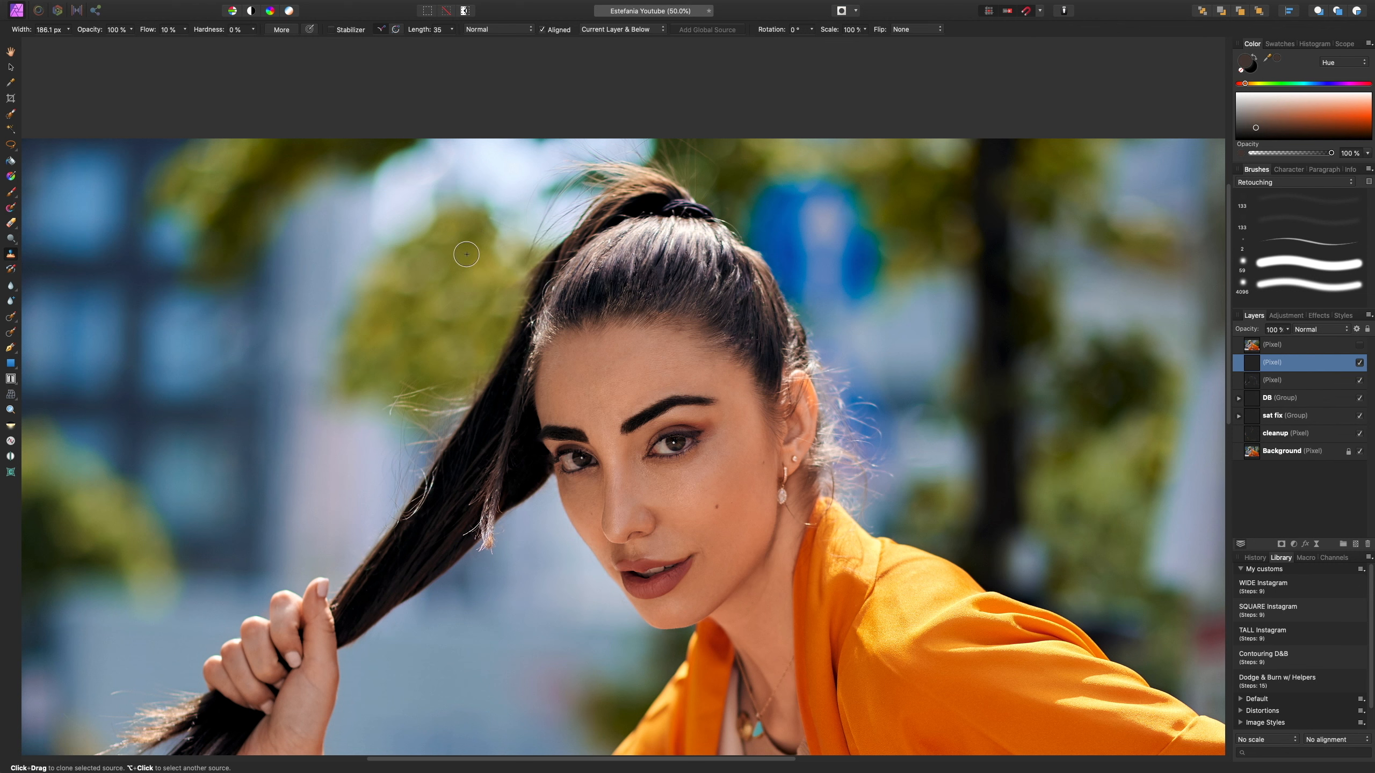
drag(496, 253, 511, 254)
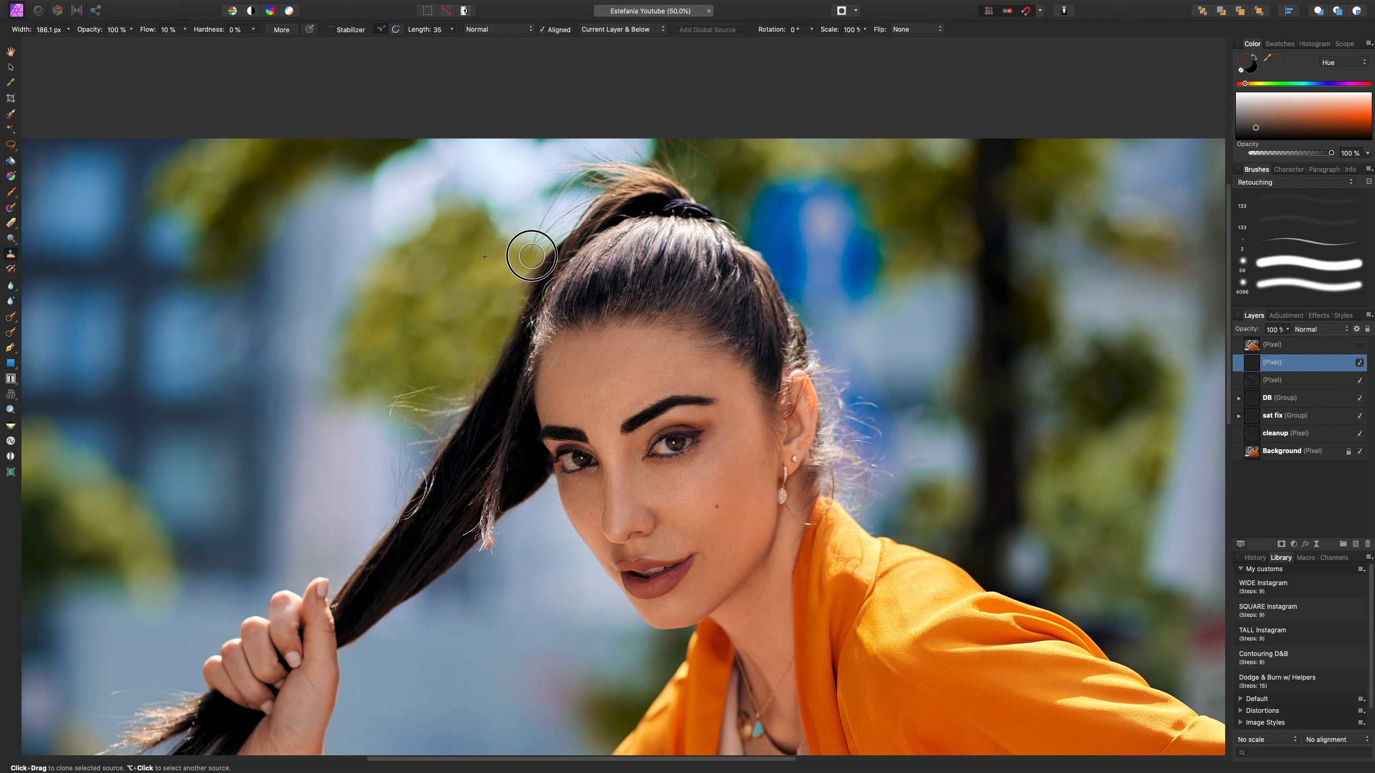
drag(532, 255, 526, 256)
key(bracketleft)
drag(525, 271, 529, 272)
key(bracketleft)
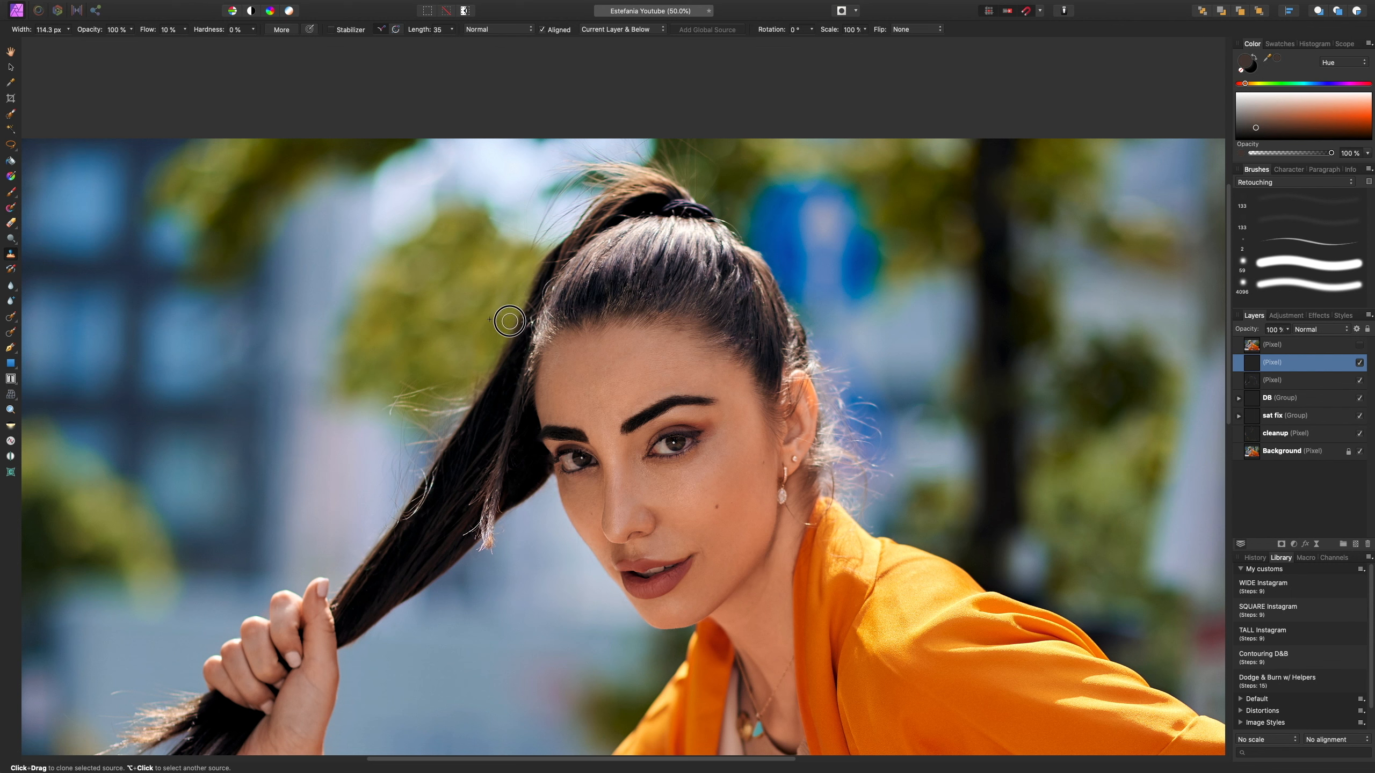
- Enlarge the Clone Brush to 349.7 px and clone foliage across the ponytail's edge beside the forehead
key(bracketright)
key(bracketright)
key(bracketright)
key(bracketright)
mouse_move(523, 288)
mouse_down()
mouse_move(541, 304)
mouse_move(528, 305)
mouse_up()
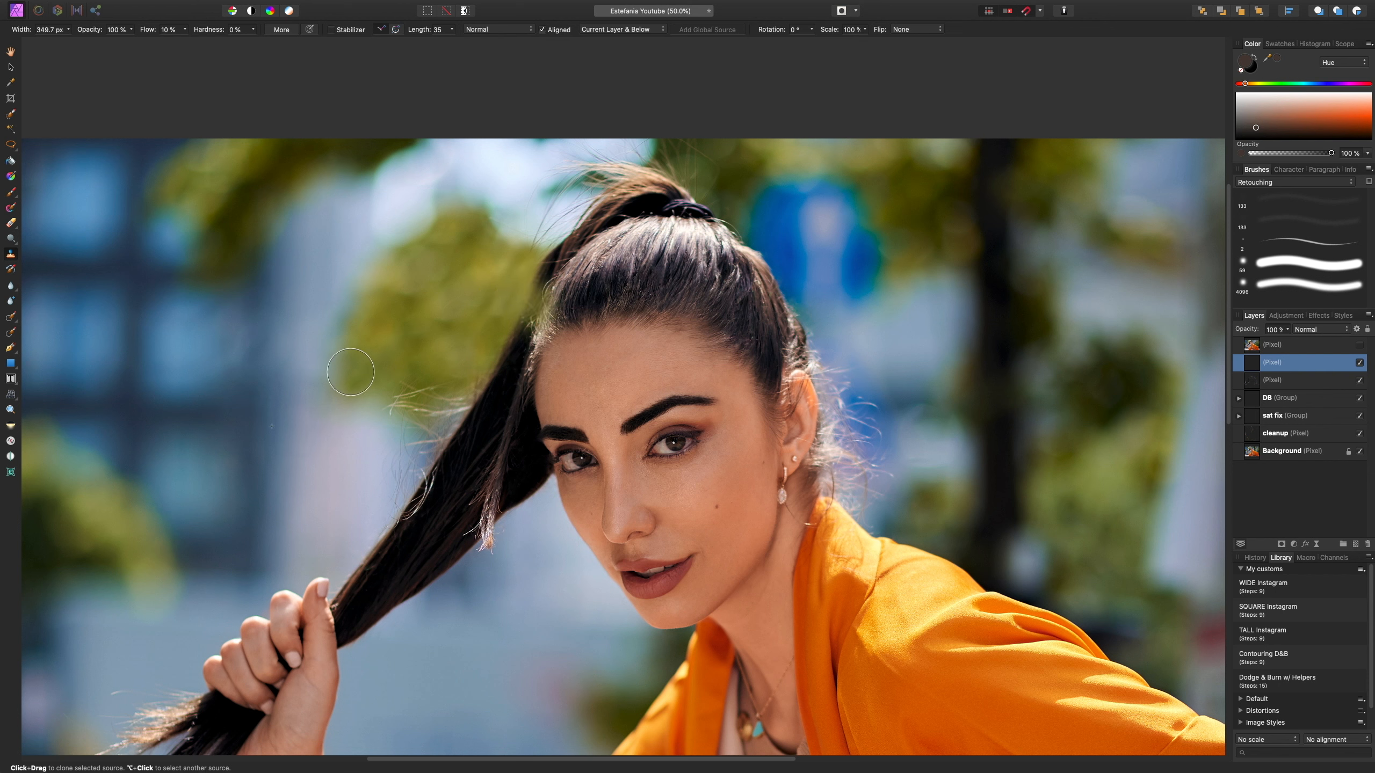
- Resample the green foliage and clone it over the flyaways along the ponytail's outer edge beside the forehead, undoing the first stray stroke
drag(367, 378, 377, 367)
key(super+z)
drag(501, 343, 496, 294)
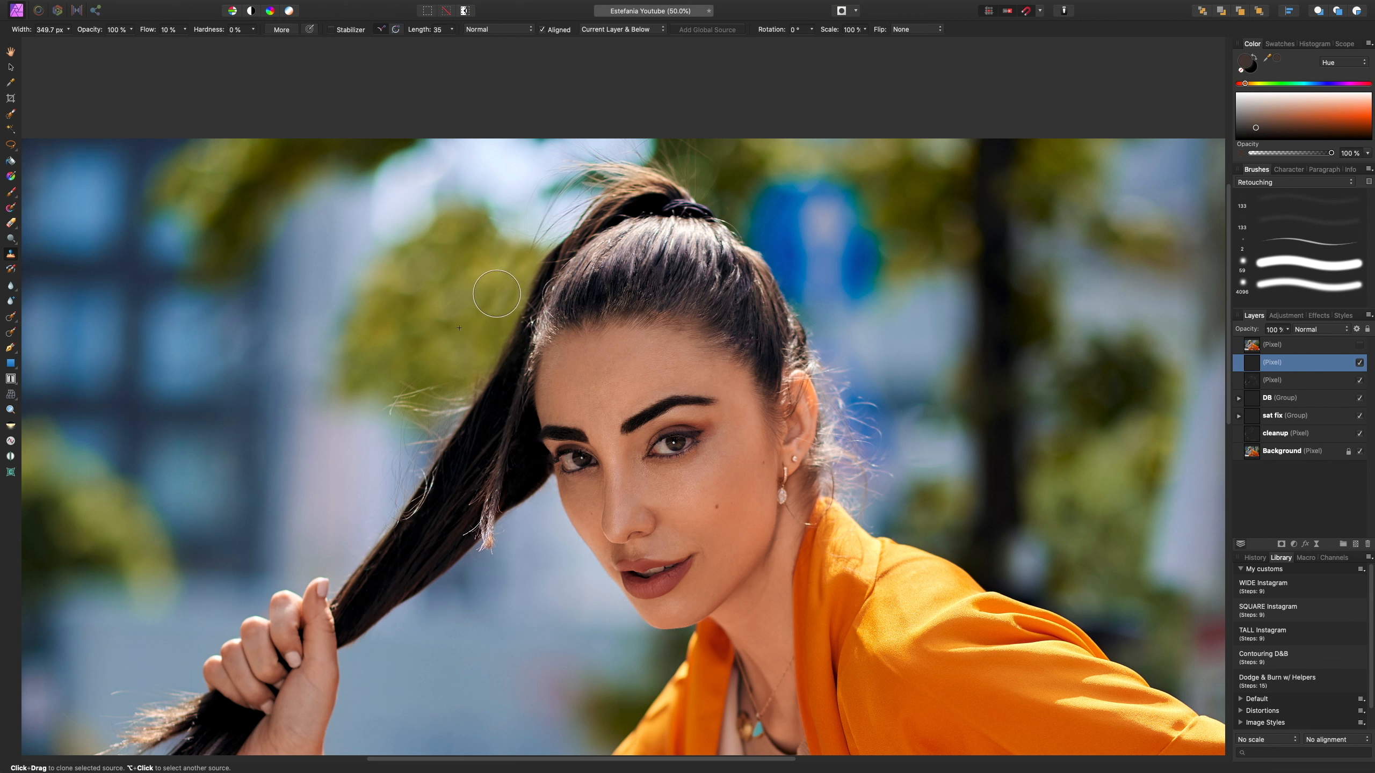
alt+click(474, 306)
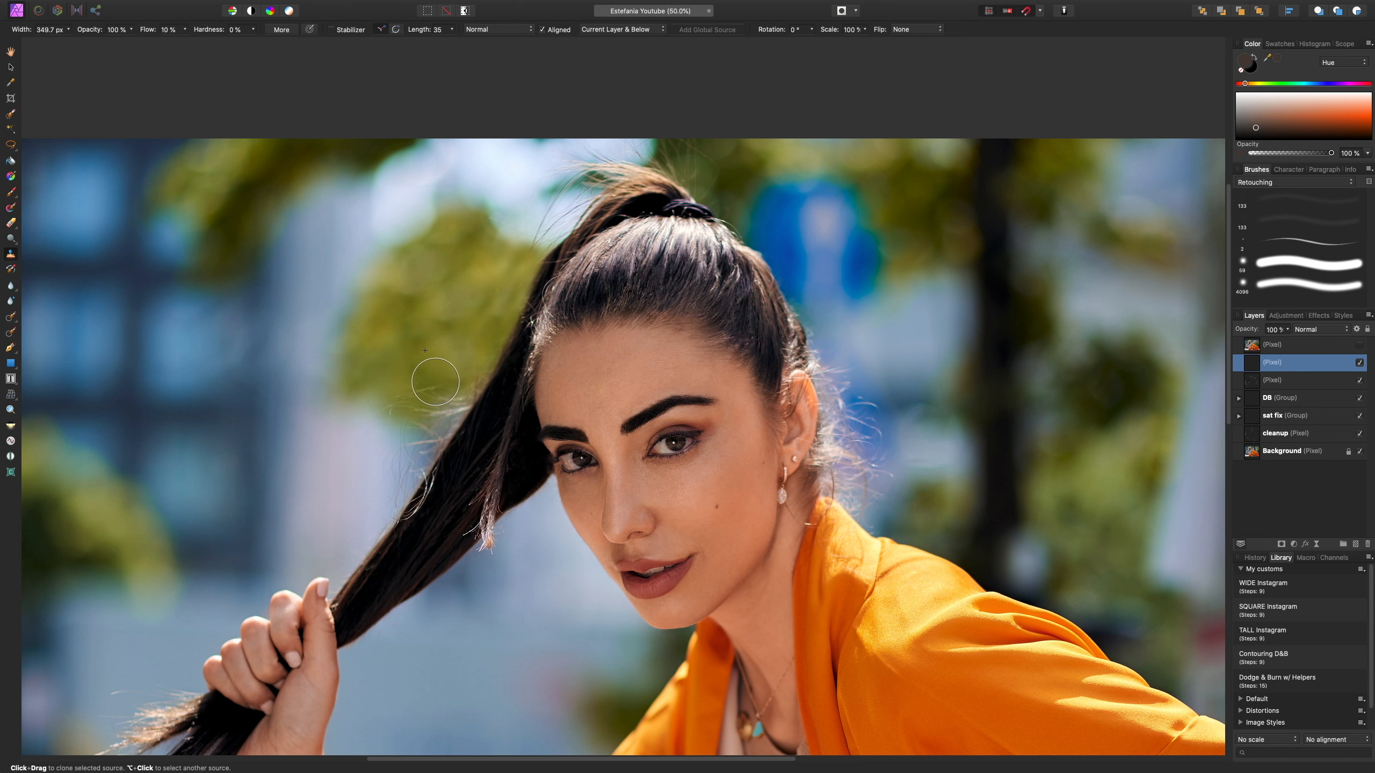
key(])
key(])
mouse_move(430, 388)
mouse_down()
mouse_move(439, 402)
mouse_move(467, 381)
mouse_up()
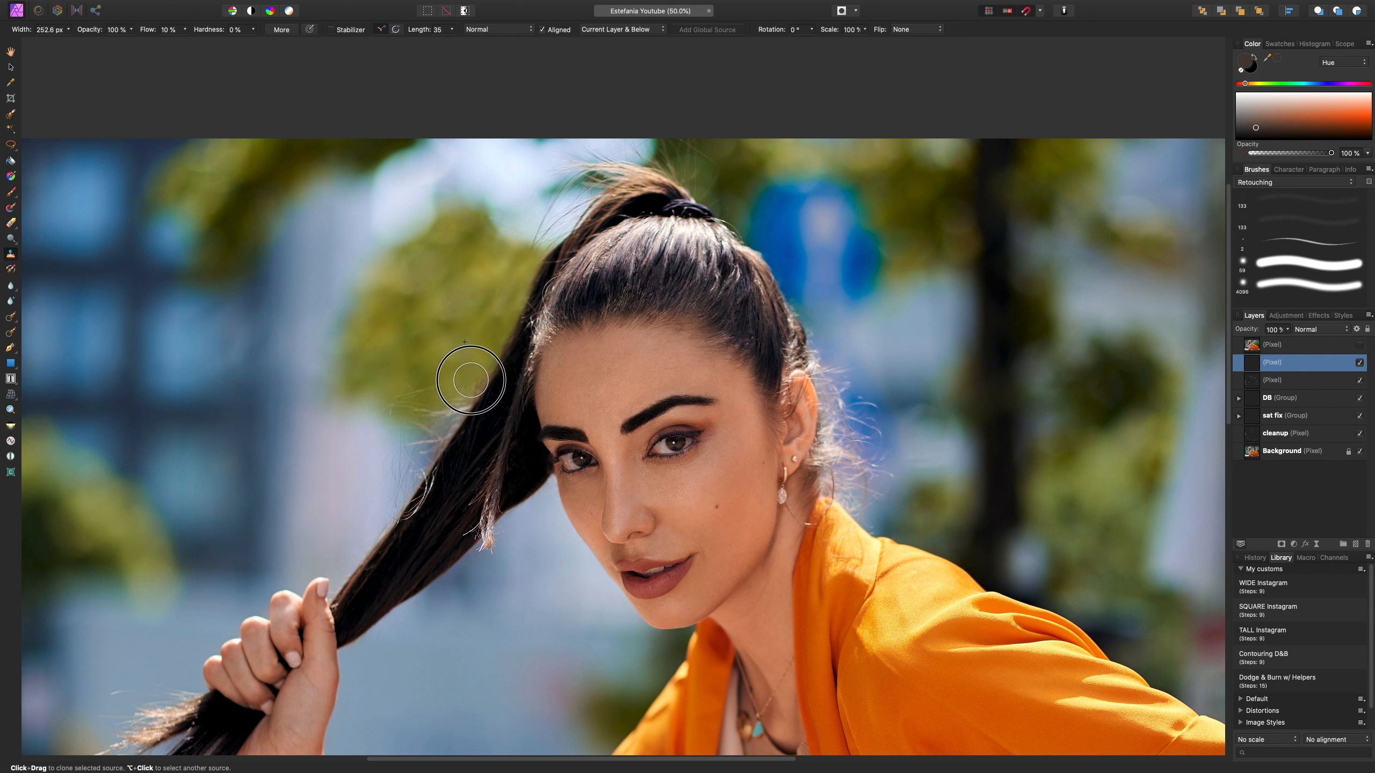
- Set the Clone Brush to 277.6 px and clone resampled foliage over the flyaways at the foliage's lower edge next to the ponytail
key([)
key([)
key([)
key(])
mouse_move(433, 341)
mouse_down()
mouse_move(461, 375)
mouse_move(459, 395)
mouse_move(429, 408)
mouse_move(446, 371)
mouse_up()
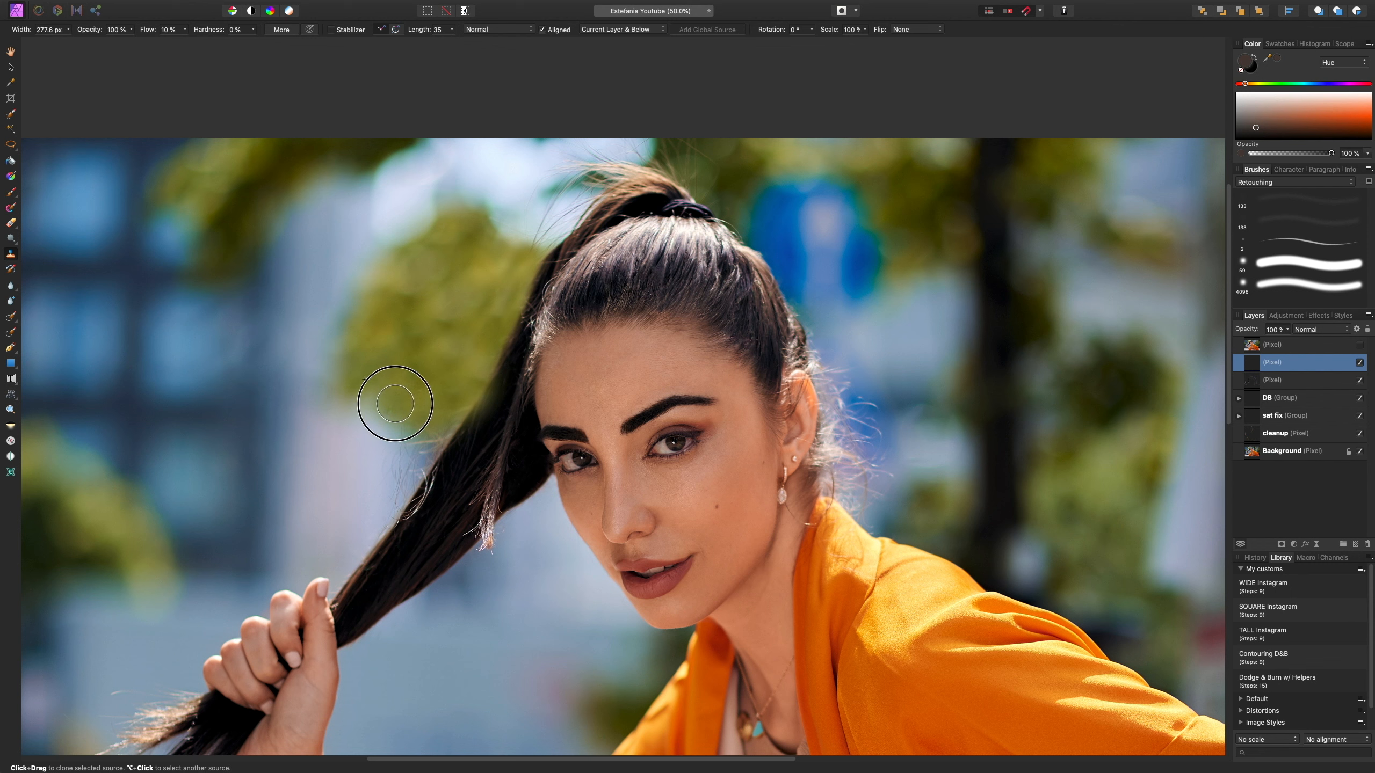
alt+click(422, 350)
mouse_move(406, 412)
mouse_down()
mouse_move(417, 424)
mouse_move(449, 411)
mouse_move(431, 414)
mouse_up()
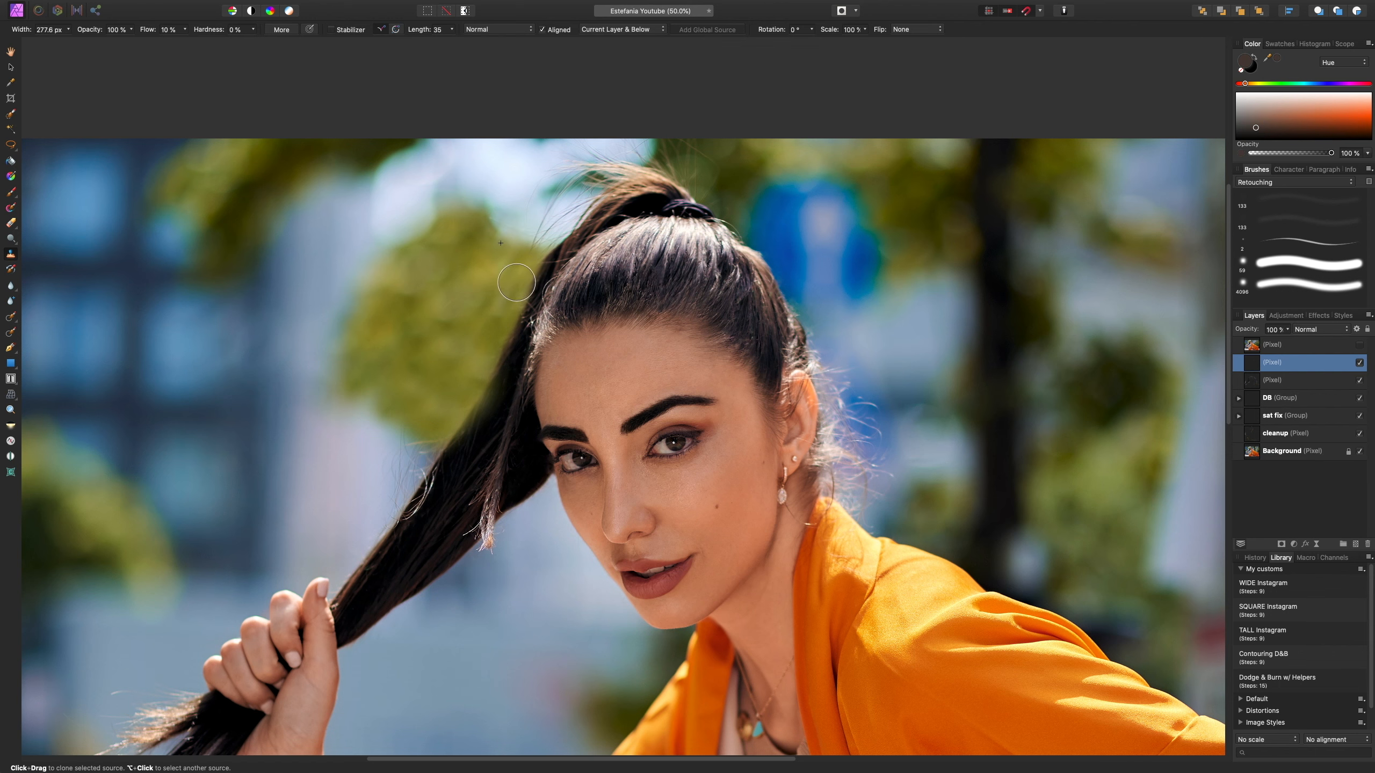
- Resample the blurred background and clone over the stray hairs down the ponytail's middle section with a 247.8 px Clone Brush
key(space)
drag(456, 355, 512, 239)
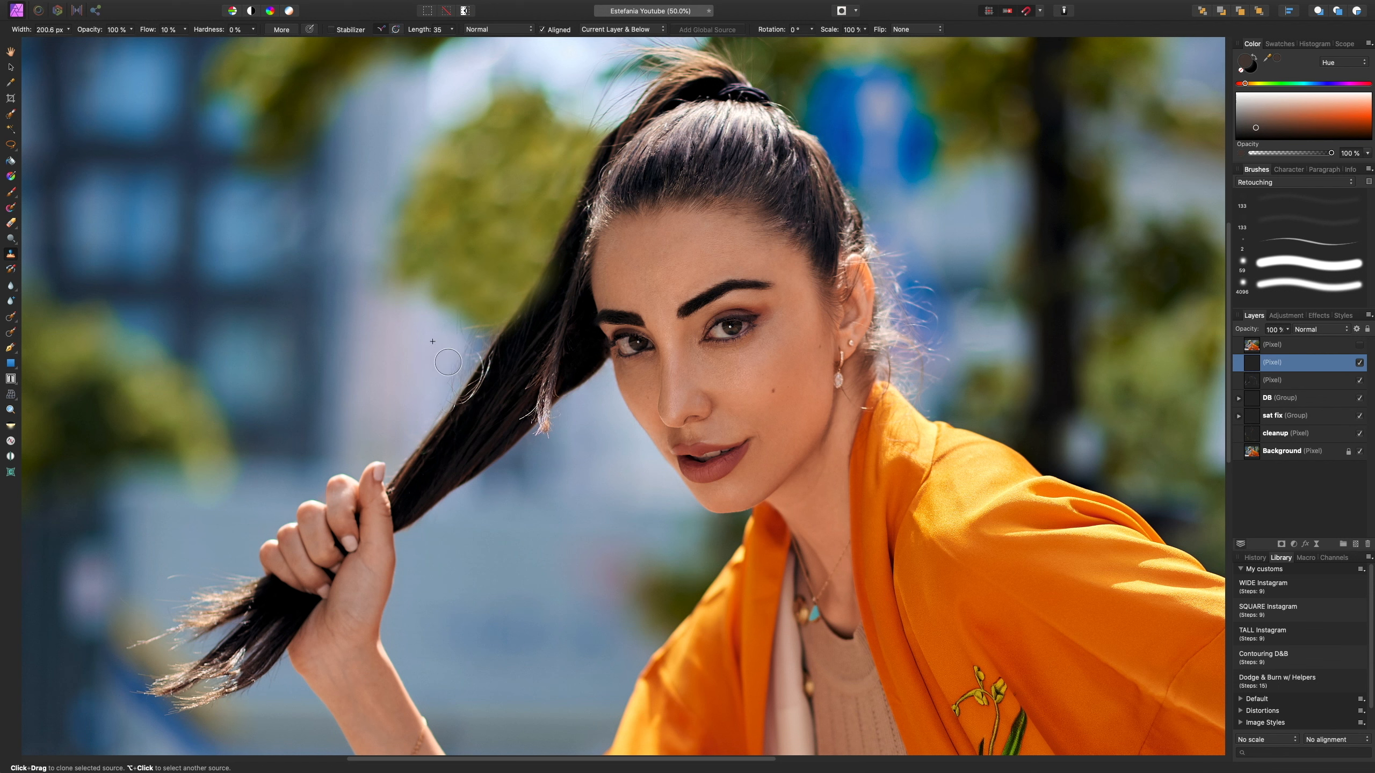
click(447, 381)
alt+click(432, 341)
mouse_move(457, 365)
mouse_down()
mouse_move(453, 347)
mouse_move(457, 364)
mouse_up()
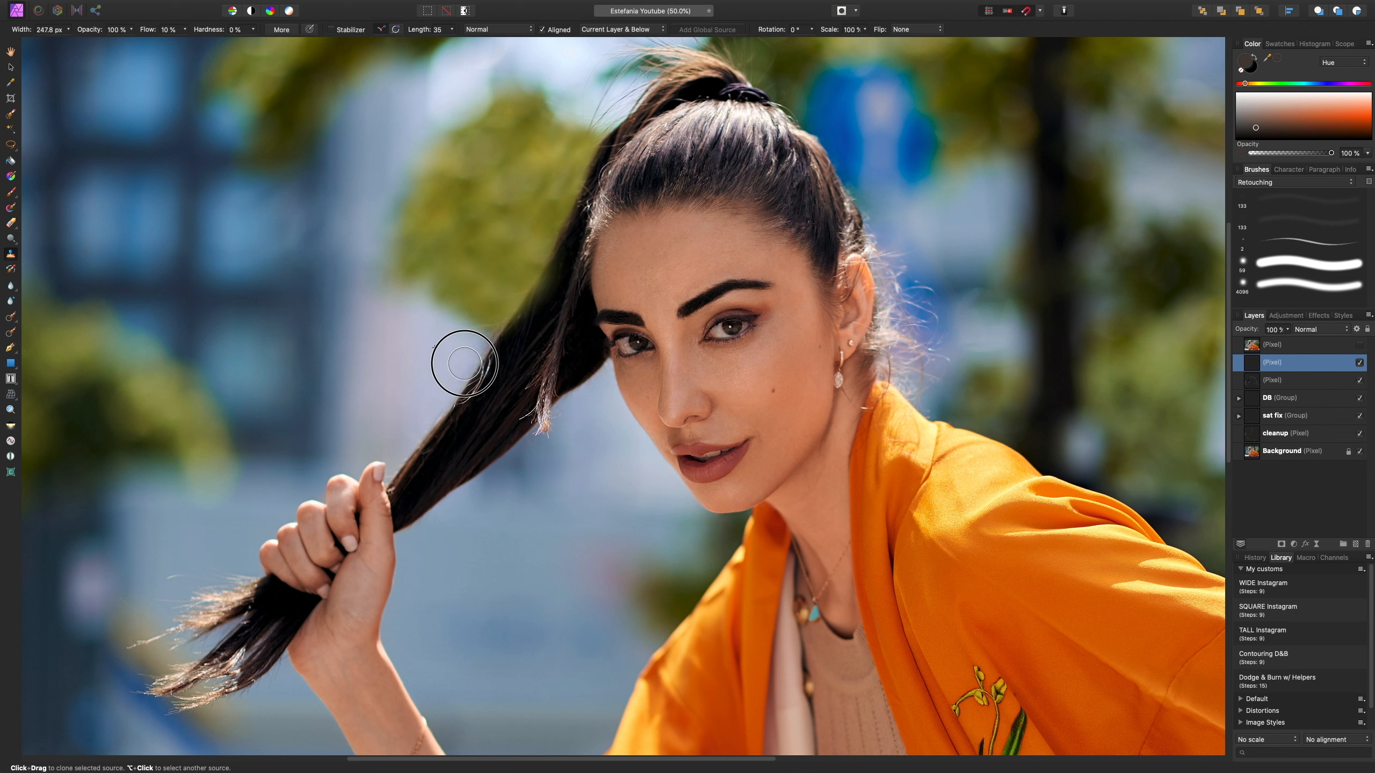
drag(474, 325, 469, 334)
alt+click(451, 309)
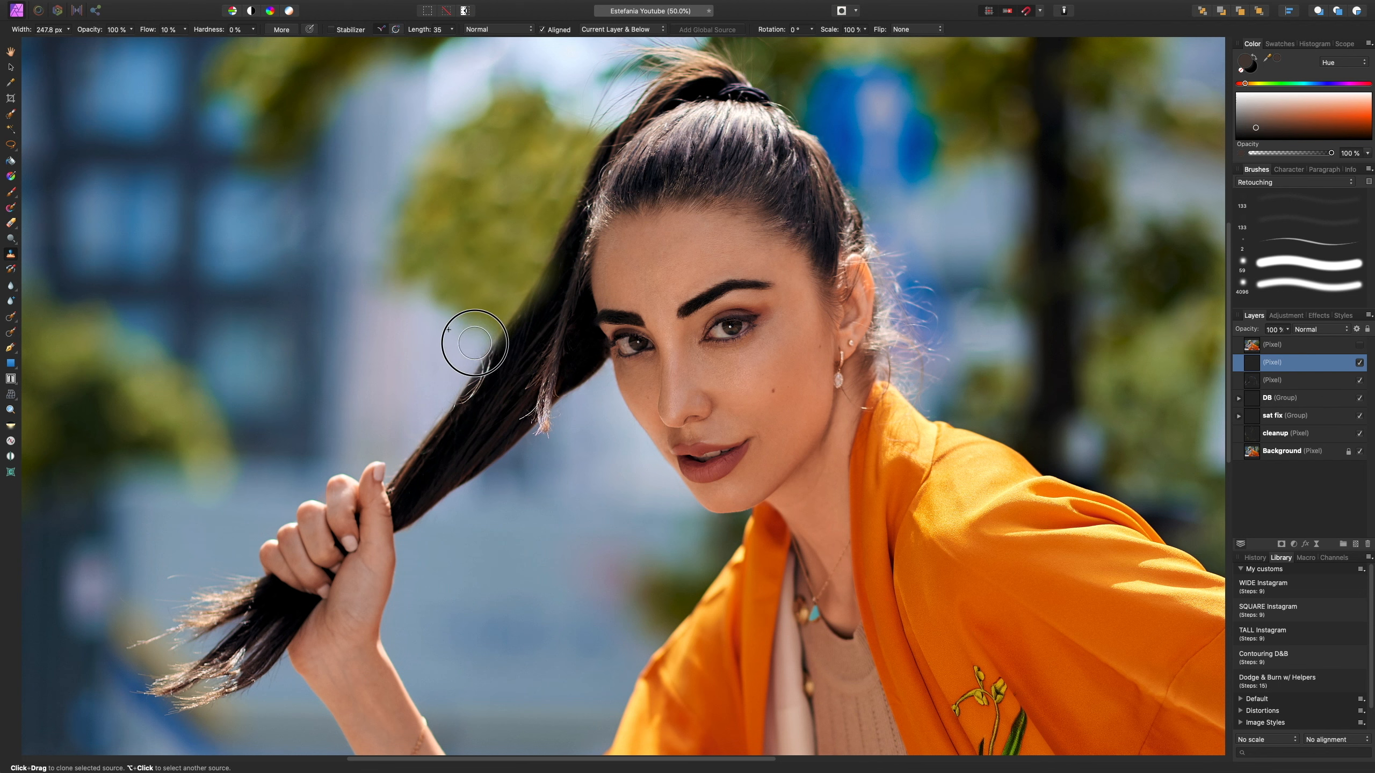
drag(475, 342, 439, 397)
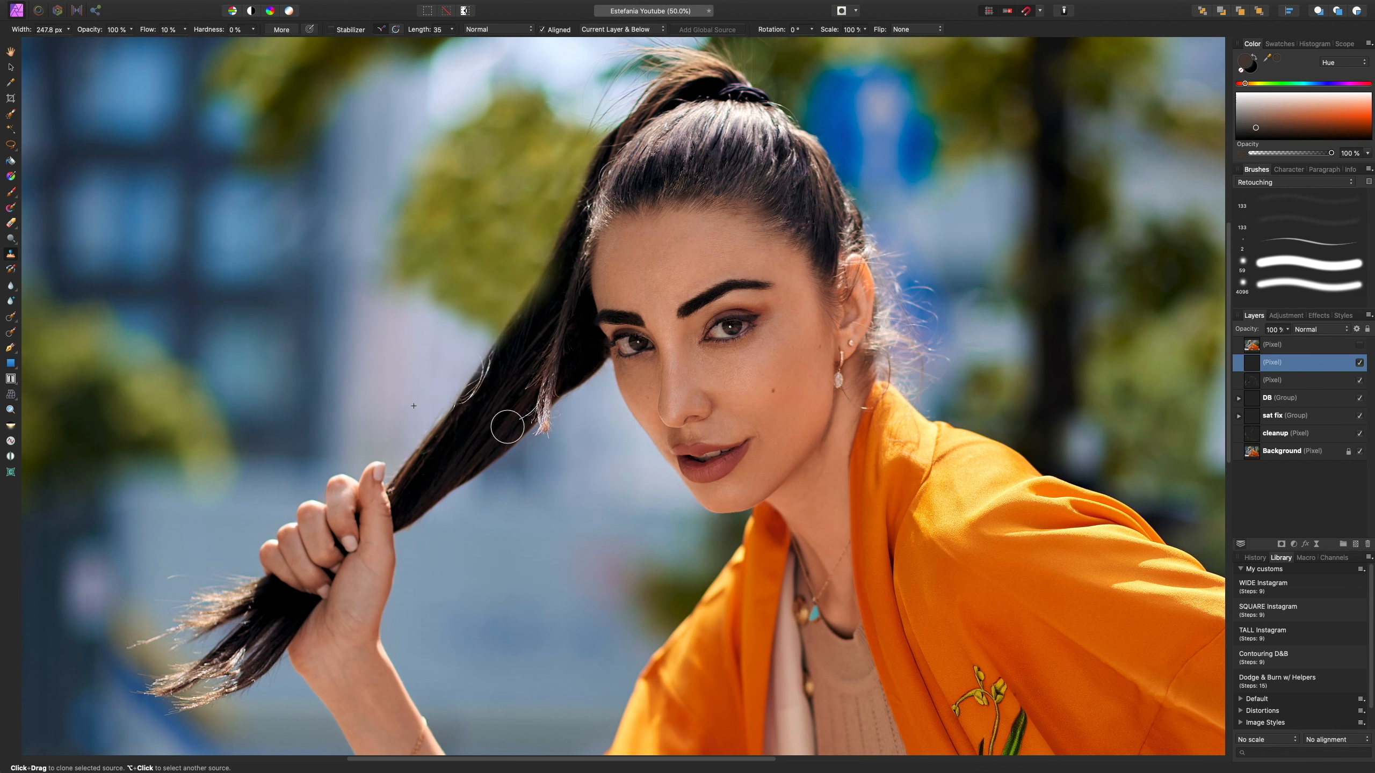
click(443, 440)
- Sample the pale background and clone over the fine hairs along the ponytail's outer edge with the brush reduced to 48.8 px, then 64.5 px
scroll(451, 423, up, 10)
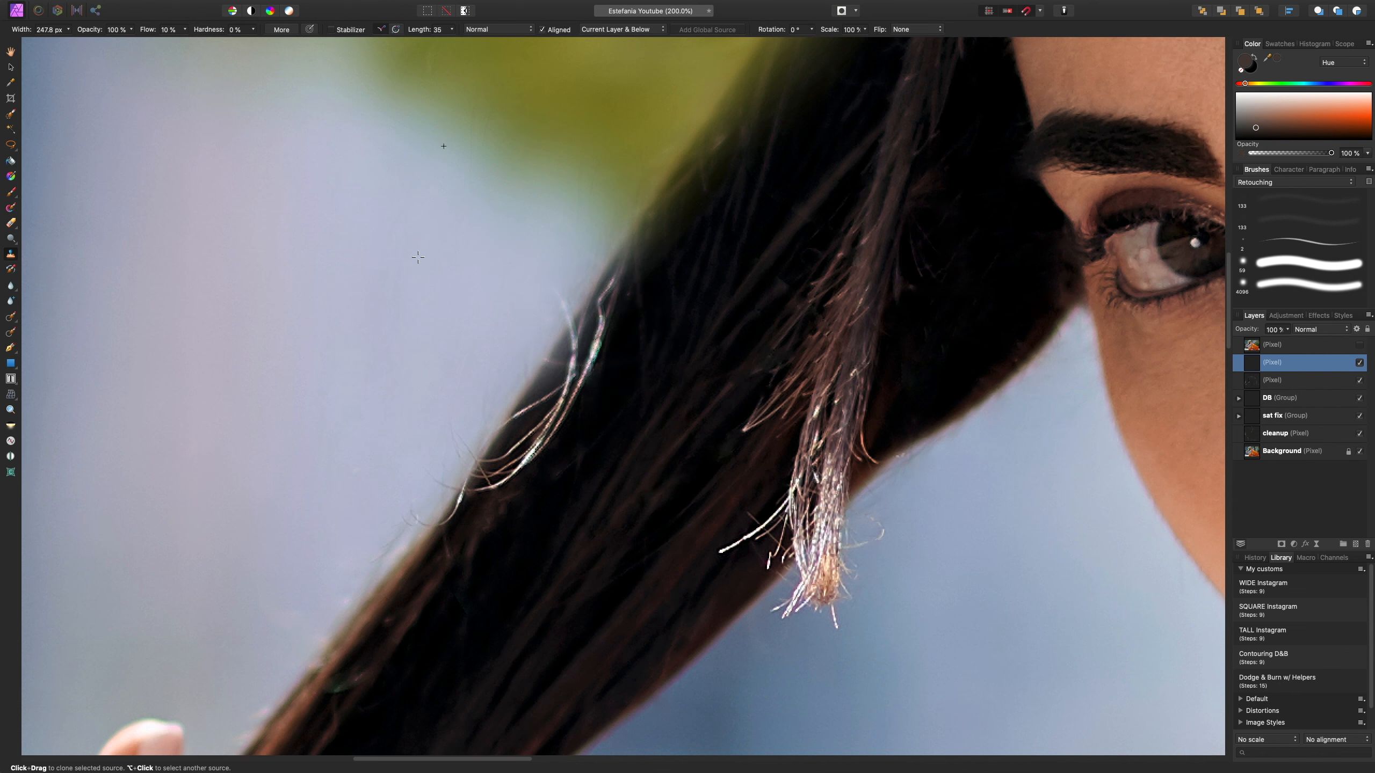
scroll(341, 228, down, 3)
alt+click(368, 282)
key(bracketleft)
key(bracketleft)
key(bracketleft)
key(bracketleft)
key(bracketleft)
key(bracketleft)
key(bracketleft)
key(bracketleft)
key(bracketleft)
key(bracketleft)
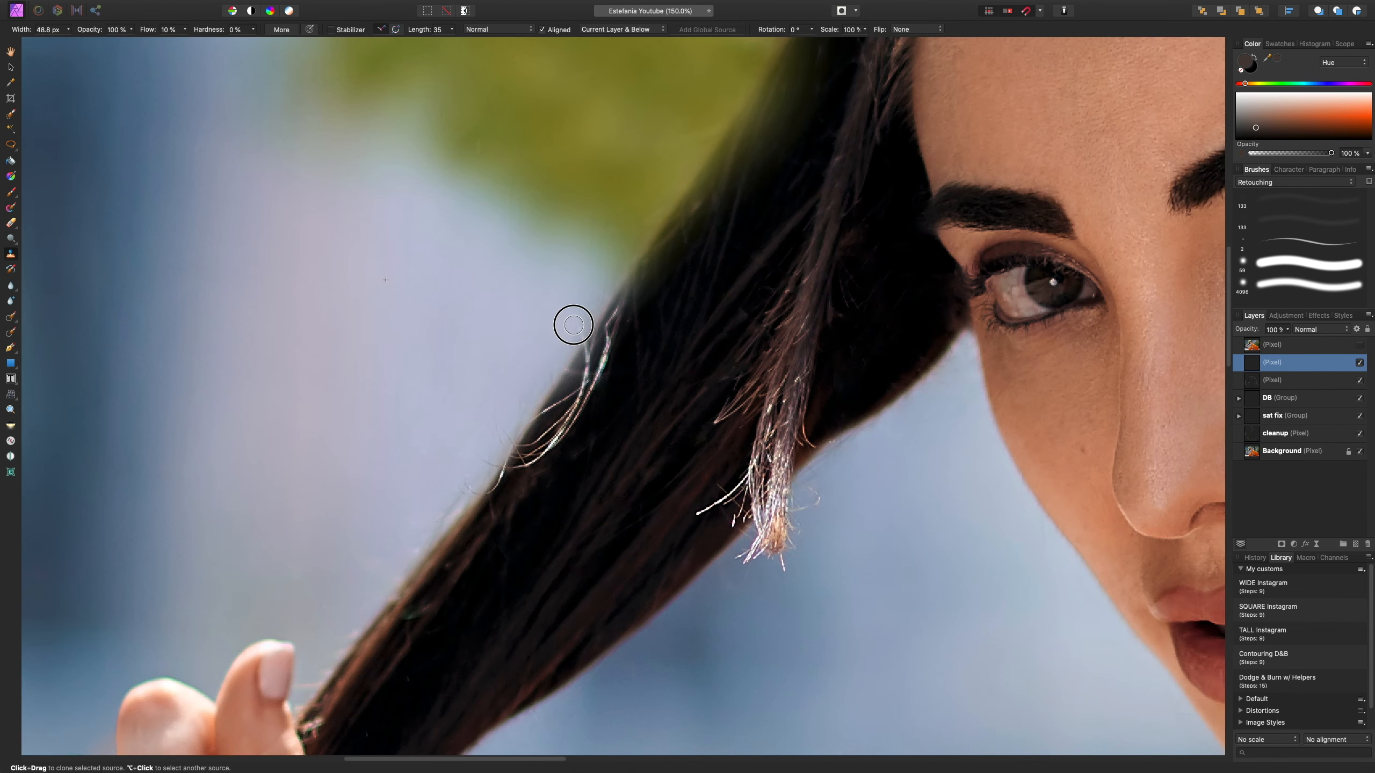
key(bracketright)
key(bracketright)
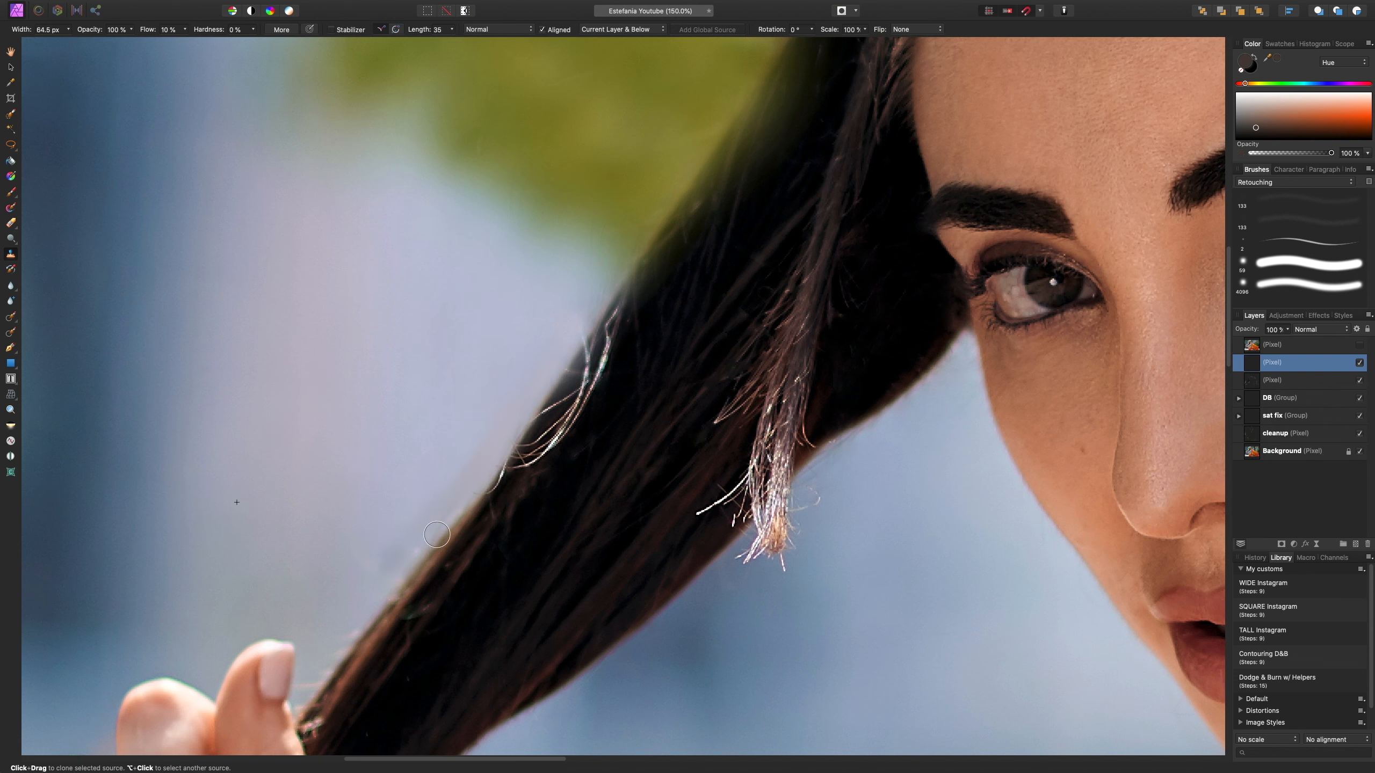
- Try to clone the ponytail's clean edge over the light stray strands with a 129.7 px Clone Brush, and undo the strokes
scroll(404, 545, down, 3)
scroll(403, 545, right, 1)
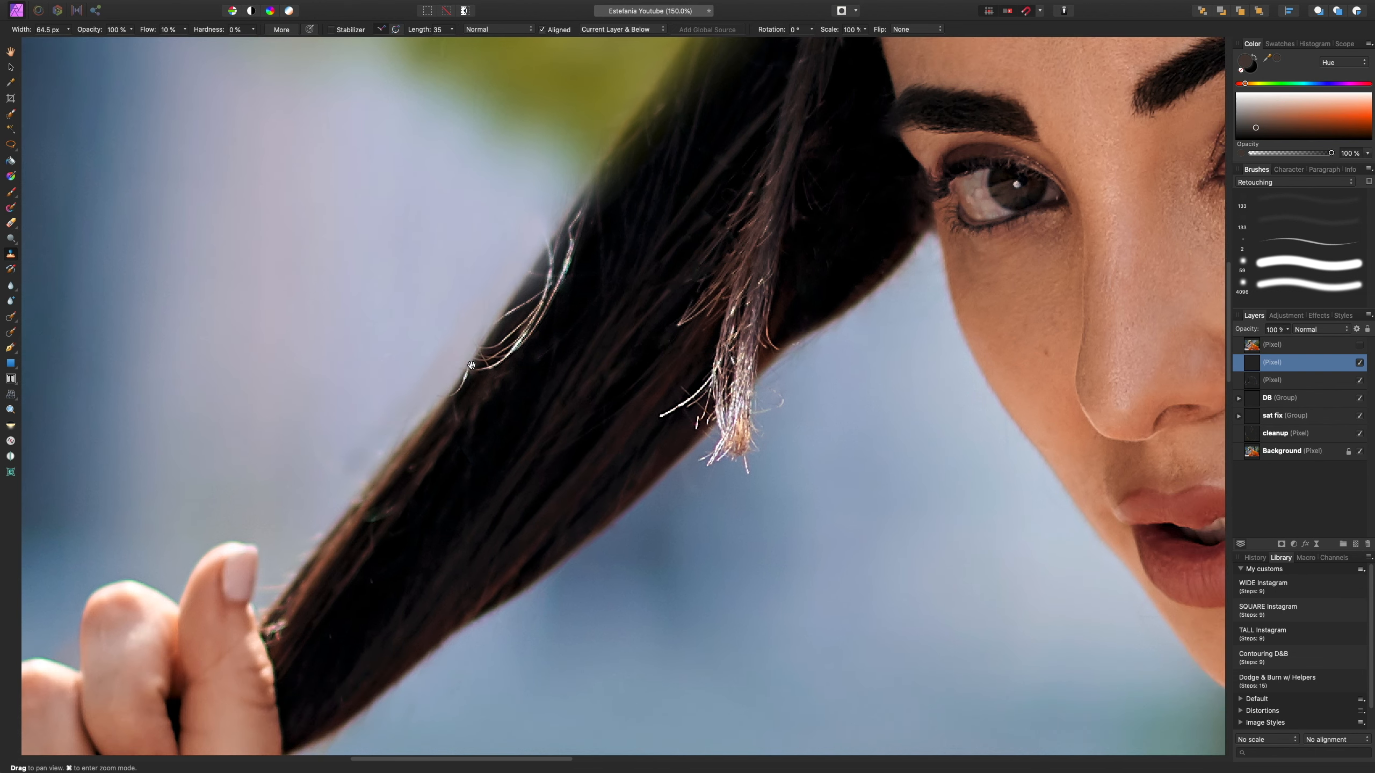
alt+click(360, 507)
key(bracketright)
key(bracketright)
key(bracketright)
mouse_move(442, 398)
mouse_down()
mouse_move(470, 374)
mouse_move(463, 392)
mouse_move(491, 344)
mouse_move(476, 386)
mouse_up()
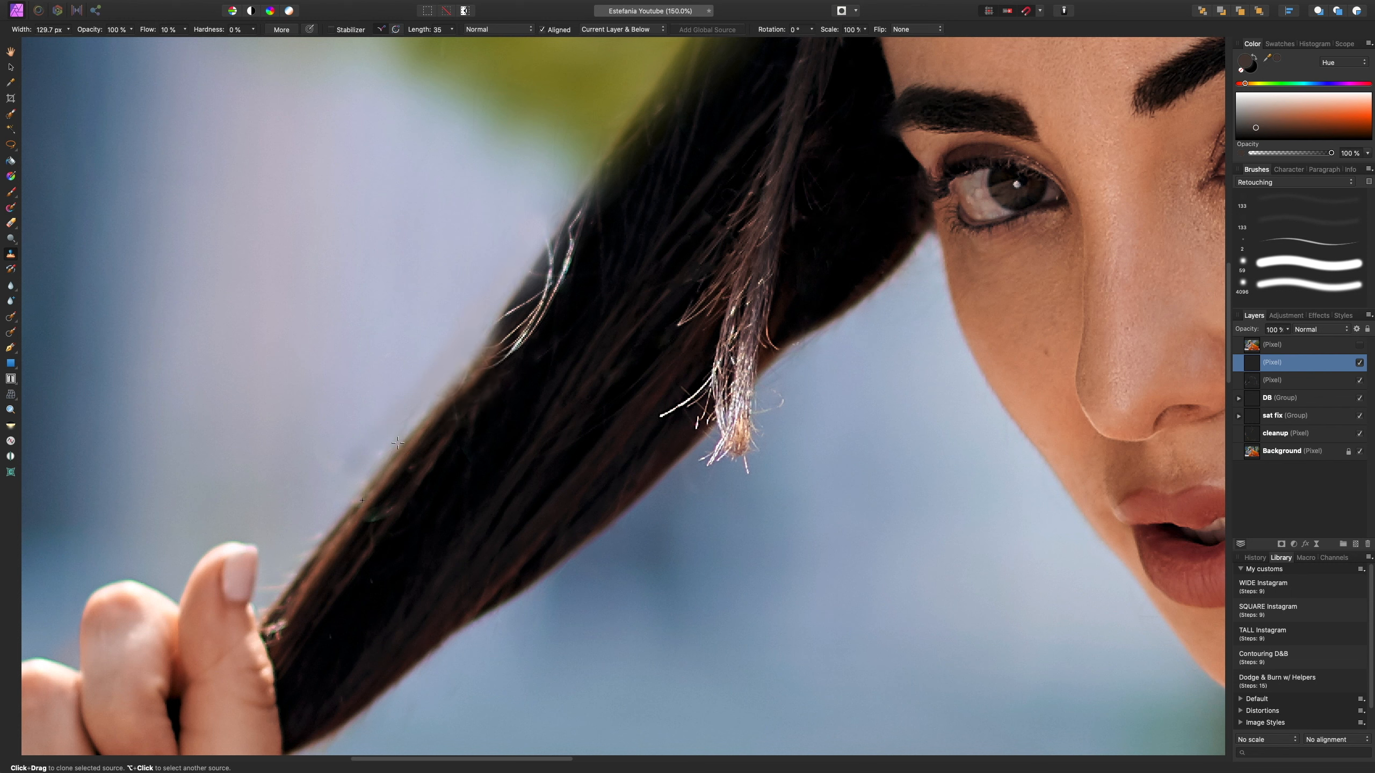
alt+click(403, 427)
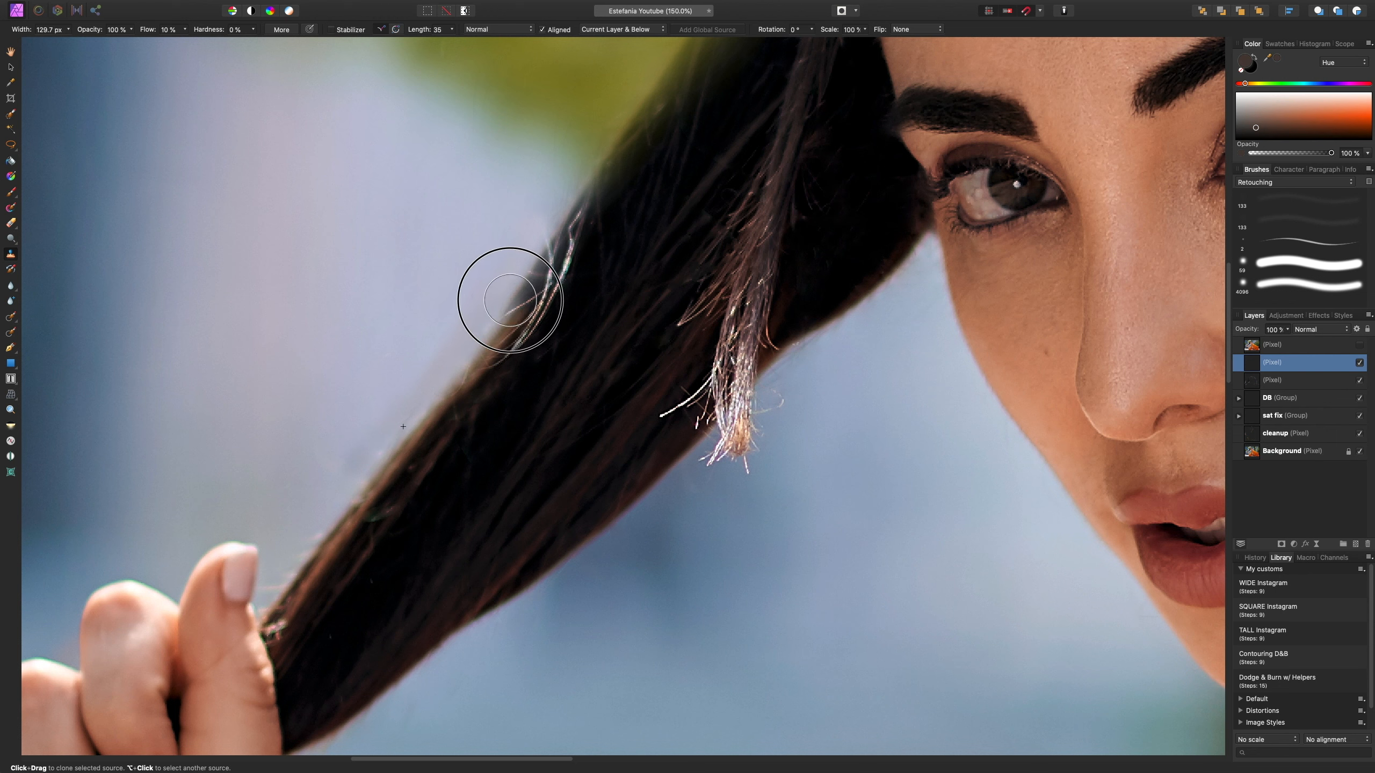
mouse_move(509, 300)
mouse_down()
mouse_move(522, 285)
mouse_move(513, 292)
mouse_up()
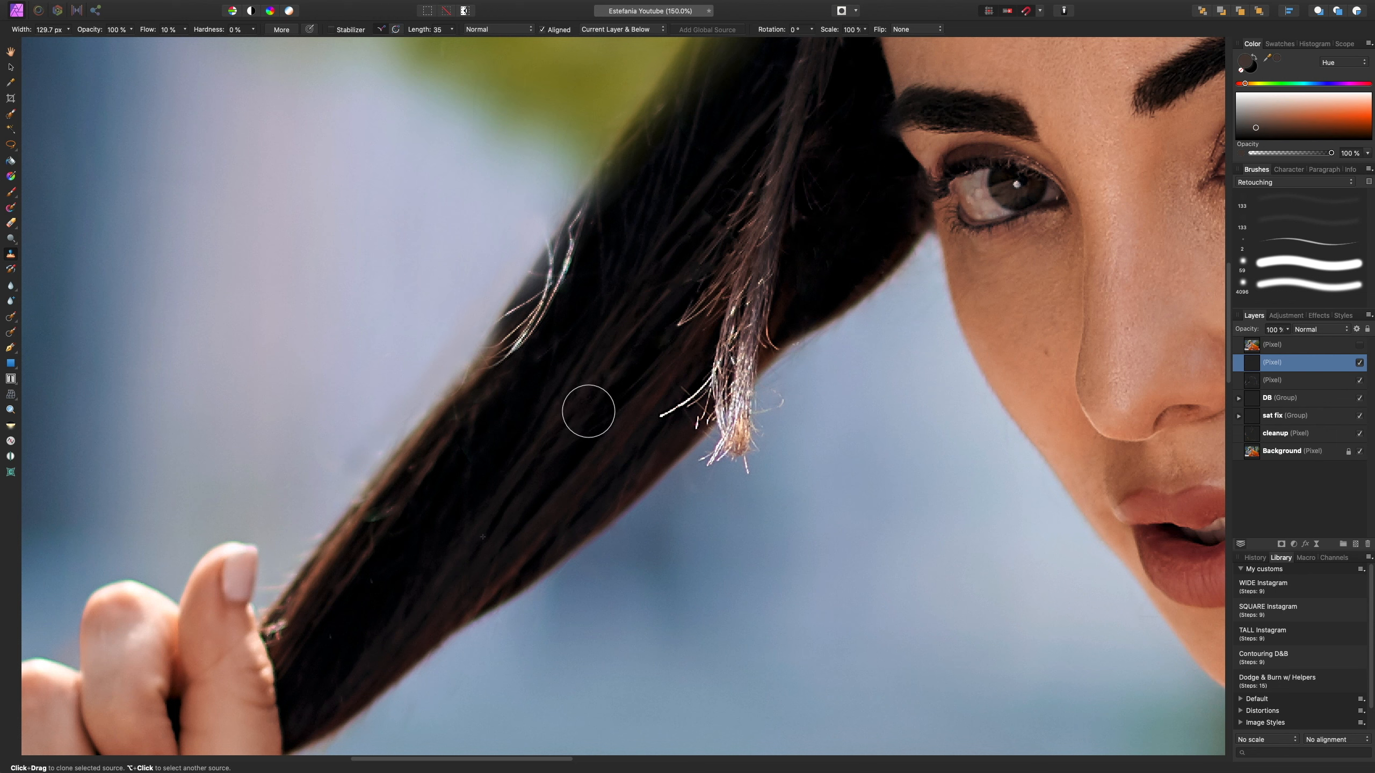
key(super+z)
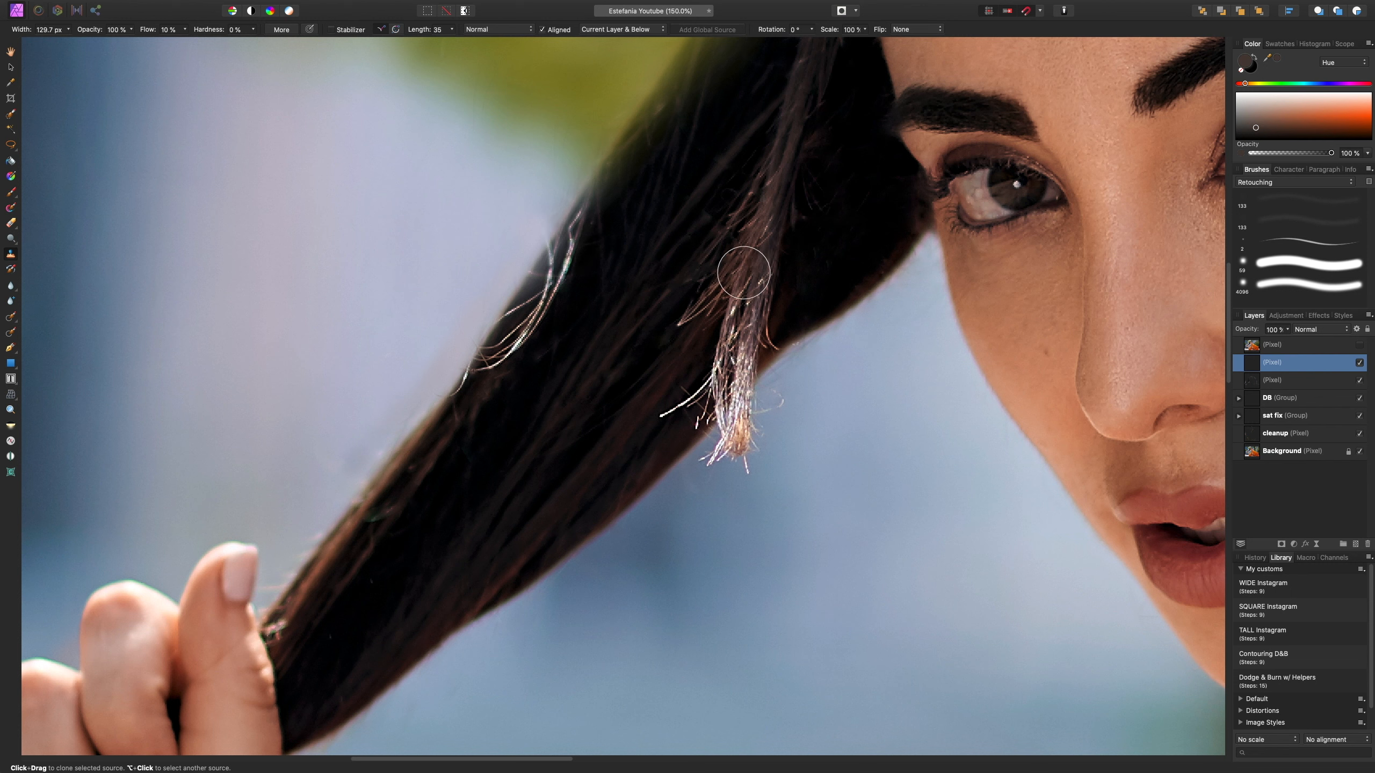
- Remove the light stray strands across the ponytail's outer edge with the Inpainting Brush, using widths of 20 px and 12 px
key(j)
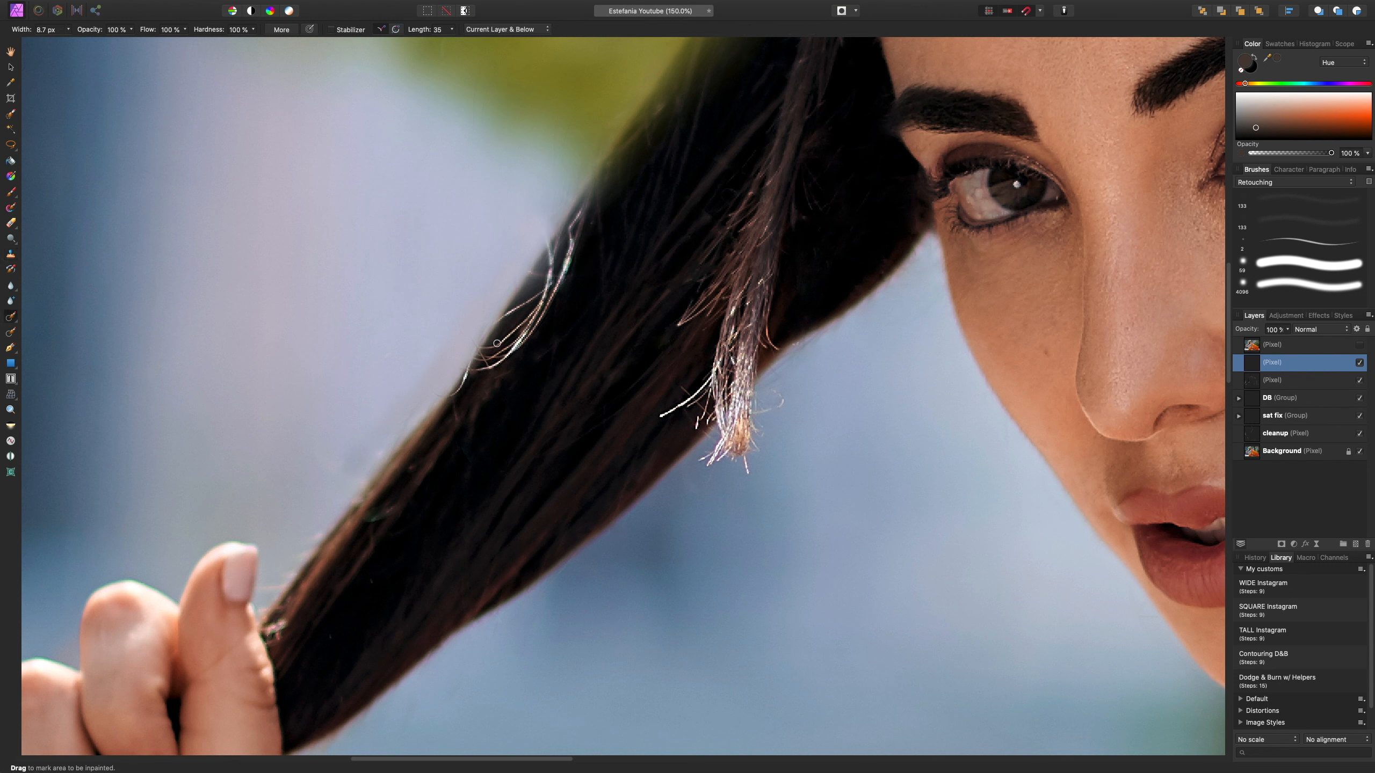
key(bracketright)
key(bracketright)
key(bracketright)
mouse_move(472, 369)
mouse_down()
mouse_move(545, 304)
mouse_move(553, 255)
mouse_move(583, 208)
mouse_up()
key(bracketright)
key(bracketright)
drag(554, 275, 547, 228)
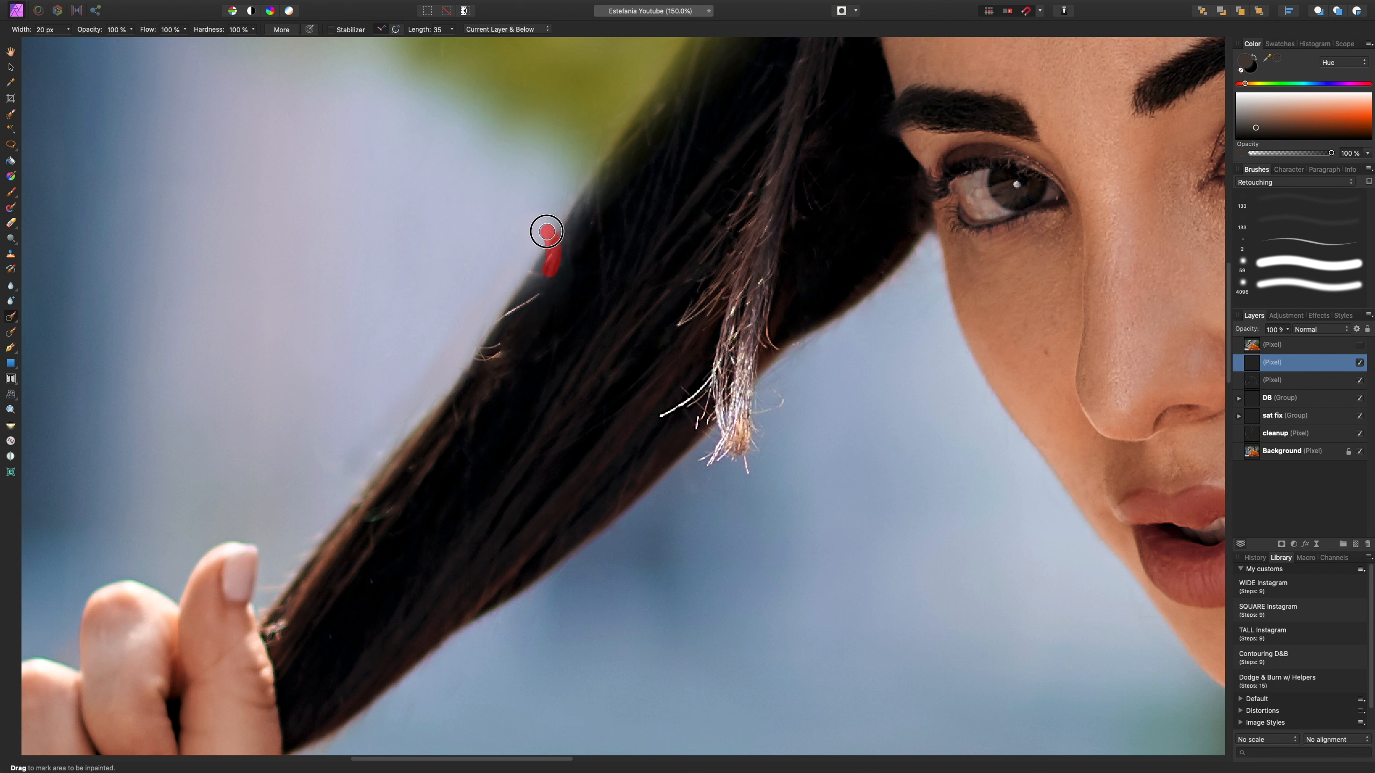
mouse_move(539, 294)
mouse_down()
mouse_move(503, 324)
mouse_move(541, 283)
mouse_move(532, 358)
mouse_move(514, 313)
mouse_up()
key(bracketleft)
key(bracketleft)
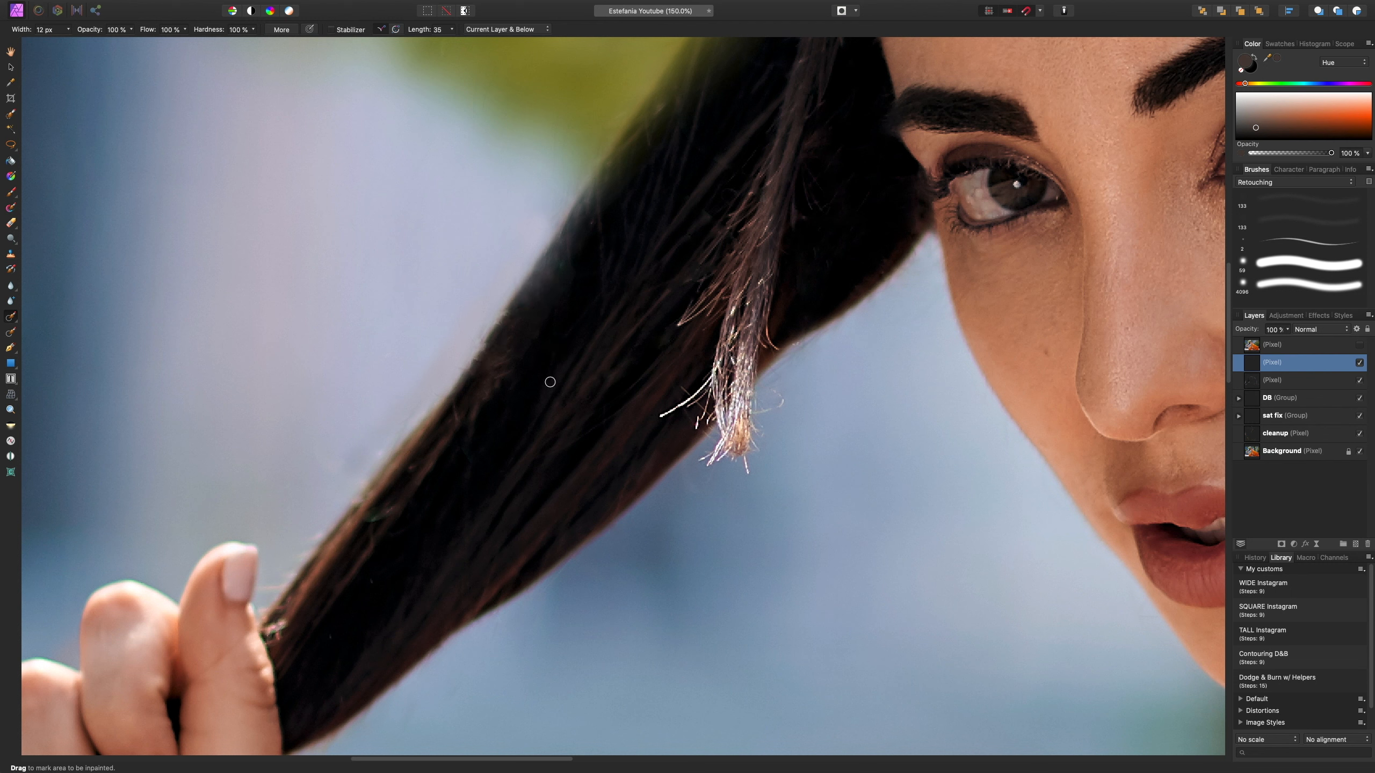
- Smooth the ponytail's outer edge with the 129.7 px Clone Brush, resampling from the clean edge and the pale background
key(s)
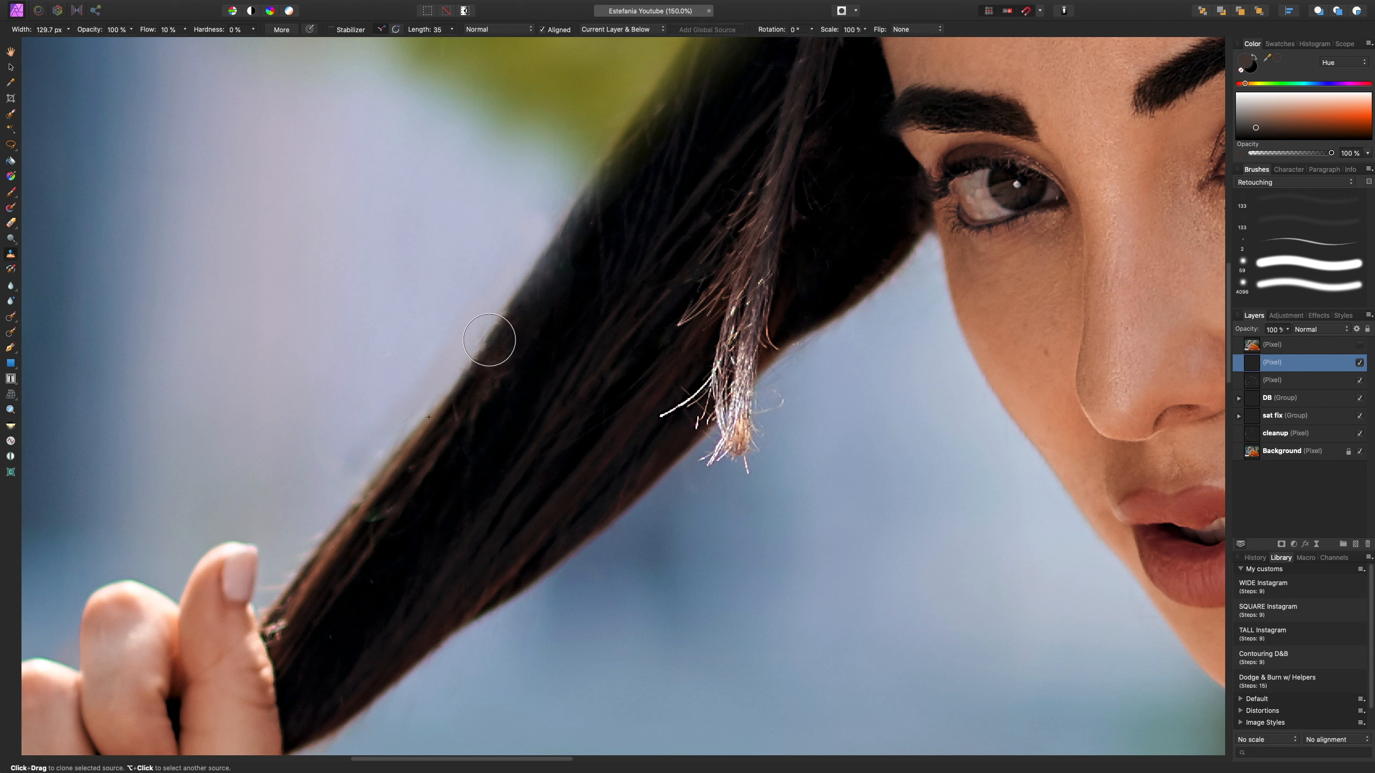
drag(488, 339, 478, 344)
mouse_move(447, 397)
mouse_down()
mouse_move(461, 372)
mouse_move(449, 380)
mouse_up()
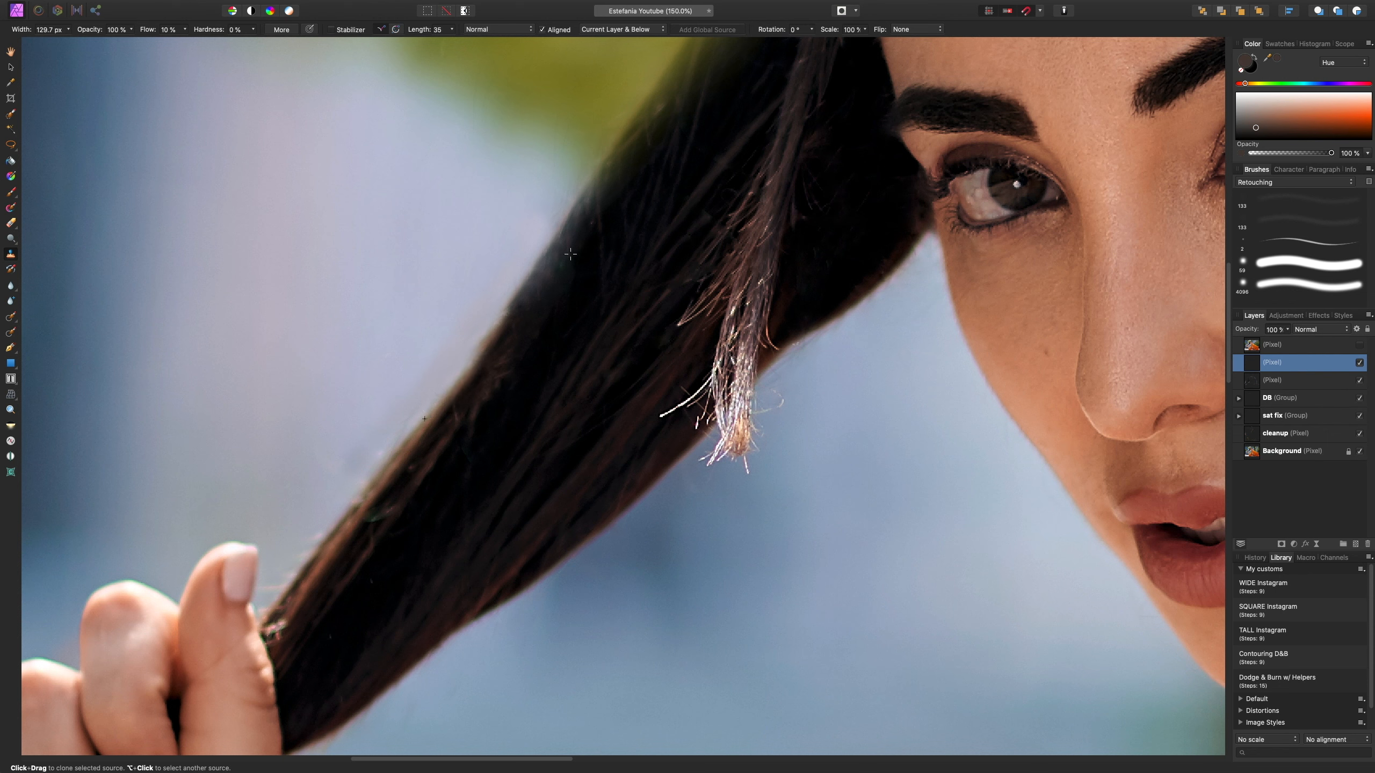
mouse_move(500, 322)
mouse_down()
mouse_move(510, 305)
mouse_move(449, 391)
mouse_up()
alt+click(413, 432)
mouse_move(379, 486)
mouse_down()
mouse_move(401, 456)
mouse_move(388, 476)
mouse_up()
alt+click(379, 282)
drag(436, 337, 406, 386)
- Add a mask to the cloned pixel layer and set up the Paint Brush with default colours and 100% flow
key(space)
drag(673, 259, 608, 481)
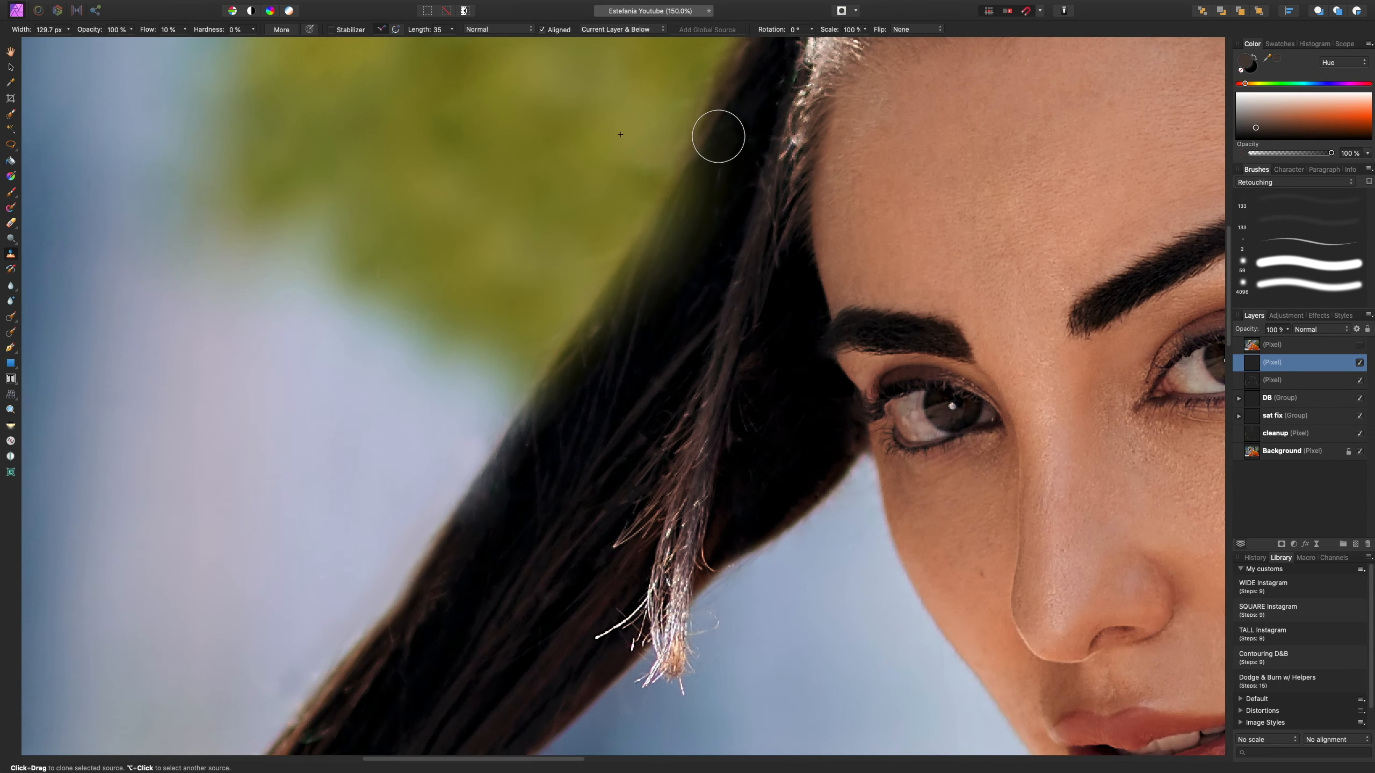
click(1282, 543)
click(1266, 383)
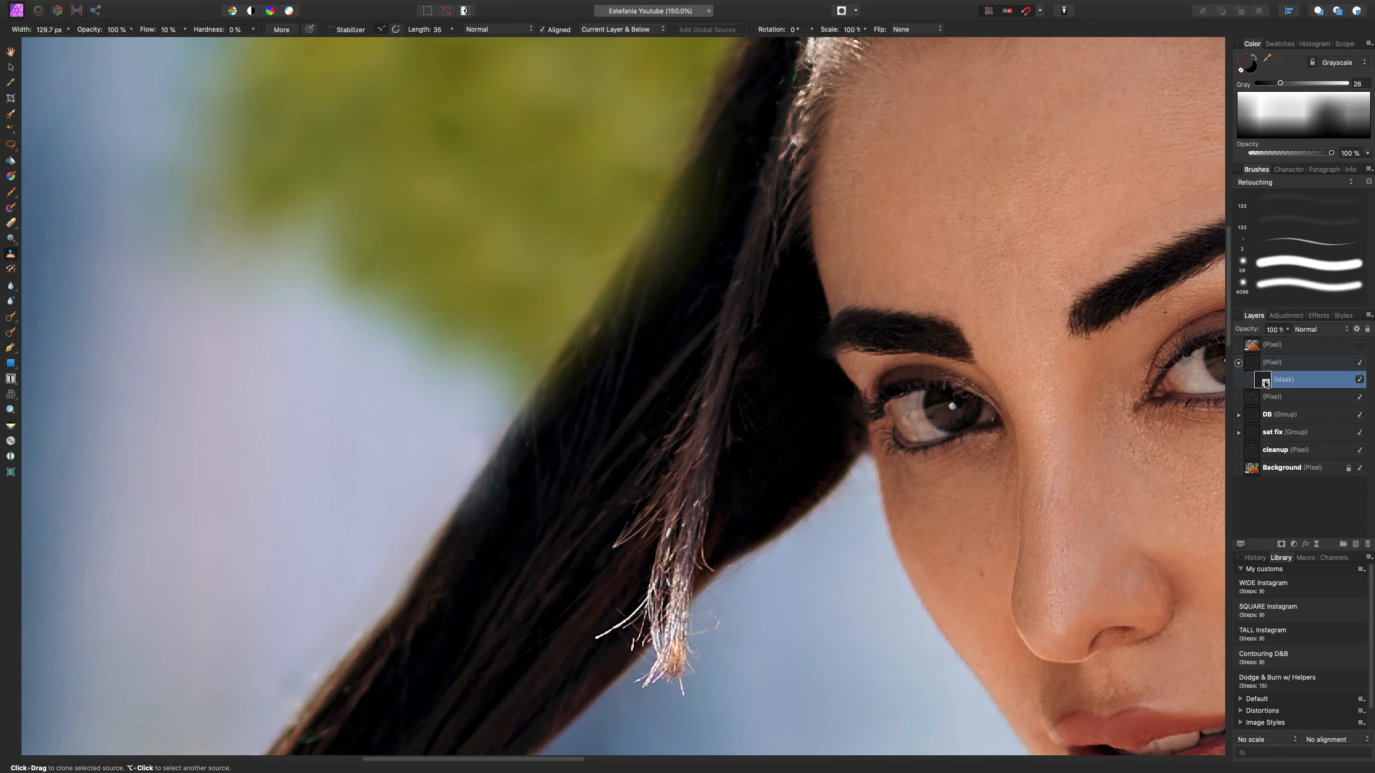
key(d)
key(b)
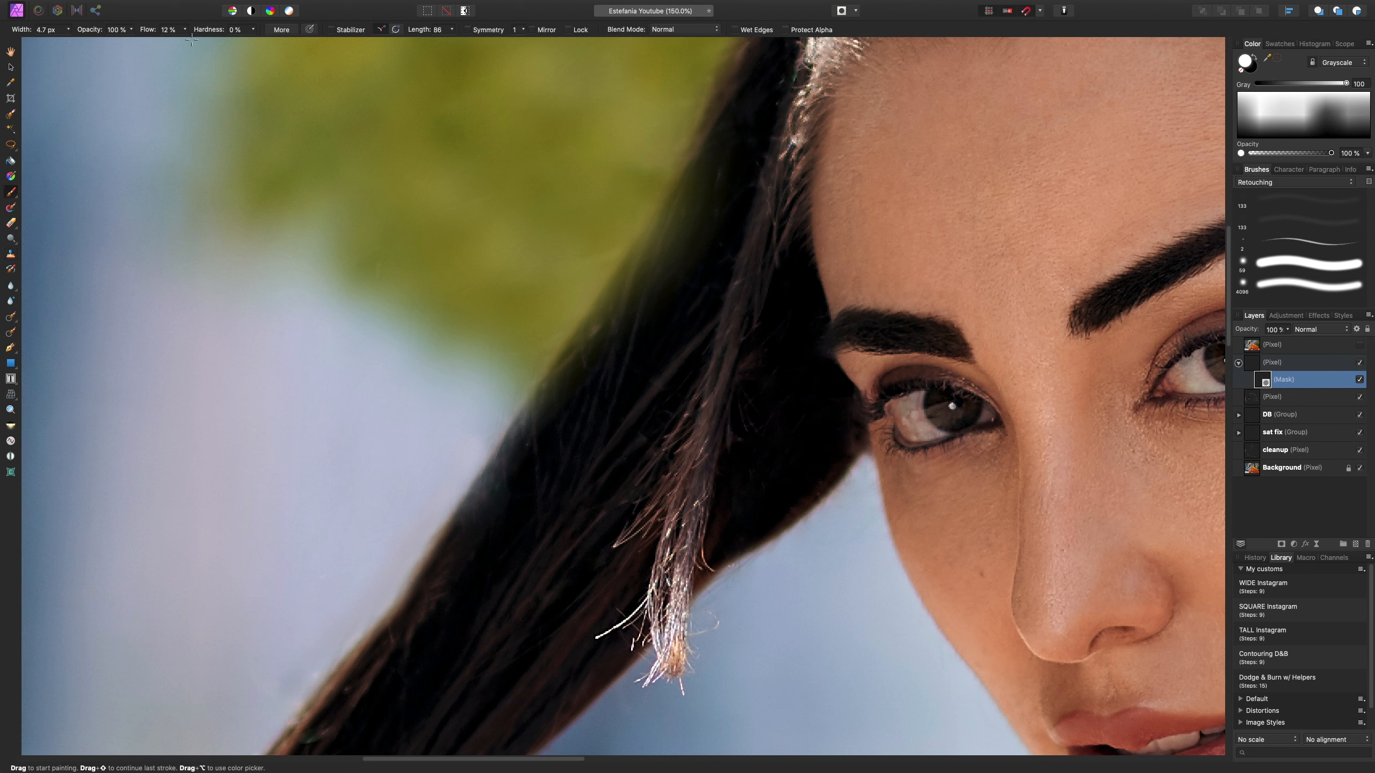
drag(184, 29, 400, 79)
- Enlarge the Paint Brush and paint black on the mask over the green-tinted ponytail hair beside the forehead
key(bracketright)
key(bracketright)
key(bracketright)
key(bracketright)
key(bracketright)
key(bracketright)
key(bracketright)
key(bracketright)
mouse_move(671, 309)
mouse_down()
mouse_move(707, 256)
mouse_move(670, 294)
mouse_move(709, 220)
mouse_up()
- Set the brush hardness to 34% and paint black on the mask near the ponytail's edge, sizing the brush to 177.8 px, then 128.4 px
key(bracketright)
key(bracketright)
key(bracketright)
key(bracketright)
mouse_move(254, 30)
mouse_down()
mouse_move(237, 51)
mouse_move(192, 57)
mouse_up()
key(bracketright)
key(bracketright)
key(bracketright)
key(bracketright)
key(bracketright)
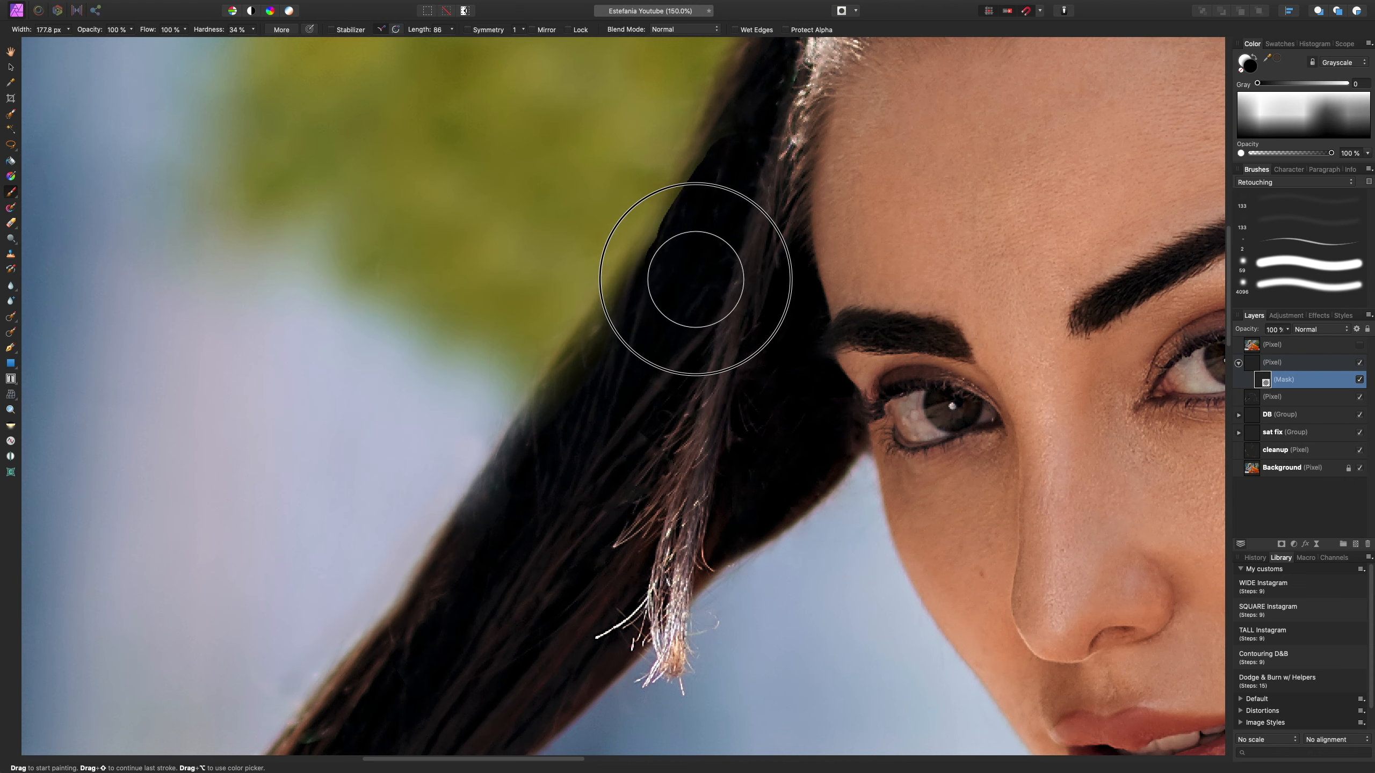
key(bracketleft)
key(bracketleft)
mouse_move(670, 312)
mouse_down()
mouse_move(649, 341)
mouse_move(661, 312)
mouse_up()
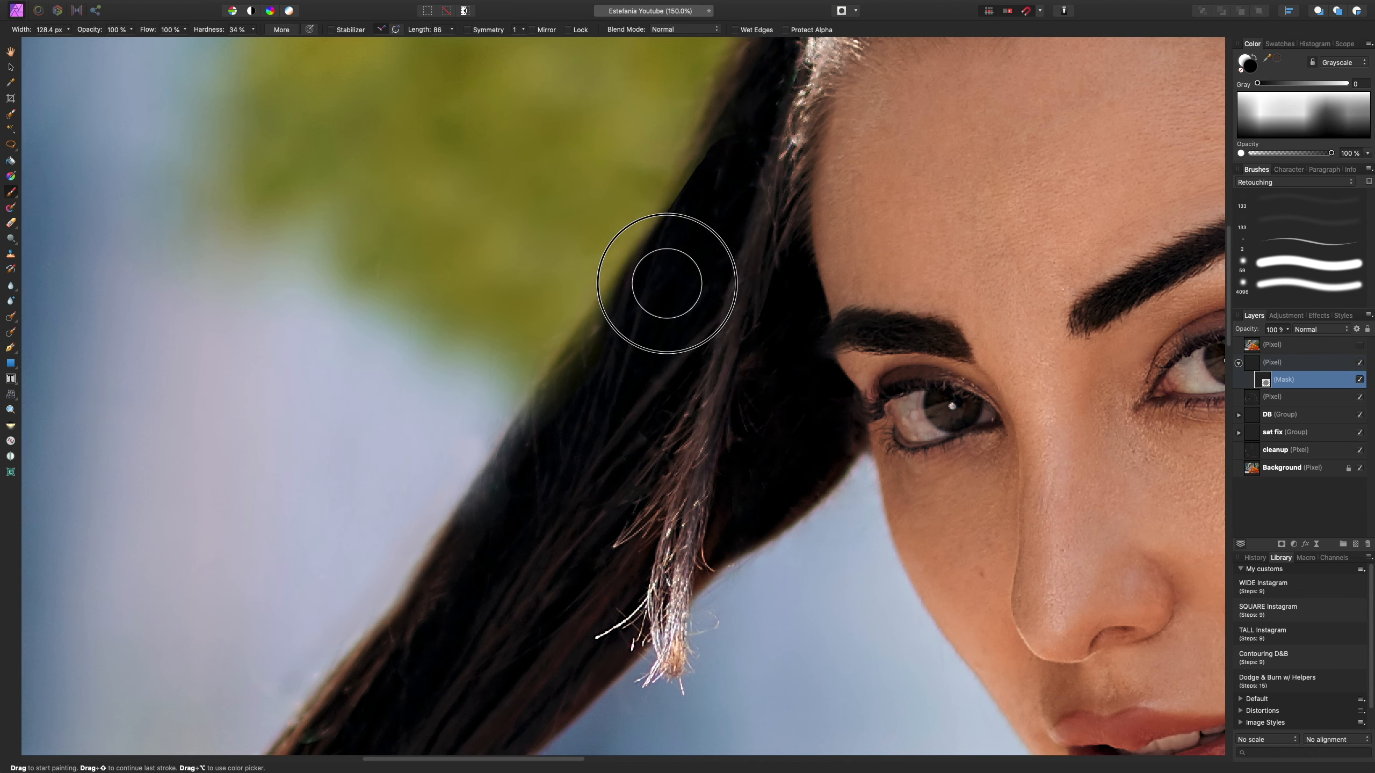
- Paint black on the mask down the ponytail's outer edge to restore the original hair, and reduce the brush to 92.8 px
scroll(655, 369, up, 6)
scroll(655, 368, right, 3)
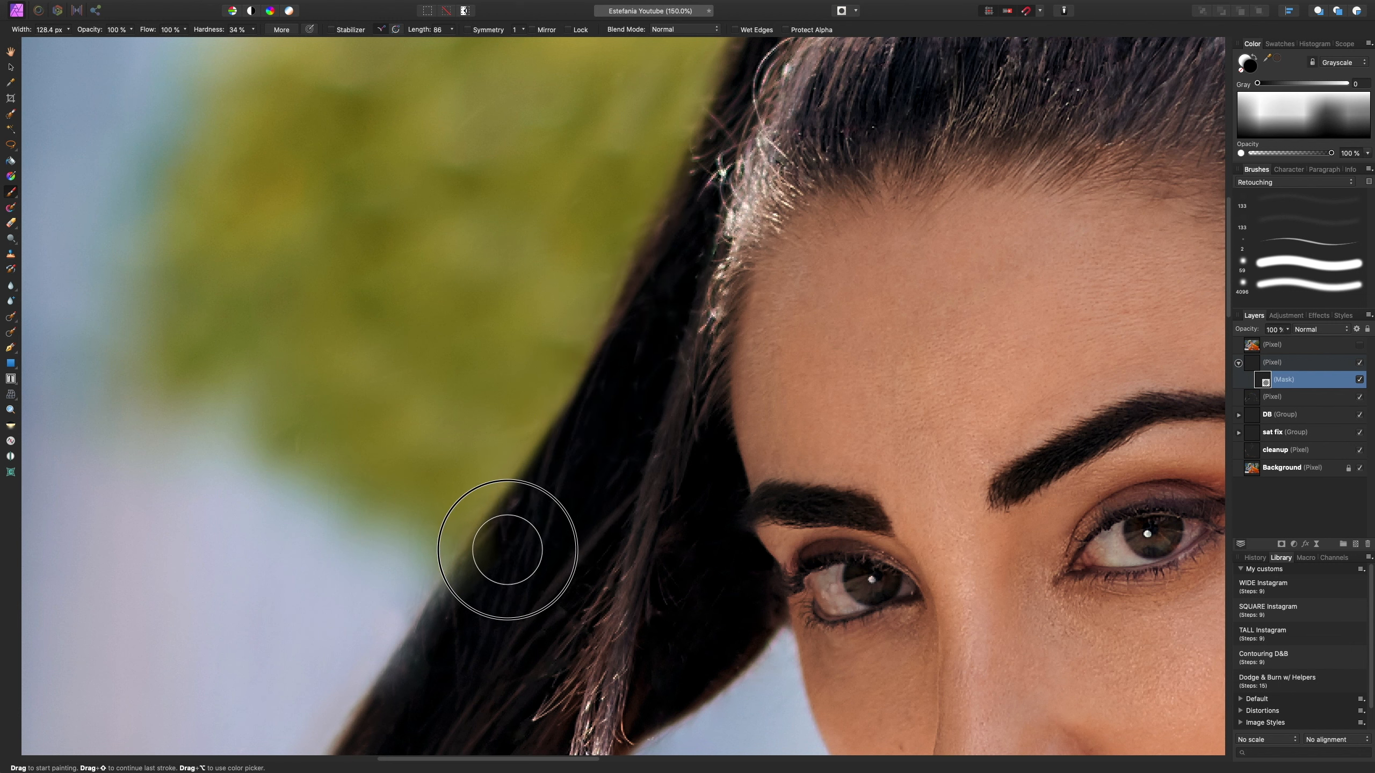
scroll(504, 600, down, 9)
scroll(504, 599, left, 6)
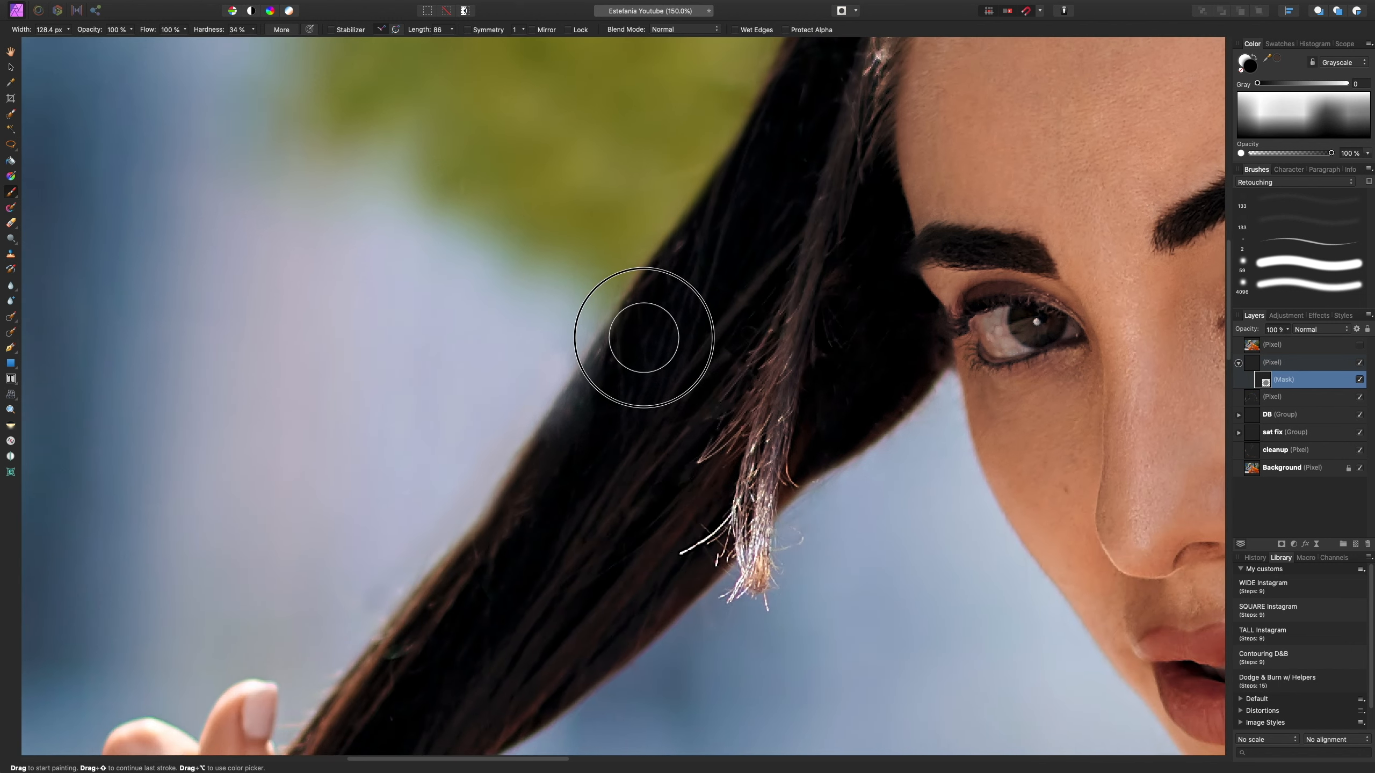
mouse_move(587, 427)
mouse_down()
mouse_move(531, 485)
mouse_move(457, 608)
mouse_up()
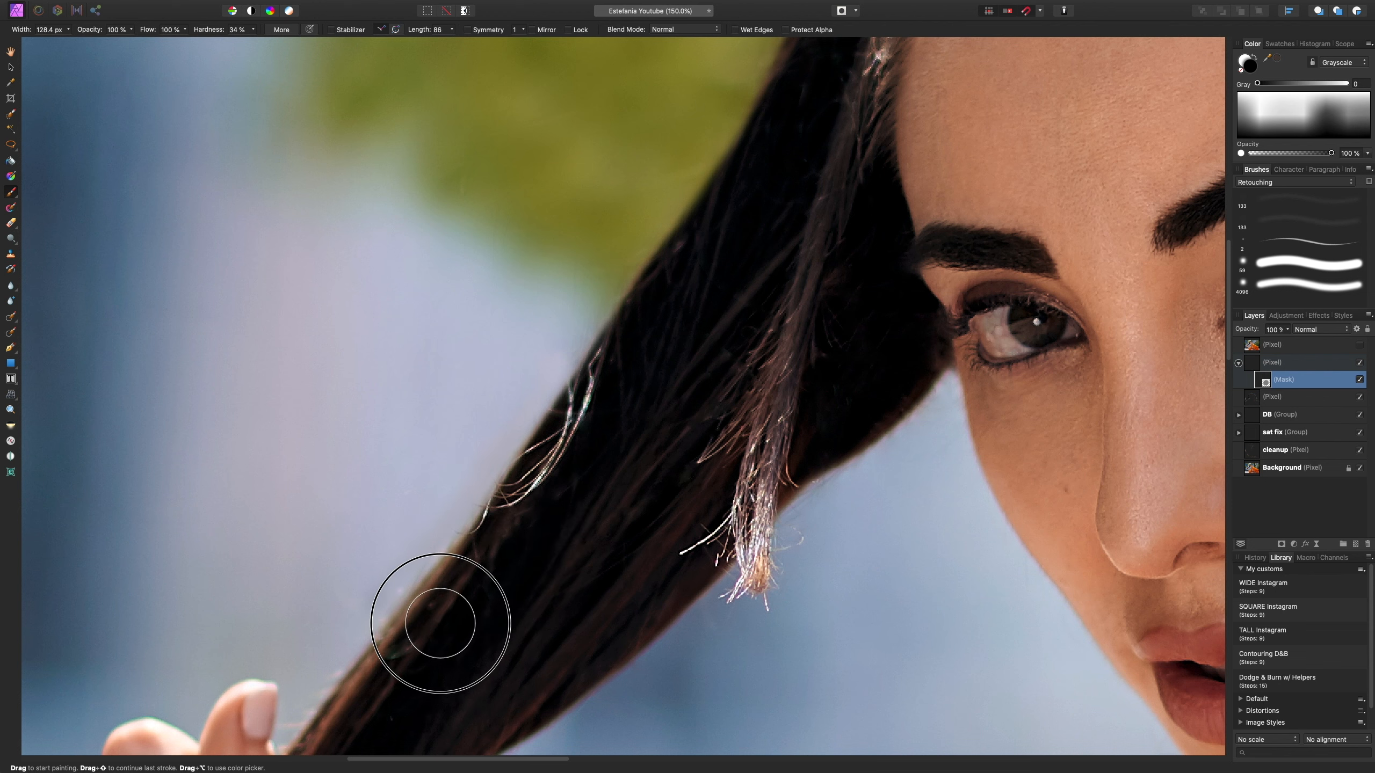
key(space)
scroll(711, 421, down, 5)
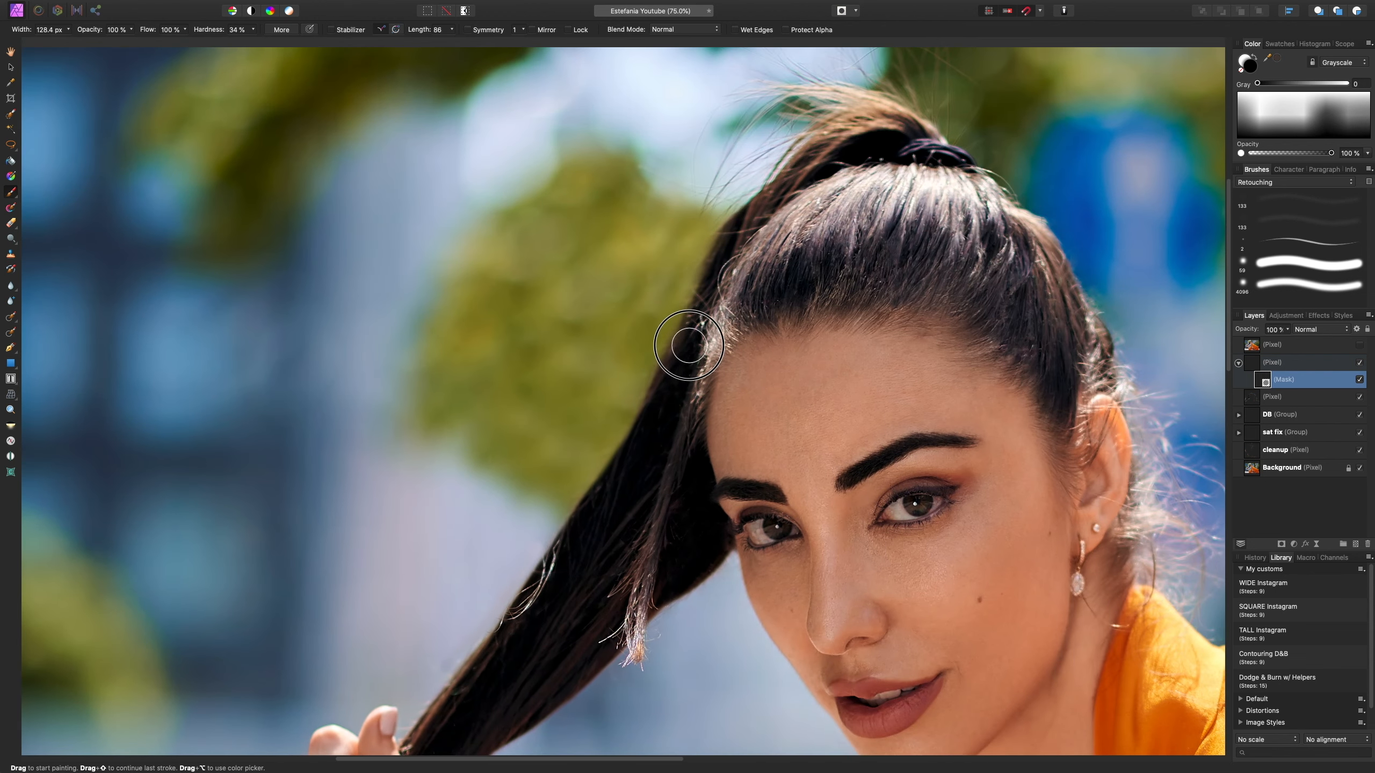
key(bracketleft)
key(bracketleft)
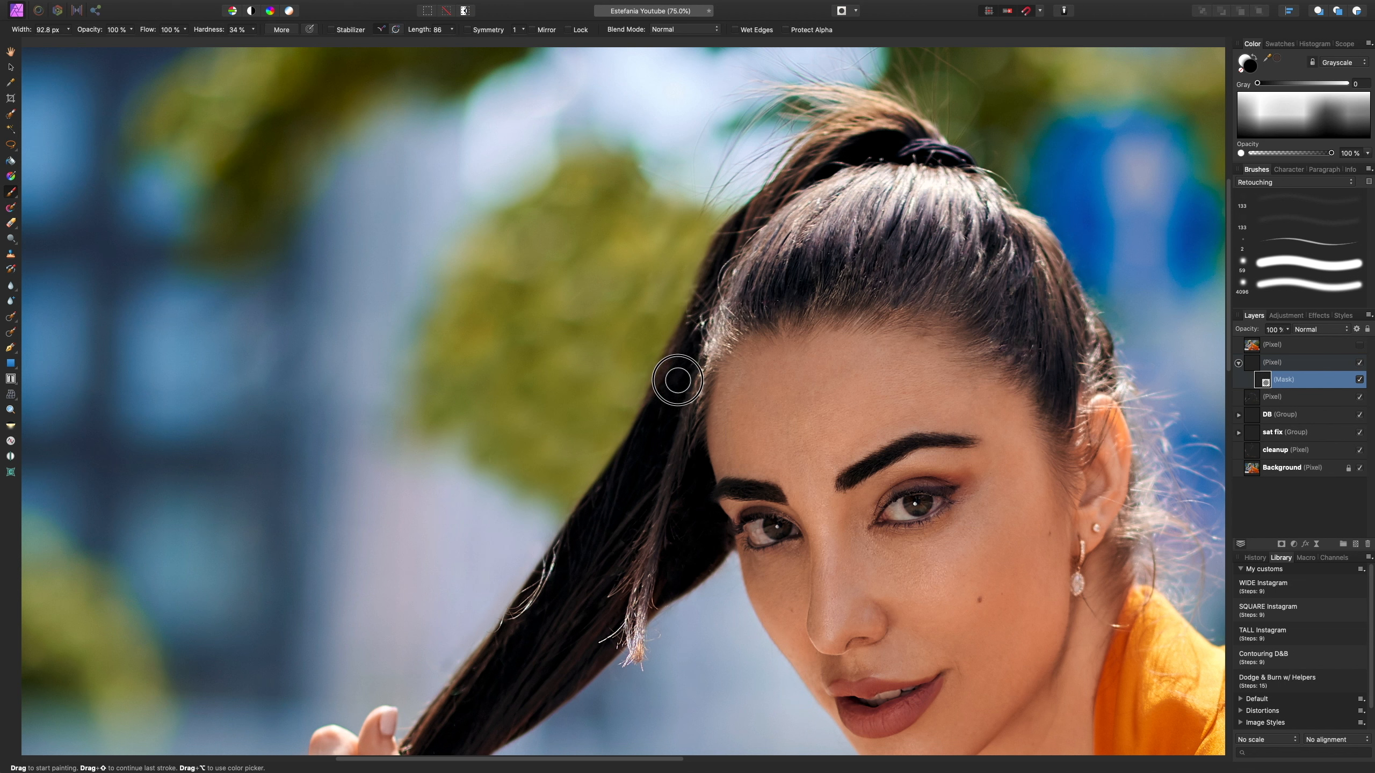
- Compare the ponytail with the mask and the cloned layer switched off and on, close up and with the whole photo in view
click(1360, 381)
click(1359, 380)
click(1361, 364)
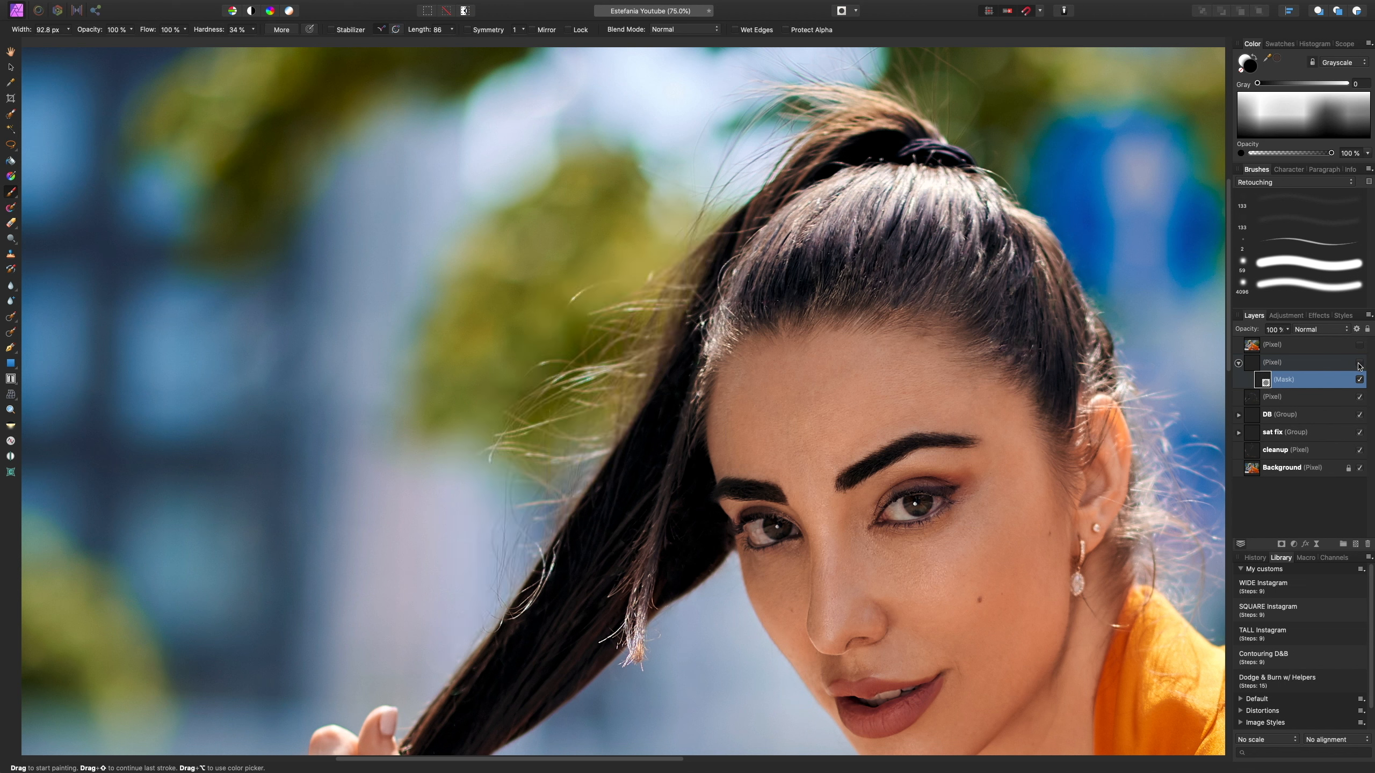
key(super+0)
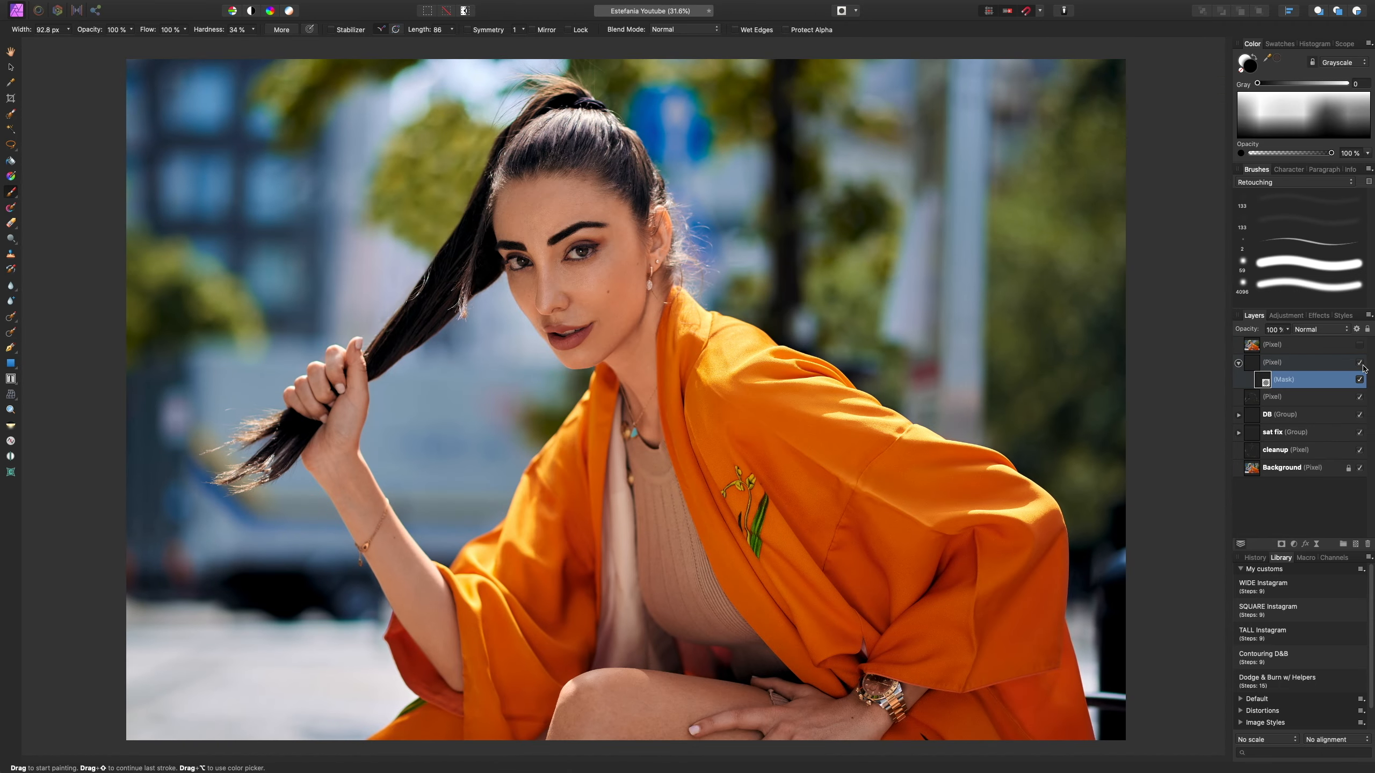
click(1360, 363)
click(1360, 364)
click(1361, 364)
click(1361, 364)
- Use the Clone Brush on the cloned pixel layer to paint background over the patch beside the upper ponytail
click(1254, 365)
key(s)
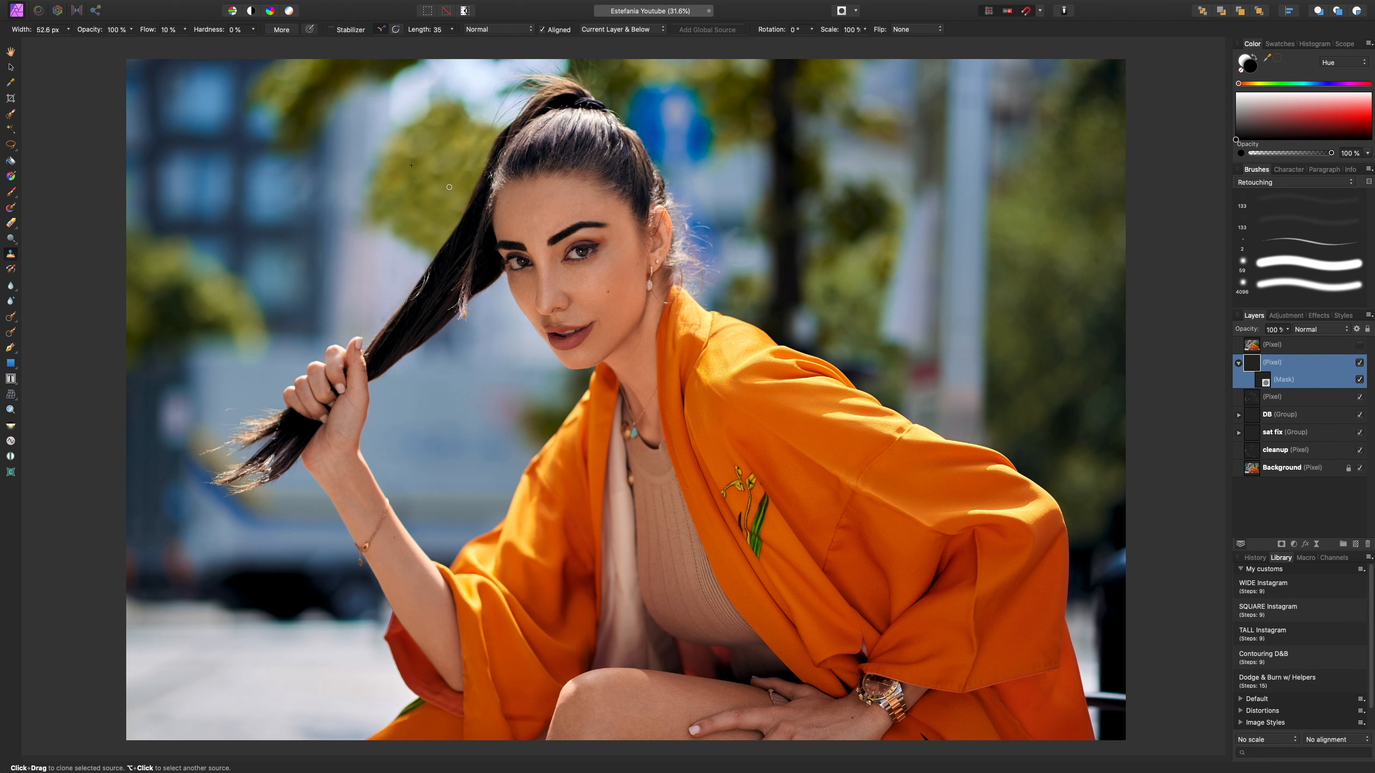
key(bracketright)
key(bracketright)
key(bracketright)
drag(458, 155, 460, 173)
- Enlarge the Clone Brush, sample the green foliage, clone it beside the ponytail, and compare the layer off and on
key(bracketleft)
key(bracketright)
key(bracketright)
key(bracketright)
key(bracketright)
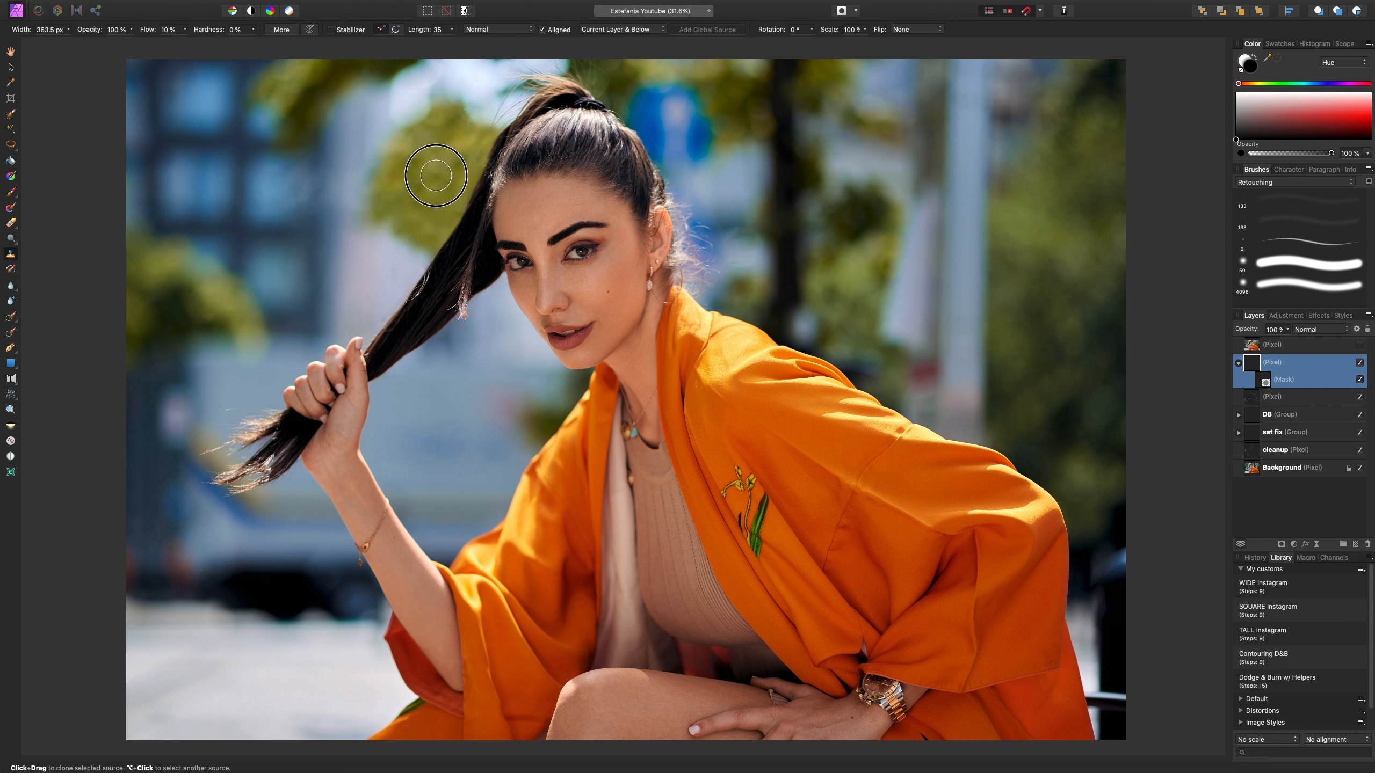
alt+click(426, 202)
alt+click(422, 186)
mouse_move(412, 158)
mouse_down()
mouse_move(399, 188)
mouse_move(454, 163)
mouse_move(434, 166)
mouse_up()
click(1359, 363)
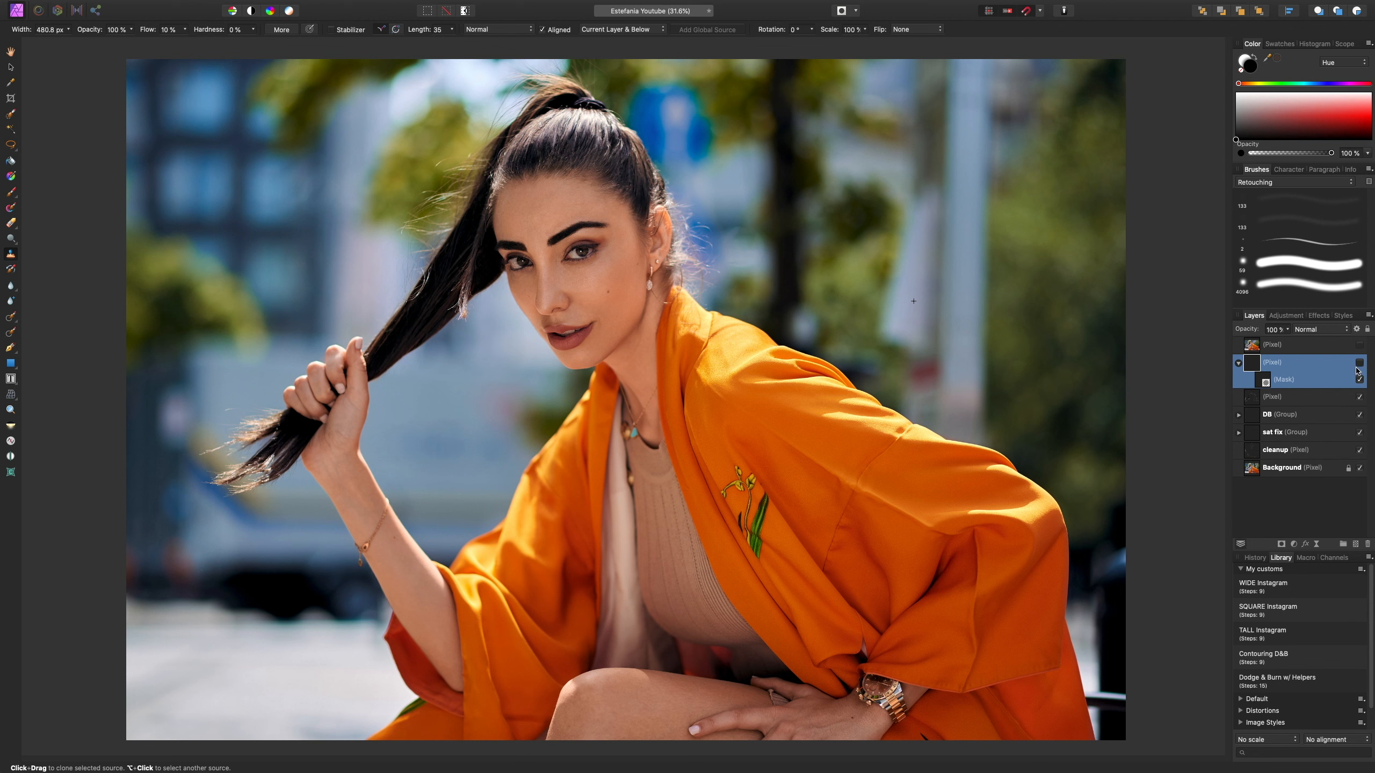
click(1360, 363)
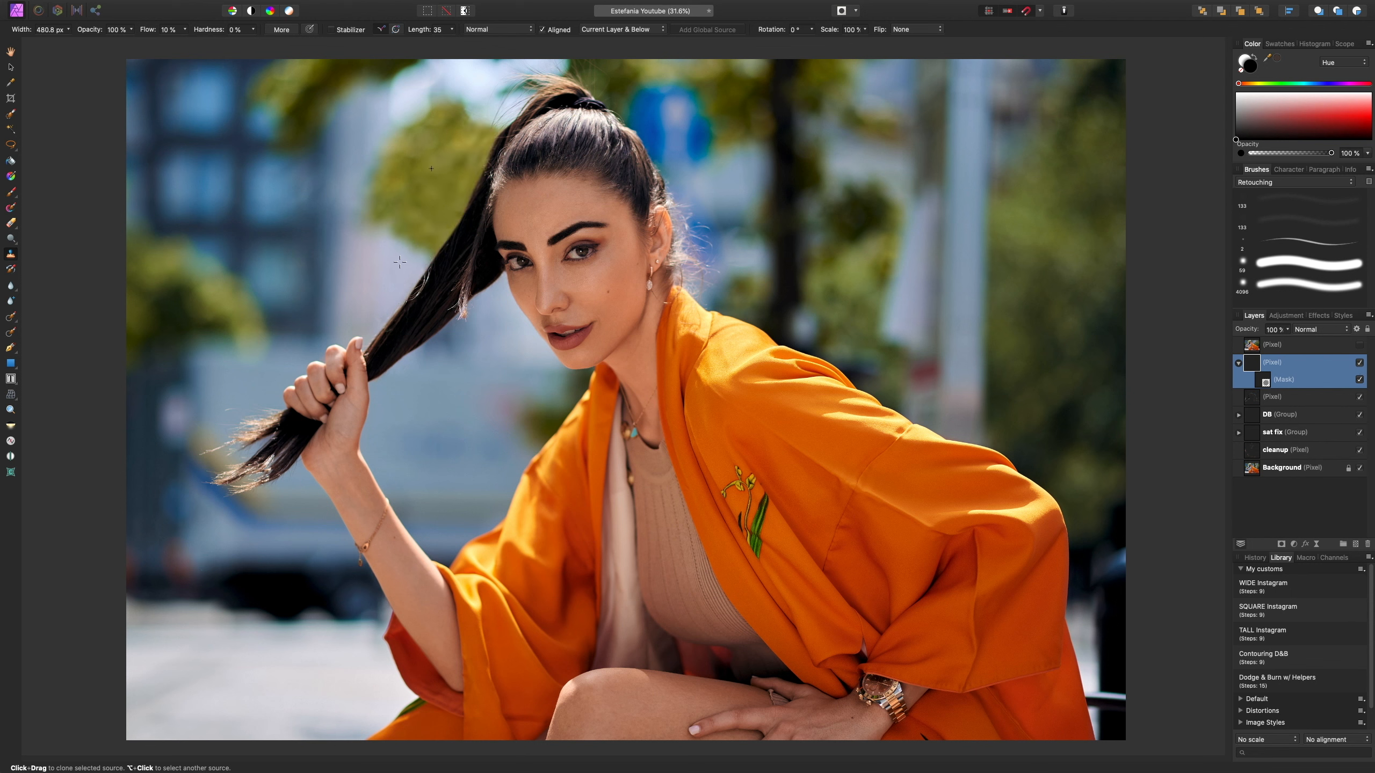
- Clone blurred background over the area beside the lower ponytail and compare the result with the cloned layer off and on
drag(398, 253, 391, 239)
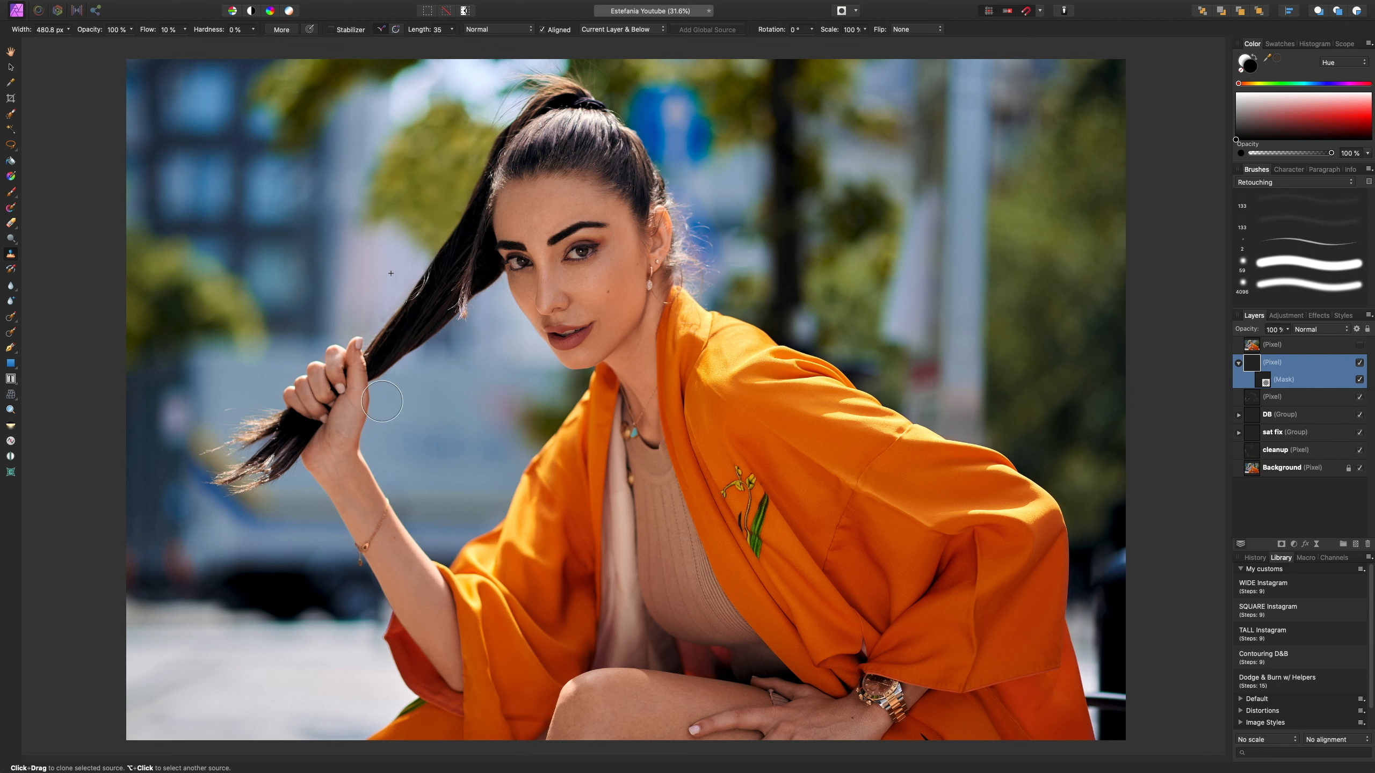
alt+click(411, 263)
click(1361, 365)
click(1361, 365)
click(1361, 366)
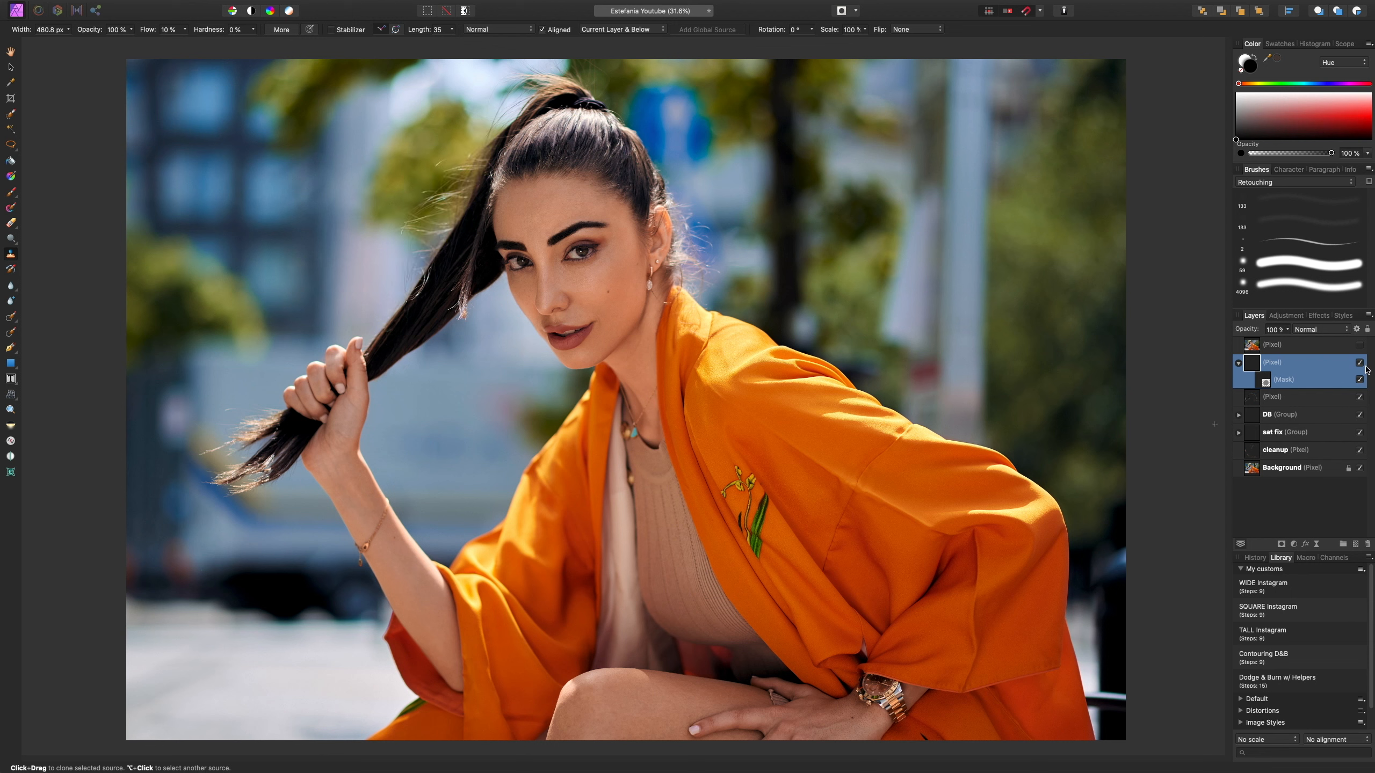
click(1362, 366)
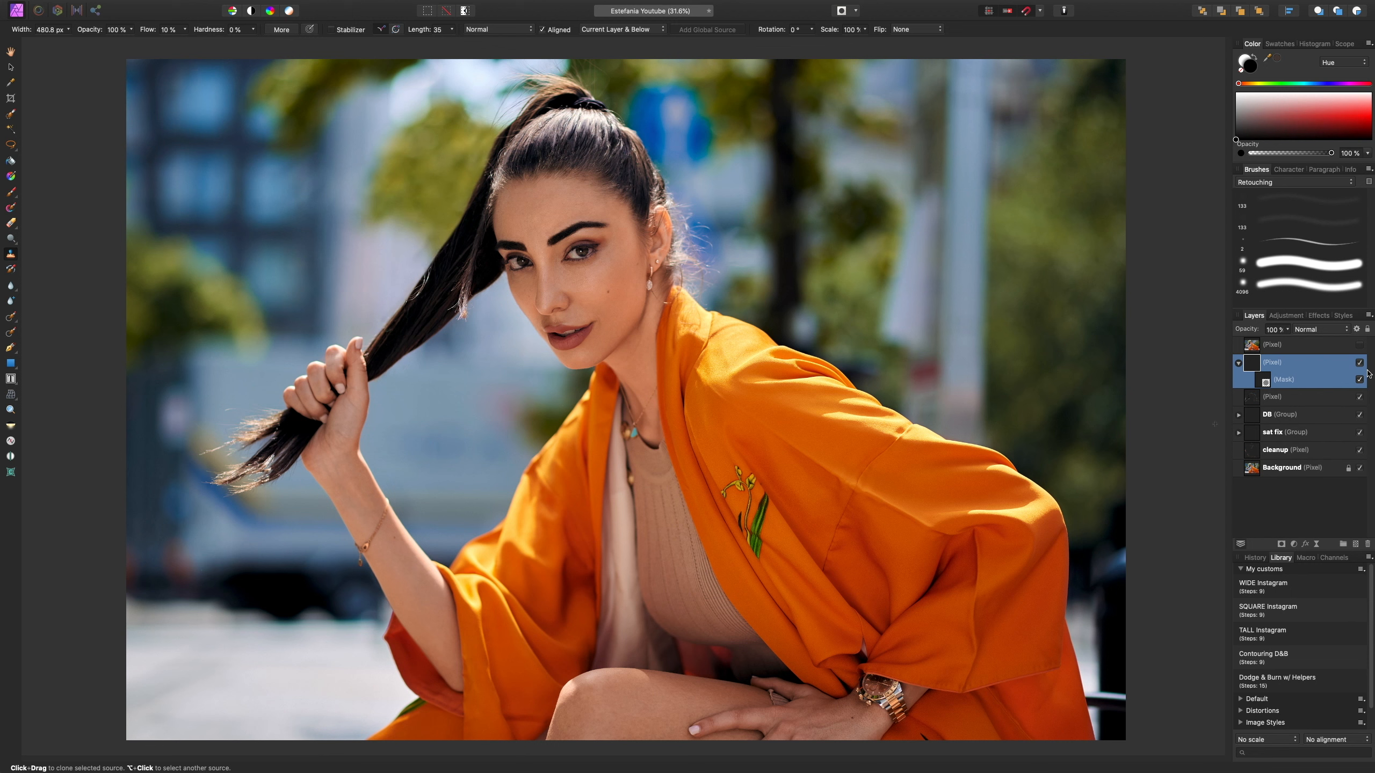
- Reduce the Clone Brush to 251 px and clone blurred background over the flyaways behind the ear
key(super+plus)
key(super+plus)
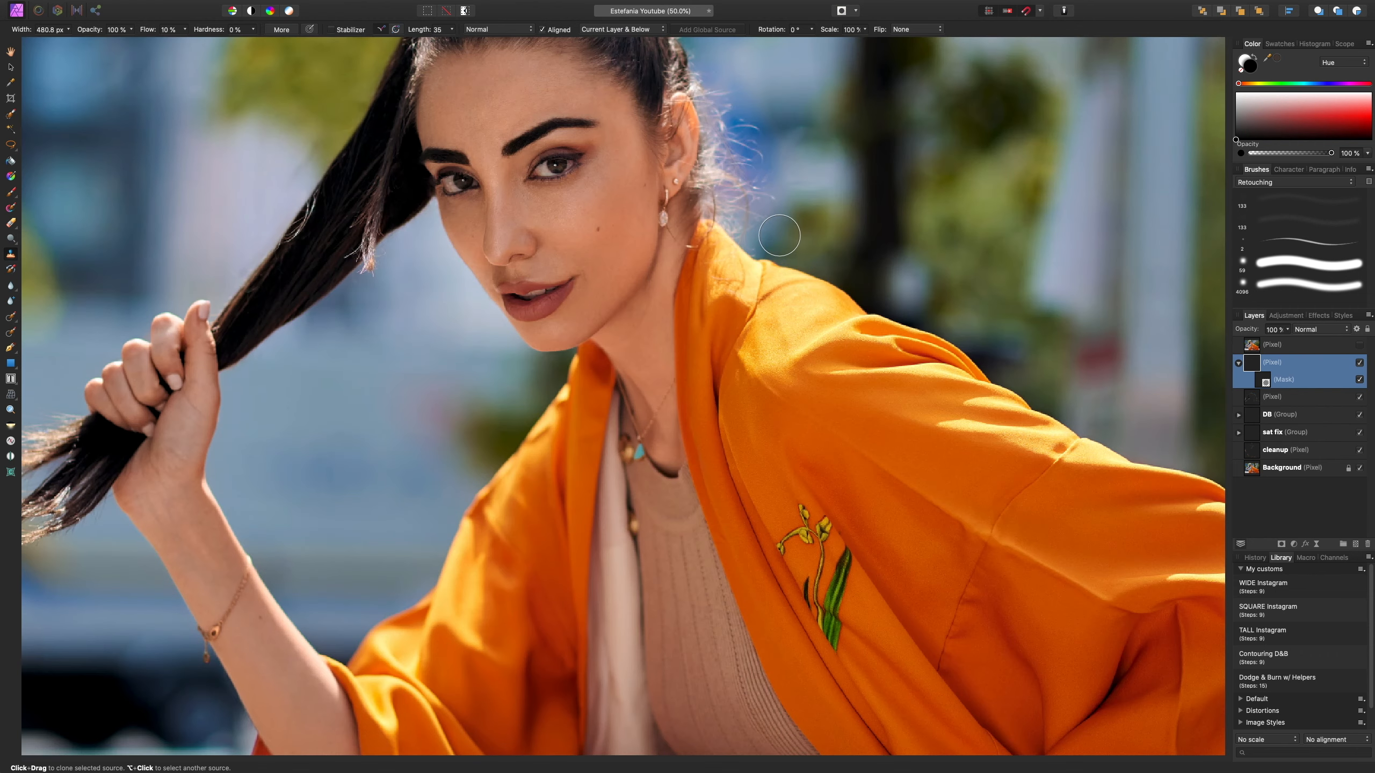
scroll(827, 201, up, 10)
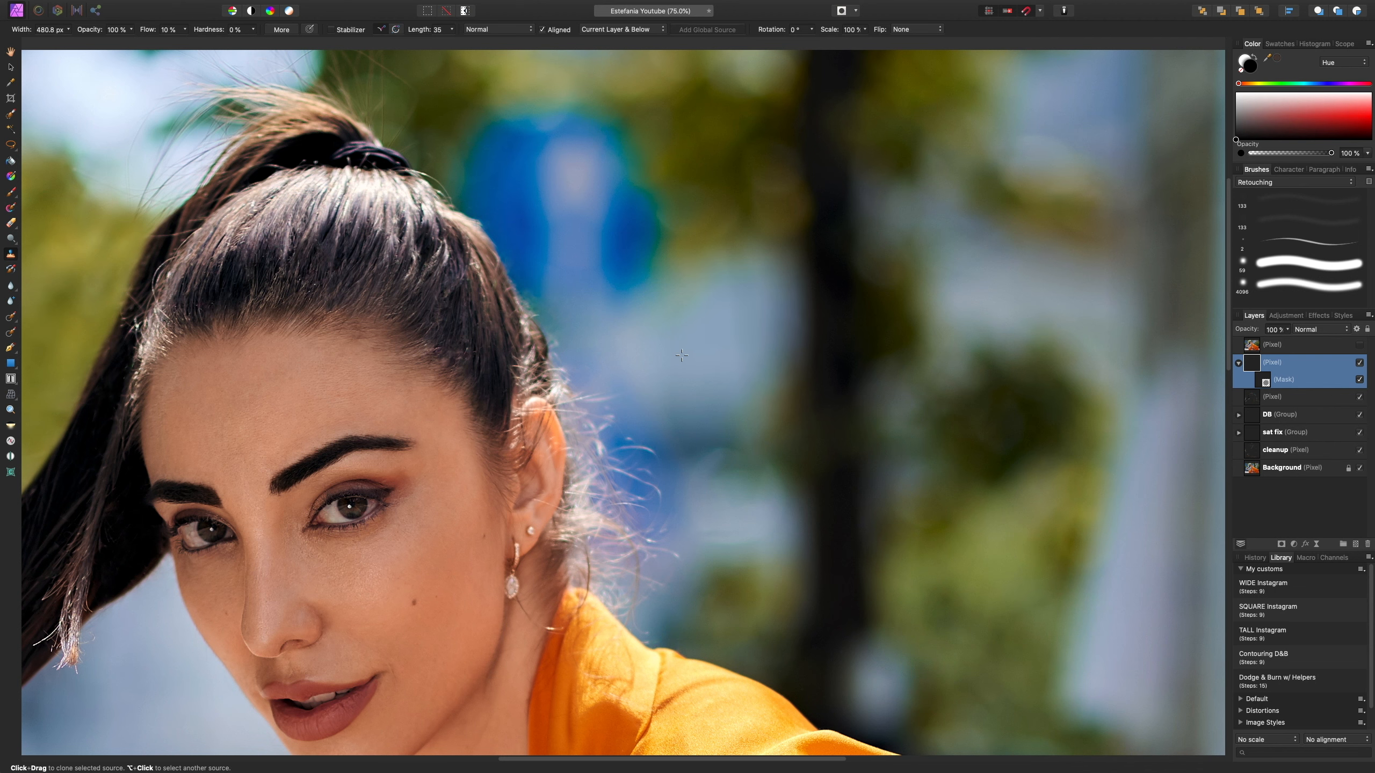
key(super+minus)
key(super+minus)
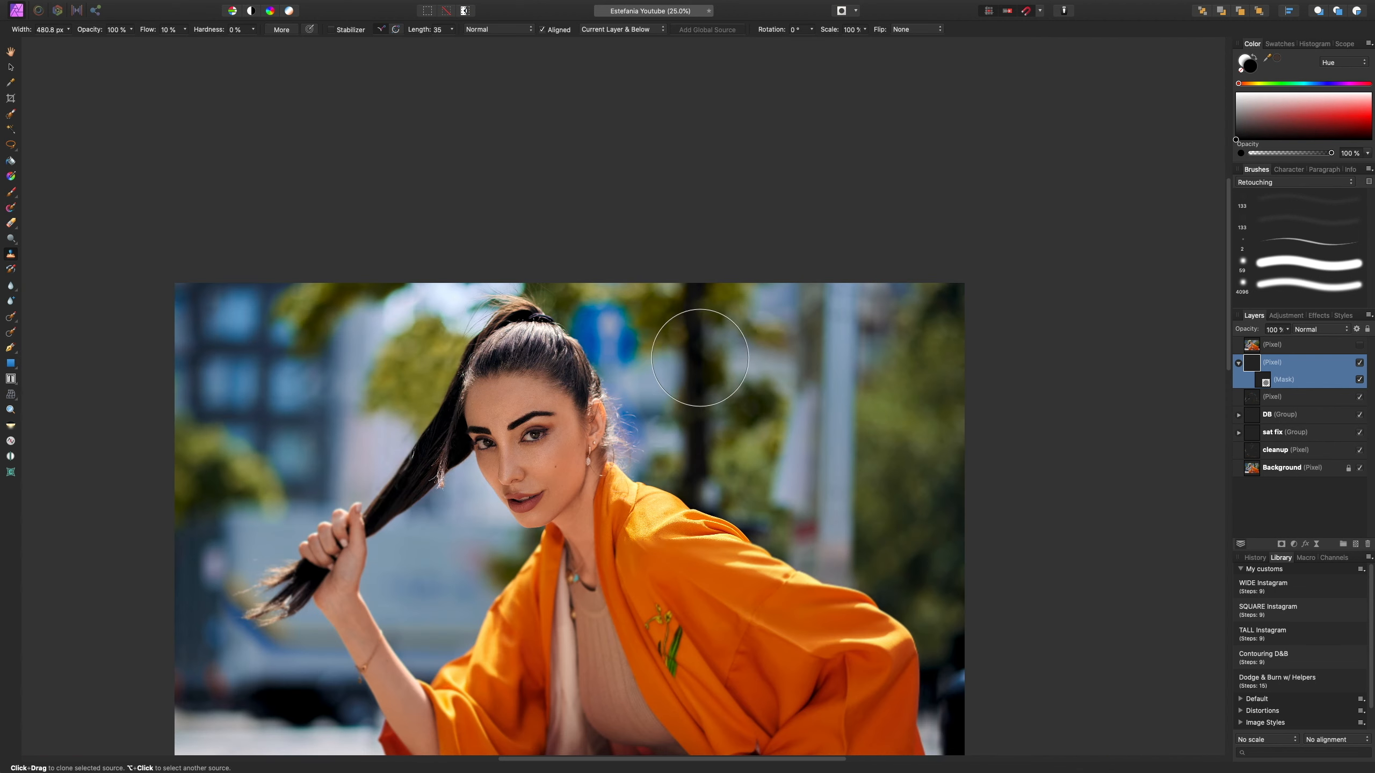
drag(699, 384, 721, 314)
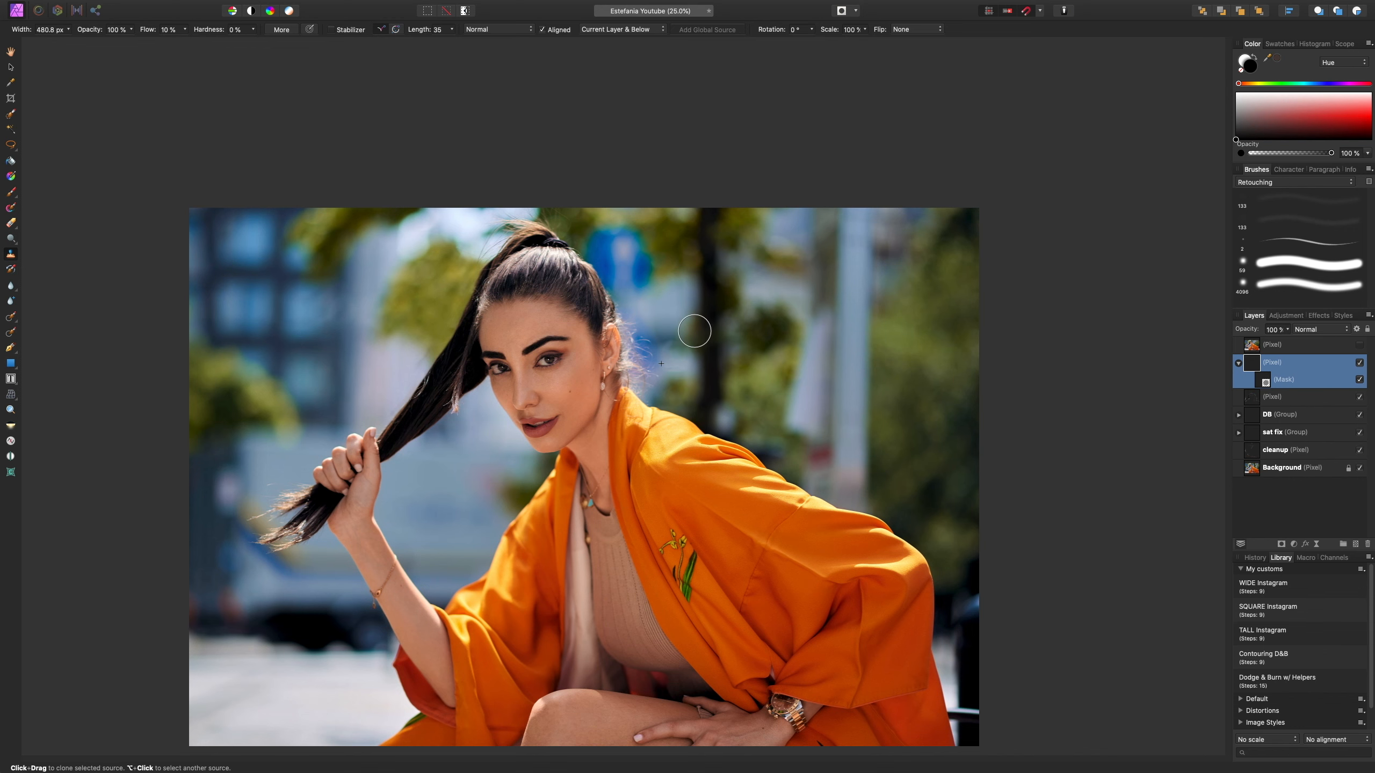
key(super+plus)
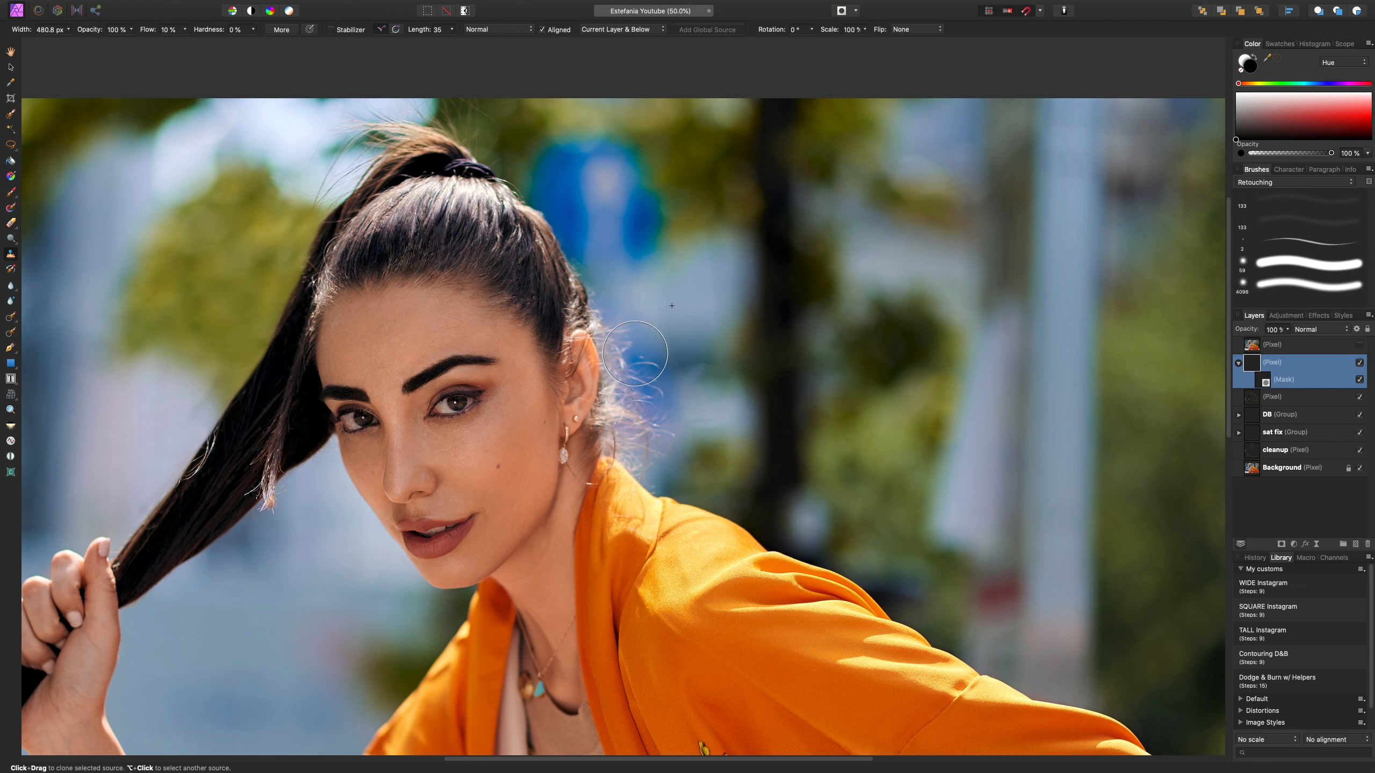
key(bracketleft)
drag(632, 349, 611, 322)
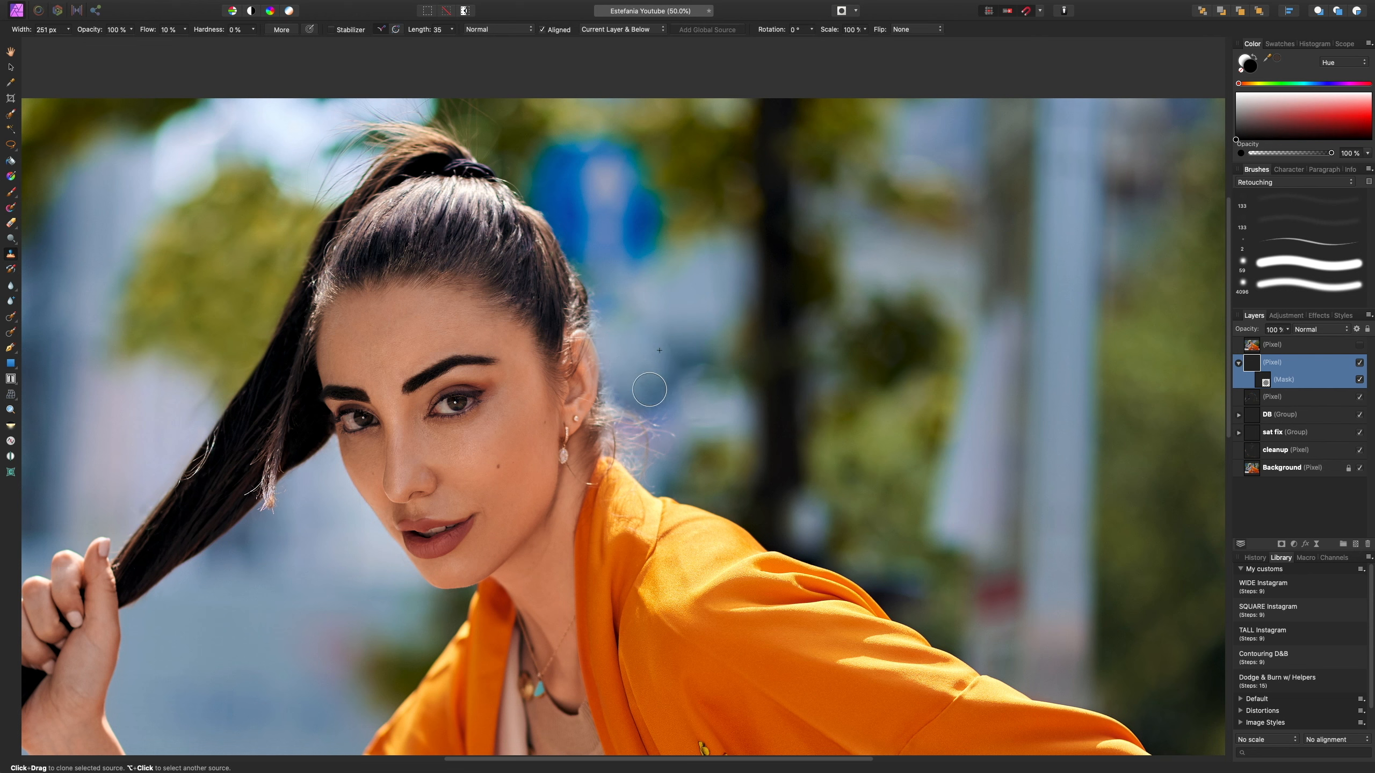
drag(658, 352, 661, 358)
- Clone background over the remaining flyaways between the ear and the jacket collar, adjusting the brush size
scroll(635, 418, down, 2)
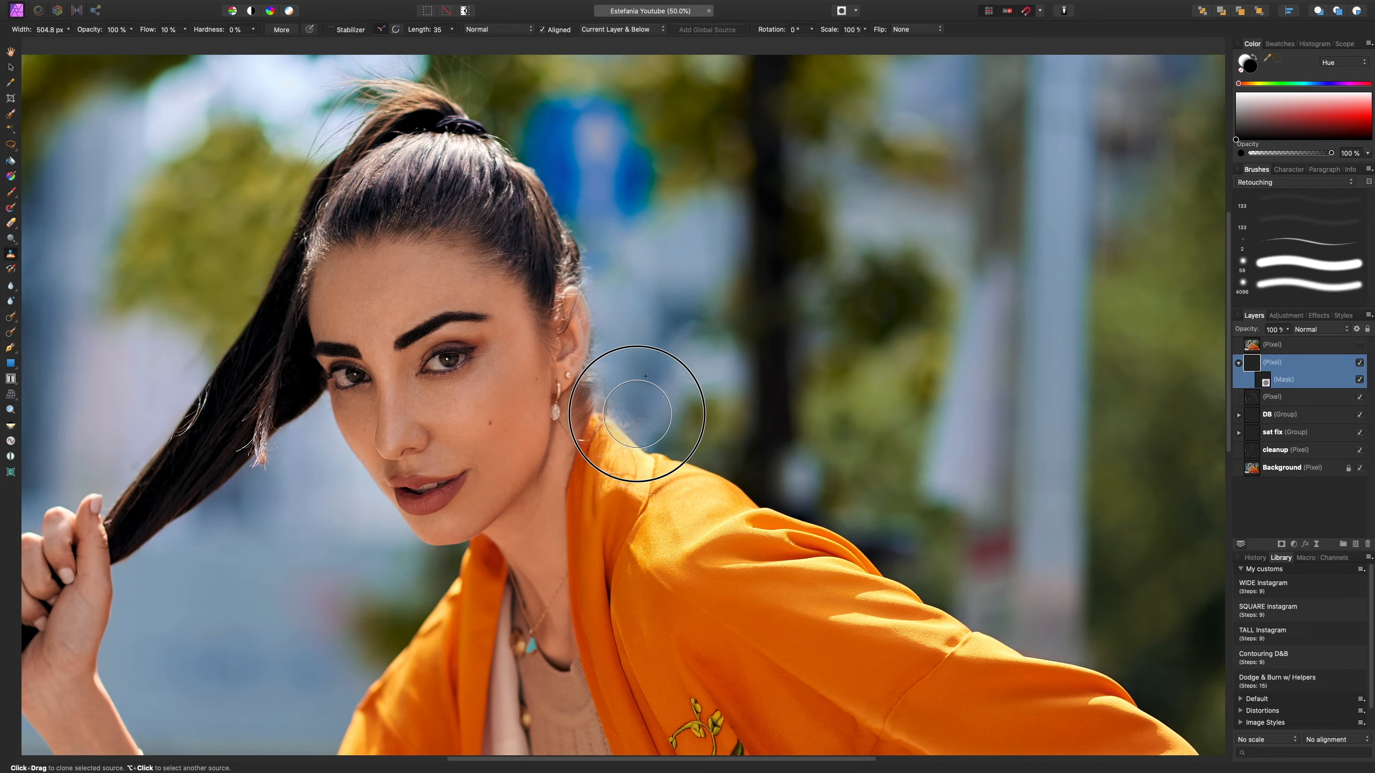
mouse_move(650, 397)
mouse_down()
mouse_move(646, 442)
mouse_move(660, 340)
mouse_move(645, 440)
mouse_up()
key(bracketleft)
key(bracketleft)
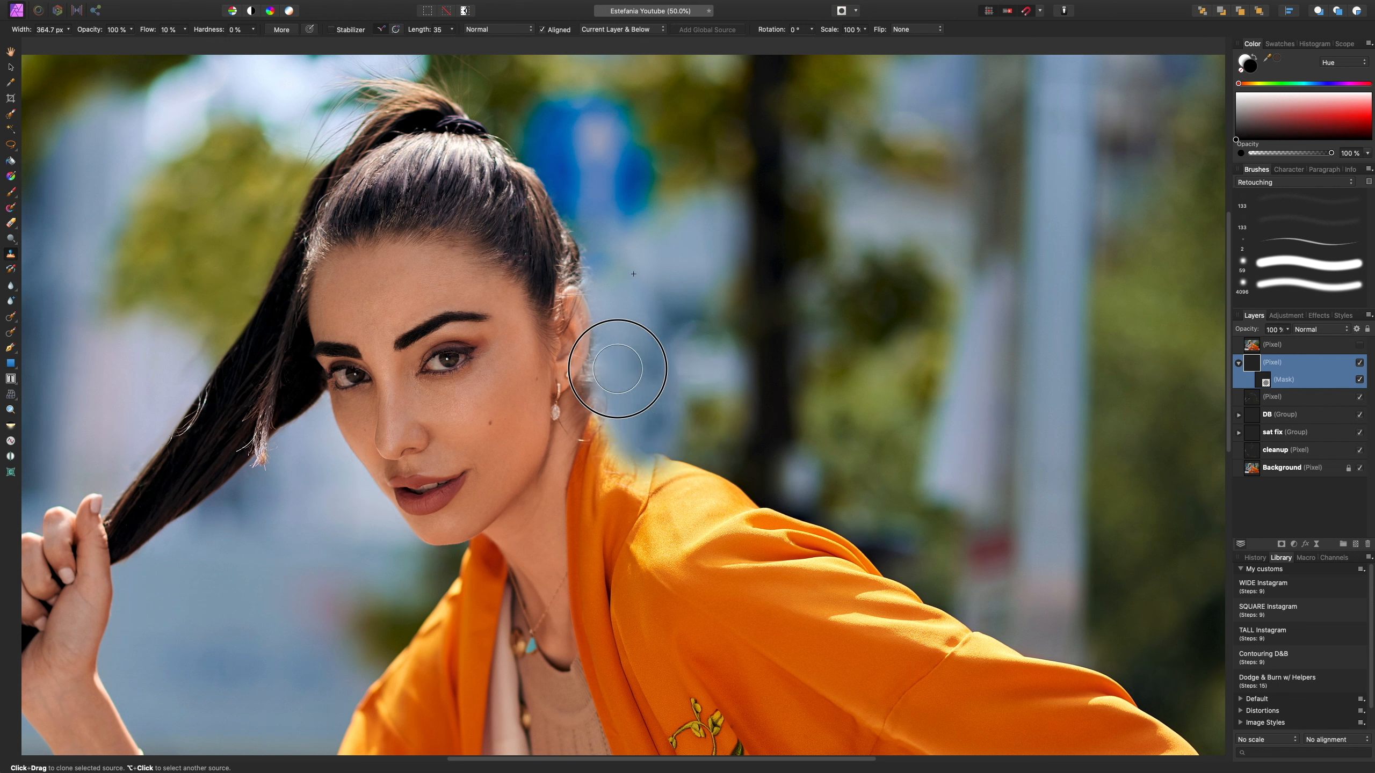
mouse_move(618, 369)
mouse_down()
mouse_move(643, 305)
mouse_move(604, 360)
mouse_move(604, 296)
mouse_move(596, 391)
mouse_move(602, 274)
mouse_move(624, 253)
mouse_up()
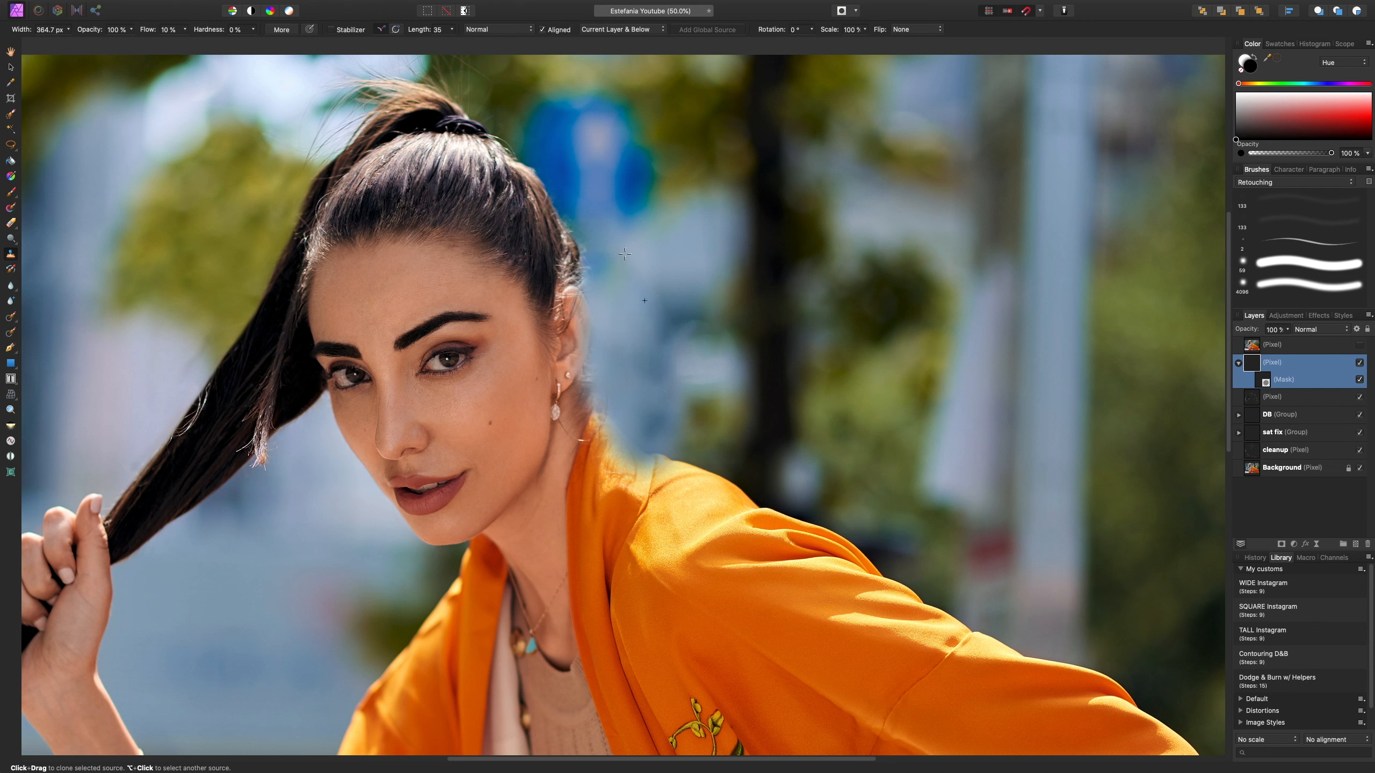
- Sample the background behind the head and clone it along the hair edge above the ear with a smaller brush
alt+click(600, 263)
key(bracketleft)
key(bracketleft)
key(bracketleft)
key(bracketleft)
drag(589, 251, 603, 252)
- Clone background along the back edge of the hair from the crown down beside the blue sign
key(super+plus)
drag(564, 89, 592, 460)
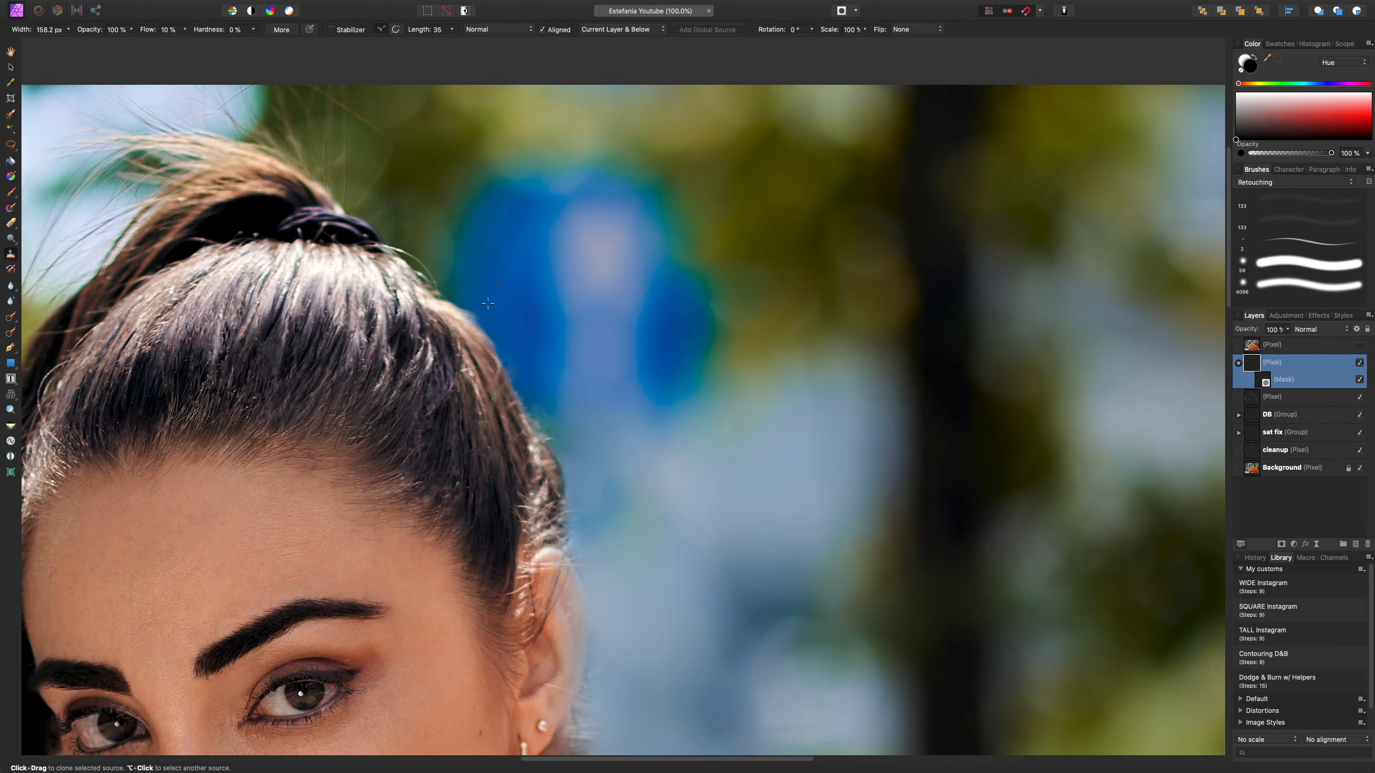
key([)
key([)
mouse_move(482, 301)
mouse_down()
mouse_move(513, 356)
mouse_move(533, 345)
mouse_up()
key(bracketleft)
key(bracketright)
drag(548, 381, 528, 293)
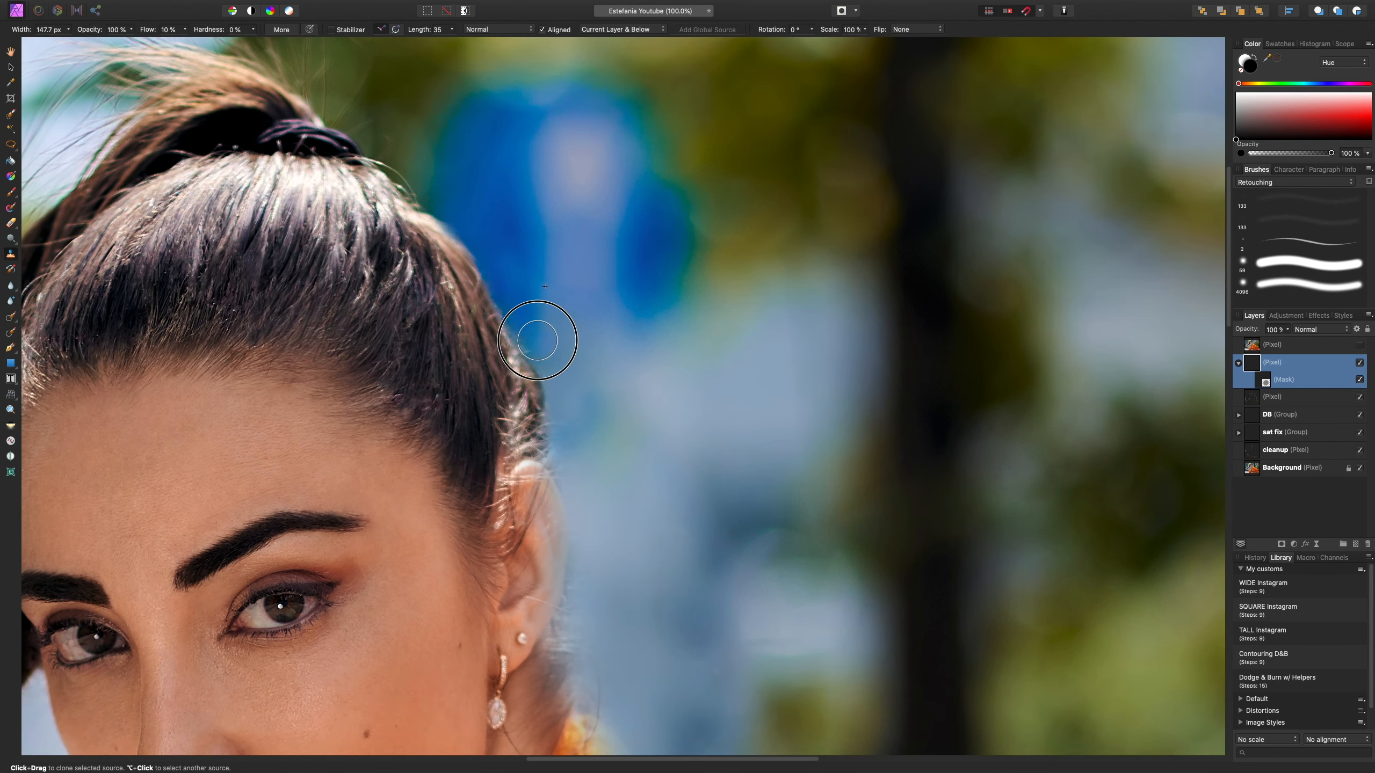
- Sample the background beside the head, enlarge the Clone Brush, and clone down along the ear's outer edge
scroll(593, 316, down, 5)
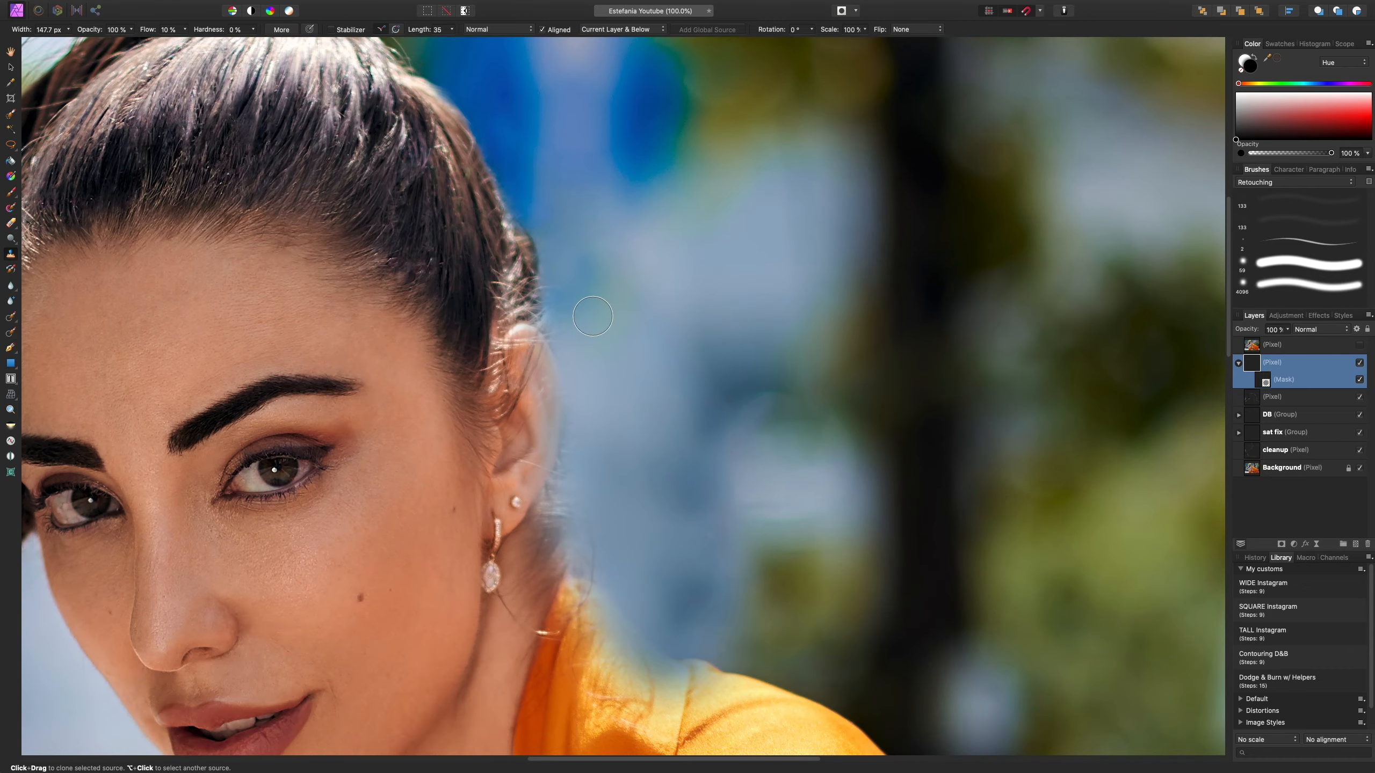
alt+click(583, 274)
key(bracketright)
key(bracketright)
mouse_move(566, 308)
mouse_down()
mouse_move(562, 293)
mouse_move(576, 460)
mouse_up()
scroll(576, 460, down, 2)
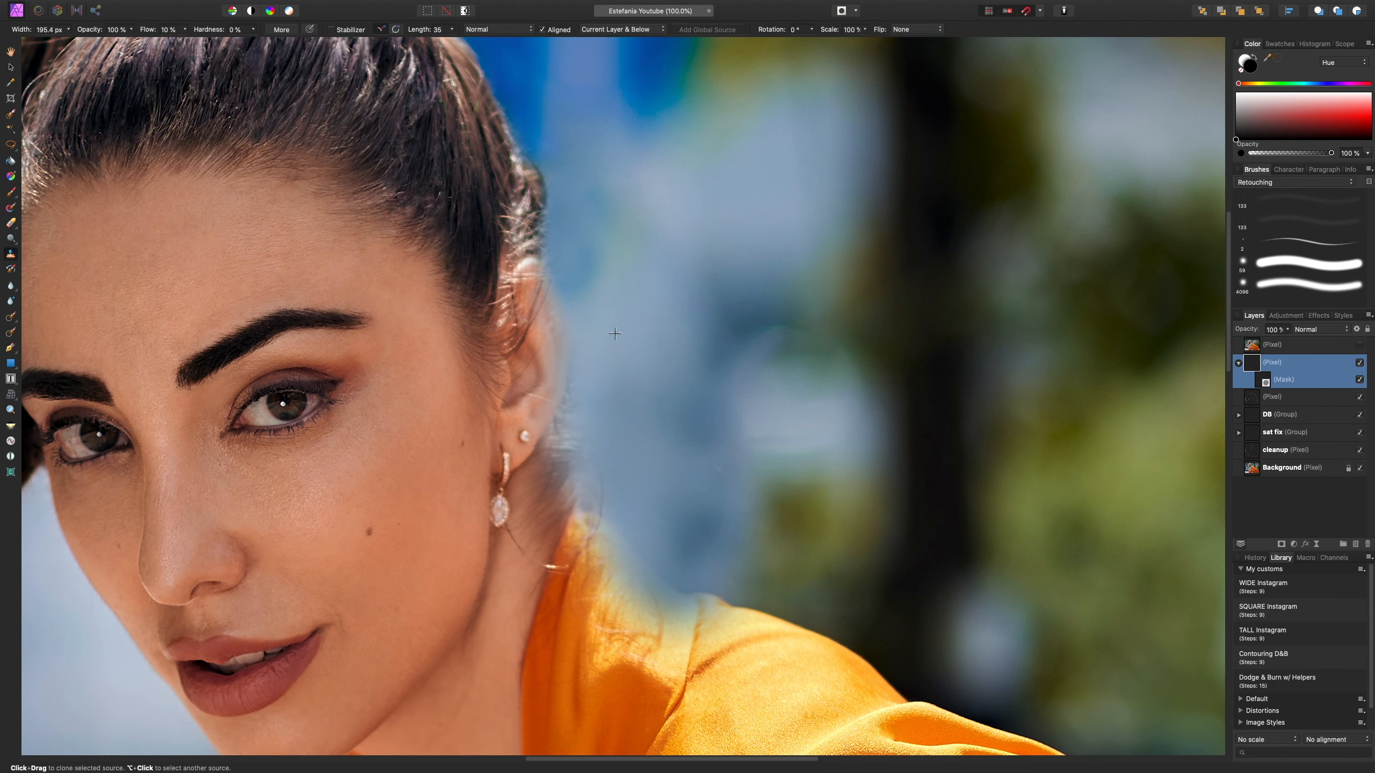
- Reduce the Clone Brush to 158.7 px and clone background over the stray hairs between the neck and the shoulder
key(bracketright)
key(bracketright)
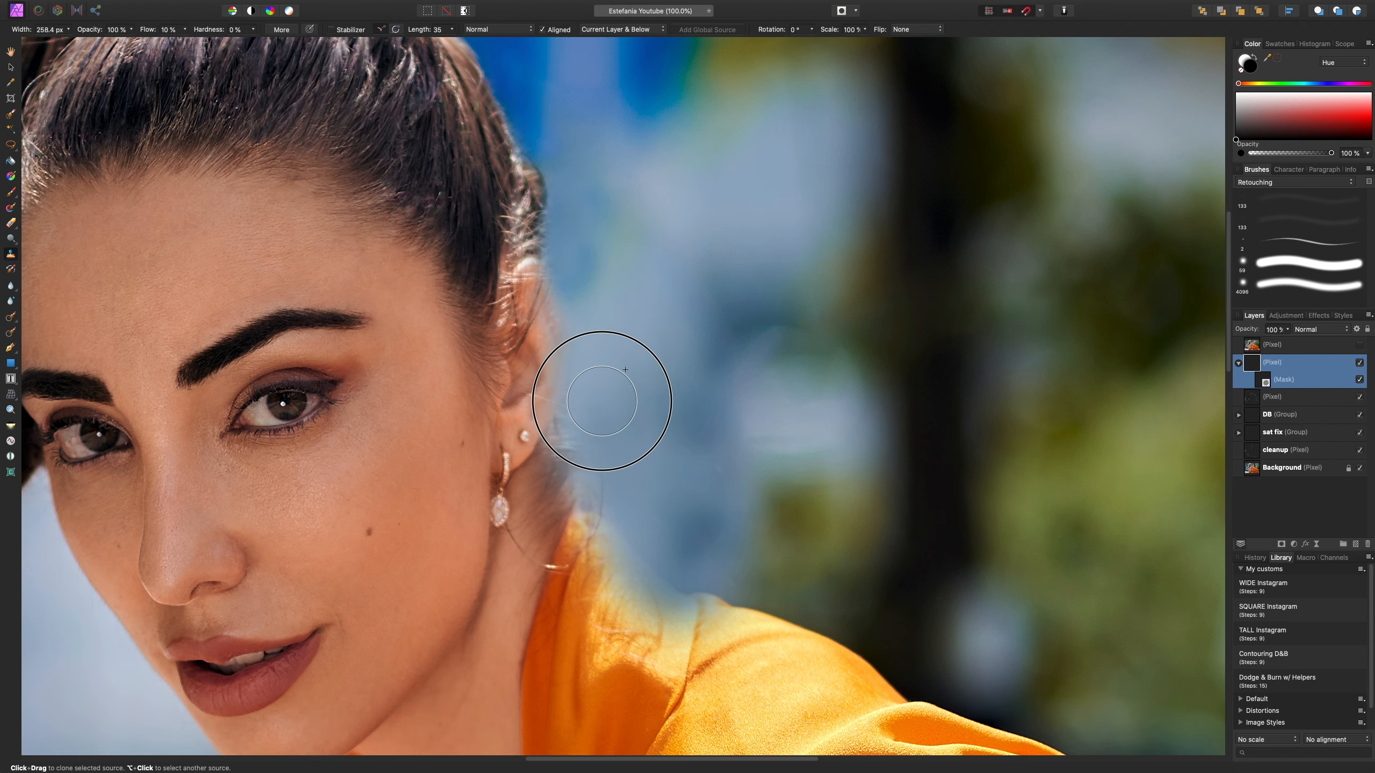
key(bracketleft)
key(bracketleft)
key(bracketleft)
mouse_move(618, 429)
mouse_down()
mouse_move(601, 511)
mouse_move(625, 491)
mouse_move(630, 448)
mouse_move(609, 521)
mouse_move(618, 510)
mouse_move(651, 531)
mouse_up()
alt+click(633, 450)
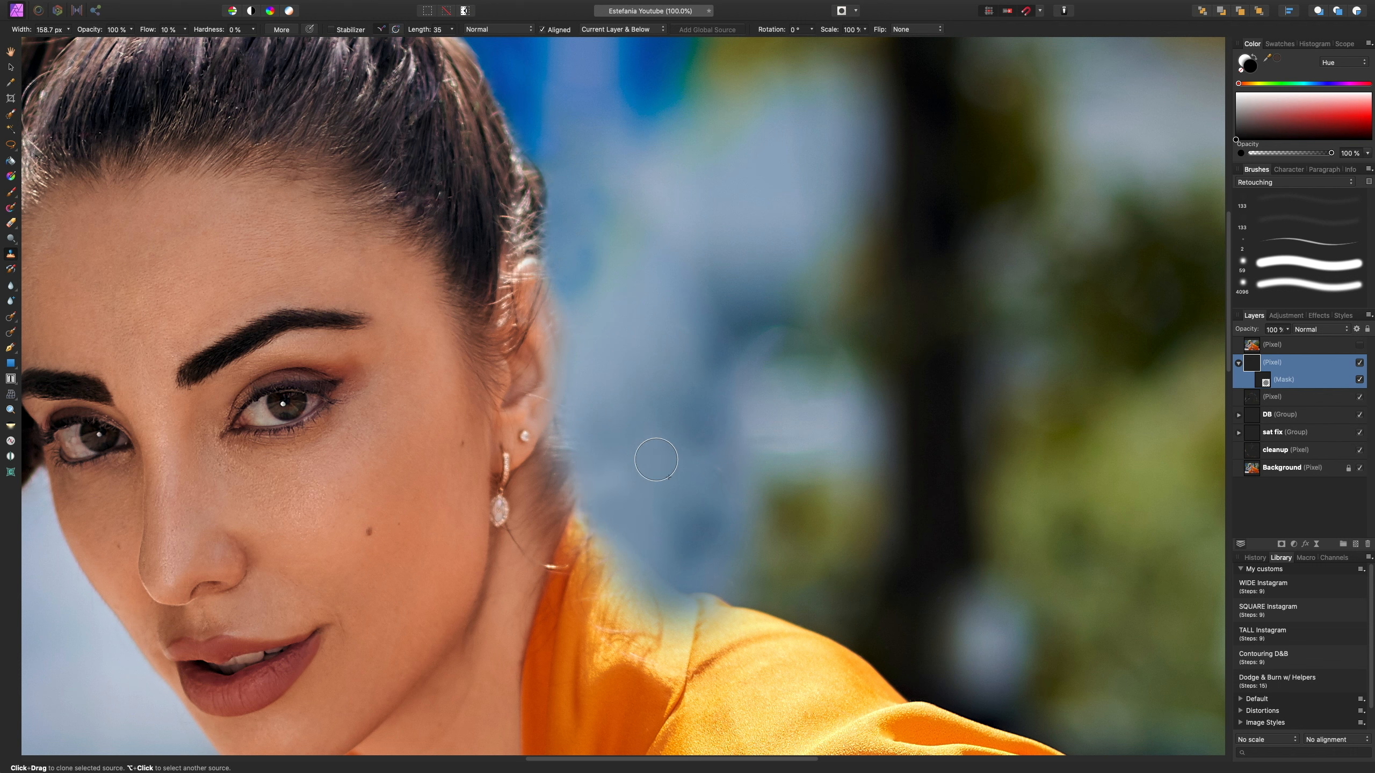
- Paint black on the mask to restore the ear, neck hair and jacket collar, and white to hide flyaways above the shoulder
click(1266, 383)
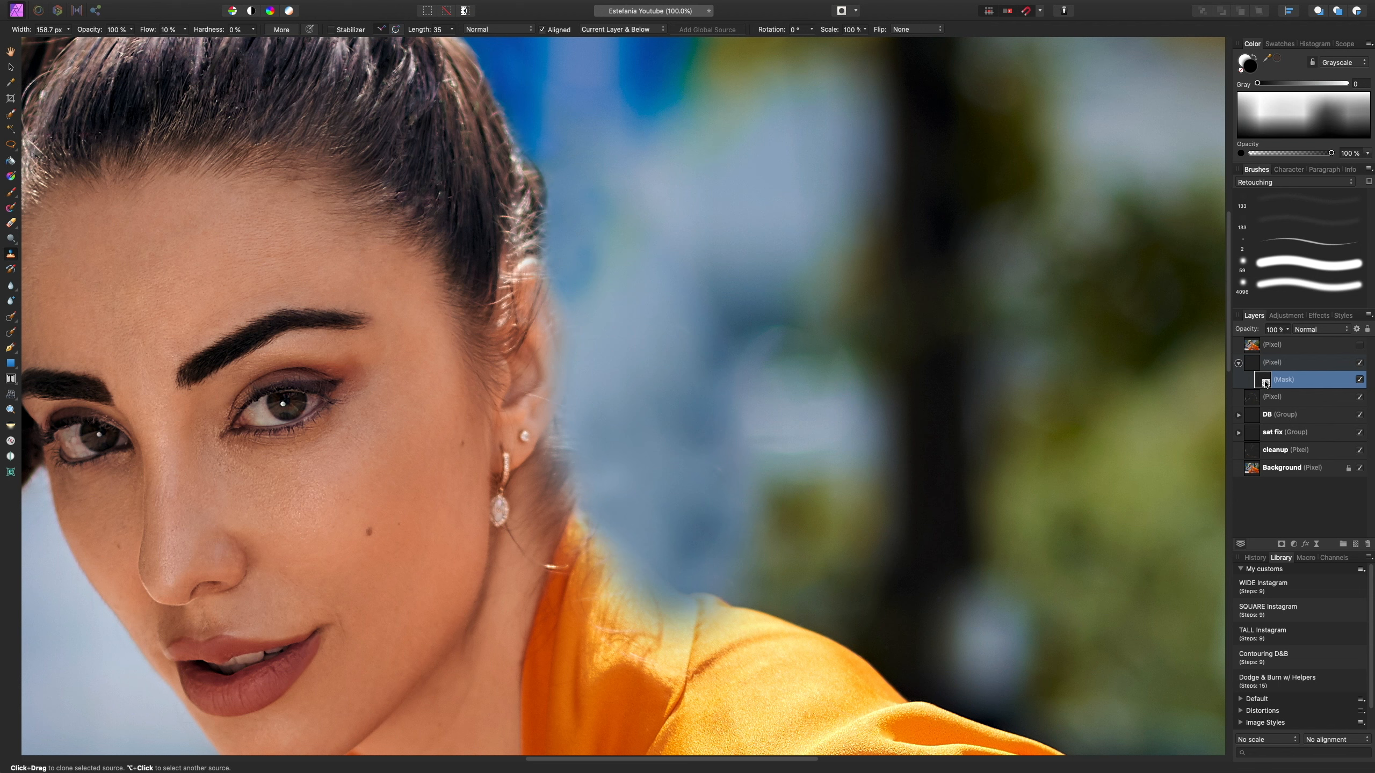
key(b)
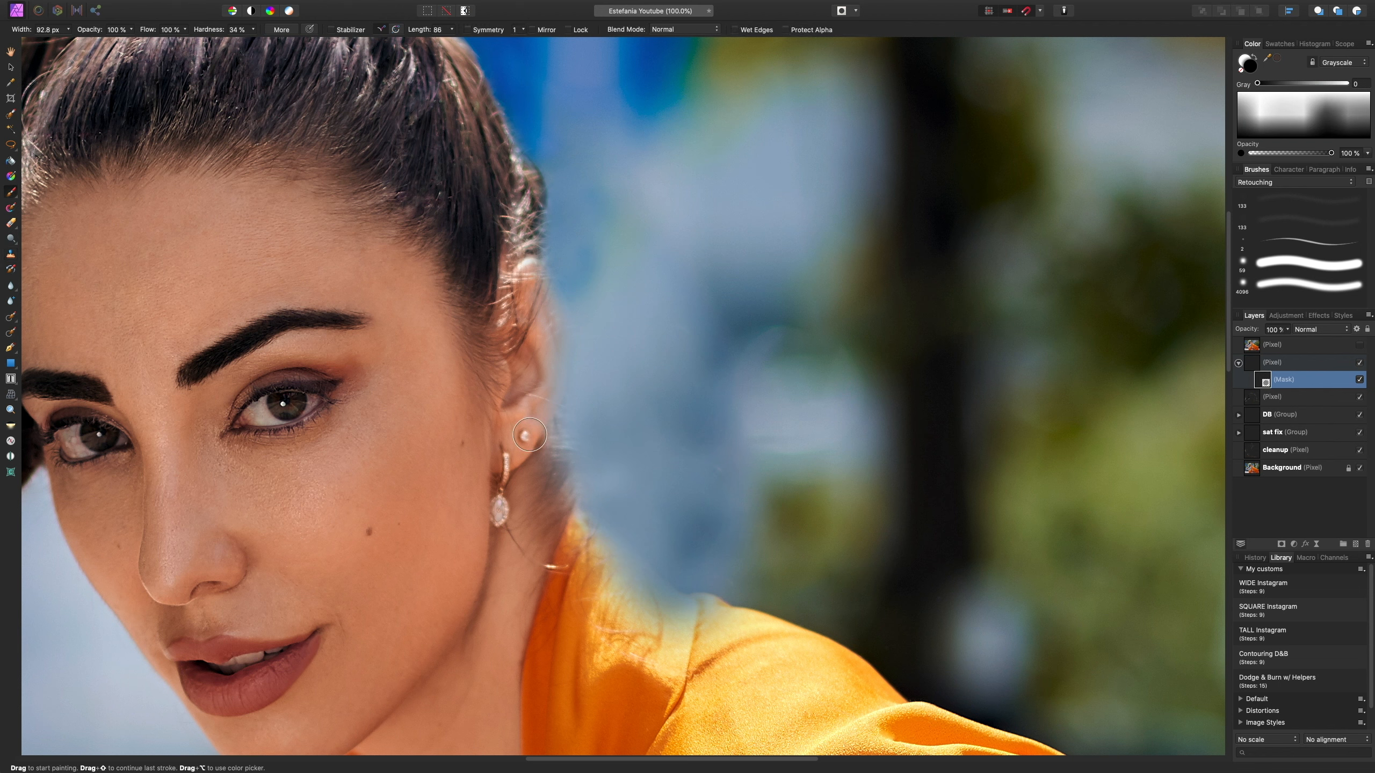
mouse_move(527, 353)
mouse_down()
mouse_move(528, 222)
mouse_move(544, 437)
mouse_move(574, 511)
mouse_move(683, 620)
mouse_move(592, 568)
mouse_move(642, 612)
mouse_move(634, 659)
mouse_move(663, 660)
mouse_move(650, 623)
mouse_move(711, 628)
mouse_move(575, 526)
mouse_move(754, 647)
mouse_move(576, 503)
mouse_move(542, 391)
mouse_move(533, 261)
mouse_move(549, 323)
mouse_move(534, 437)
mouse_move(545, 335)
mouse_move(537, 276)
mouse_up()
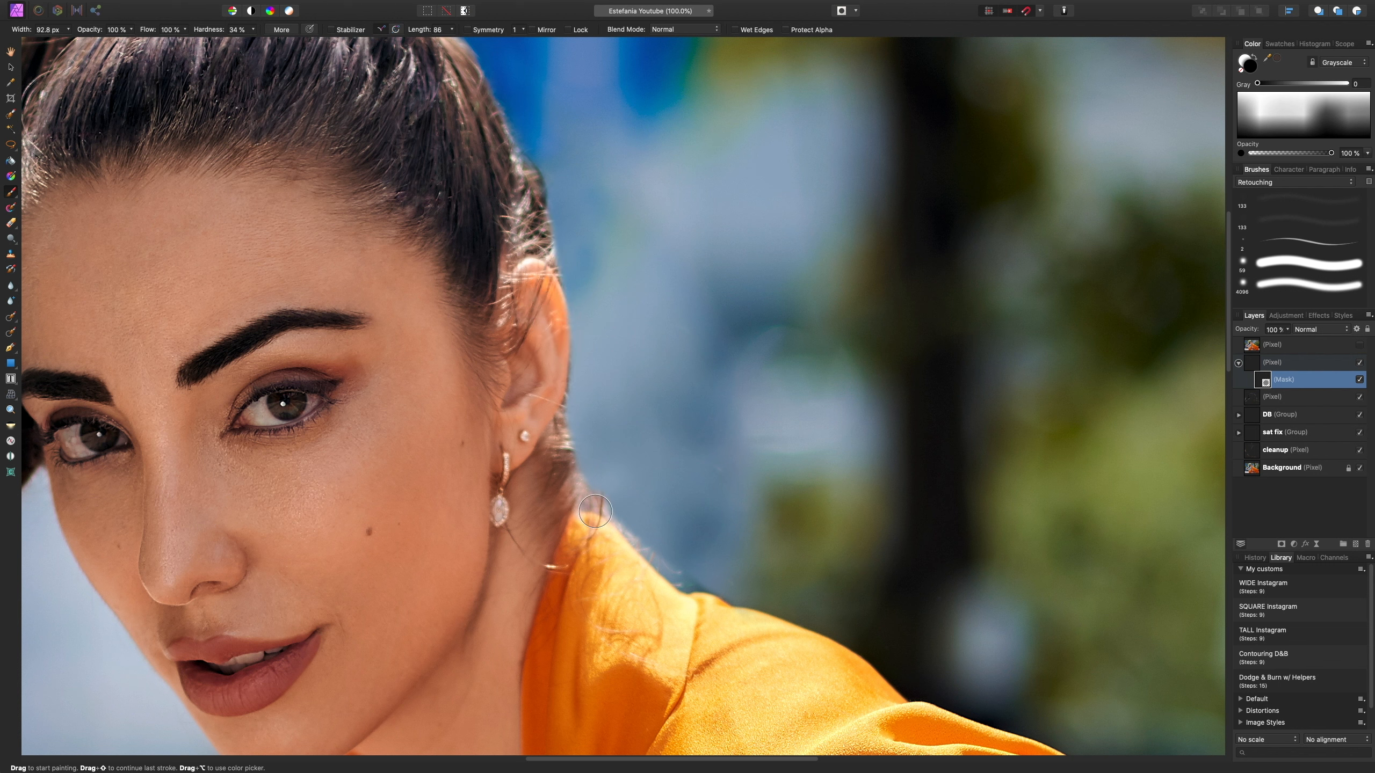
key(x)
mouse_move(684, 556)
mouse_down()
mouse_move(698, 573)
mouse_move(629, 513)
mouse_move(678, 565)
mouse_move(750, 587)
mouse_up()
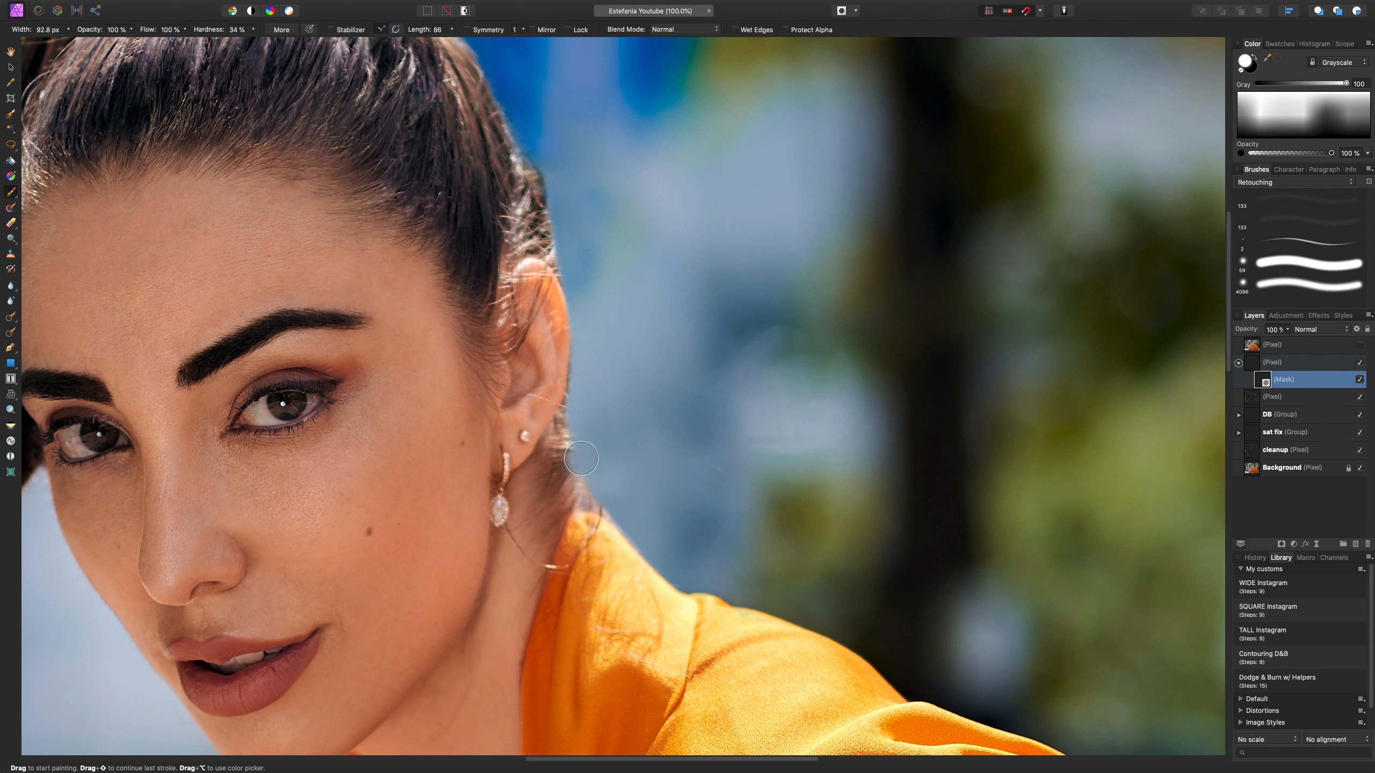
- Set a thin black brush with 0% hardness and 38% flow, and paint fine hair strands back on the mask behind the ear
key(x)
key(bracketleft)
key(bracketleft)
key(bracketleft)
key(bracketleft)
key(bracketleft)
drag(253, 30, 211, 49)
drag(185, 29, 129, 50)
key(bracketright)
key(bracketright)
mouse_move(570, 402)
mouse_down()
mouse_move(571, 381)
mouse_move(564, 436)
mouse_move(583, 438)
mouse_up()
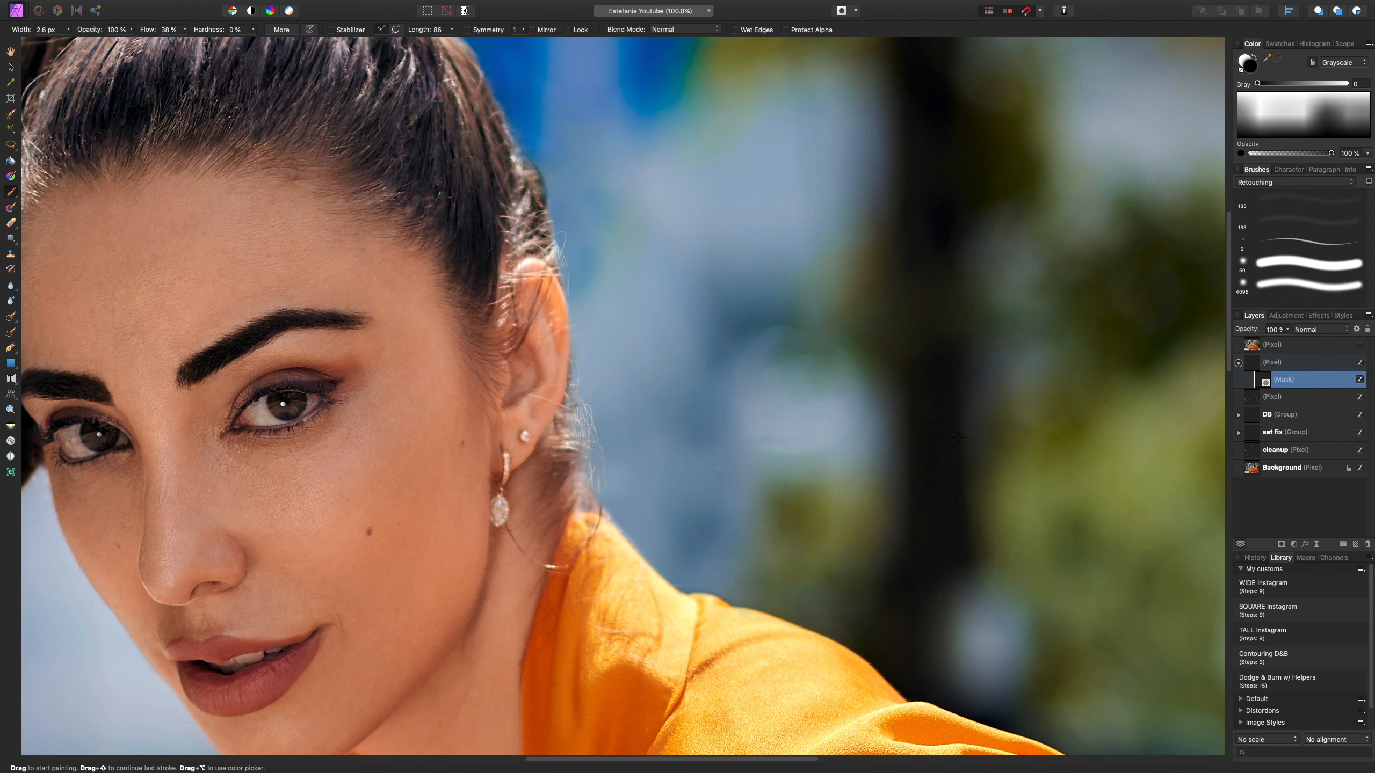
- Compare the whole photo with the mask and the cloned layer switched off and on
key(super+0)
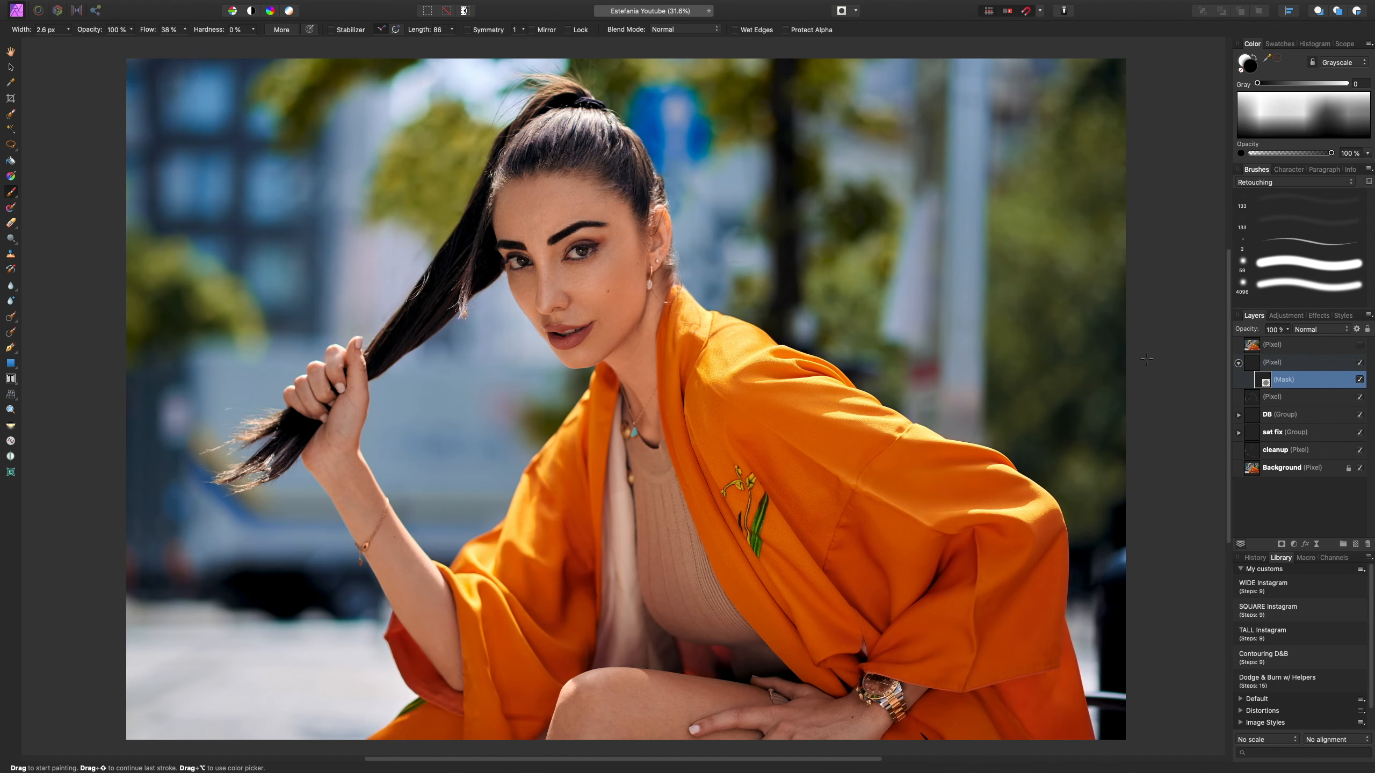
click(1360, 380)
click(1359, 380)
click(1359, 380)
click(1360, 380)
click(1360, 362)
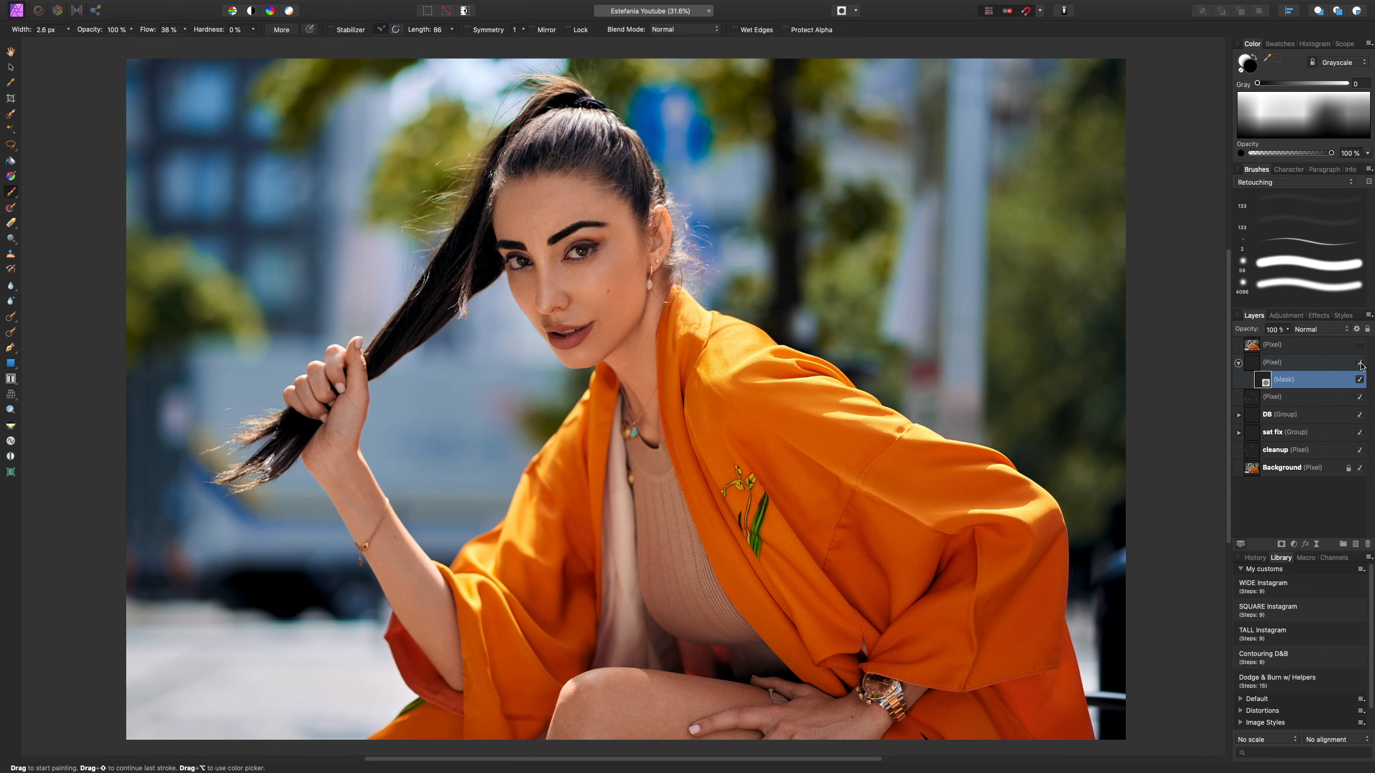
click(1359, 363)
click(1360, 363)
click(1361, 362)
key(super+minus)
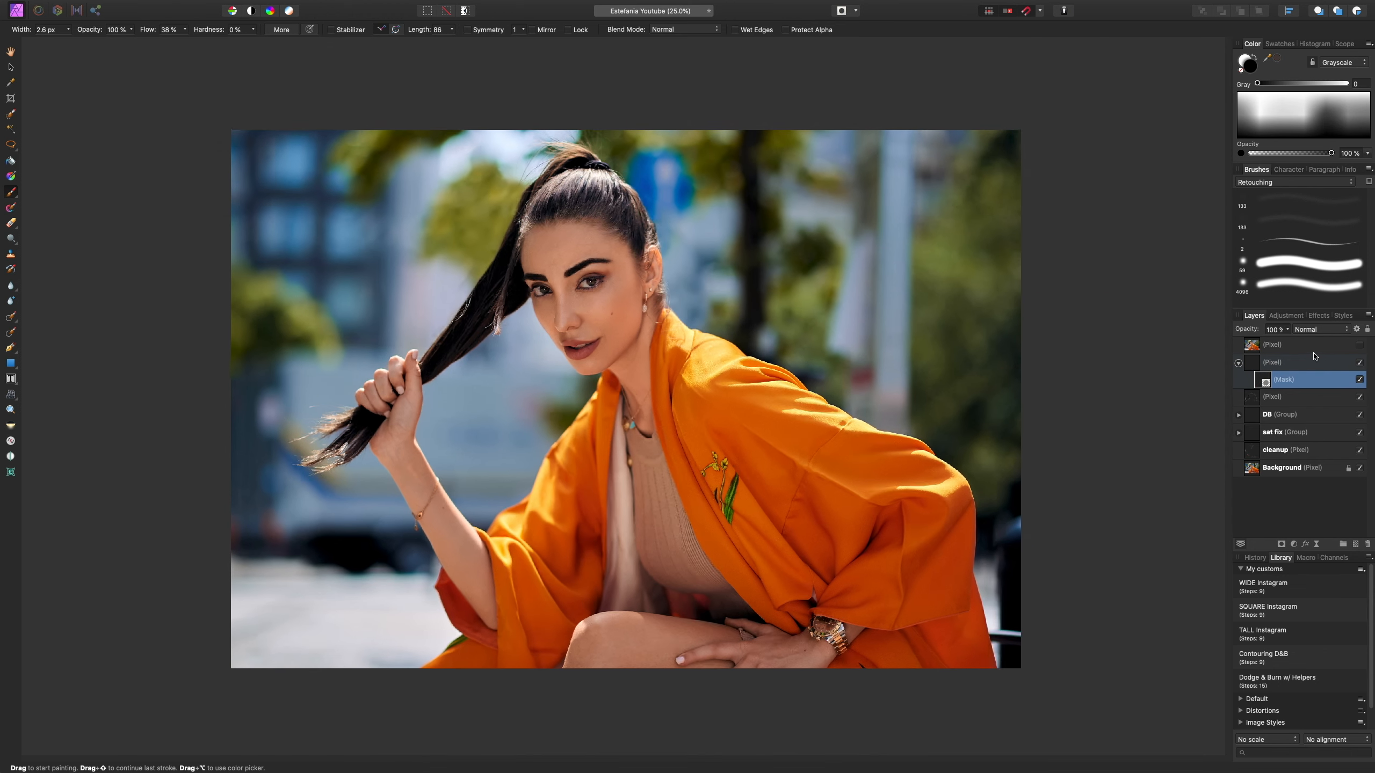
- Inspect the restored strands around the ear and along the back of the hair up close
key(super+1)
key(super+plus)
drag(836, 325, 675, 593)
drag(833, 211, 654, 556)
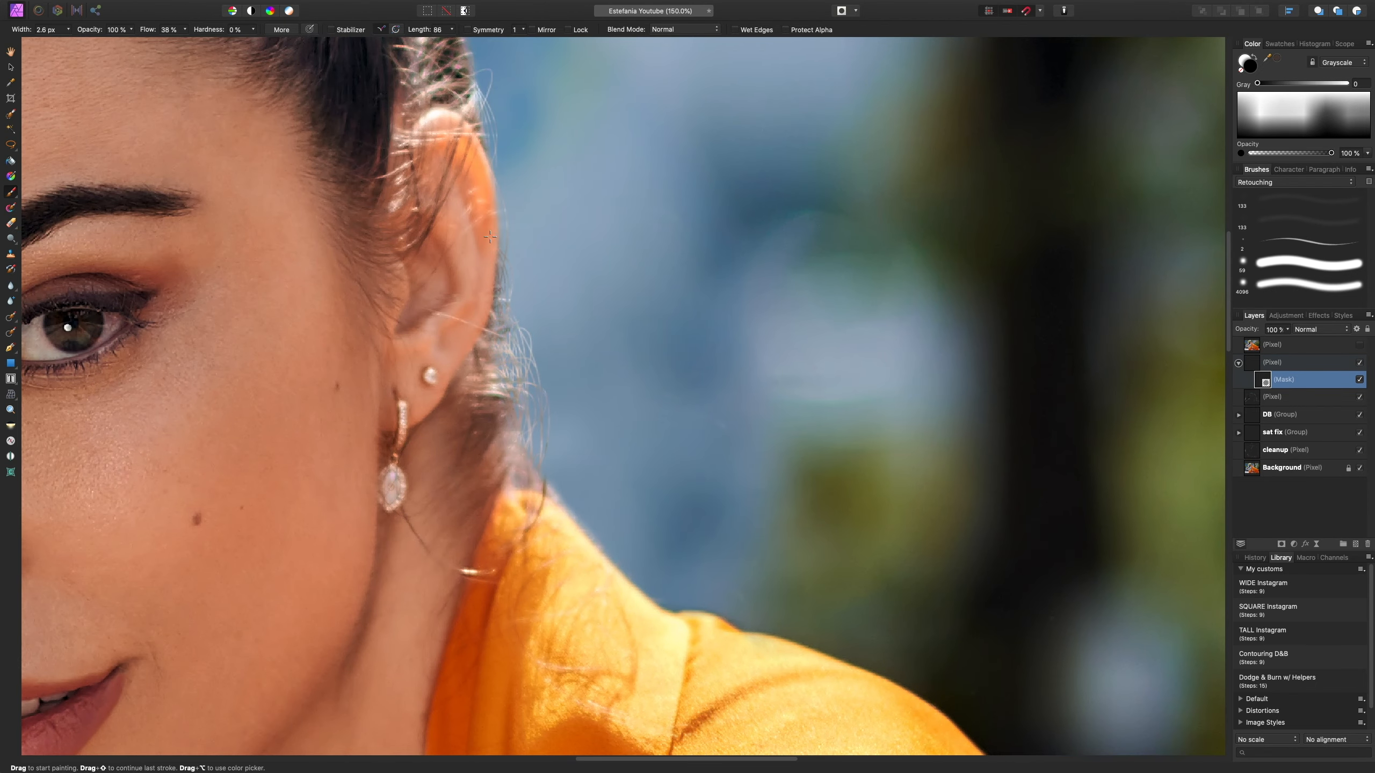
scroll(490, 236, up, 5)
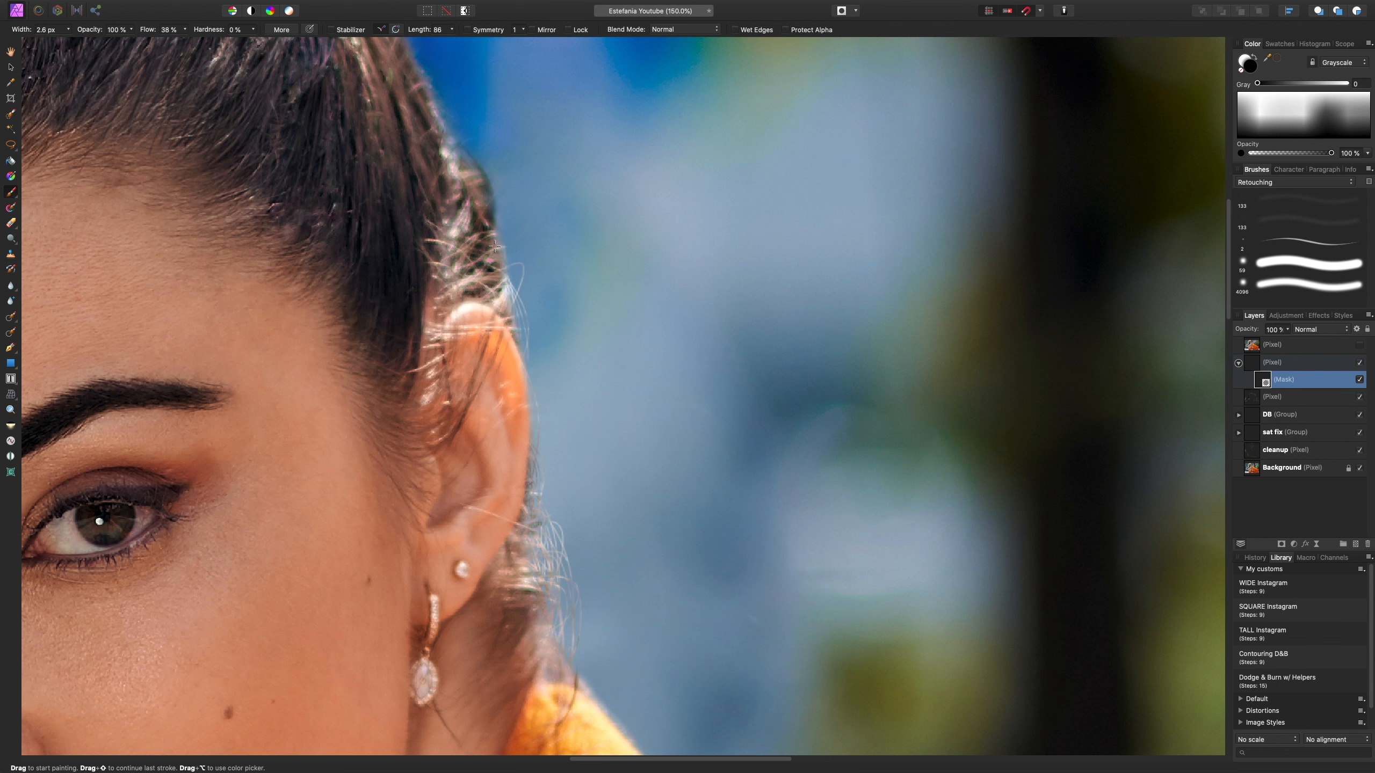
mouse_move(490, 251)
mouse_down()
mouse_move(468, 234)
mouse_move(499, 232)
mouse_move(487, 257)
mouse_move(488, 236)
mouse_move(504, 255)
mouse_move(512, 236)
mouse_up()
scroll(474, 186, up, 5)
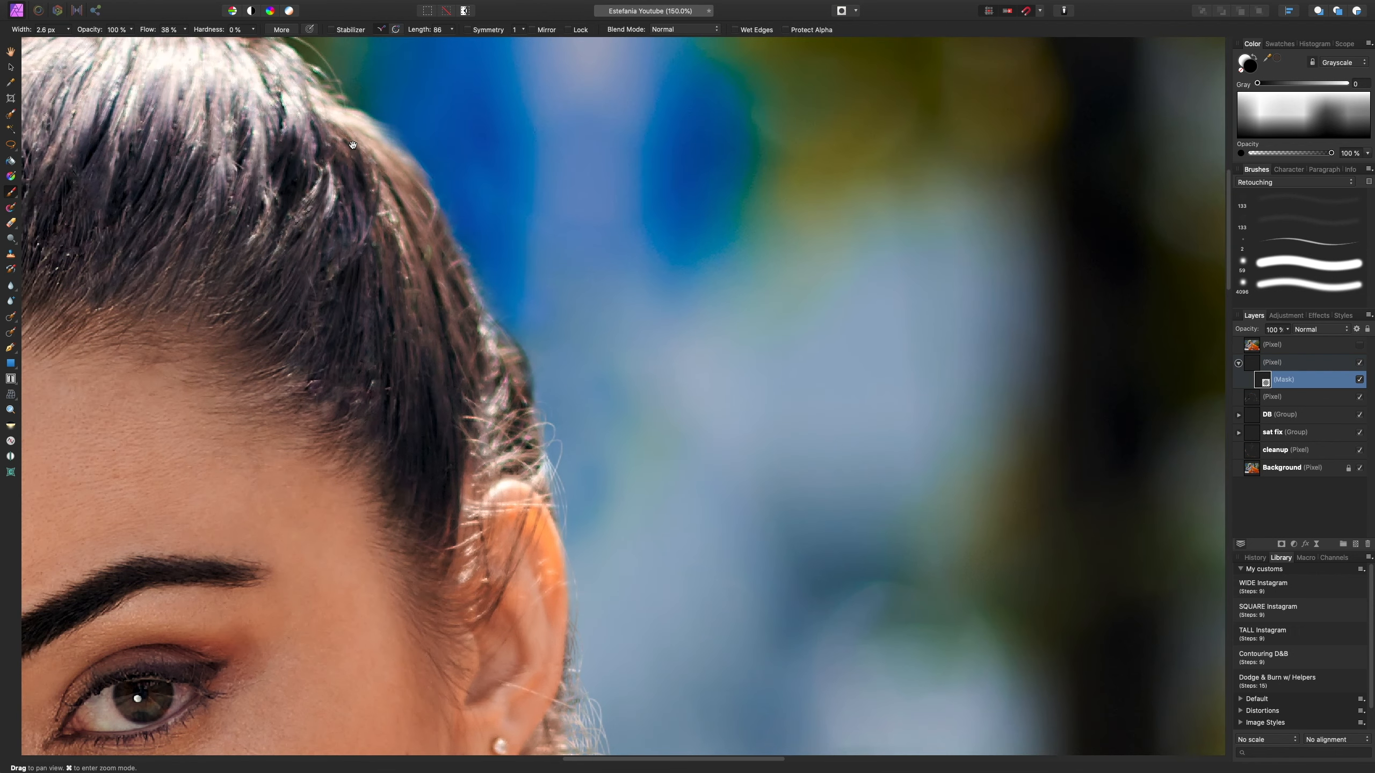
scroll(445, 230, up, 5)
mouse_move(438, 268)
mouse_down()
mouse_move(527, 385)
mouse_move(477, 324)
mouse_move(507, 359)
mouse_up()
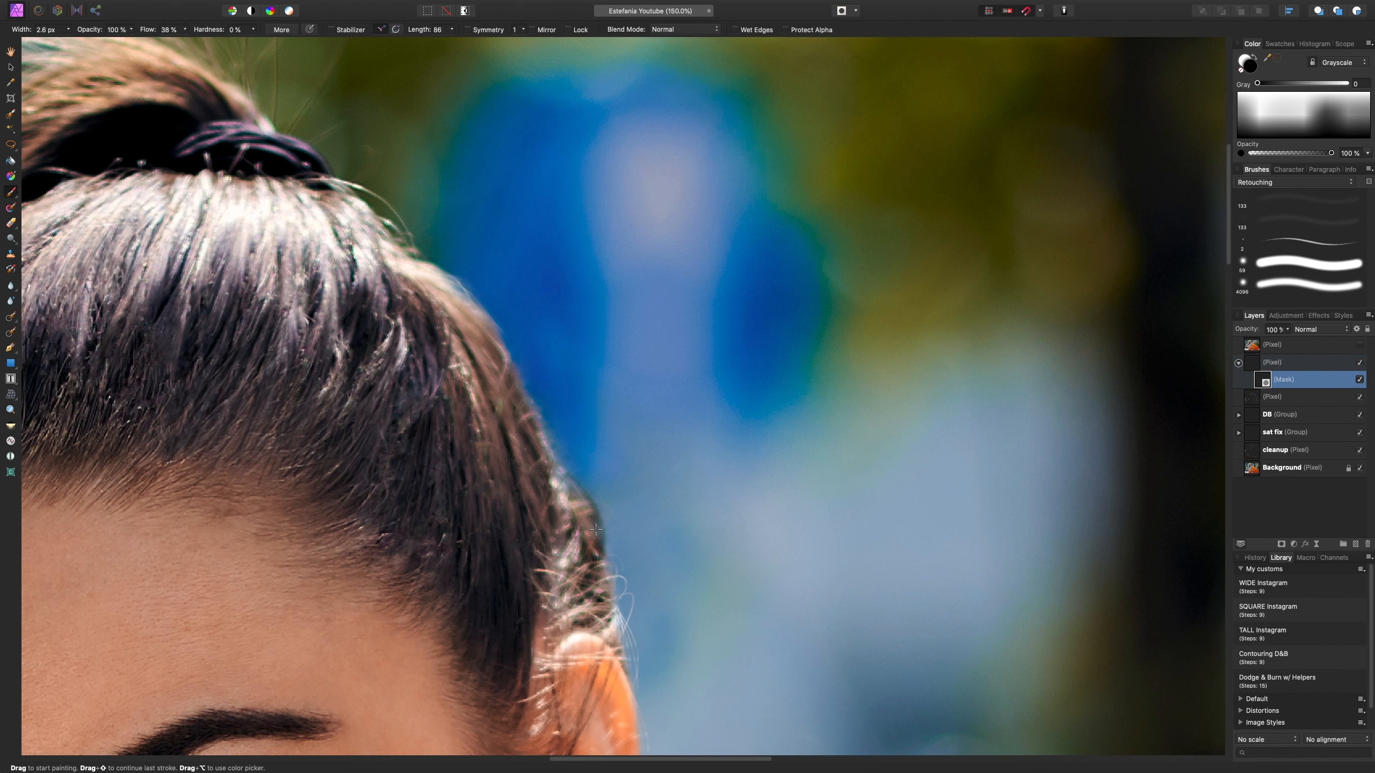
scroll(596, 530, down, 10)
scroll(596, 530, right, 4)
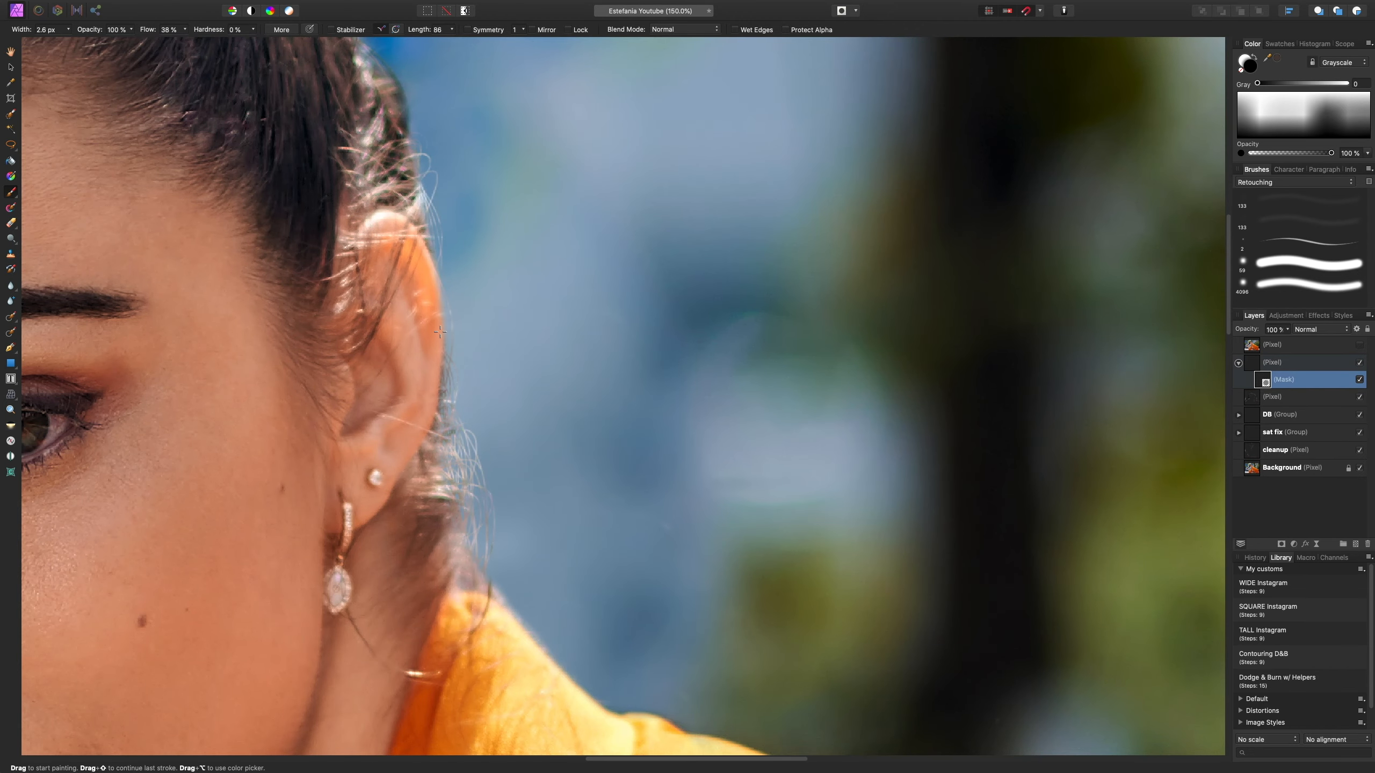
- Touch up the fine strands on the mask along the ear's outer edge and on the neck hair below it
drag(438, 341, 449, 310)
mouse_move(426, 500)
mouse_down()
mouse_move(460, 492)
mouse_move(454, 452)
mouse_move(457, 476)
mouse_move(460, 461)
mouse_move(429, 494)
mouse_move(508, 508)
mouse_up()
key(super+0)
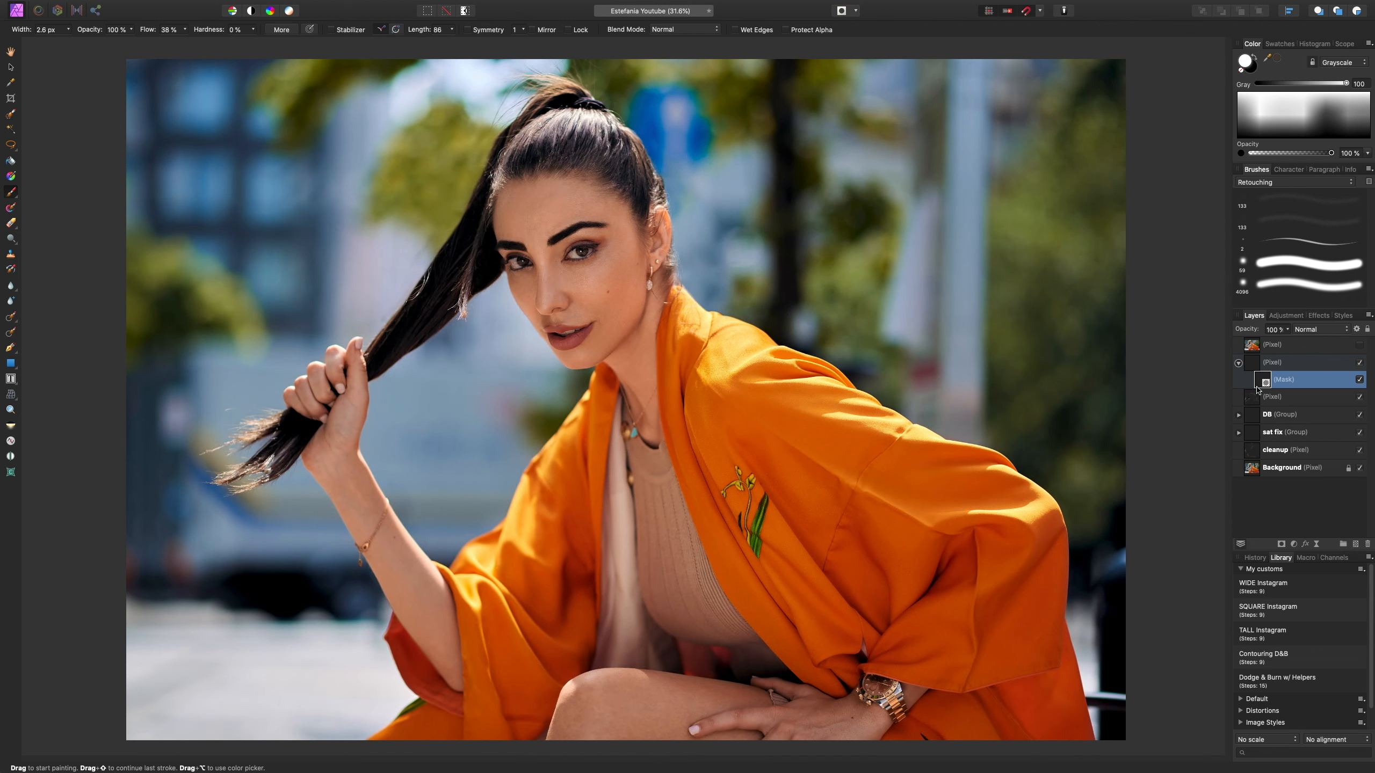
- Compare the whole photo with the masked cloned layer switched off and on
click(1361, 363)
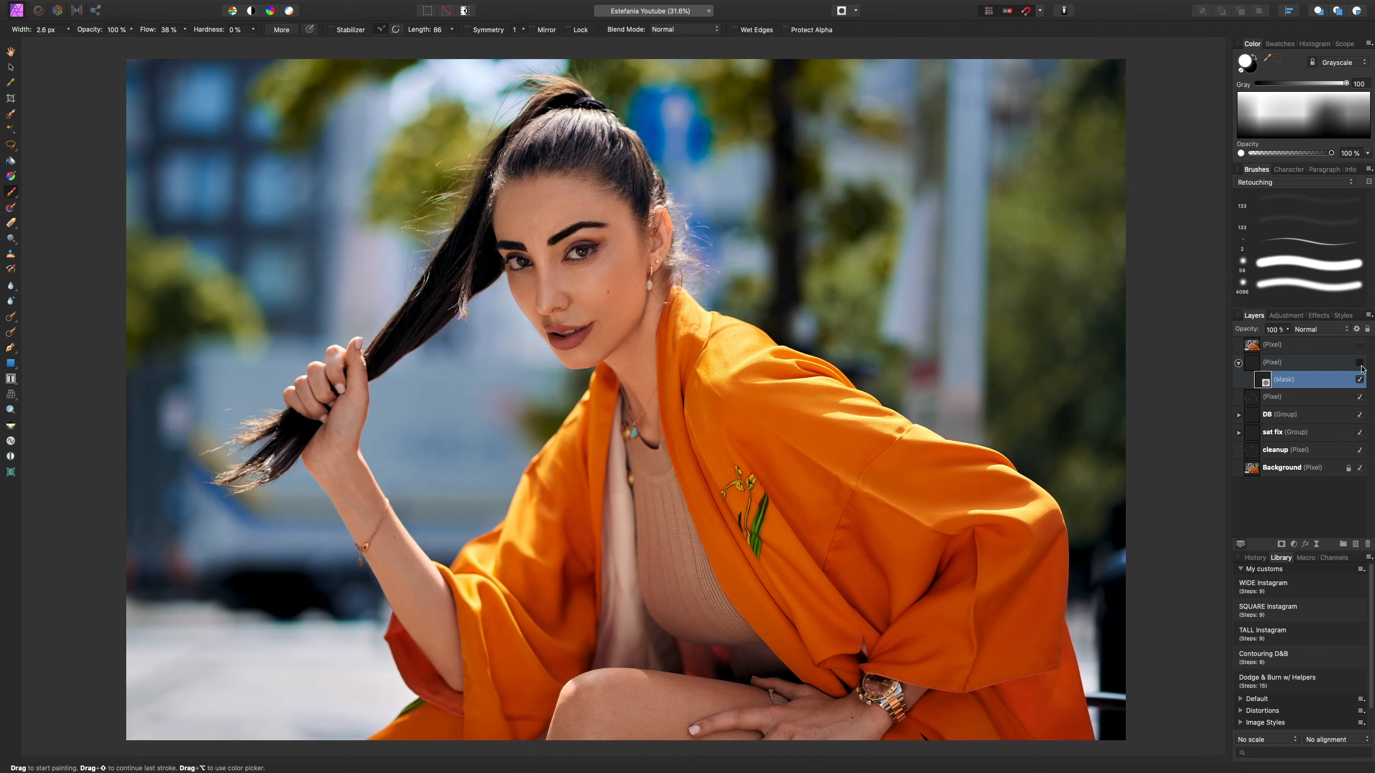
click(1360, 363)
click(1361, 365)
click(1361, 364)
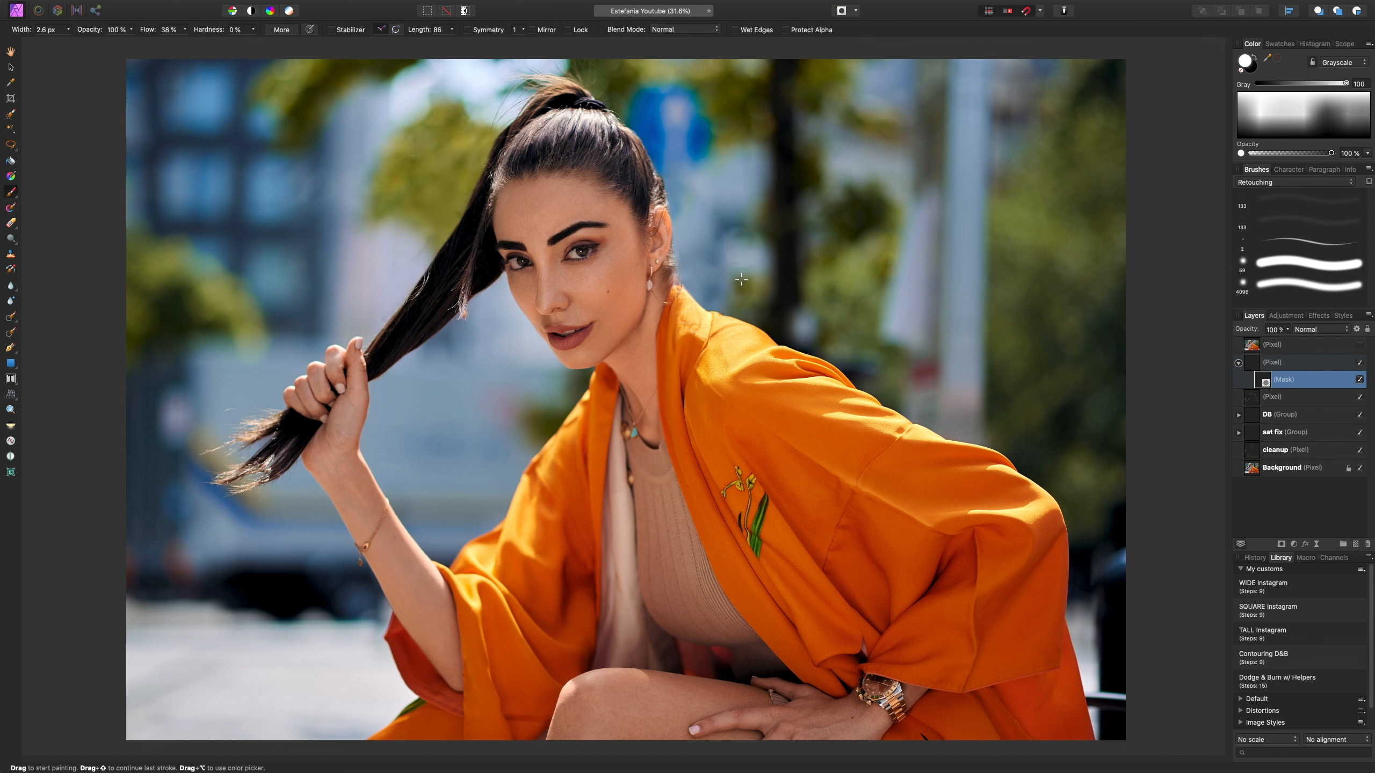
- Add a new pixel layer above the masked cloned layer for cleaning up the ponytail
click(1280, 370)
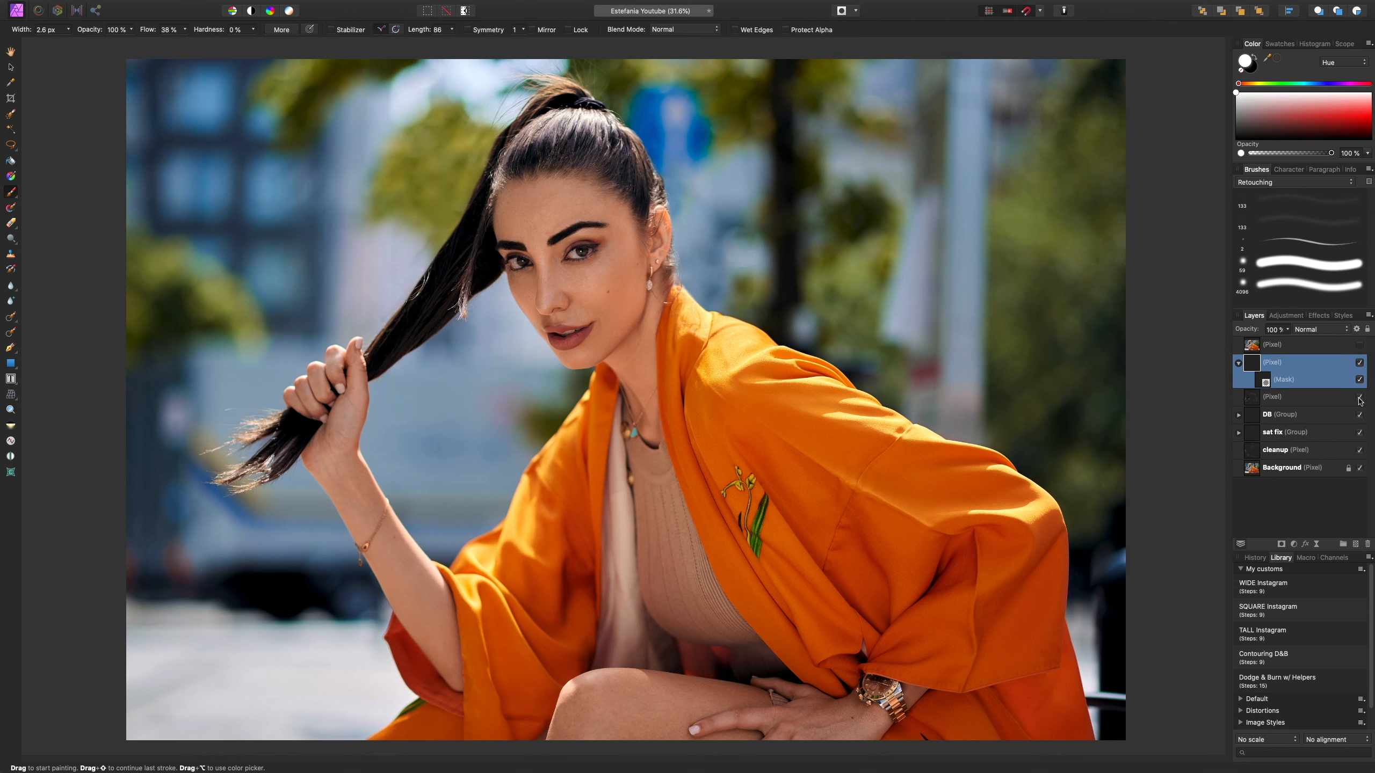
key(super+shift+n)
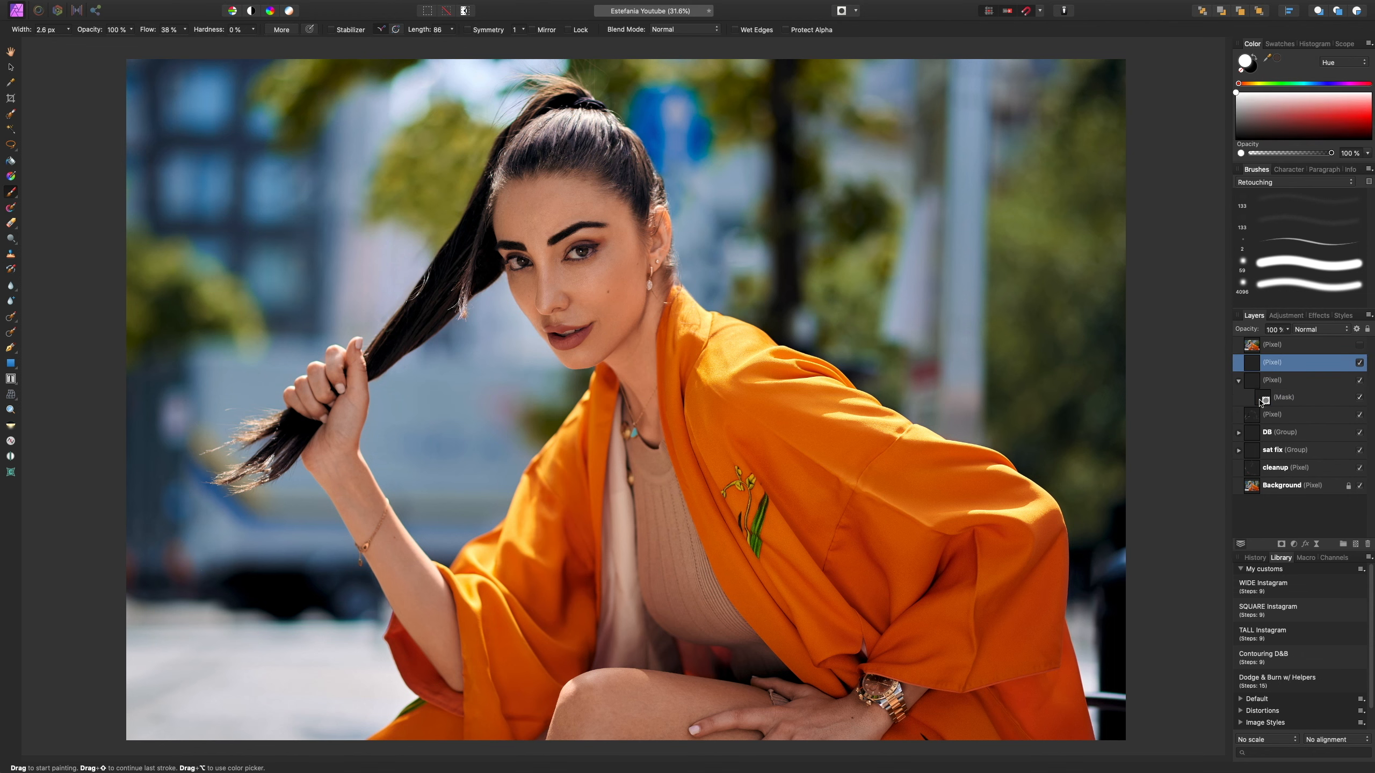
key(super+plus)
key(super+plus)
drag(141, 206, 776, 627)
key(super+plus)
key(super+plus)
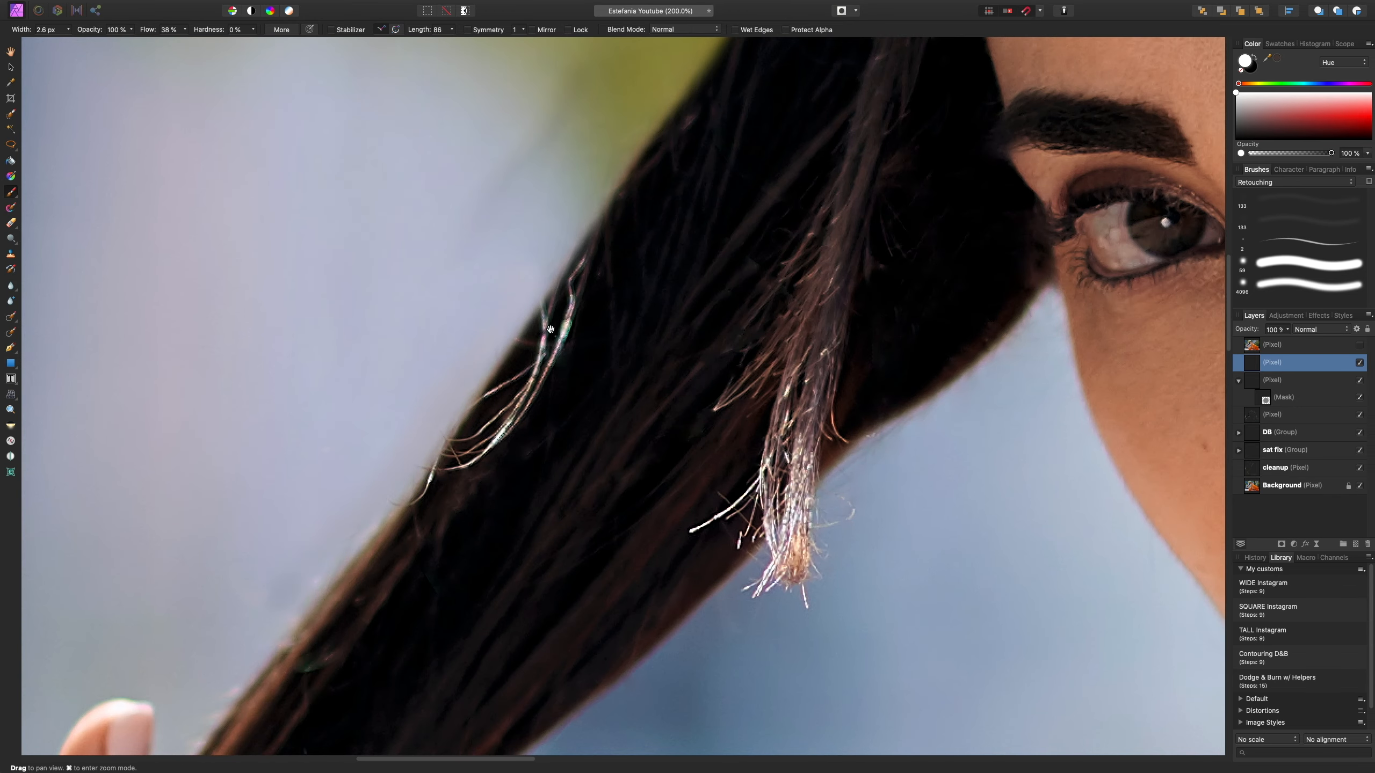
- Inpaint the bright stray strands along the ponytail's outer edge with a brush about 16 px wide, sampling the current layer and below
key(j)
mouse_move(581, 296)
mouse_down()
mouse_move(536, 391)
mouse_move(555, 370)
mouse_move(543, 325)
mouse_move(541, 372)
mouse_move(500, 441)
mouse_up()
key(])
key(])
mouse_move(540, 360)
mouse_down()
mouse_move(496, 401)
mouse_move(553, 341)
mouse_up()
mouse_move(515, 434)
mouse_down()
mouse_move(460, 465)
mouse_move(472, 436)
mouse_move(528, 416)
mouse_up()
drag(490, 406, 528, 374)
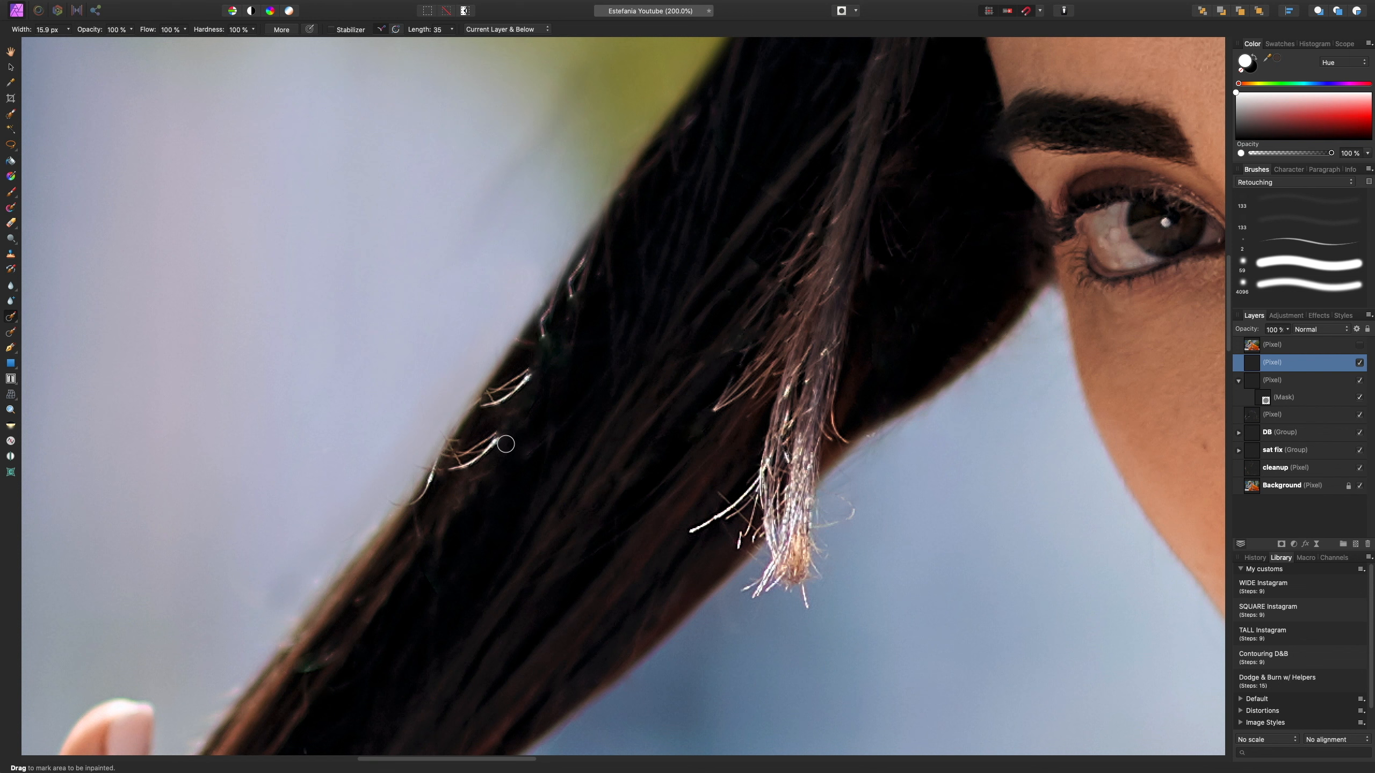
mouse_move(503, 436)
mouse_down()
mouse_move(459, 468)
mouse_move(497, 434)
mouse_move(460, 464)
mouse_move(484, 441)
mouse_move(452, 451)
mouse_move(414, 501)
mouse_up()
- Inpaint the remaining bright strand ends along the ponytail's outer edge with a brush about 8 px wide
key([)
key([)
key([)
key([)
mouse_move(487, 410)
mouse_down()
mouse_move(533, 366)
mouse_move(581, 274)
mouse_up()
mouse_move(535, 372)
mouse_down()
mouse_move(490, 398)
mouse_move(509, 405)
mouse_up()
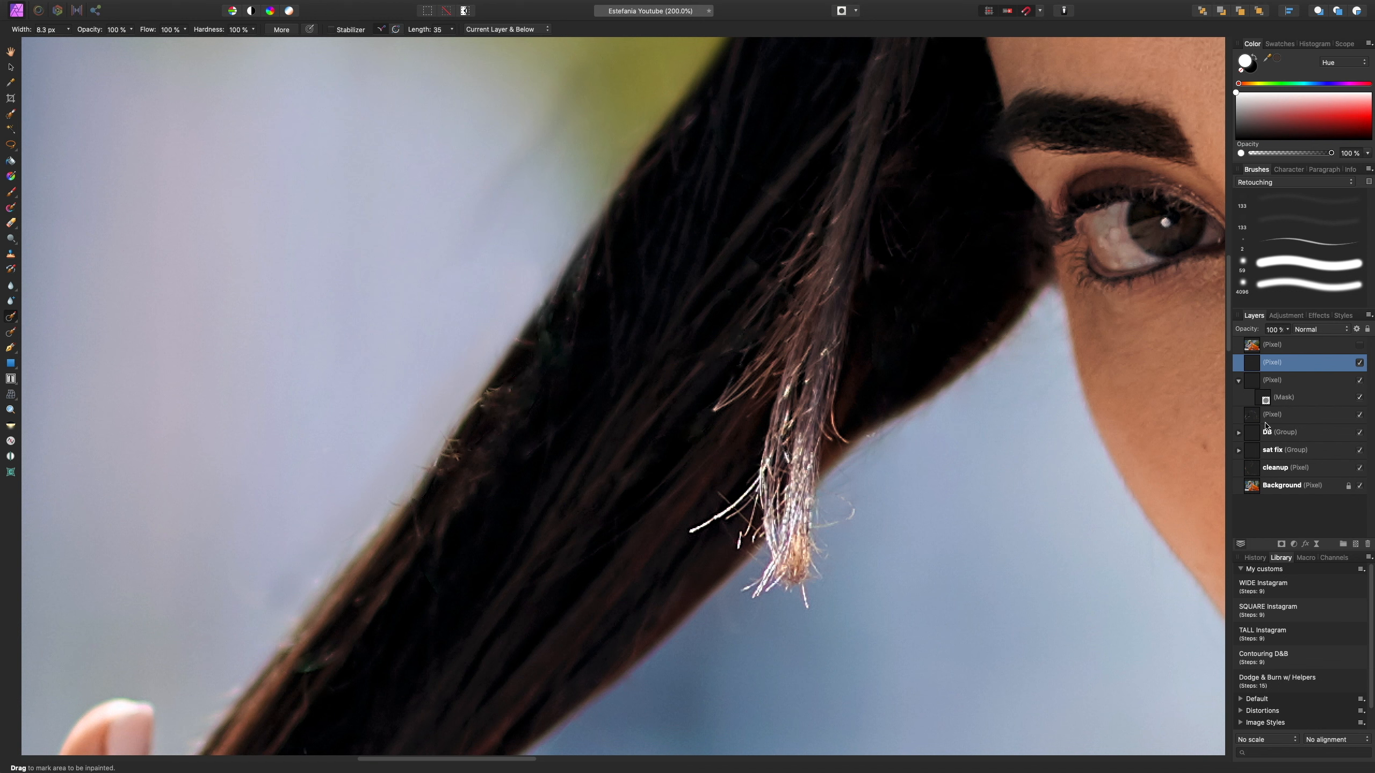
- Sample the dark hair colour for the Paint Brush and set it to 6% flow and about 71 px width
key(b)
alt+click(577, 368)
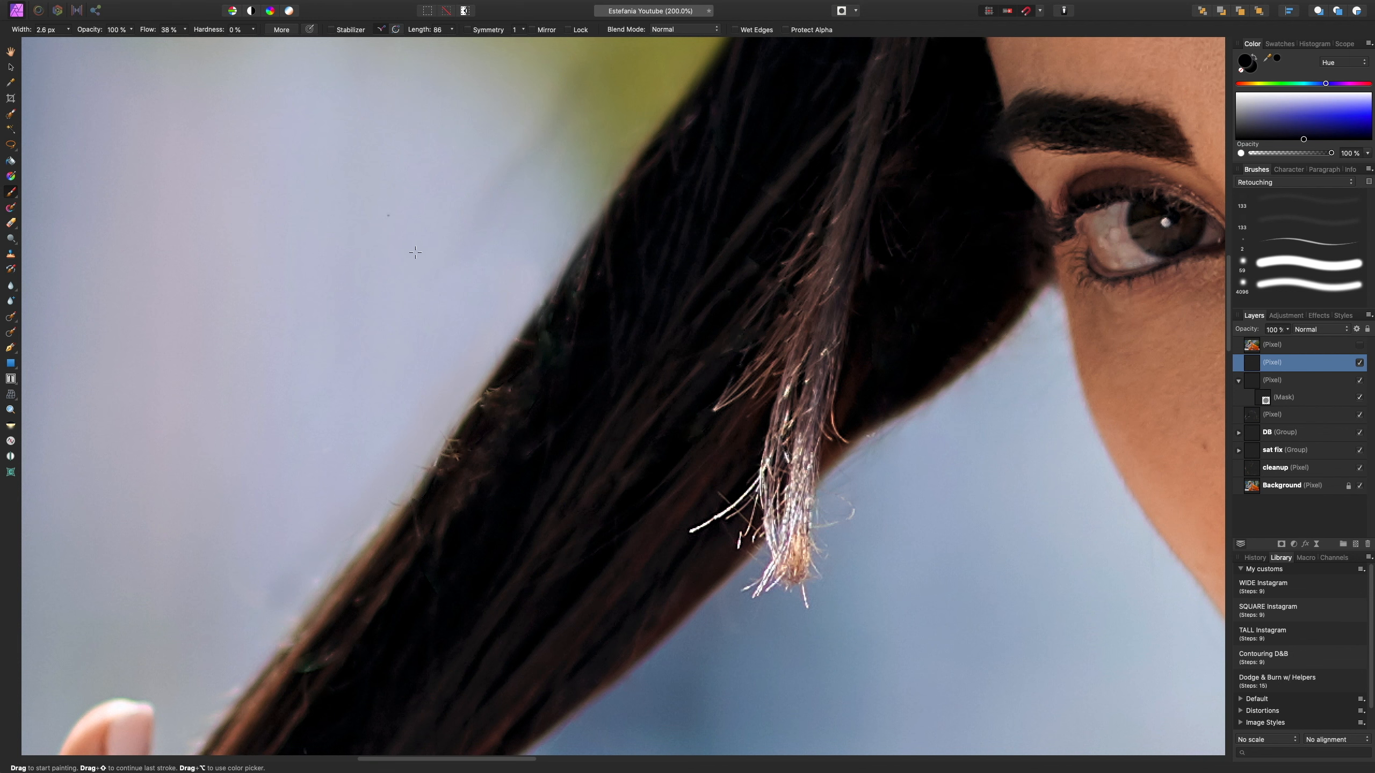
drag(497, 282, 417, 388)
key(super+z)
key(bracketright)
key(bracketright)
click(184, 30)
drag(176, 47, 153, 52)
key(bracketright)
key(bracketright)
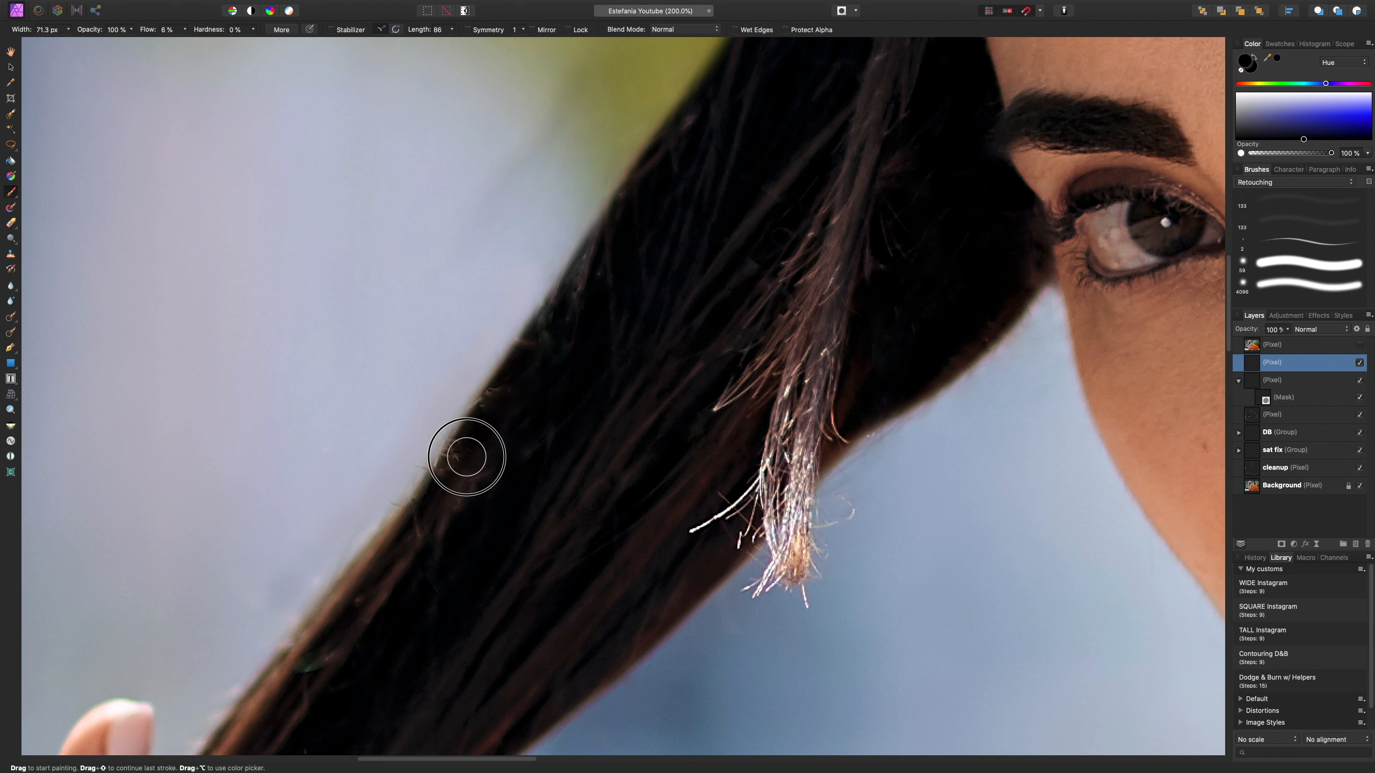
- Paint the sampled dark colour over the inpainted patches along the ponytail's outer edge, varying the brush between about 14 and 75 px
key(bracketleft)
key(bracketleft)
key(bracketleft)
key(bracketleft)
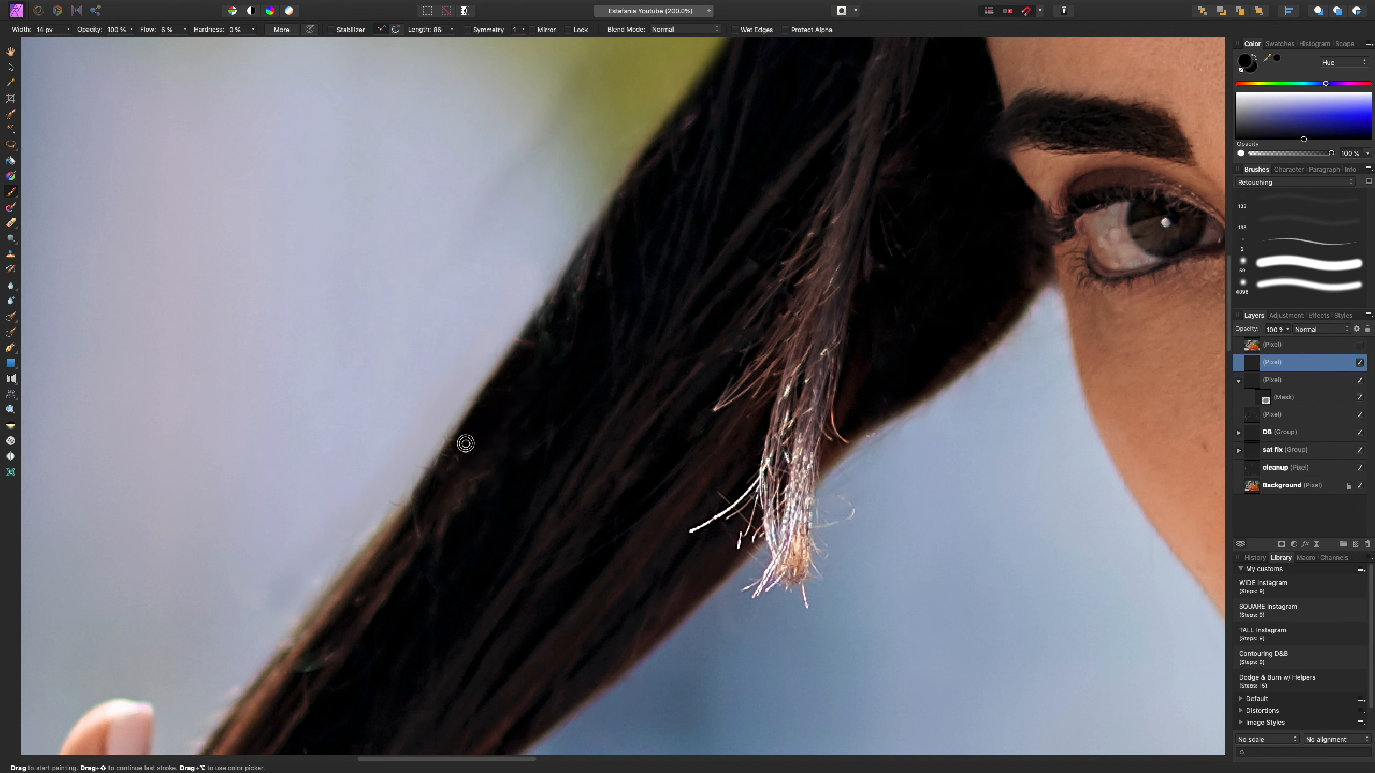
key(bracketright)
key(bracketright)
key(bracketright)
key(bracketright)
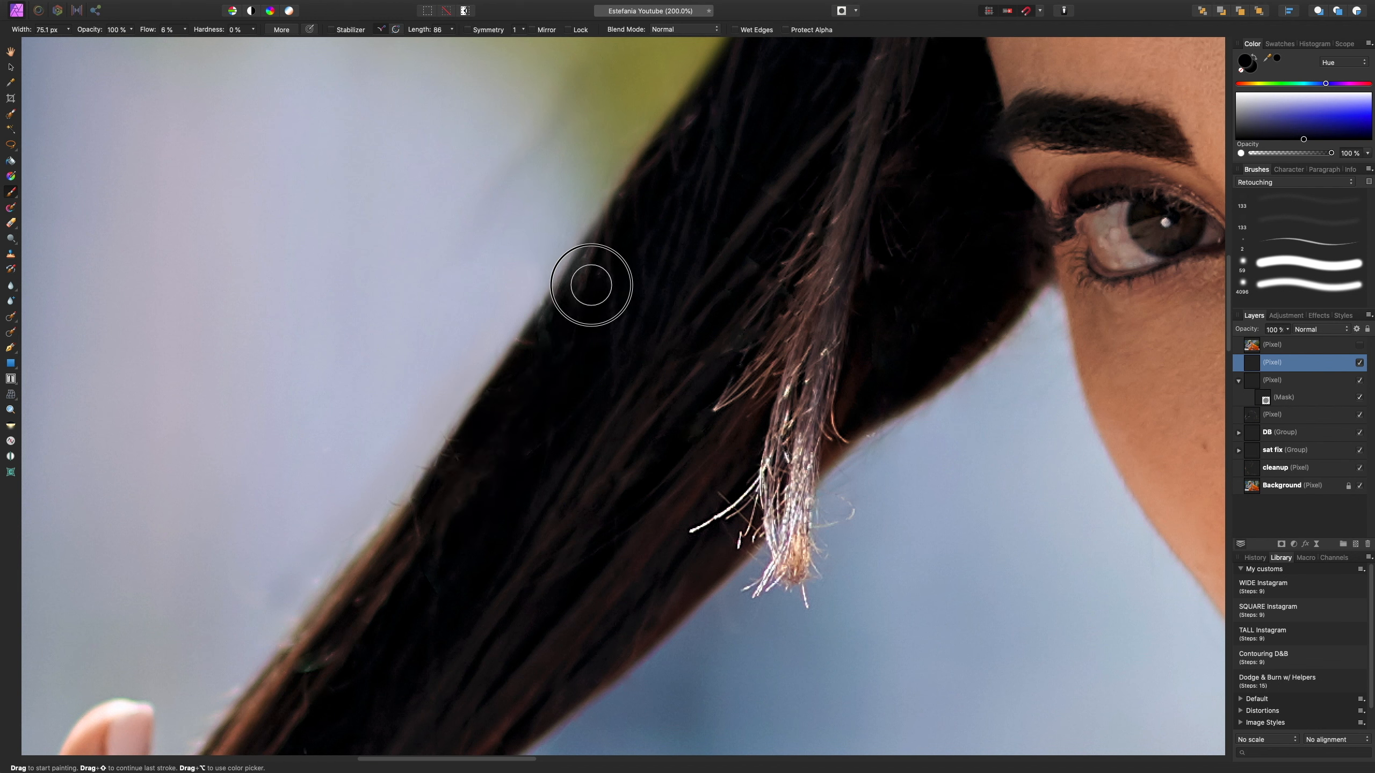
key(bracketleft)
key(bracketleft)
- Sample the light brown at the ponytail's edge, set a stabilized brush of about 11 px and 4% flow, and test it on the background
alt+click(387, 532)
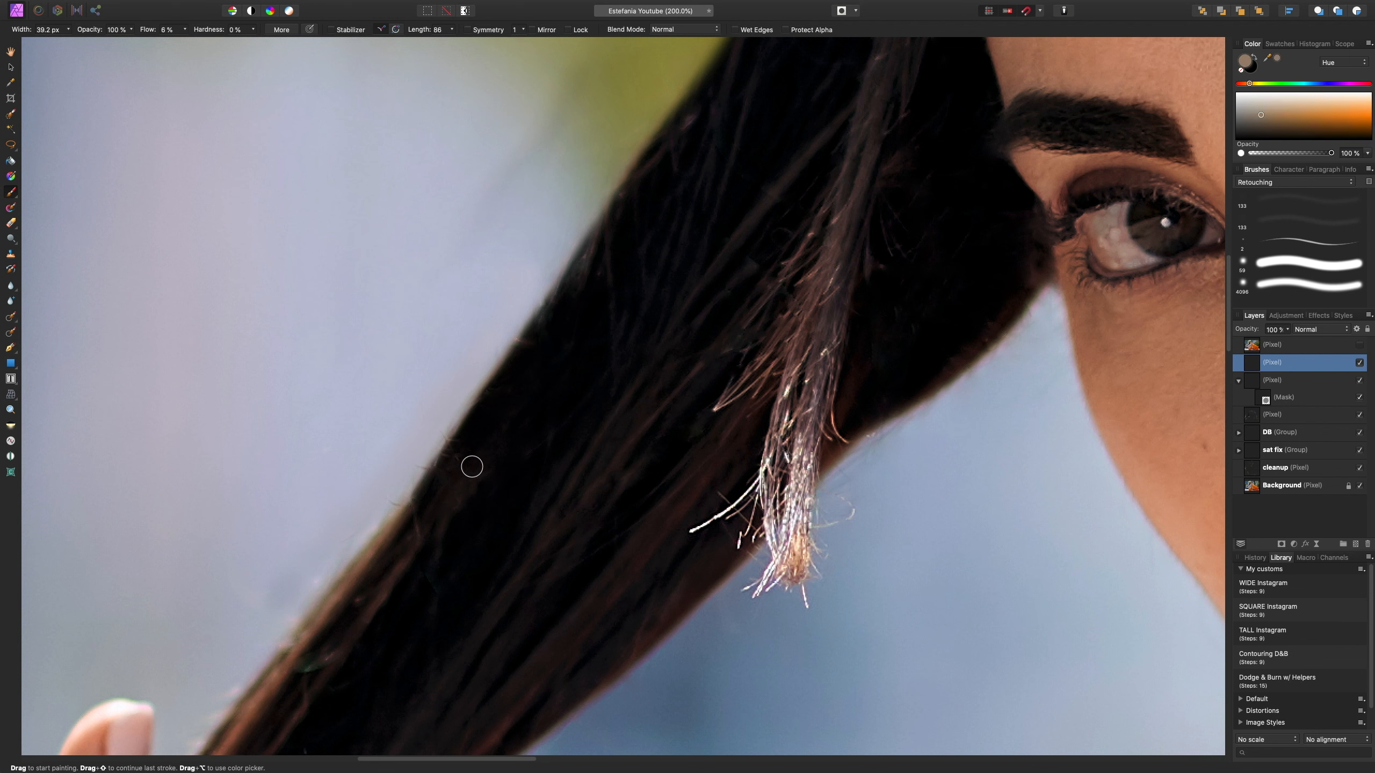
key(bracketleft)
key(bracketleft)
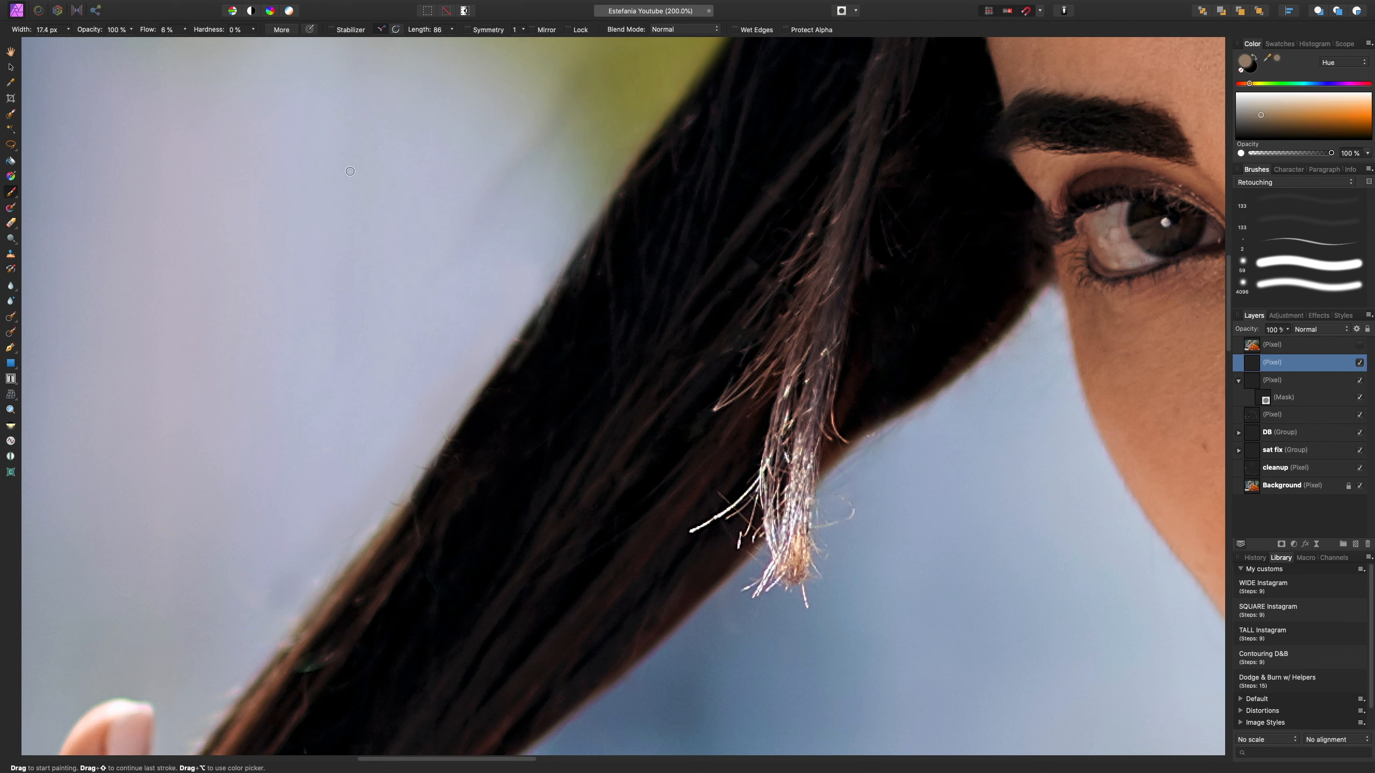
click(184, 30)
drag(181, 44, 178, 44)
key(bracketleft)
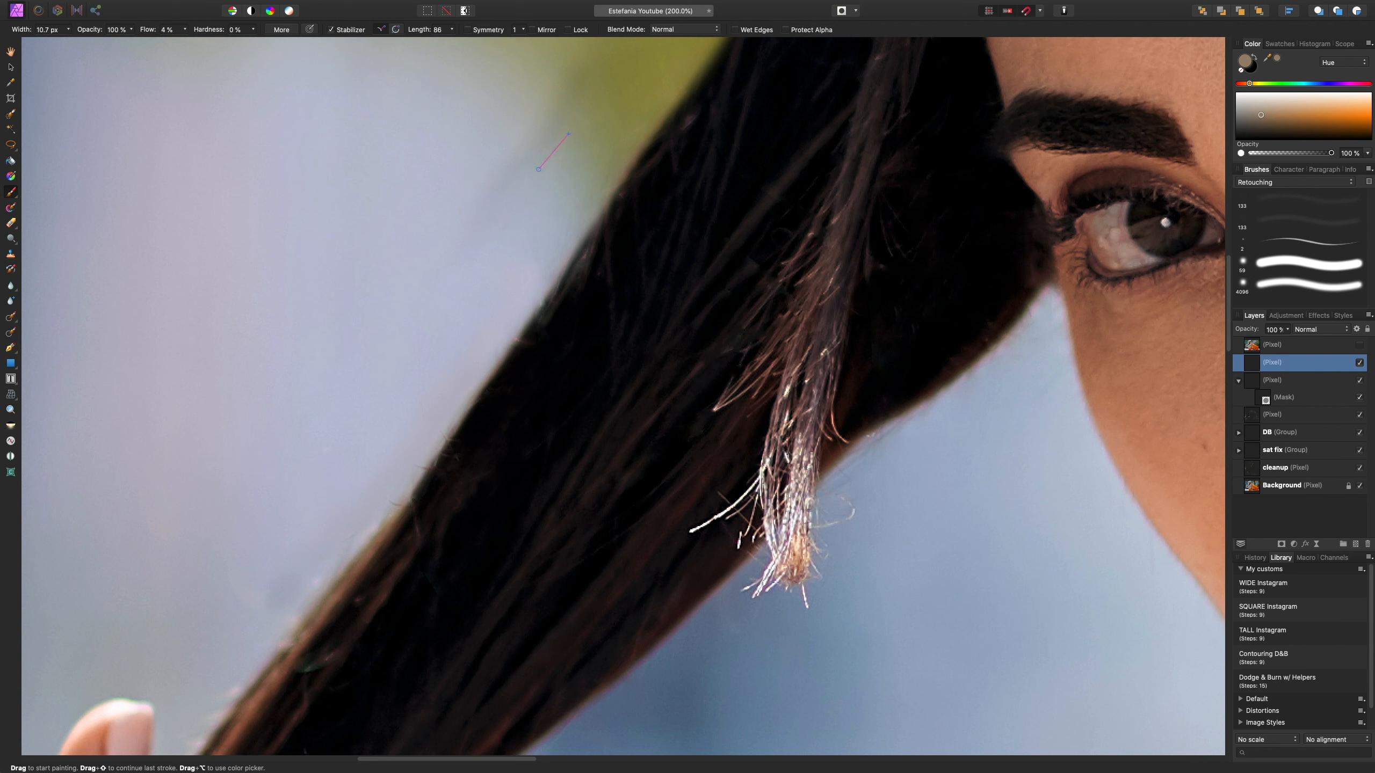
mouse_move(493, 221)
mouse_down()
mouse_move(398, 327)
mouse_move(302, 354)
mouse_move(338, 182)
mouse_move(398, 357)
mouse_move(241, 203)
mouse_move(455, 99)
mouse_move(284, 227)
mouse_move(386, 362)
mouse_up()
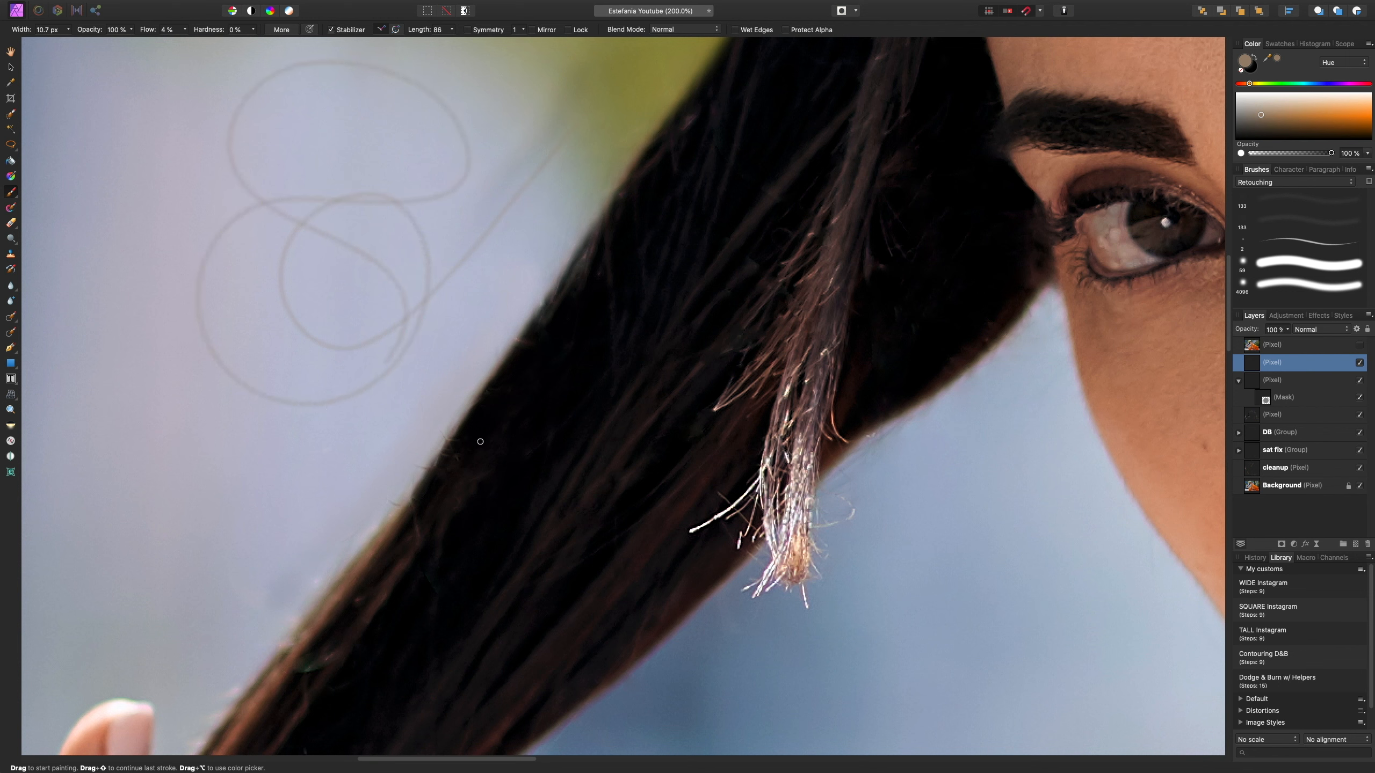
key(super+z)
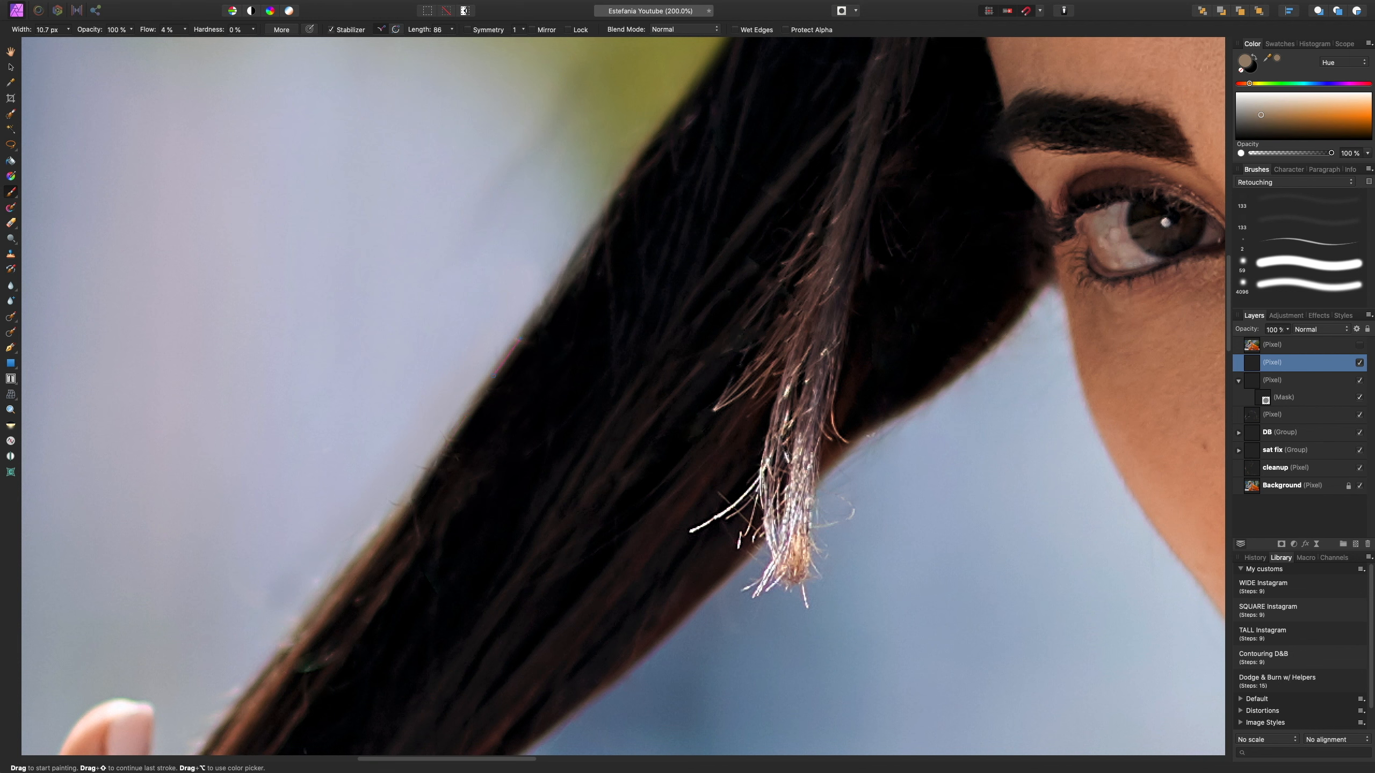
- Paint long, faint brown strands along the ponytail's outer edge with the stabilized brush
mouse_move(586, 284)
mouse_down()
mouse_move(416, 509)
mouse_move(503, 382)
mouse_move(444, 453)
mouse_up()
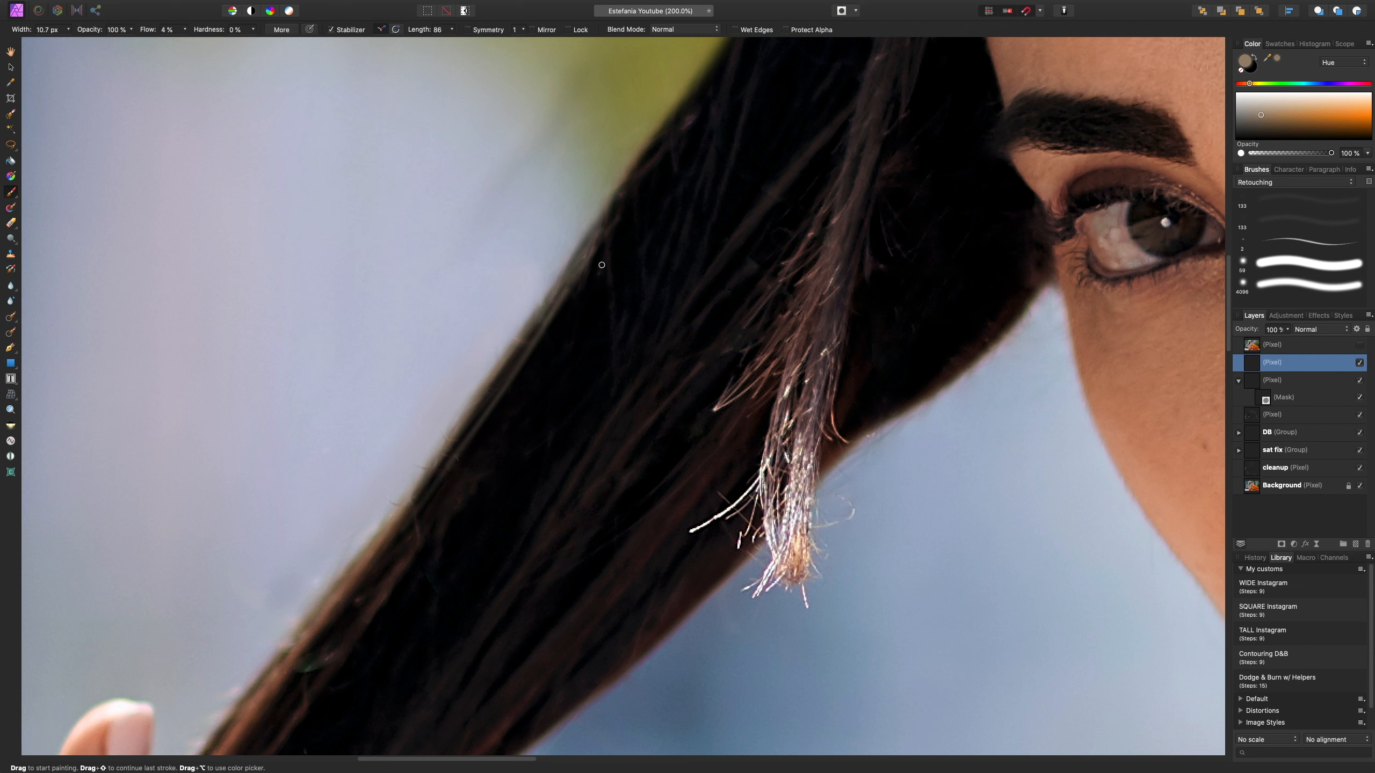
drag(618, 245, 426, 481)
key(super+z)
mouse_move(631, 187)
mouse_down()
mouse_move(539, 357)
mouse_move(434, 487)
mouse_up()
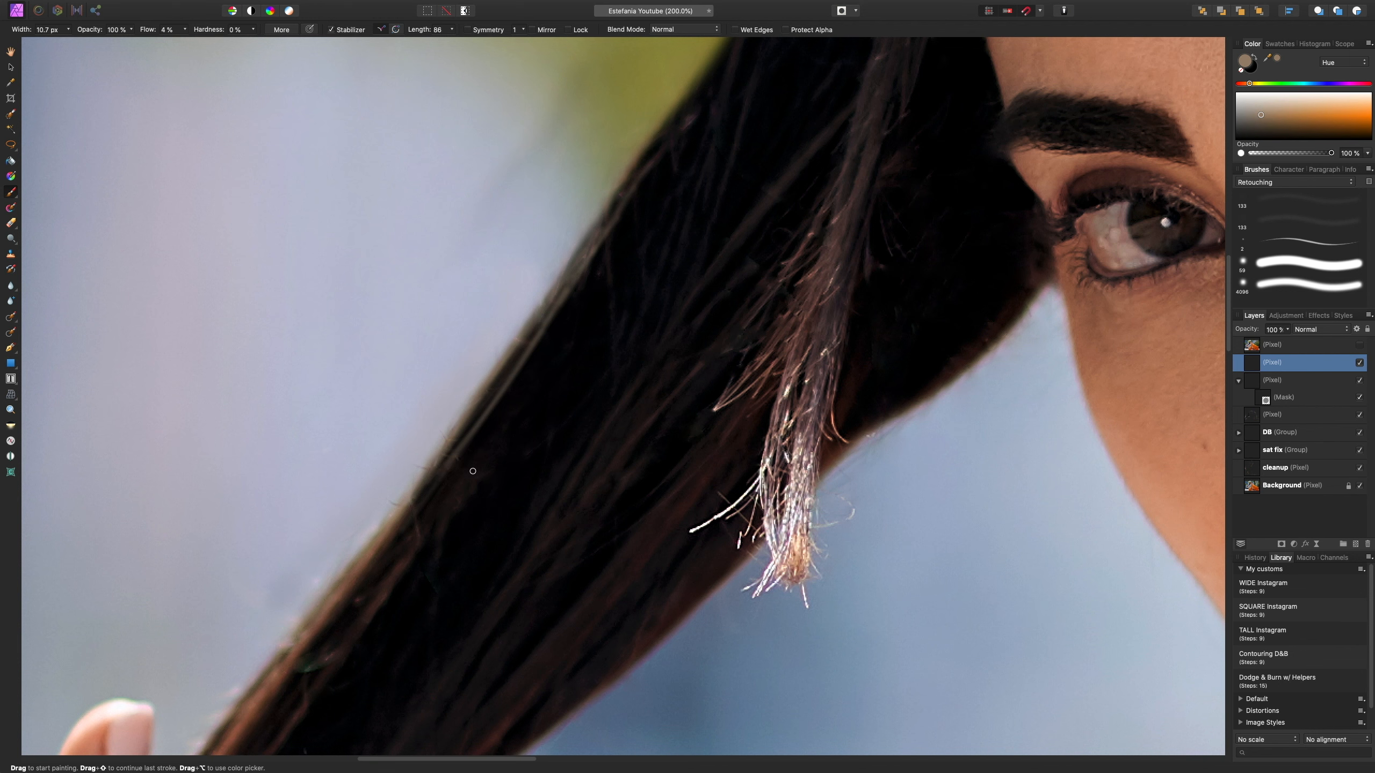
- Sample a dark hair colour and paint thin strokes along the ponytail's outer edge to blend the brown strands
alt+click(460, 494)
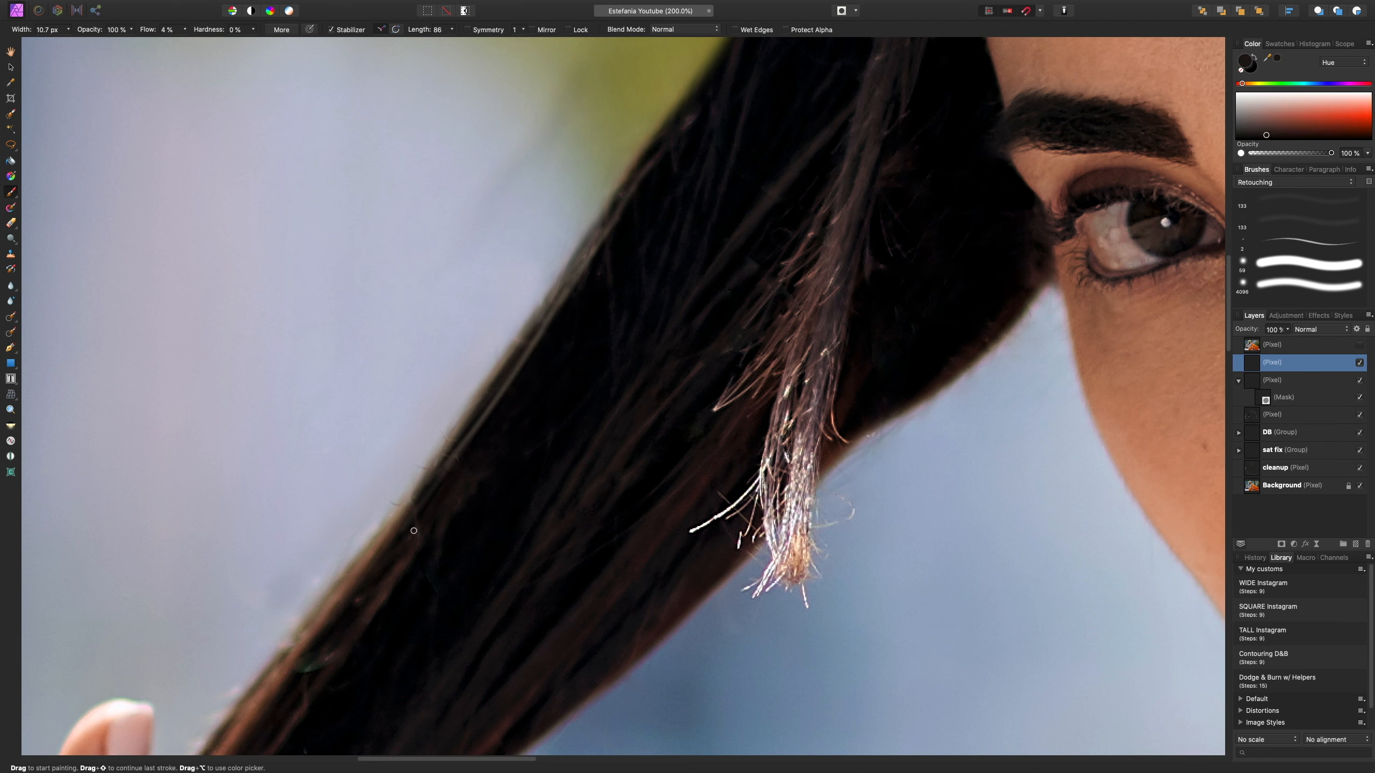
mouse_move(498, 423)
mouse_down()
mouse_move(523, 384)
mouse_move(396, 528)
mouse_up()
drag(464, 417, 467, 414)
drag(518, 369, 524, 350)
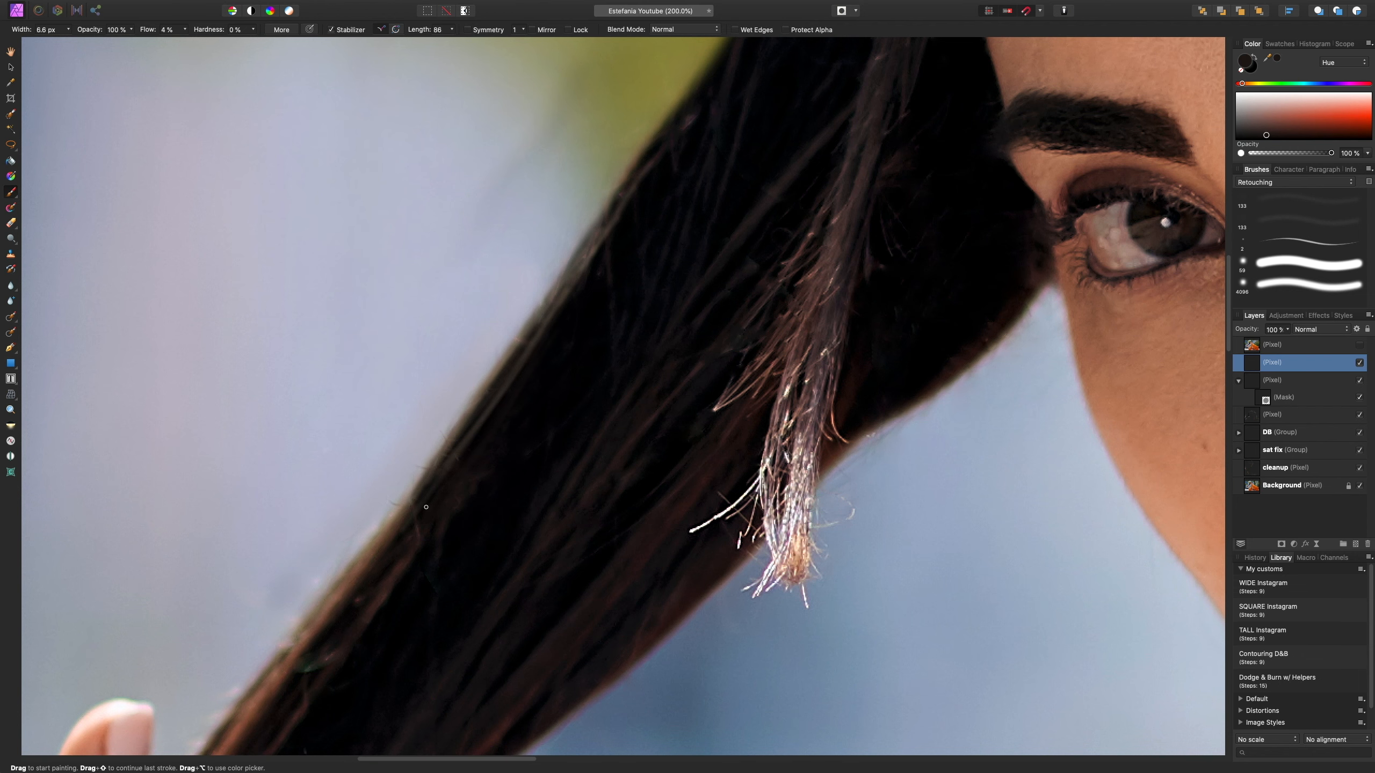
- Check the retouched ponytail and compare the whole photo with the topmost pixel layer switched on and off
key(super+minus)
key(super+minus)
key(super+minus)
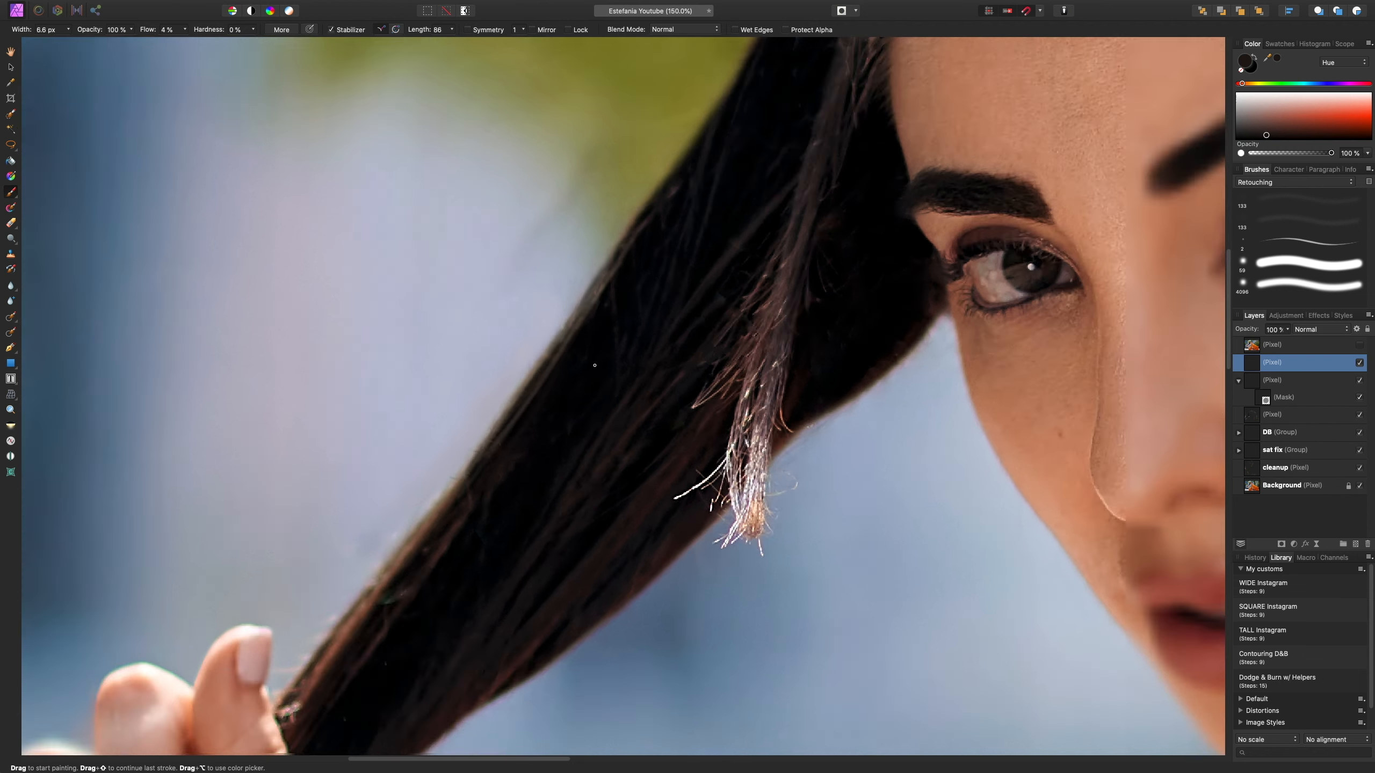
key(super+plus)
key(super+0)
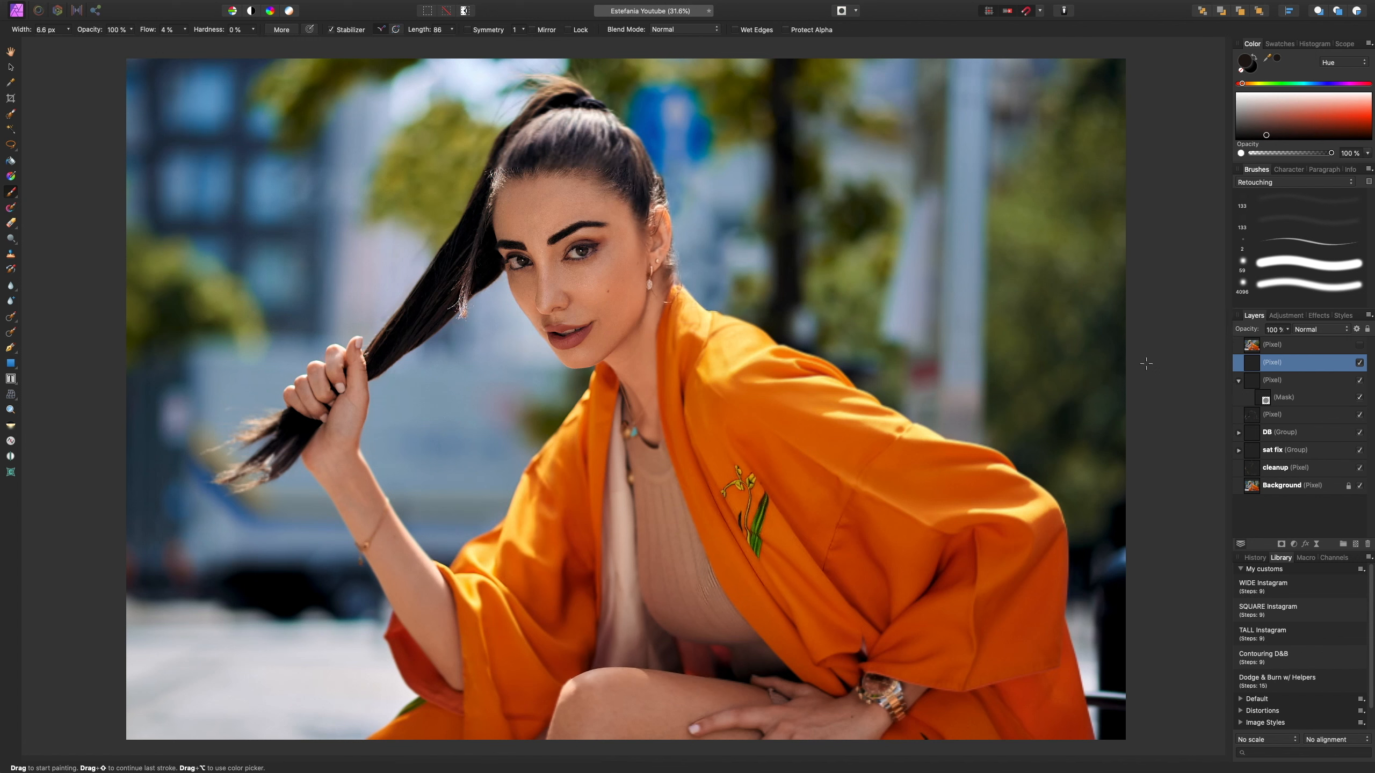
click(1360, 345)
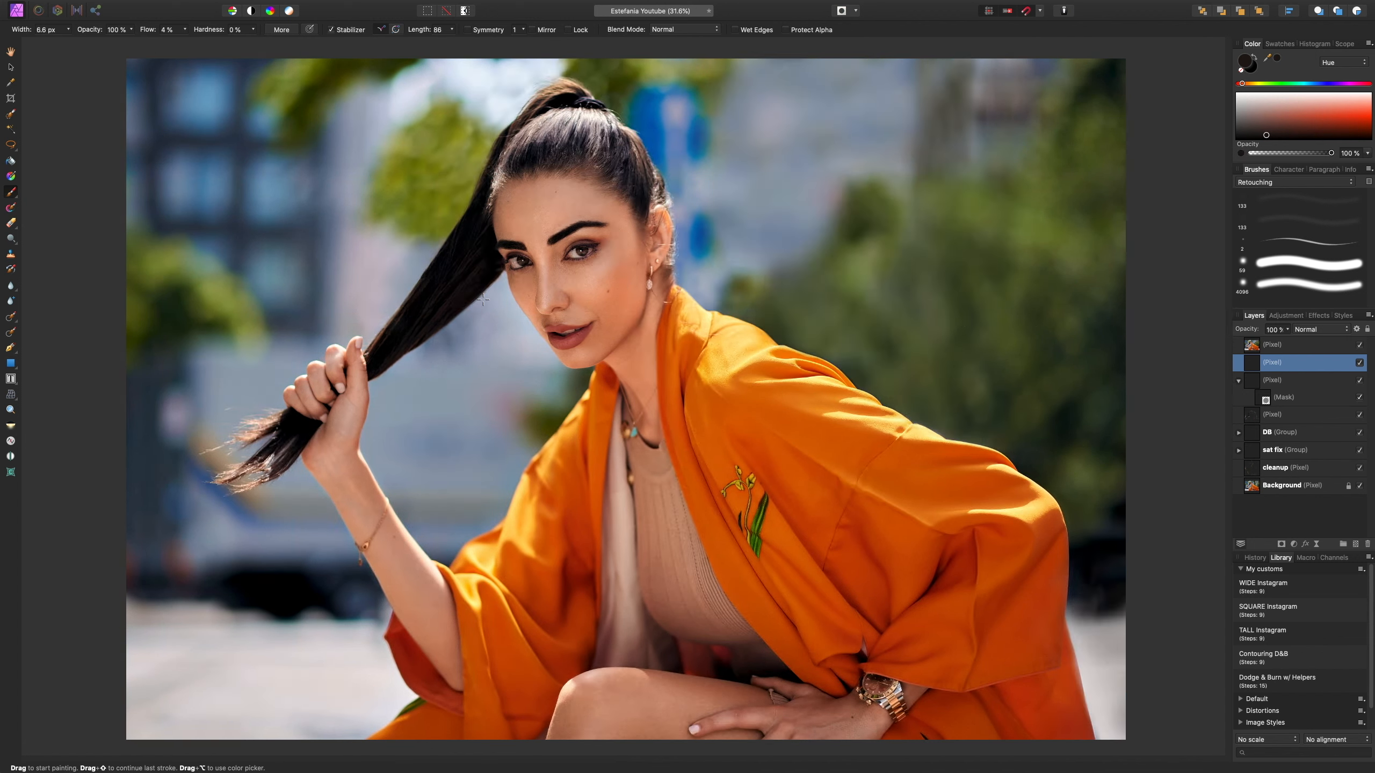
click(1360, 344)
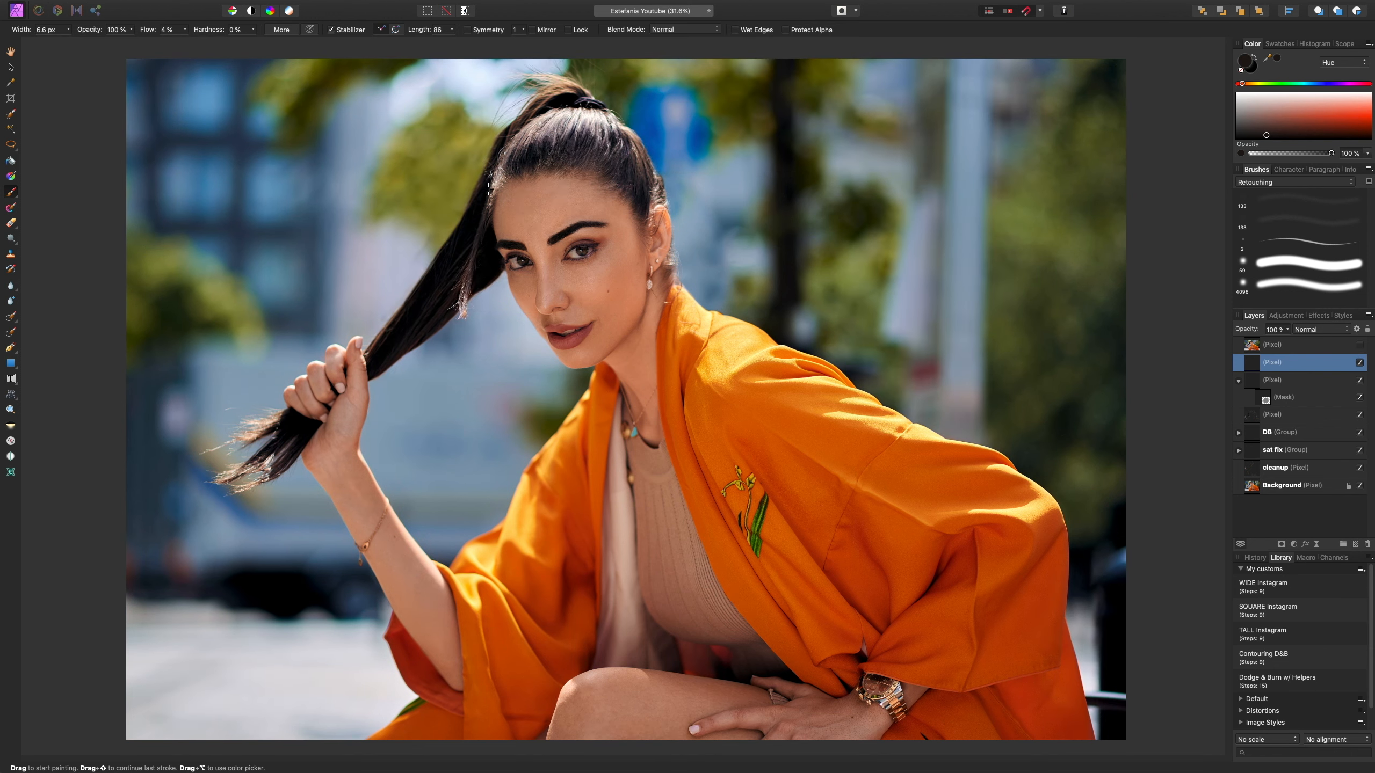
- Select the masked cloned layer and ready the Clone Brush at 10% flow beside the ponytail's outer edge
key(super+=)
key(super+=)
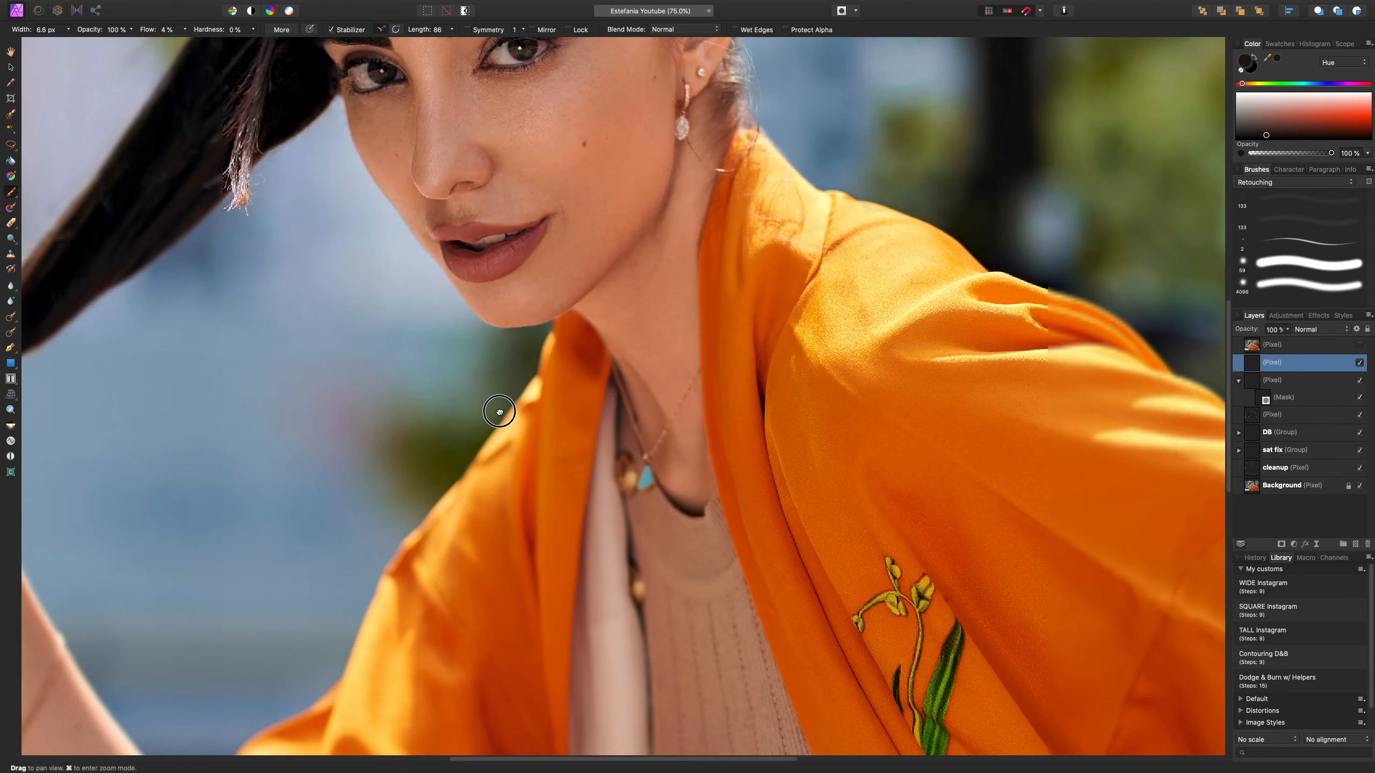
drag(503, 412, 829, 578)
click(1254, 382)
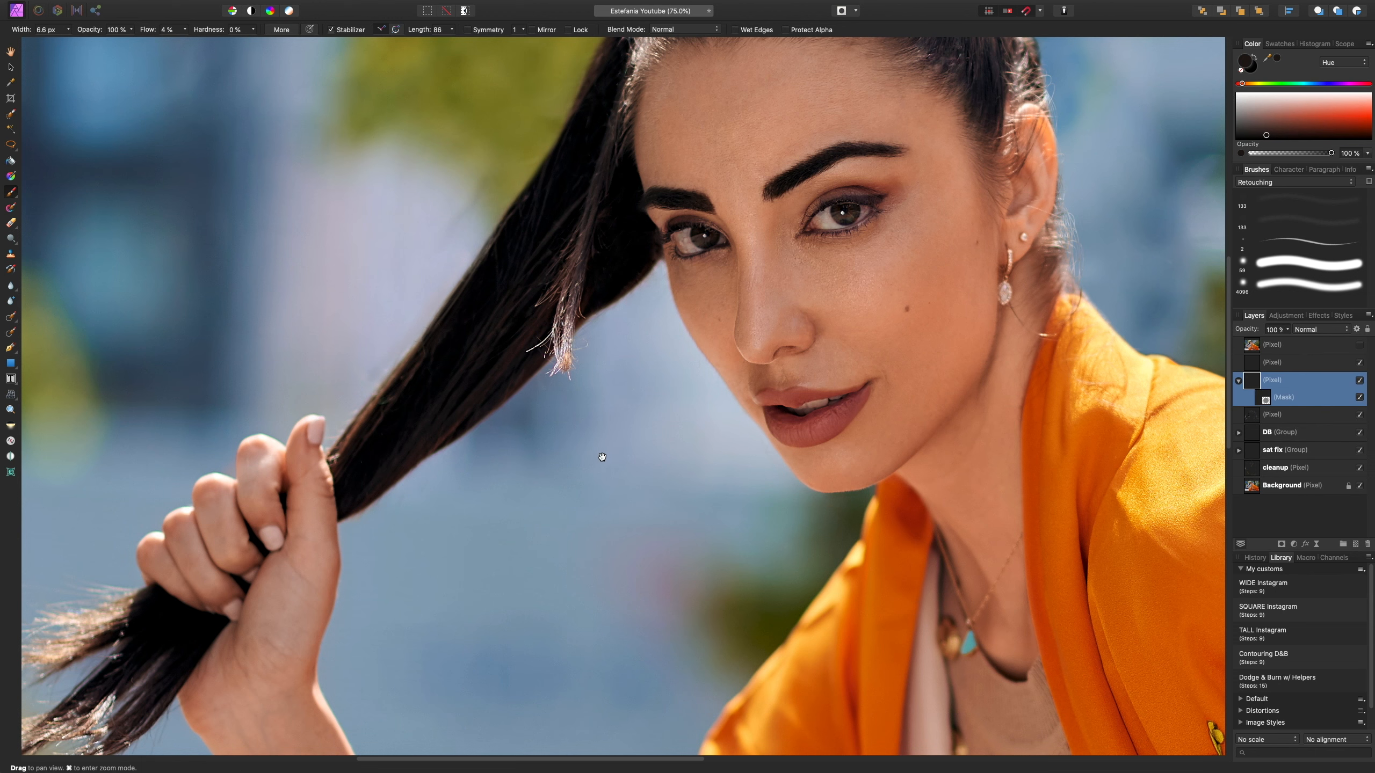
scroll(507, 324, up, 3)
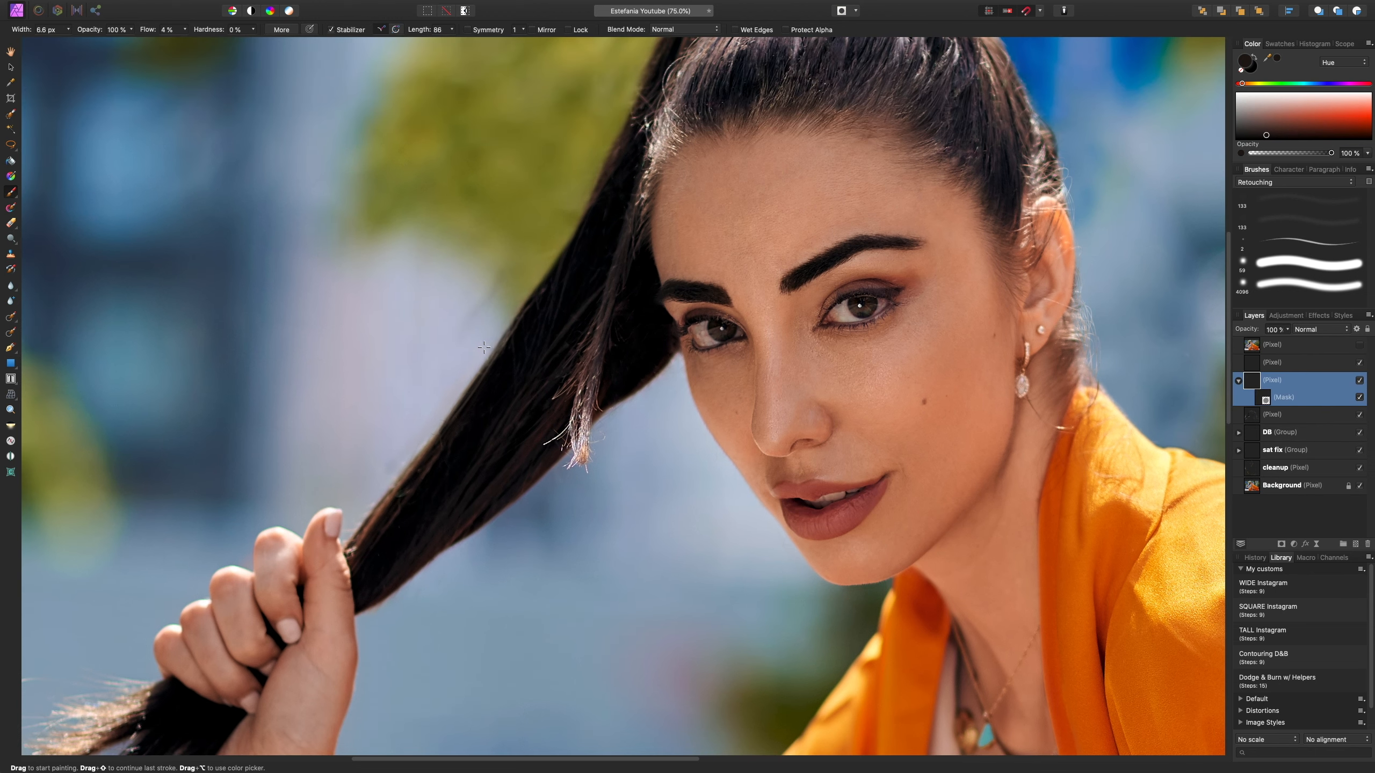
key(s)
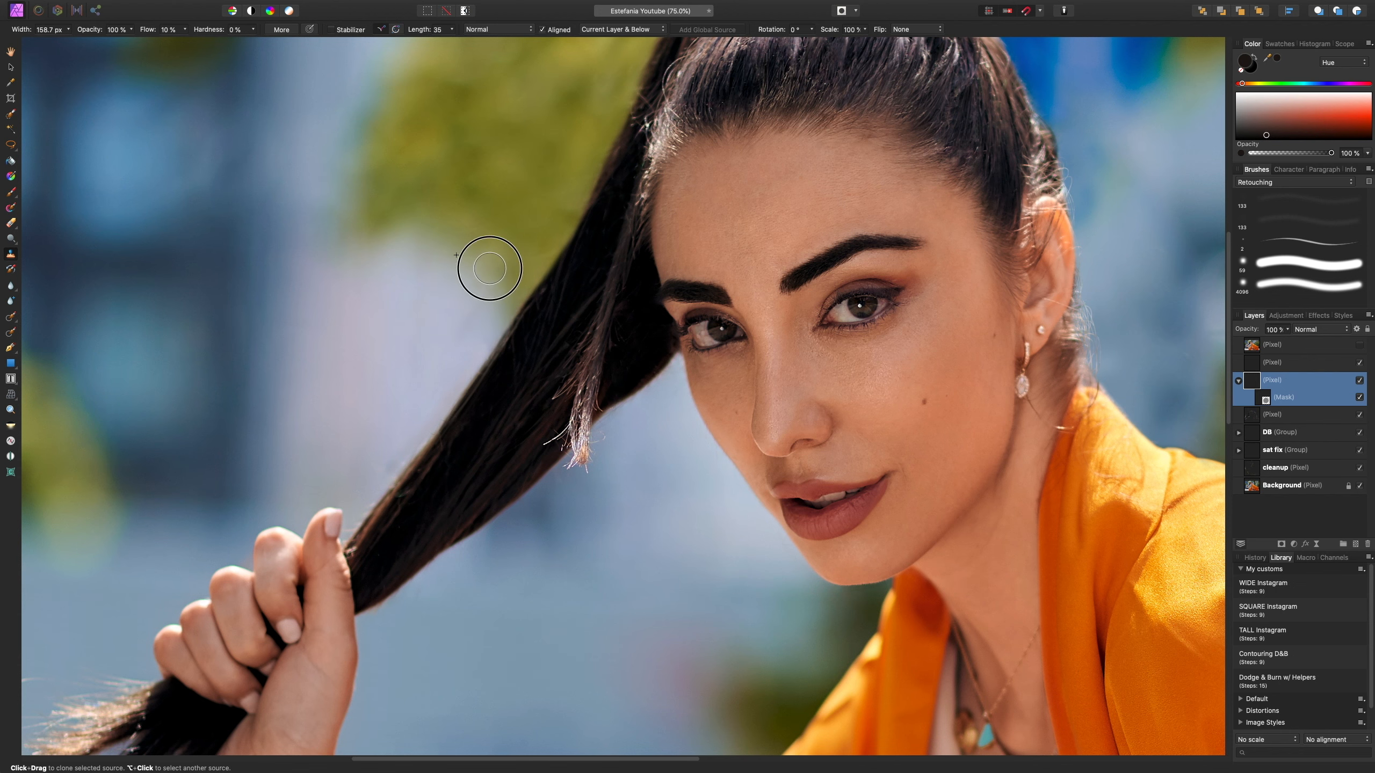
key(super+0)
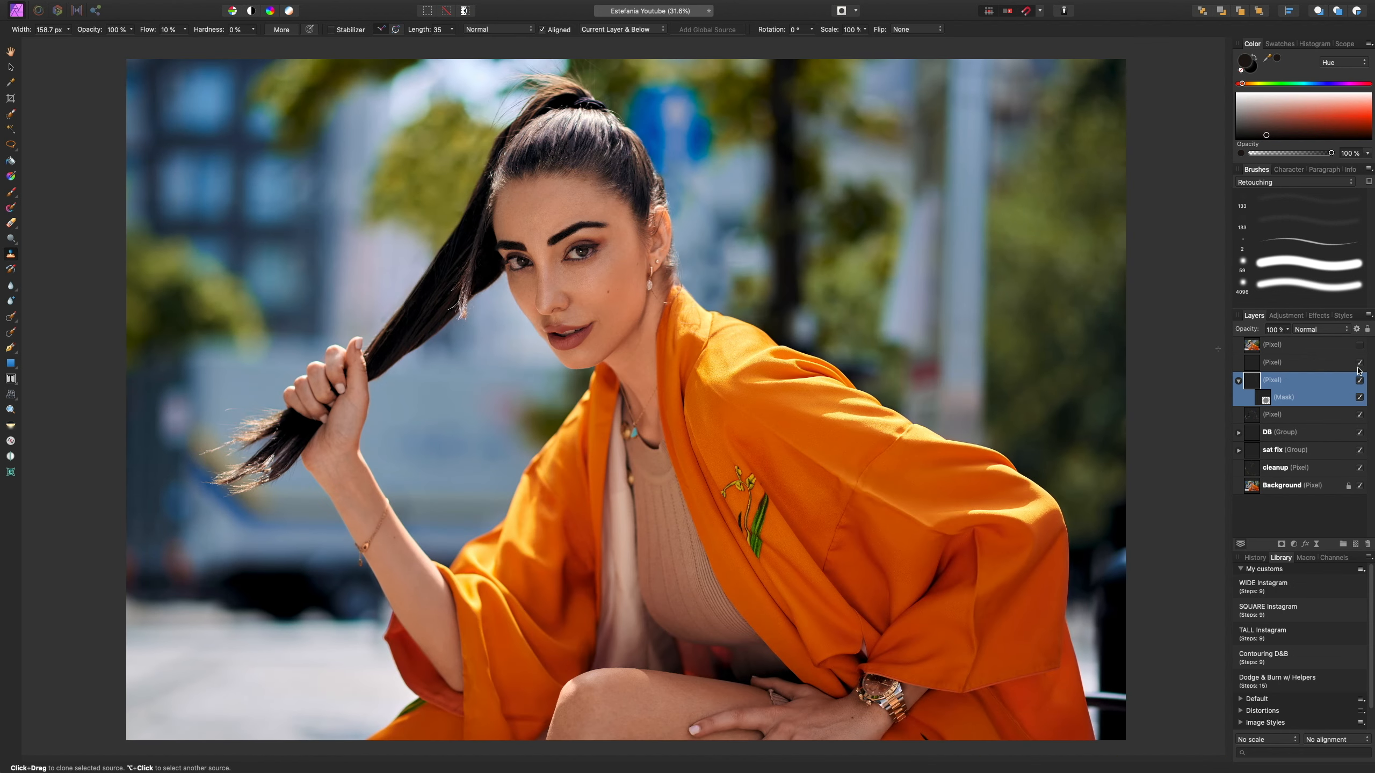
- Group the three hair retouching layers with their mask and name the group "hair"
click(1337, 364)
shift+click(1321, 415)
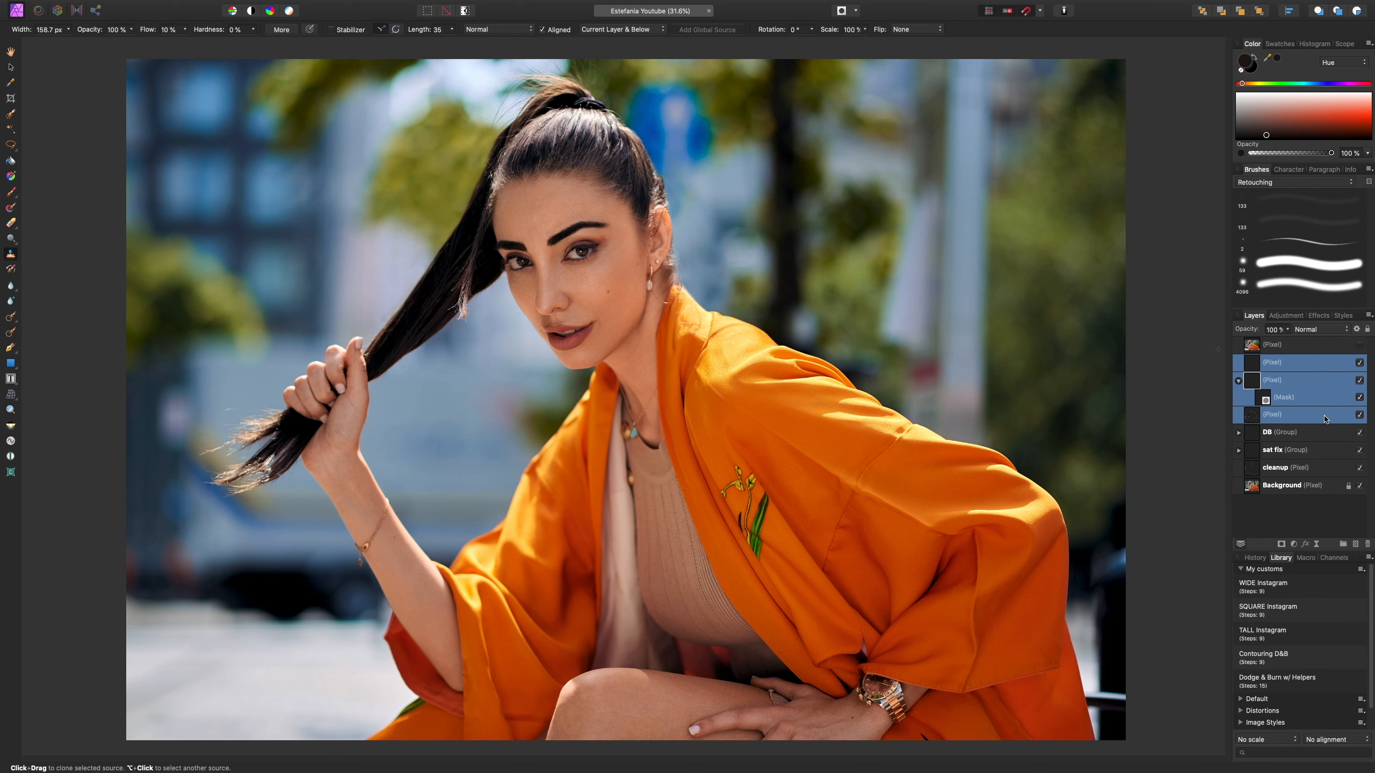
key(super+g)
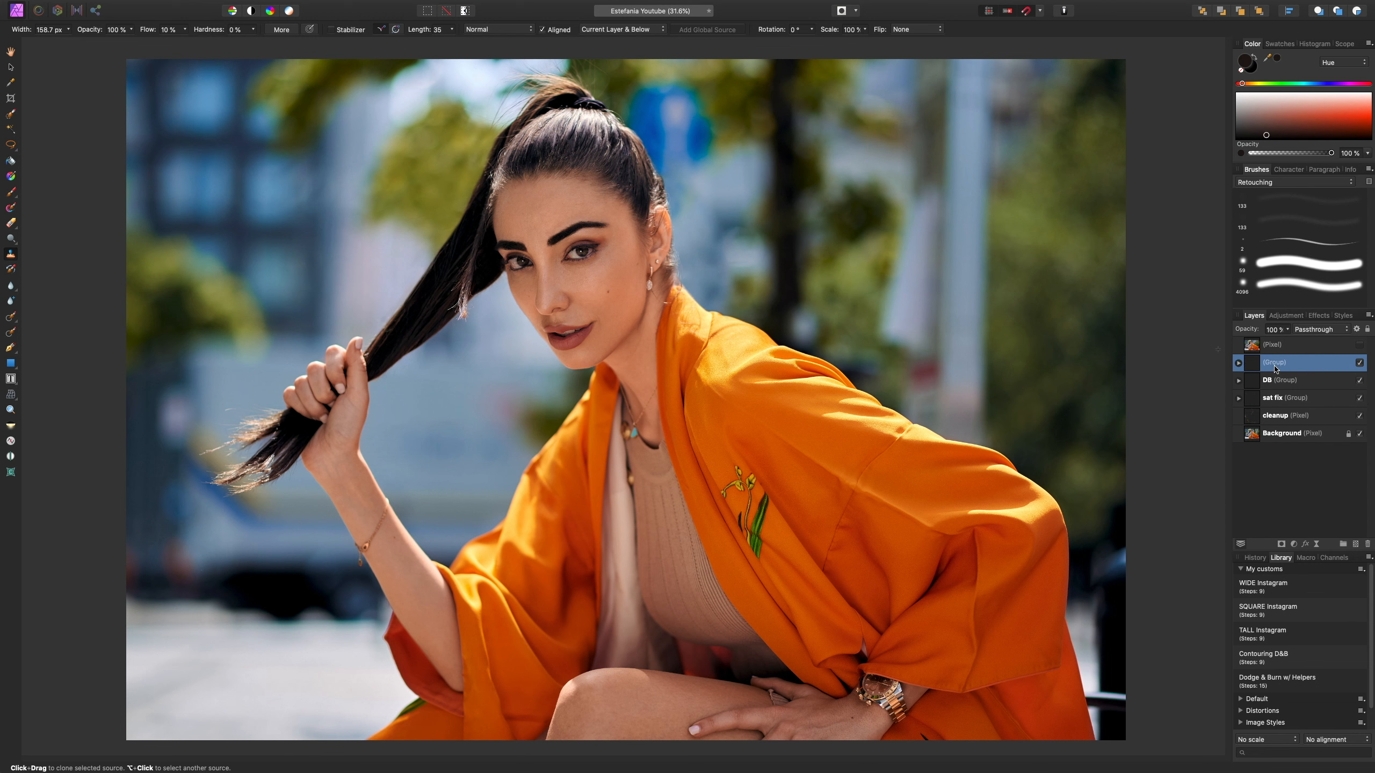
double_click(1283, 363)
text(hair)
key(Return)
- Compare the photo with the hair group switched off and on, and examine the top of the head up close
click(1360, 363)
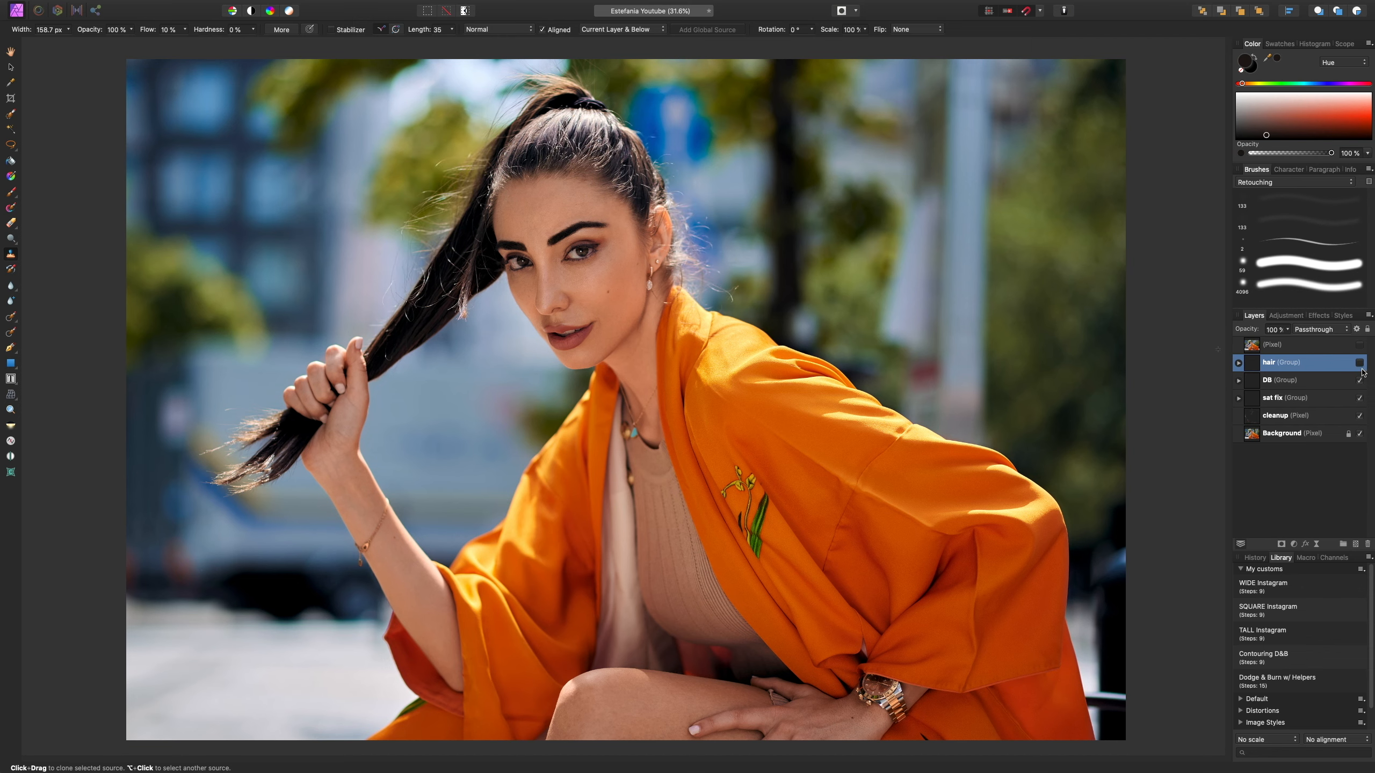
click(1360, 363)
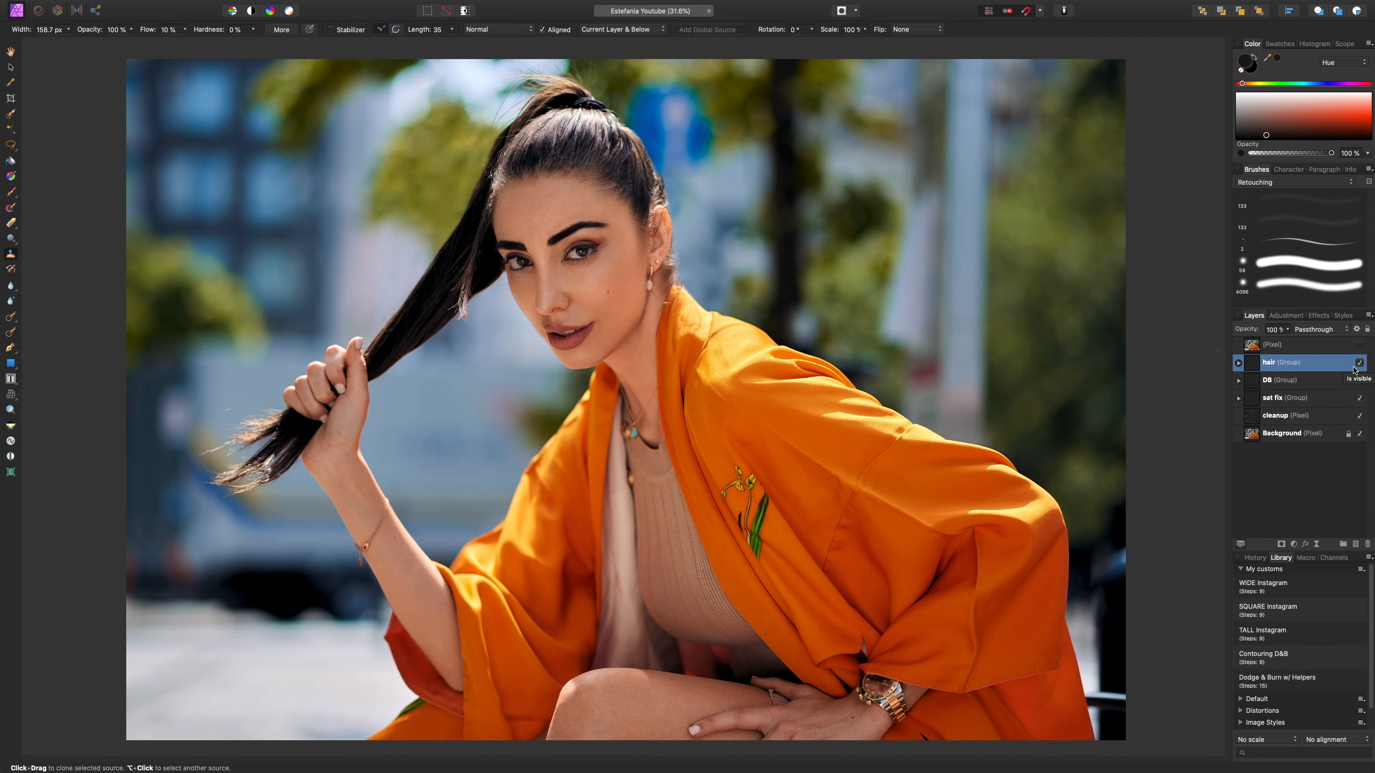
key(super+=)
key(super+=)
drag(490, 270, 644, 623)
drag(636, 425, 630, 640)
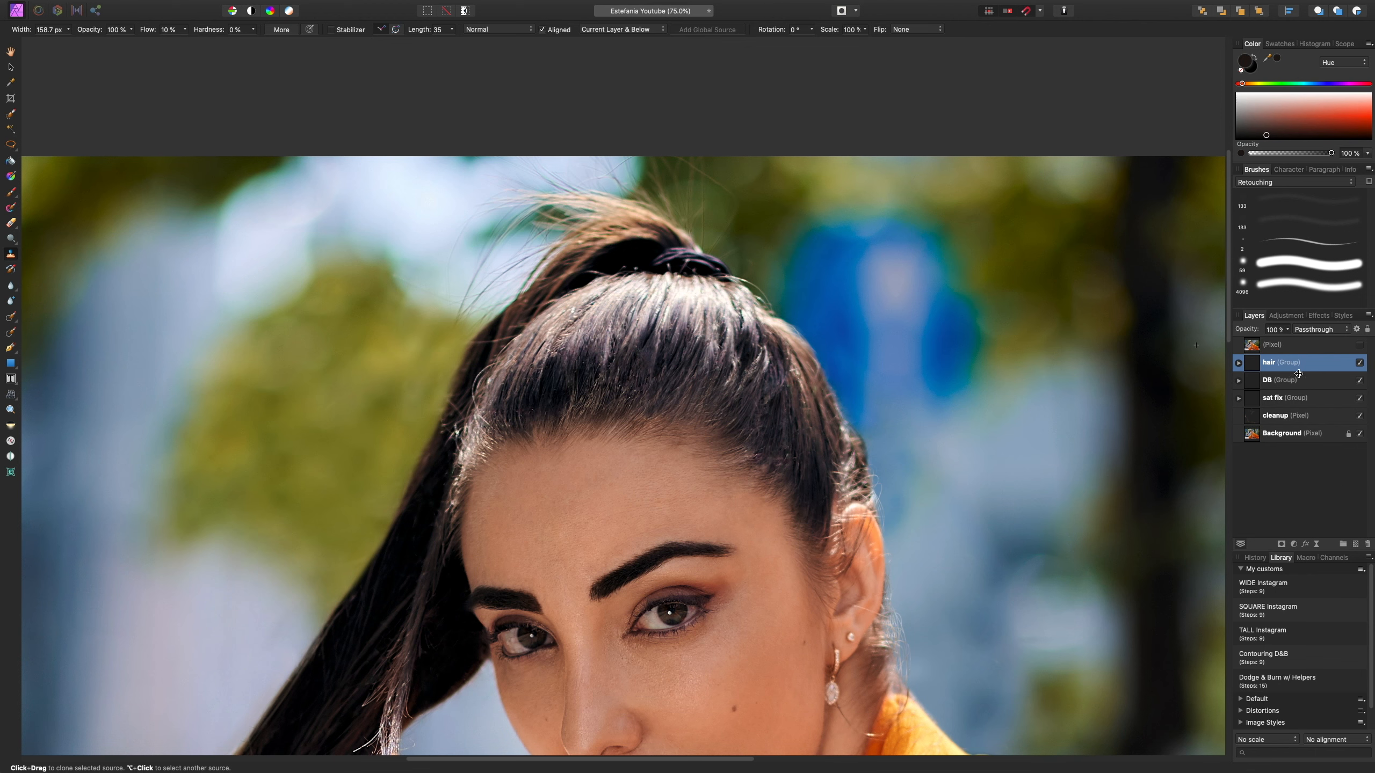
- Compare the retouched portrait with the topmost pixel layer switched on and off, including a view of the whole photo
click(1361, 344)
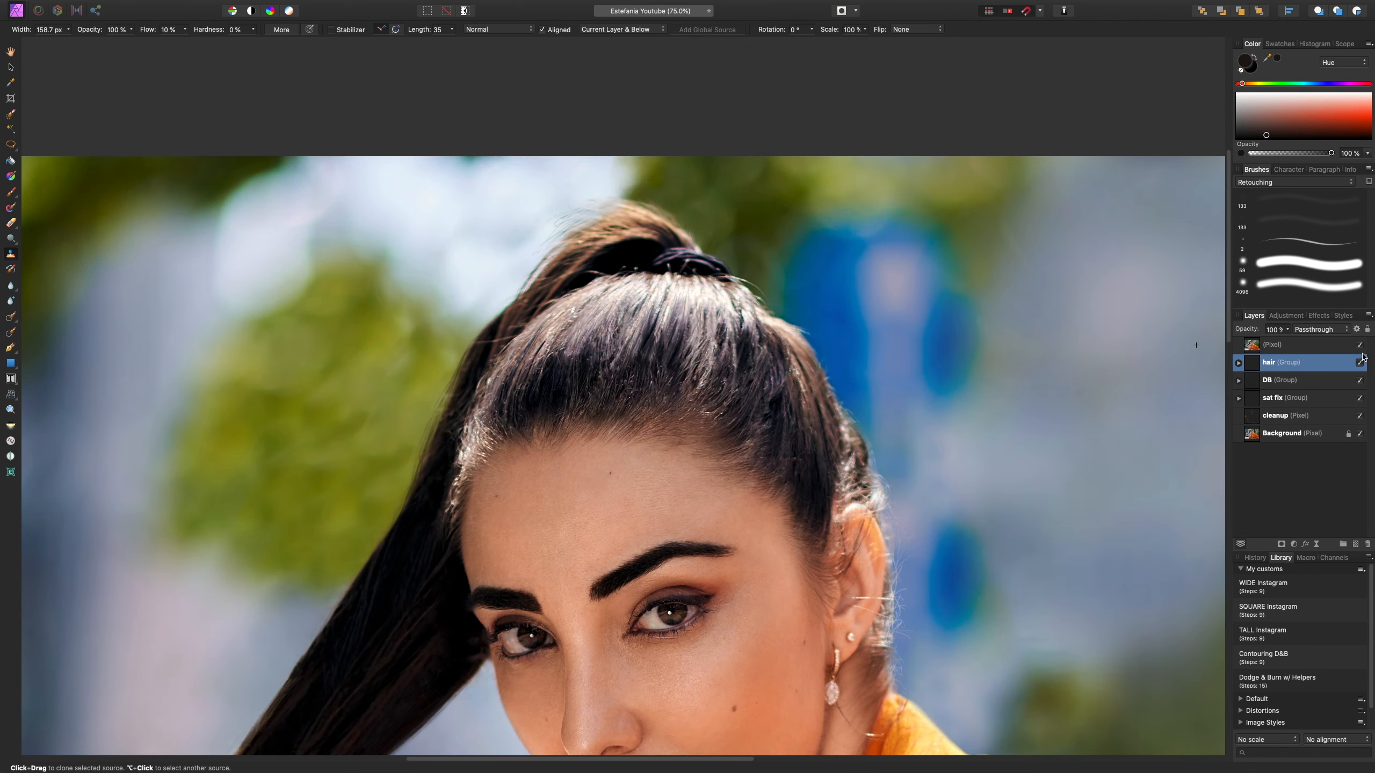
key(super+0)
click(1361, 349)
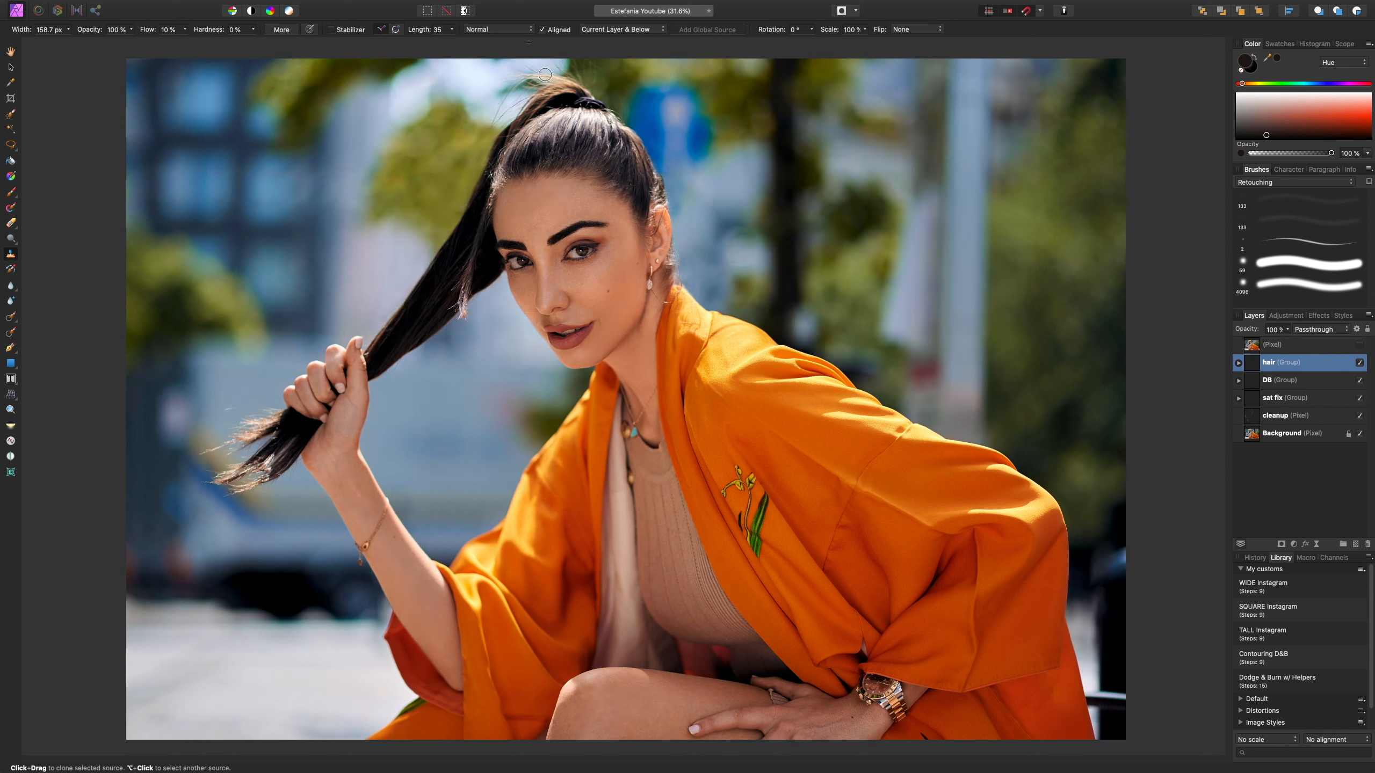
- On the lowest pixel layer of the hair group, inpaint the flyaways beside the hair tie with a brush about 22 px wide
key(super+equal)
key(super+equal)
drag(643, 209, 607, 626)
drag(602, 125, 618, 342)
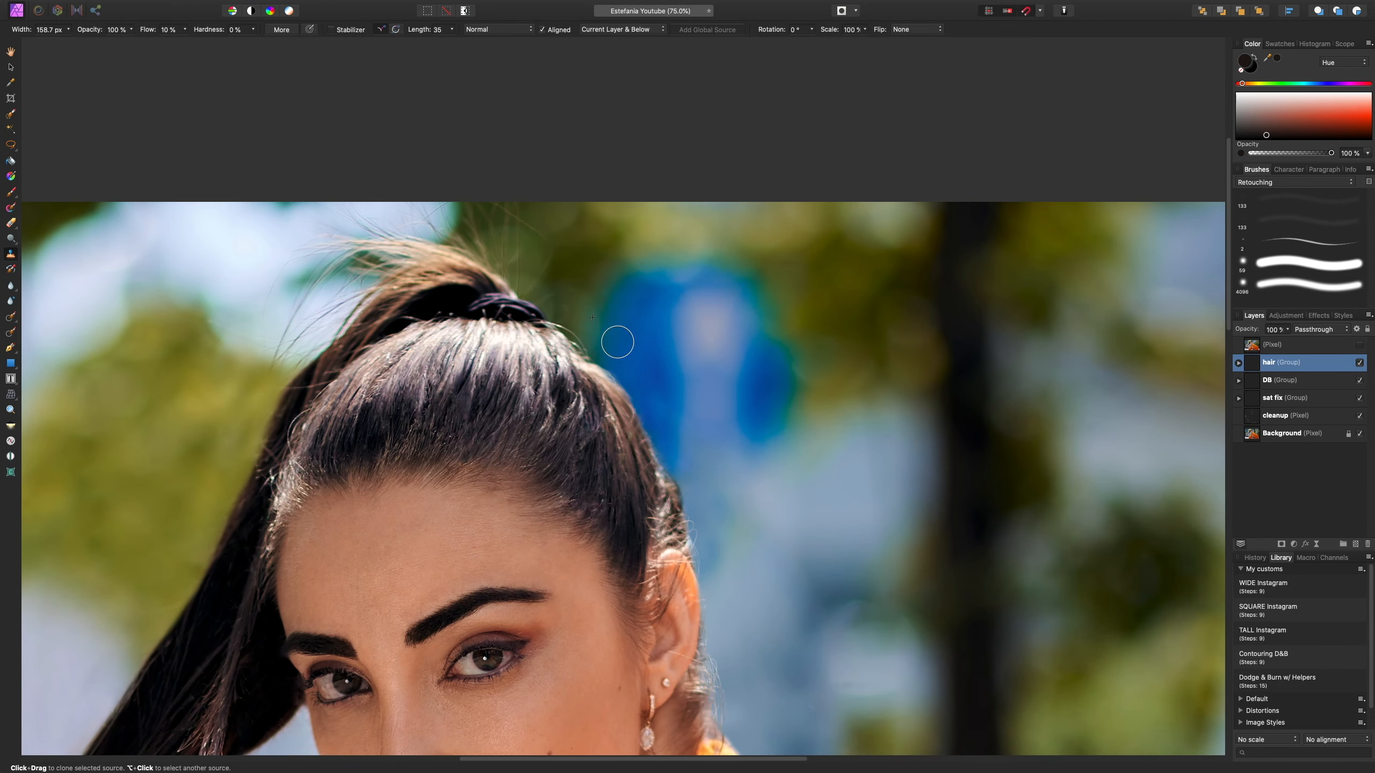
key(super+equal)
drag(813, 275, 820, 463)
click(1236, 364)
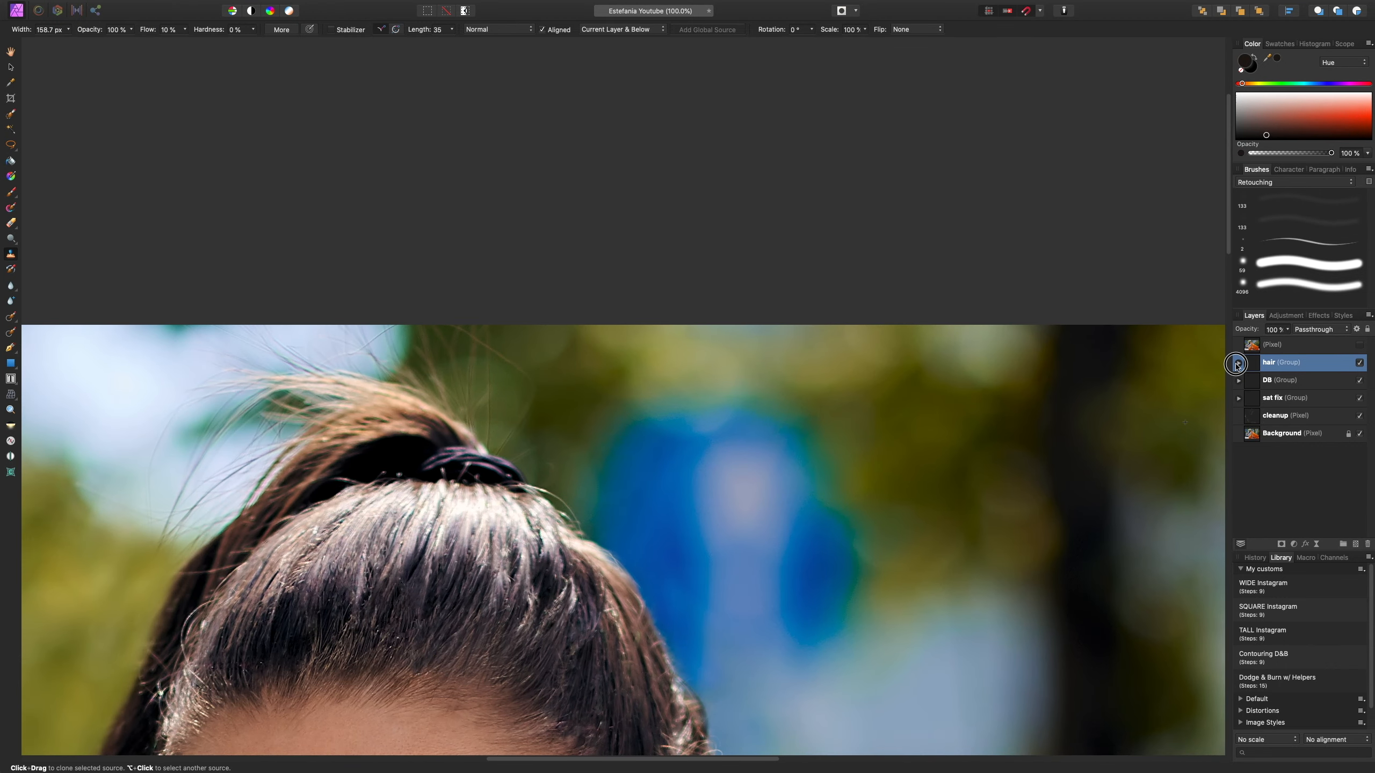
click(1300, 416)
key(j)
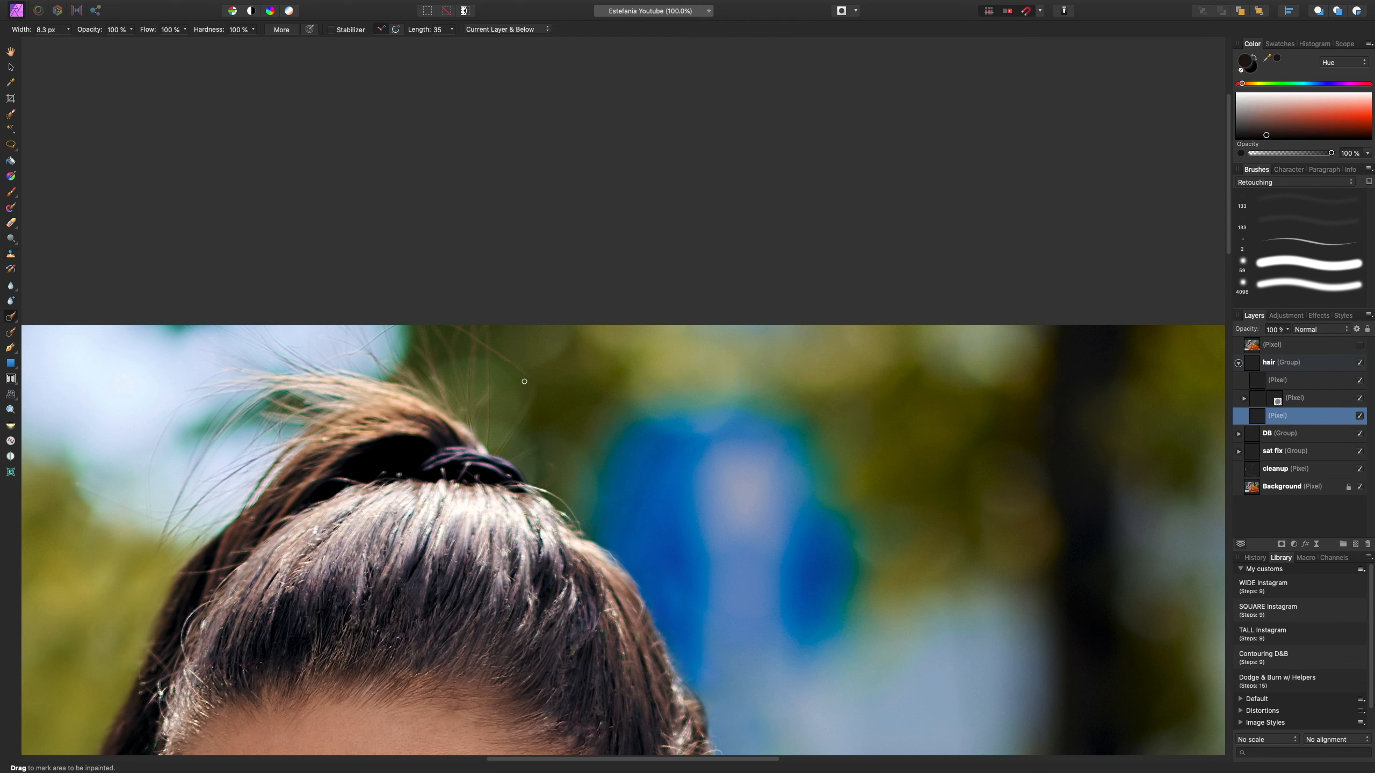
key(bracketright)
key(bracketright)
key(bracketright)
mouse_move(499, 451)
mouse_down()
mouse_move(528, 393)
mouse_move(523, 367)
mouse_up()
mouse_move(518, 461)
mouse_down()
mouse_move(533, 449)
mouse_move(547, 484)
mouse_up()
- Inpaint the stray hairs rising from the base of the ponytail to the photo's upper edge
mouse_move(516, 366)
mouse_down()
mouse_move(493, 346)
mouse_move(483, 441)
mouse_move(469, 313)
mouse_up()
key(bracketright)
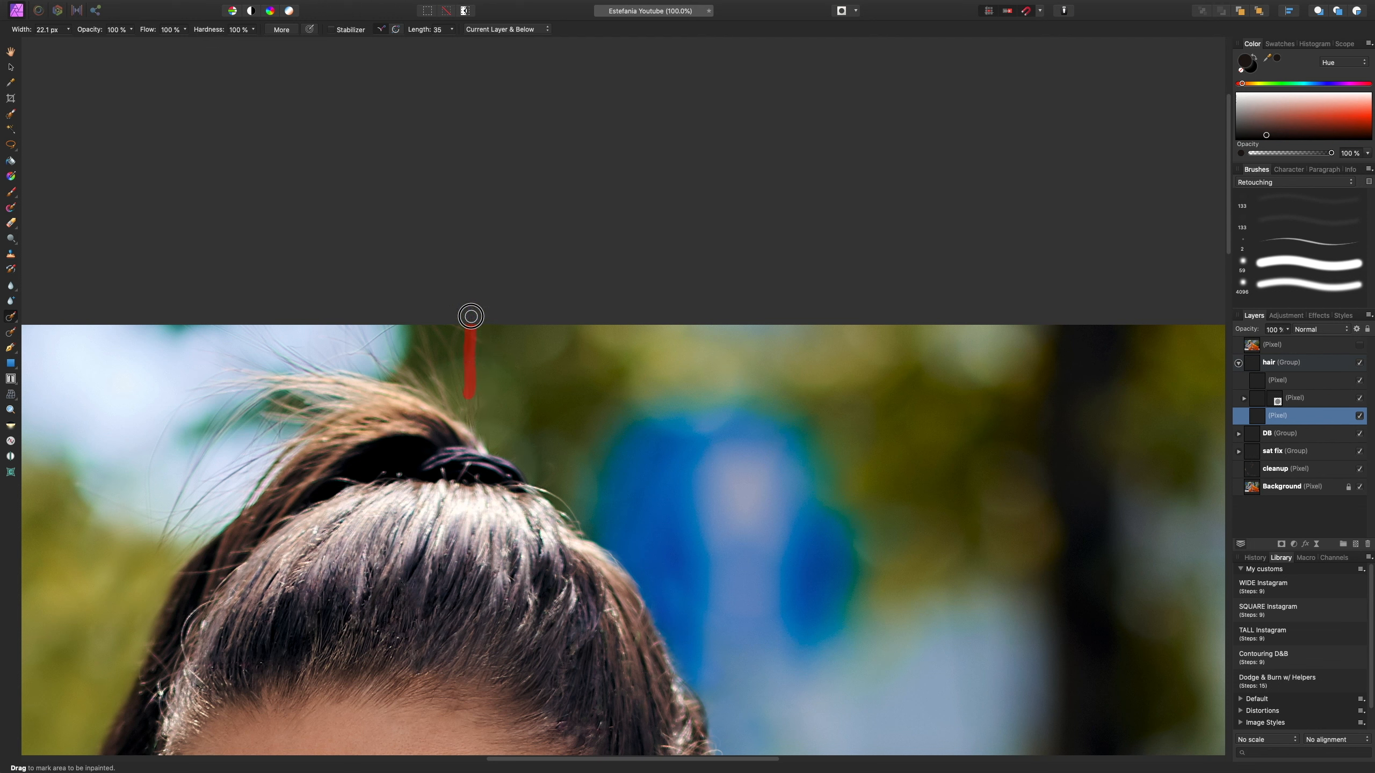
drag(478, 395, 469, 364)
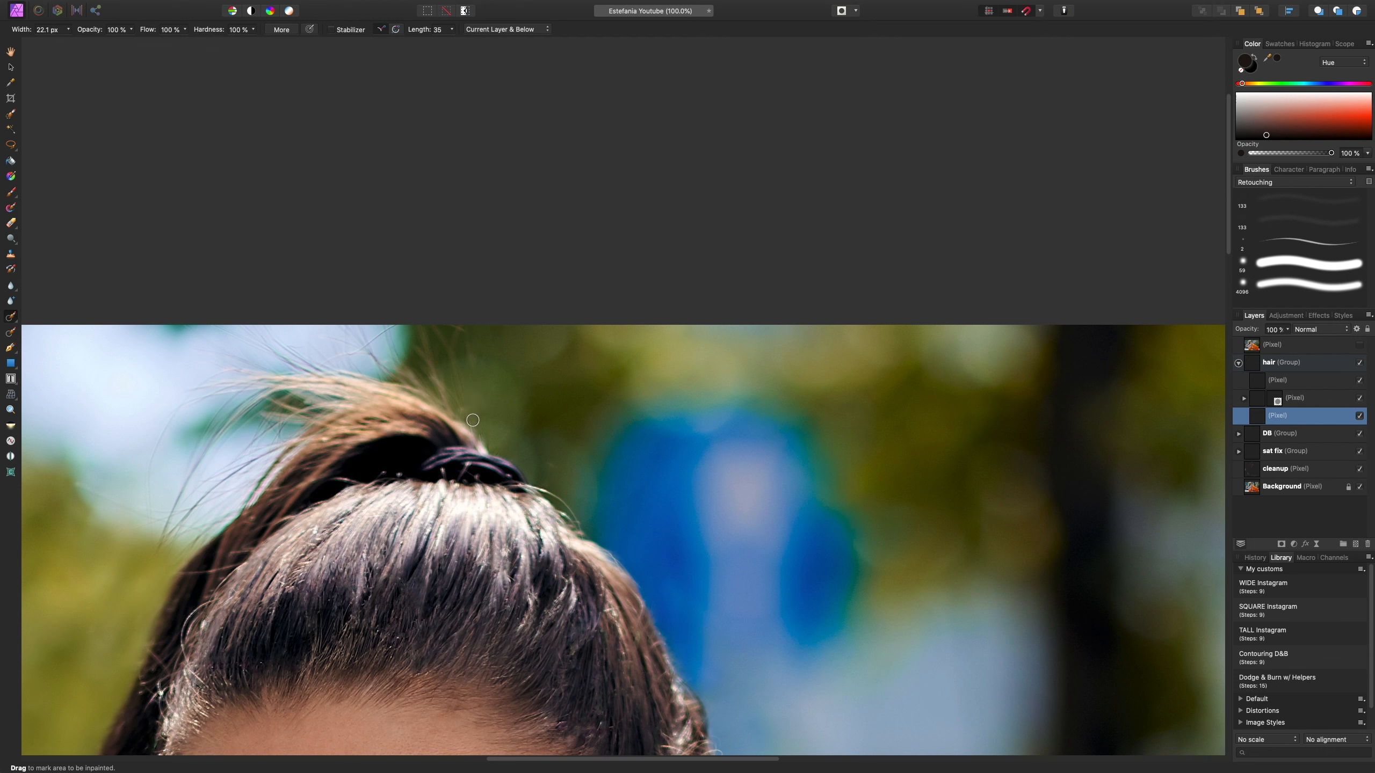
mouse_move(475, 422)
mouse_down()
mouse_move(466, 335)
mouse_move(455, 372)
mouse_move(441, 330)
mouse_move(414, 320)
mouse_up()
drag(426, 370, 493, 443)
- Sample the dark background beside the ponytail base with the Clone Brush and set the brush width to about 105 px
key(s)
alt+click(496, 392)
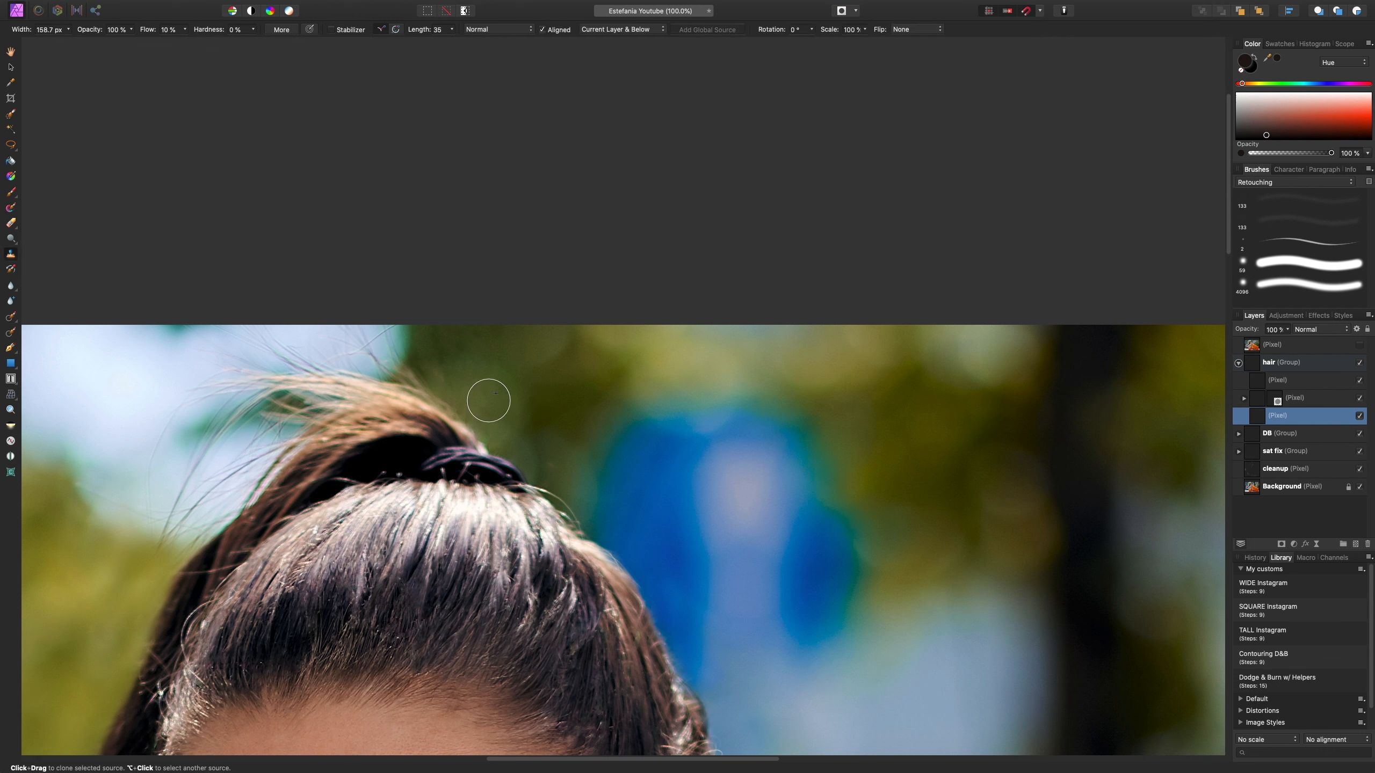
key(bracketleft)
key(bracketleft)
key(bracketleft)
key(bracketleft)
key(bracketleft)
key(bracketleft)
key(bracketright)
key(bracketright)
key(bracketright)
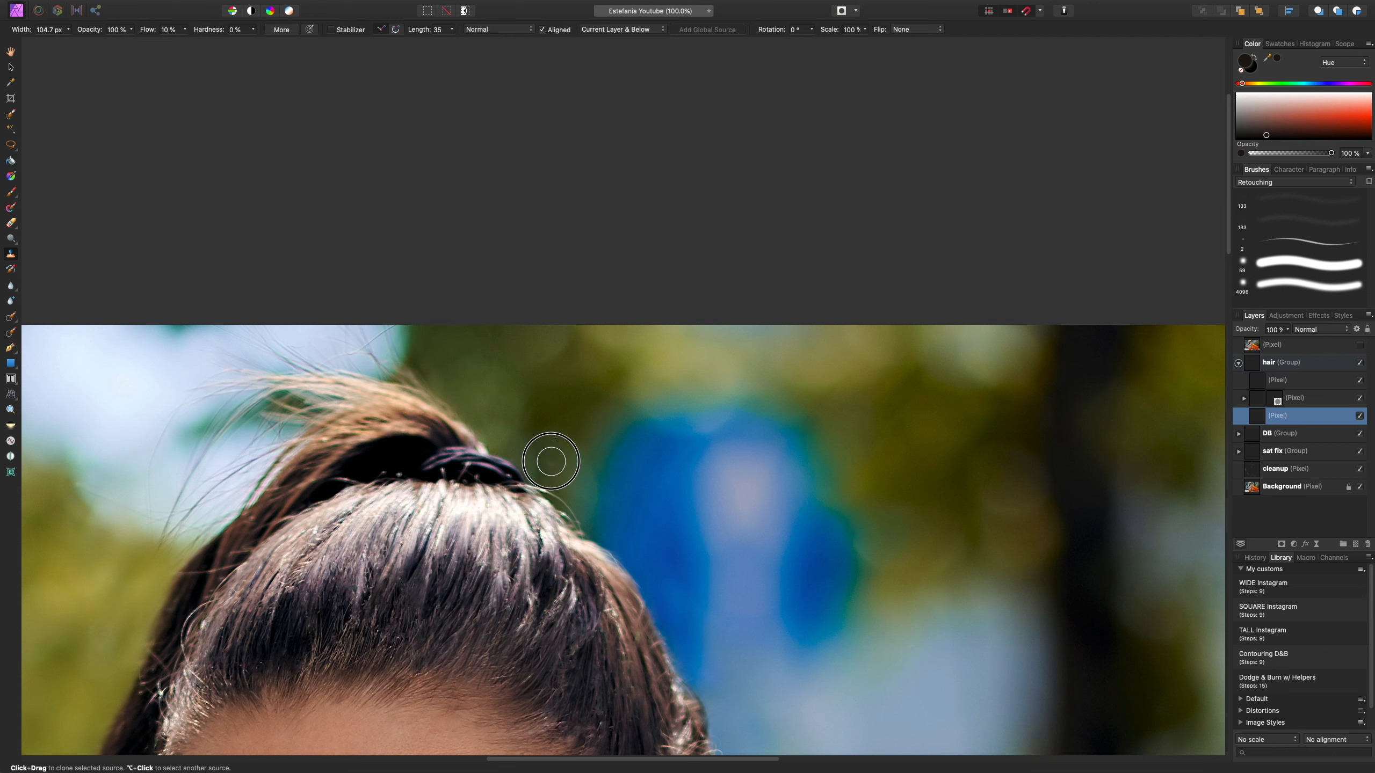
- Collapse the hair group and compare the whole photo with the group switched off and on
key(super+0)
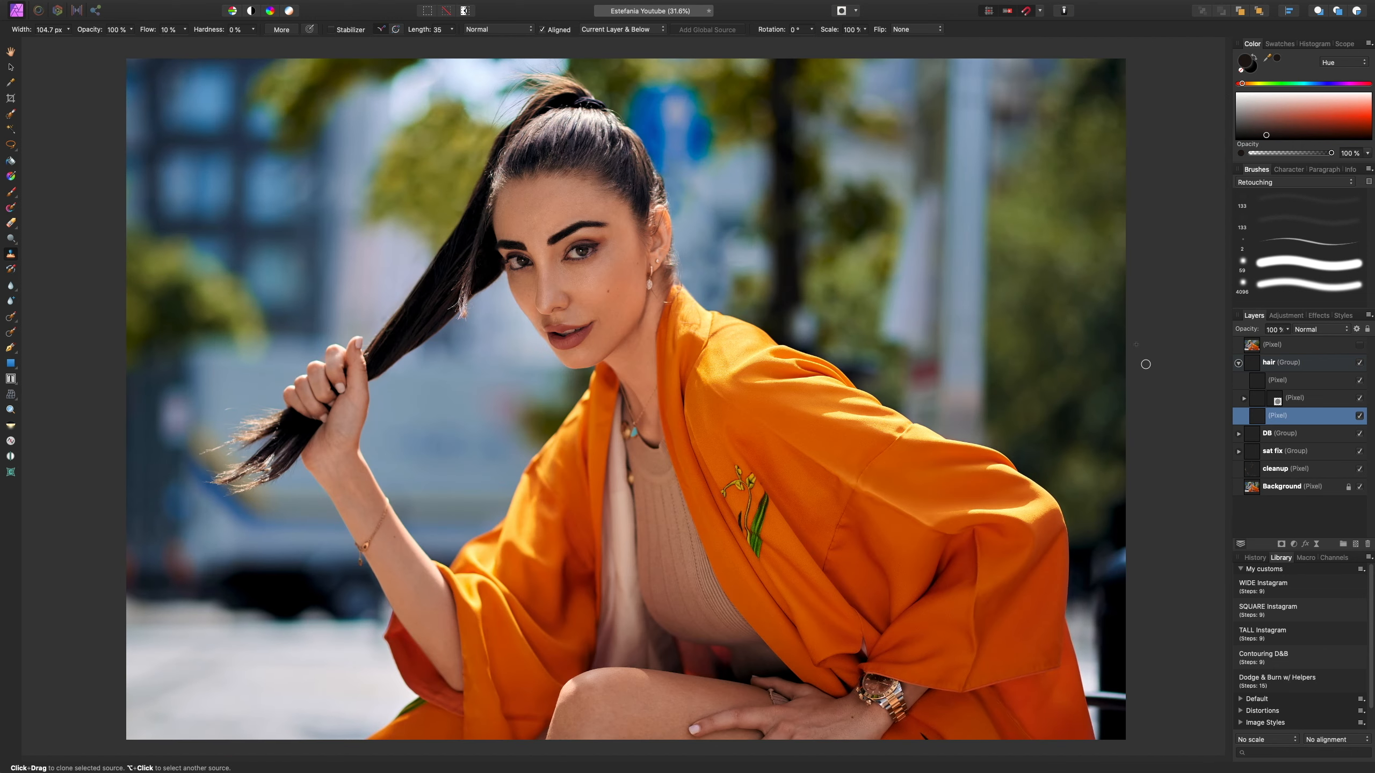
click(1241, 363)
click(1360, 363)
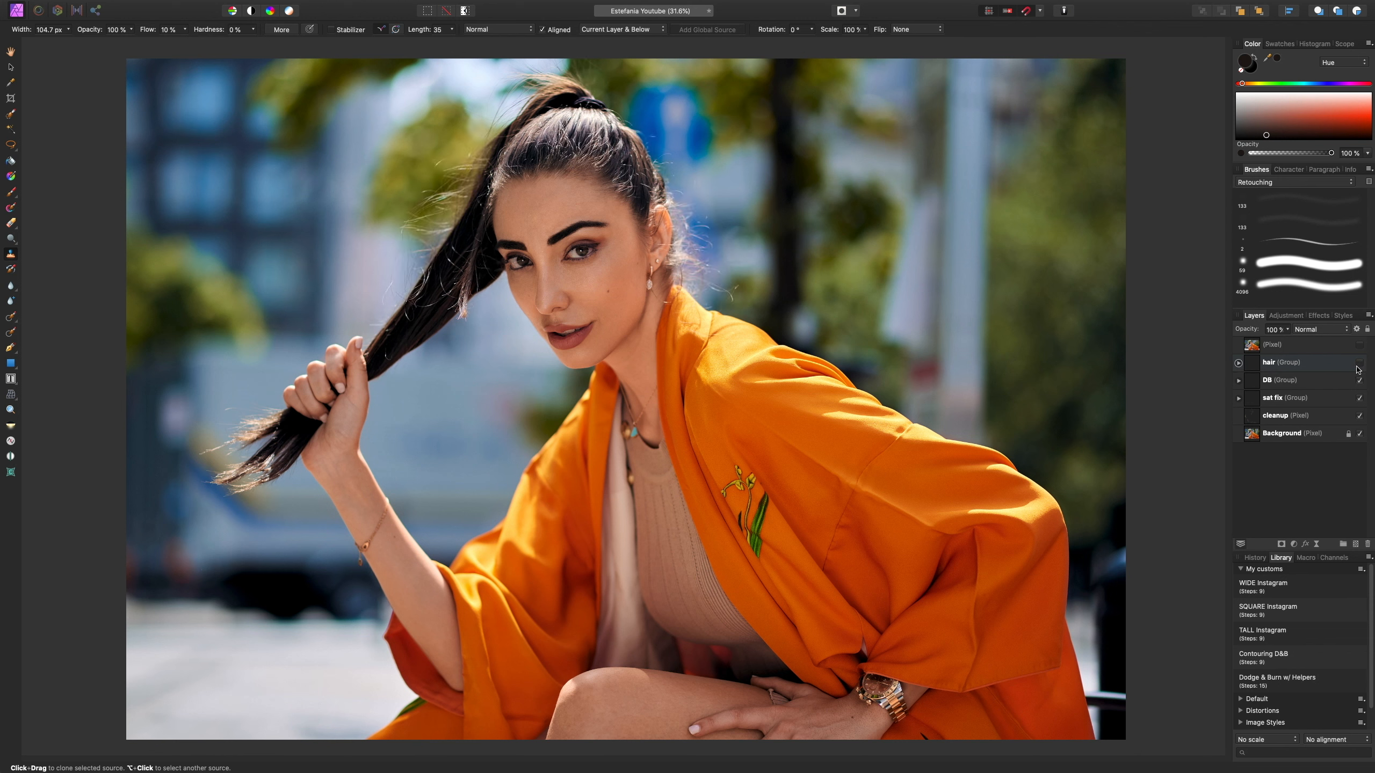
click(1360, 364)
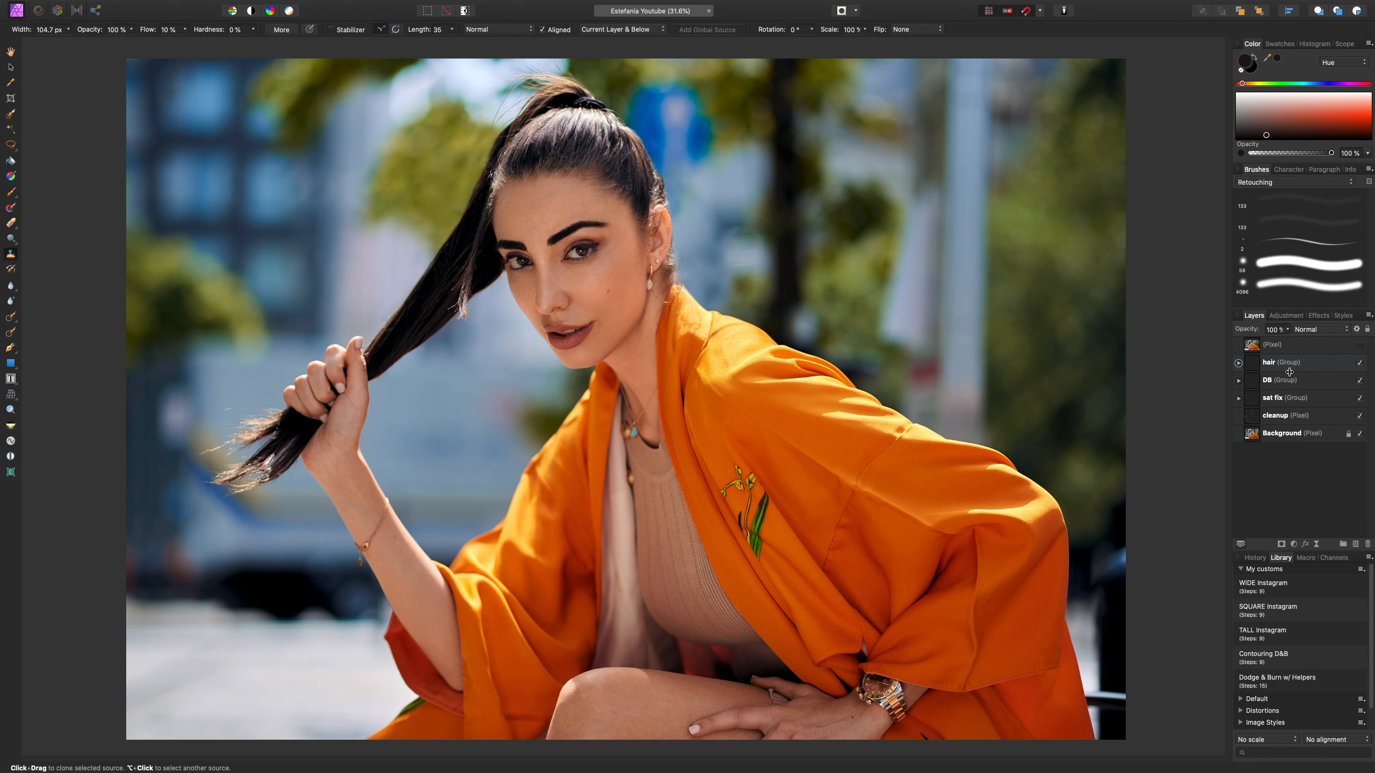
- Add a new pixel layer directly above the hair group and name it "background"
key(shift+super+n)
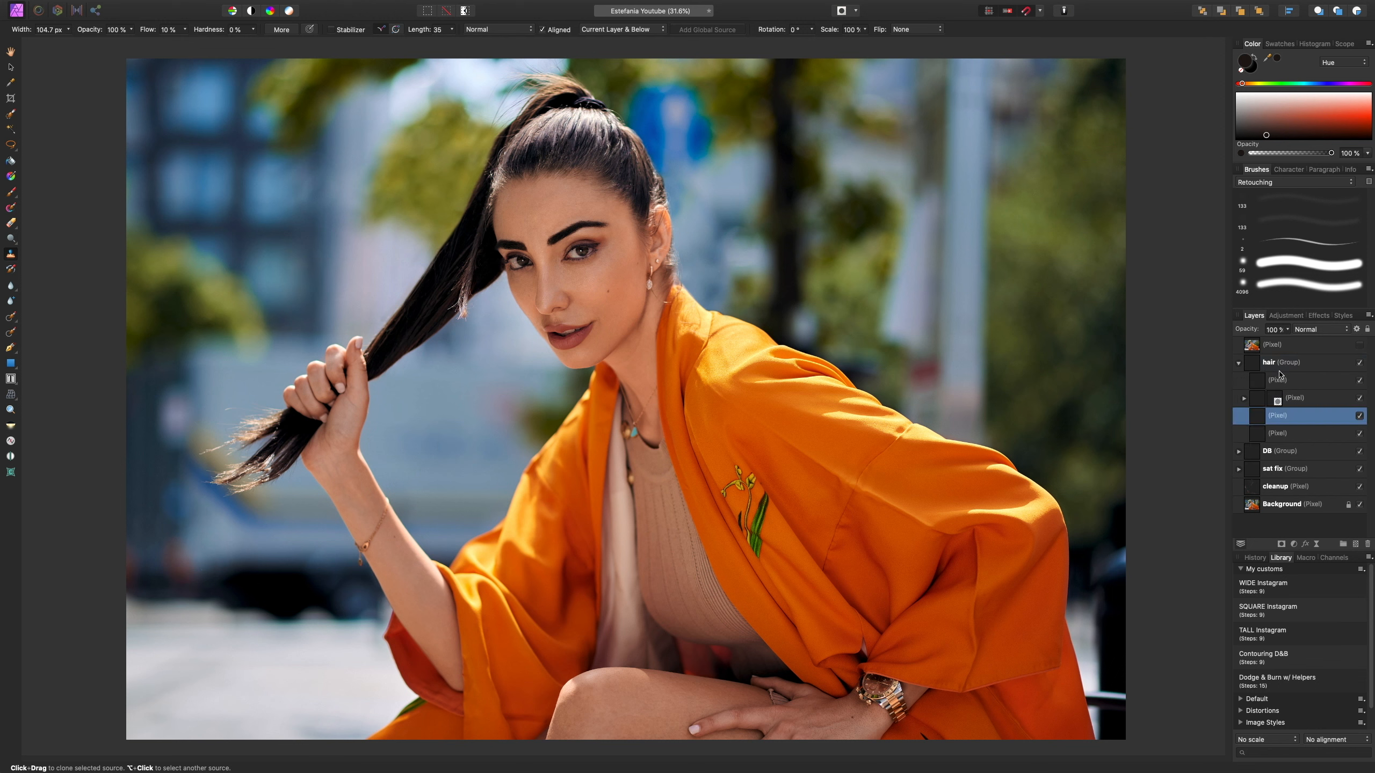
key(super+e)
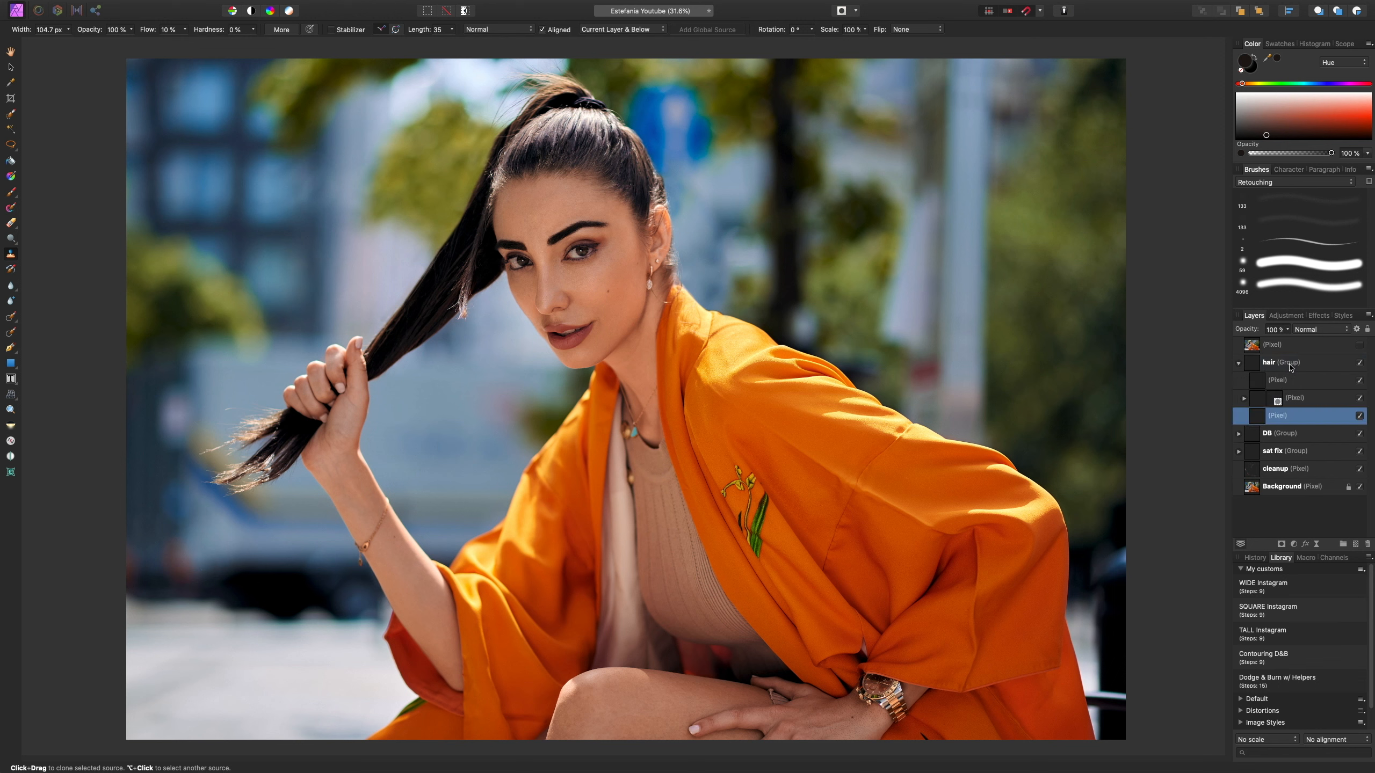
click(1292, 368)
key(shift+super+n)
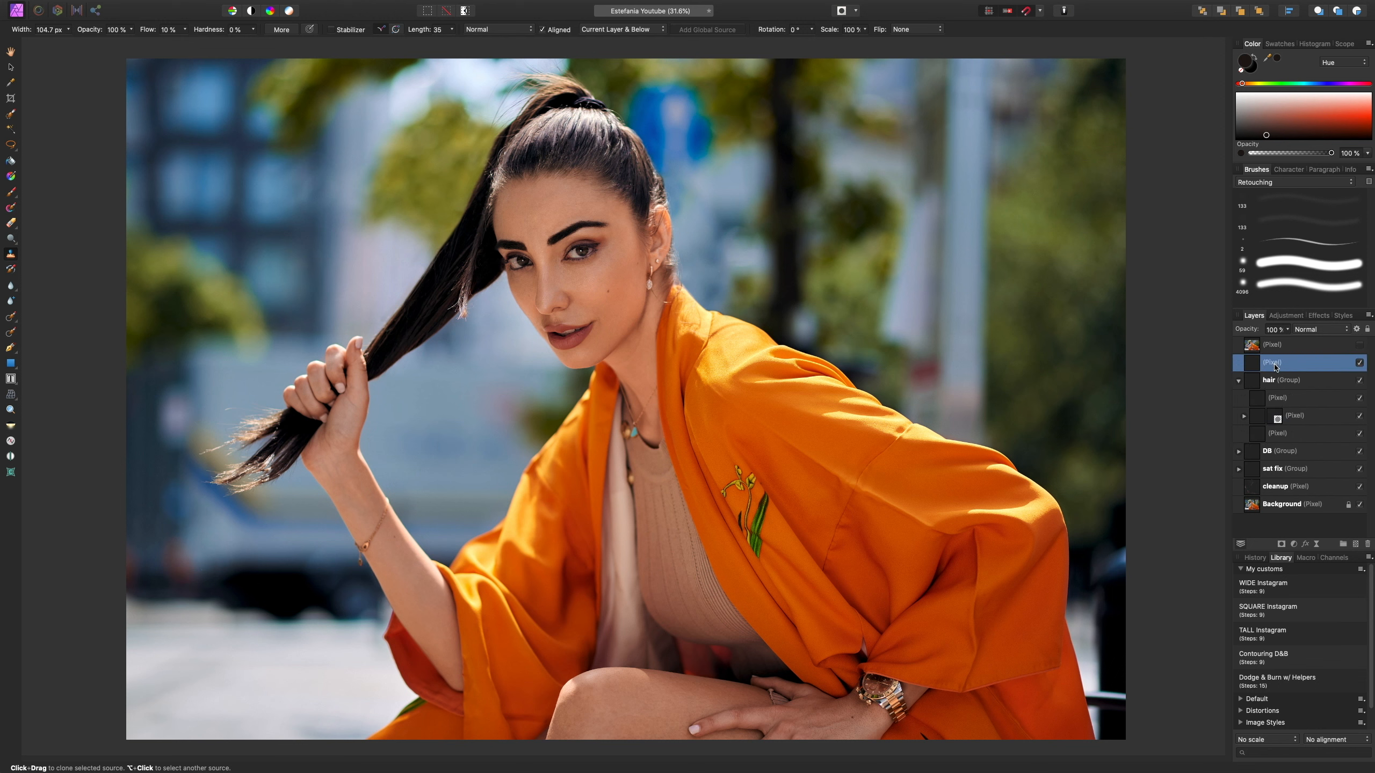
double_click(1277, 367)
text(b)
key(Return)
- Enlarge the Clone Brush to about 740 px and clone green foliage over the pale pole above the robe's shoulder
key(bracketright)
key(bracketright)
key(bracketright)
key(bracketright)
key(bracketright)
key(bracketright)
key(bracketright)
key(bracketright)
key(bracketright)
key(bracketright)
key(bracketright)
key(bracketright)
key(bracketright)
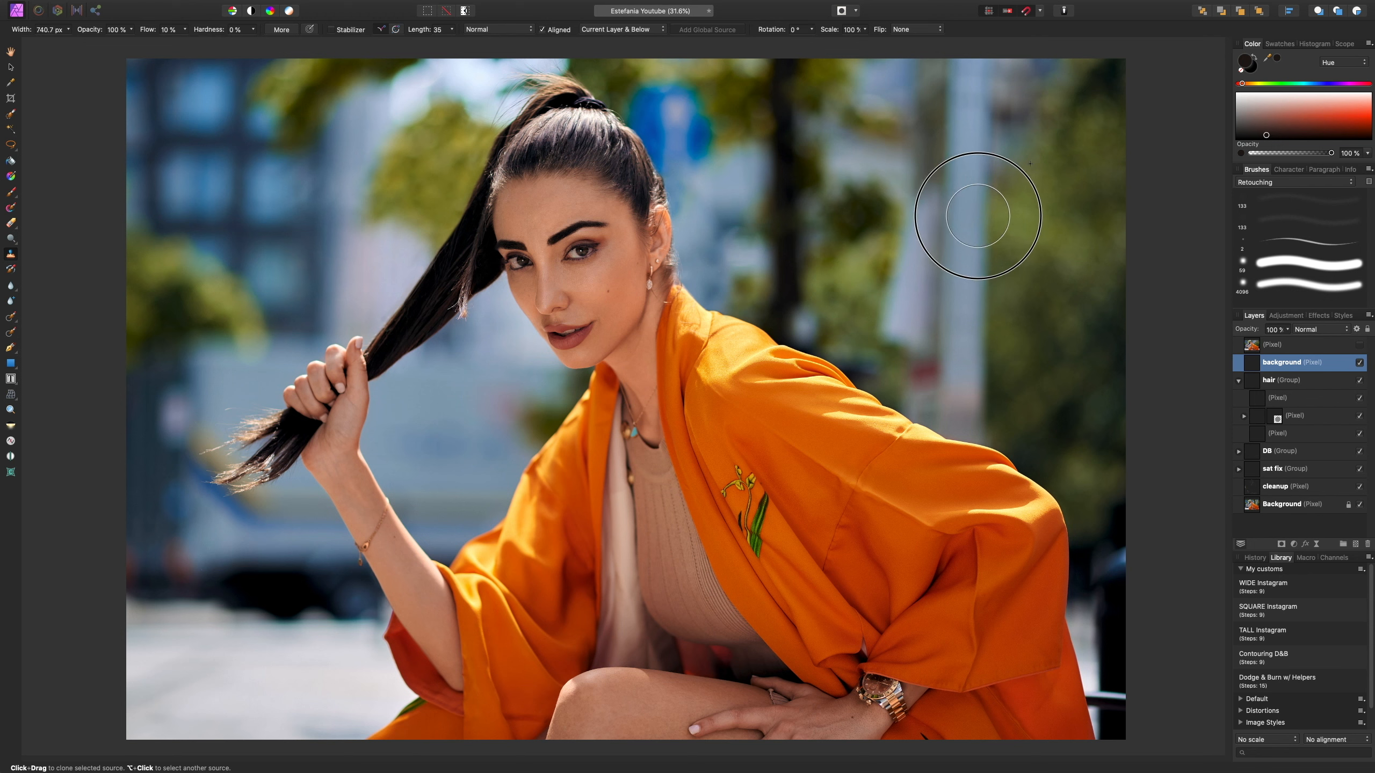
drag(975, 218, 976, 242)
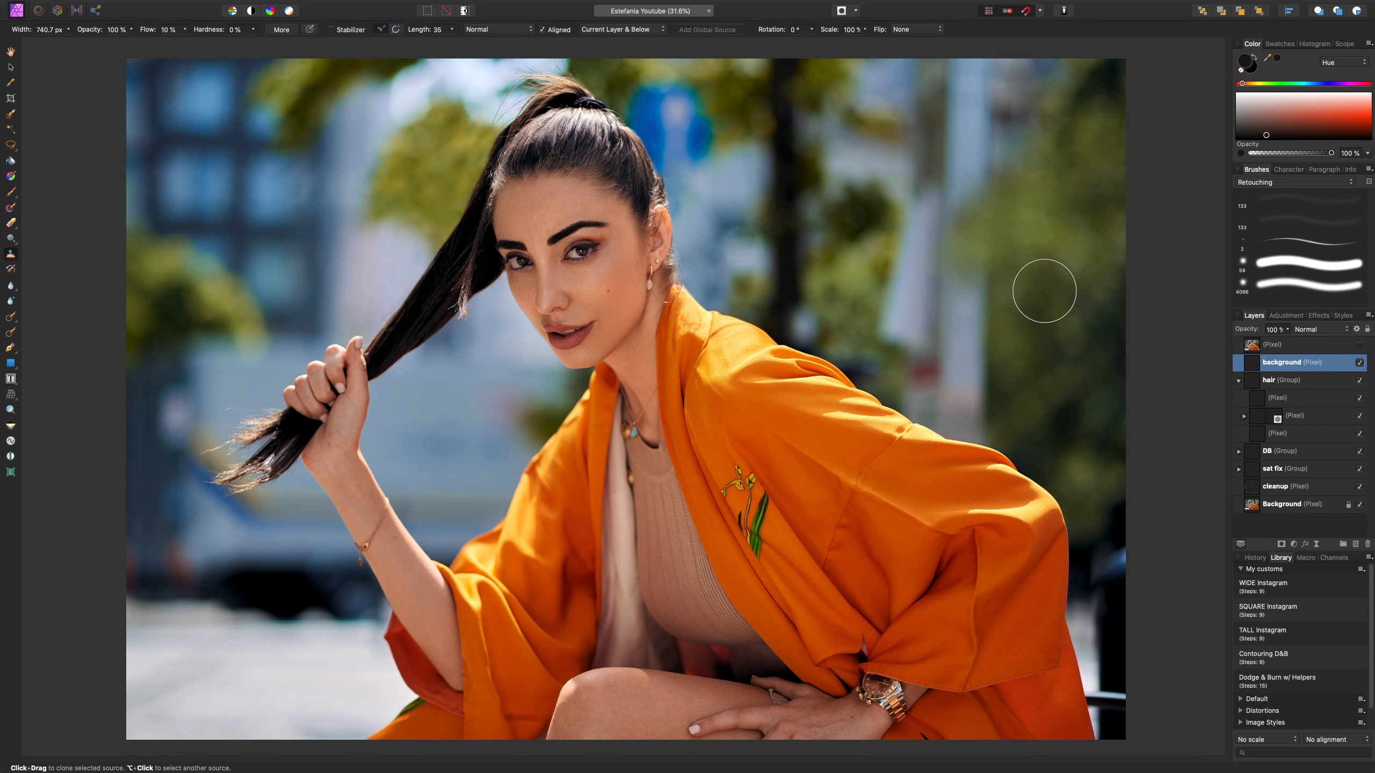
alt+click(1051, 284)
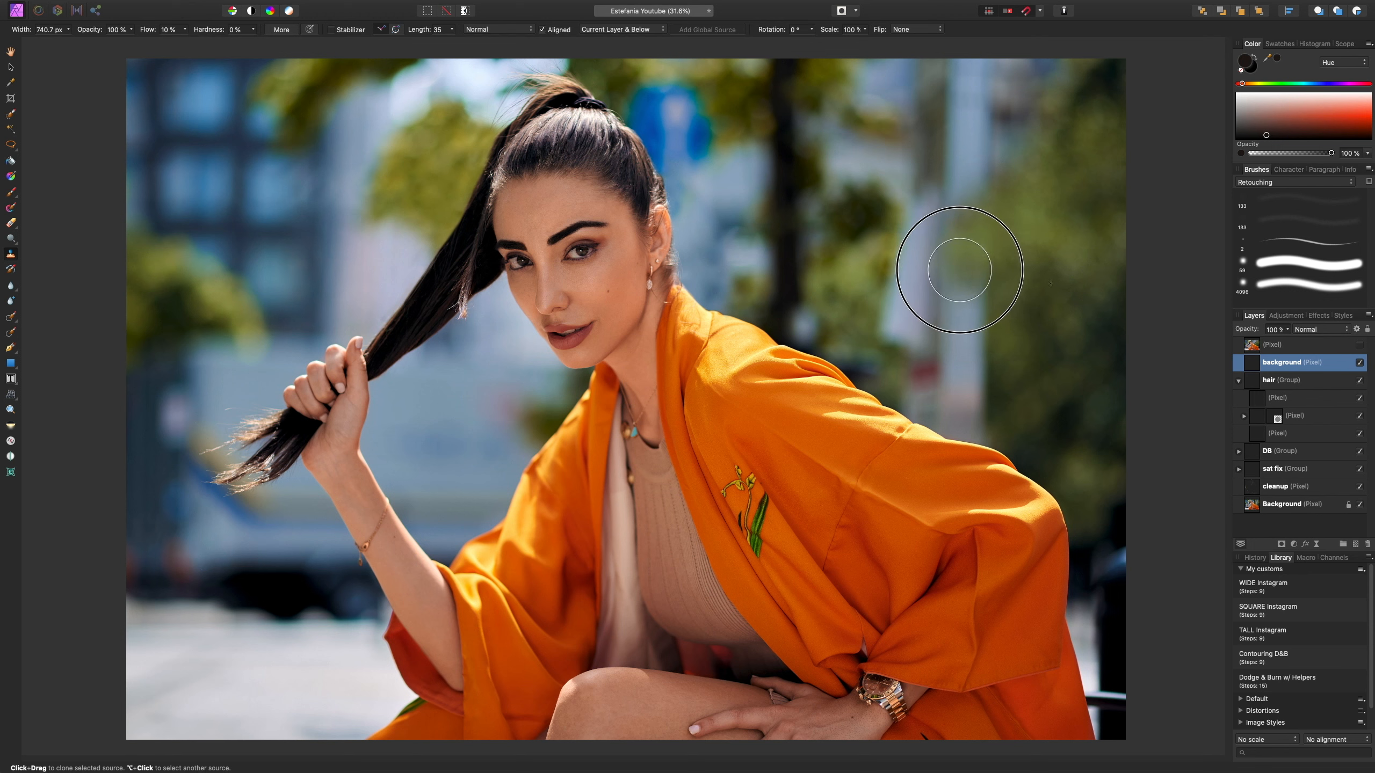
mouse_move(963, 342)
mouse_down()
mouse_move(971, 371)
mouse_move(927, 381)
mouse_move(945, 400)
mouse_up()
- Resample the foliage and clone it over the pale gaps in the middle stretch of the pole
alt+click(1020, 321)
alt+click(1022, 341)
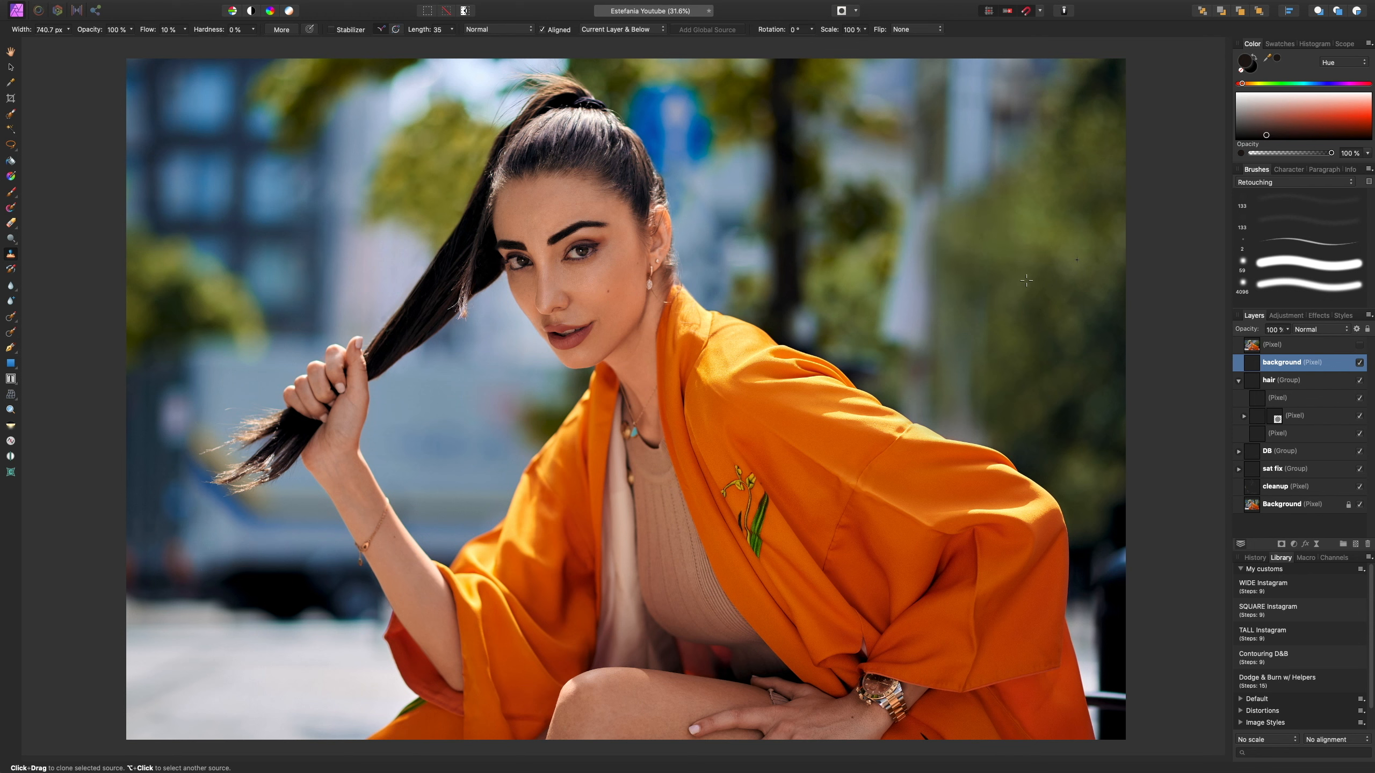
alt+click(1046, 232)
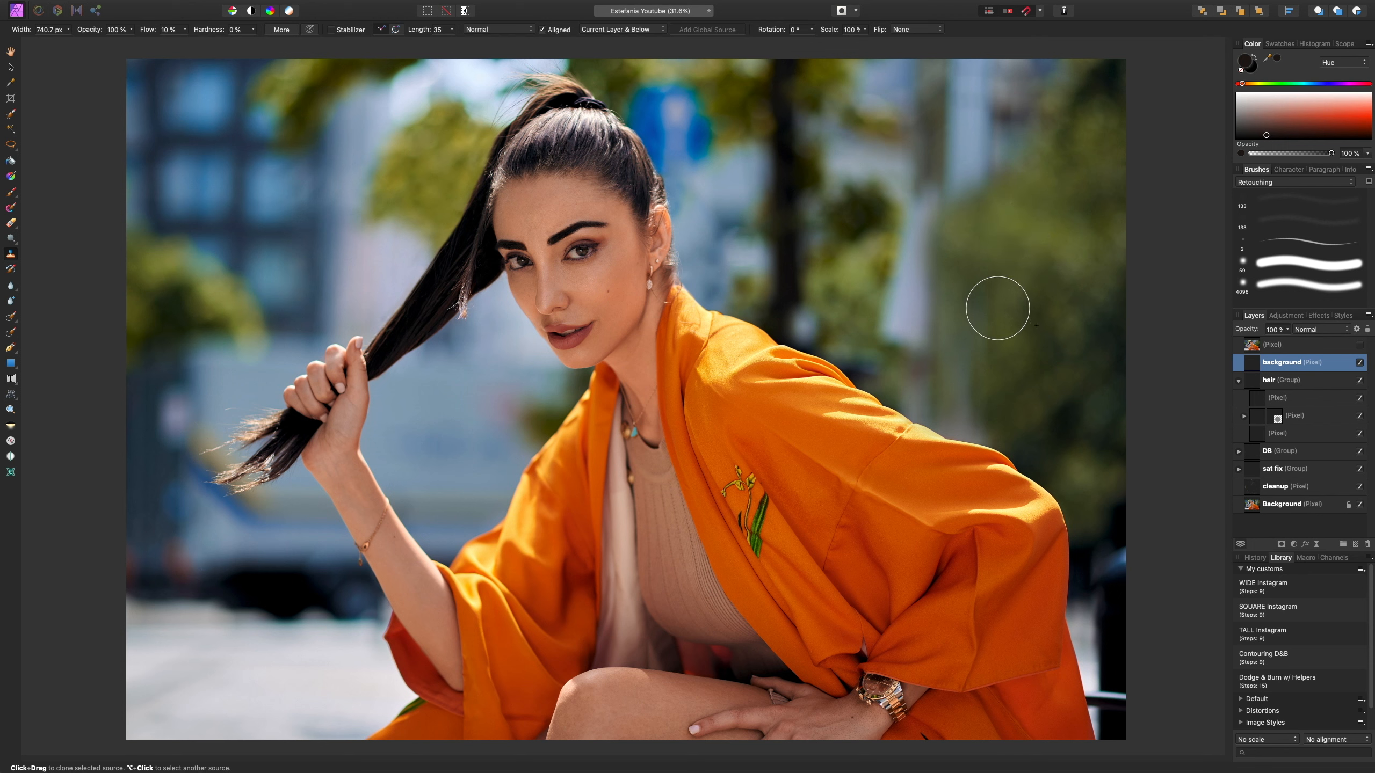
mouse_move(974, 299)
mouse_down()
mouse_move(956, 298)
mouse_move(967, 321)
mouse_move(955, 331)
mouse_up()
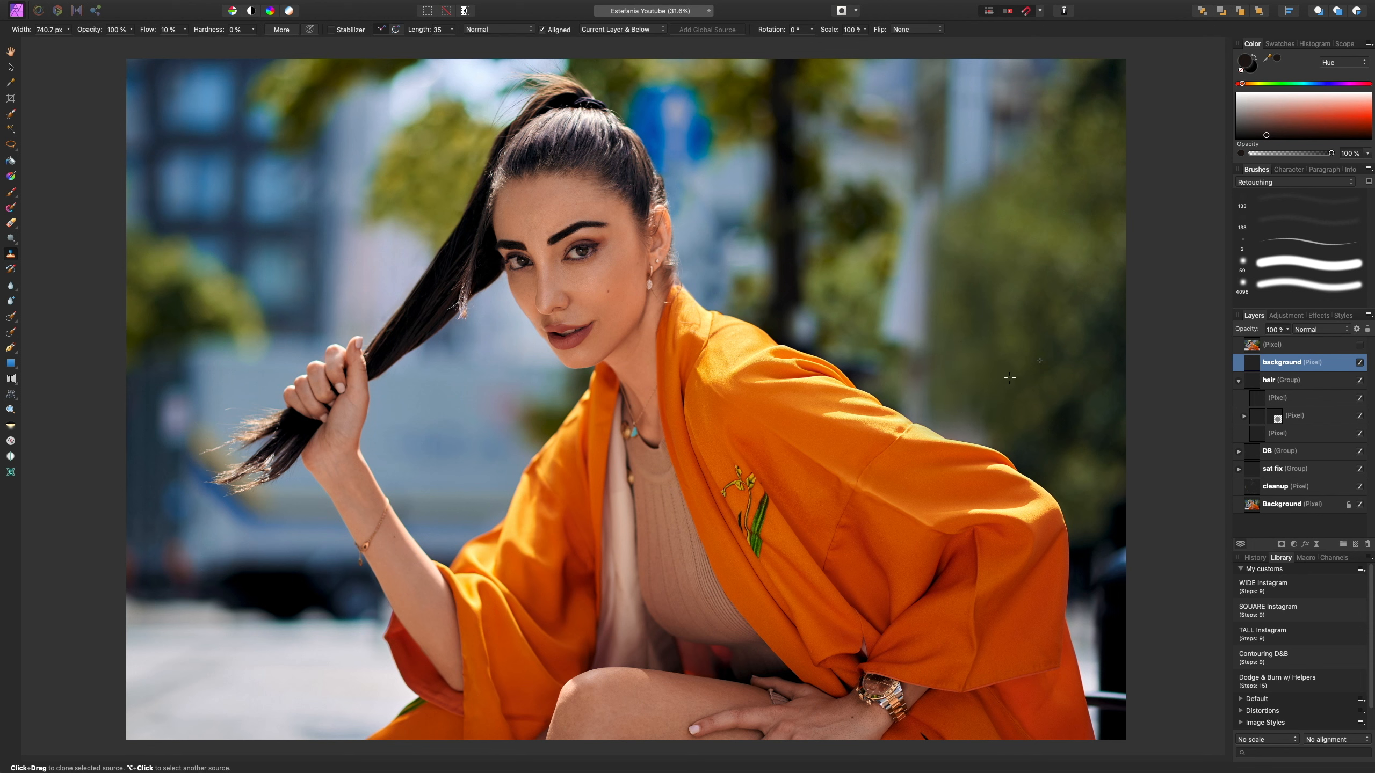
- Clone foliage over the background down to the orange robe's shoulder edge, starting with a brush about 535 px wide
key(])
key(])
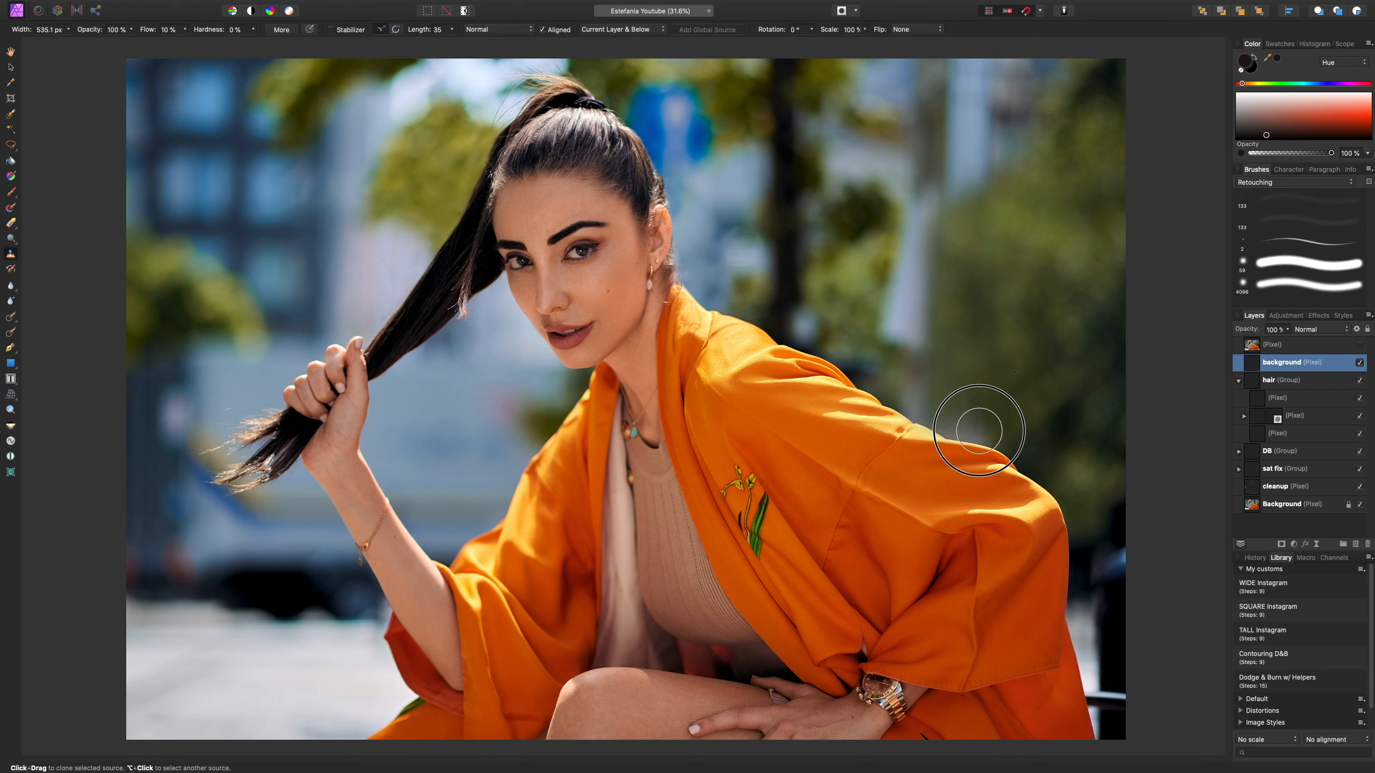
drag(979, 433, 946, 417)
key([)
key([)
key([)
key([)
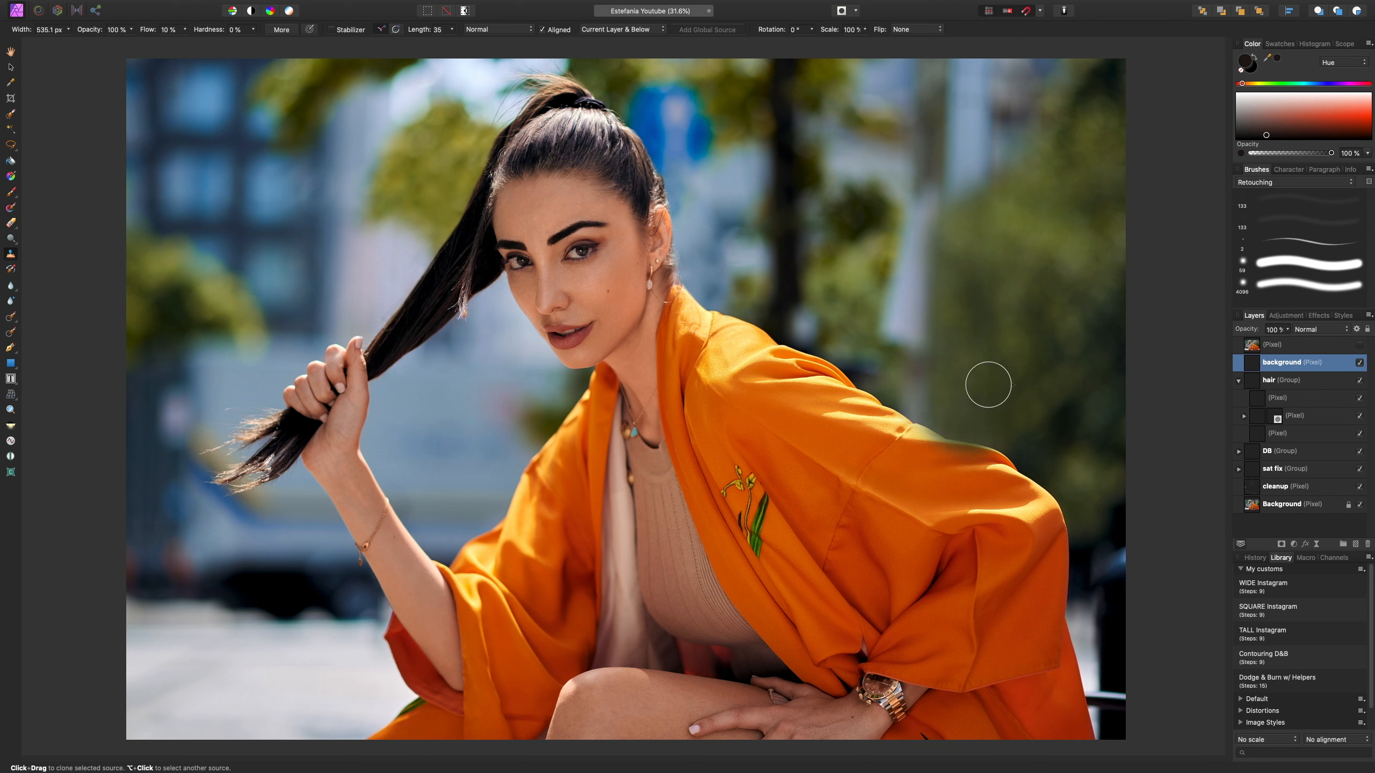
mouse_move(948, 405)
mouse_down()
mouse_move(902, 407)
mouse_move(925, 394)
mouse_move(908, 369)
mouse_move(896, 376)
mouse_up()
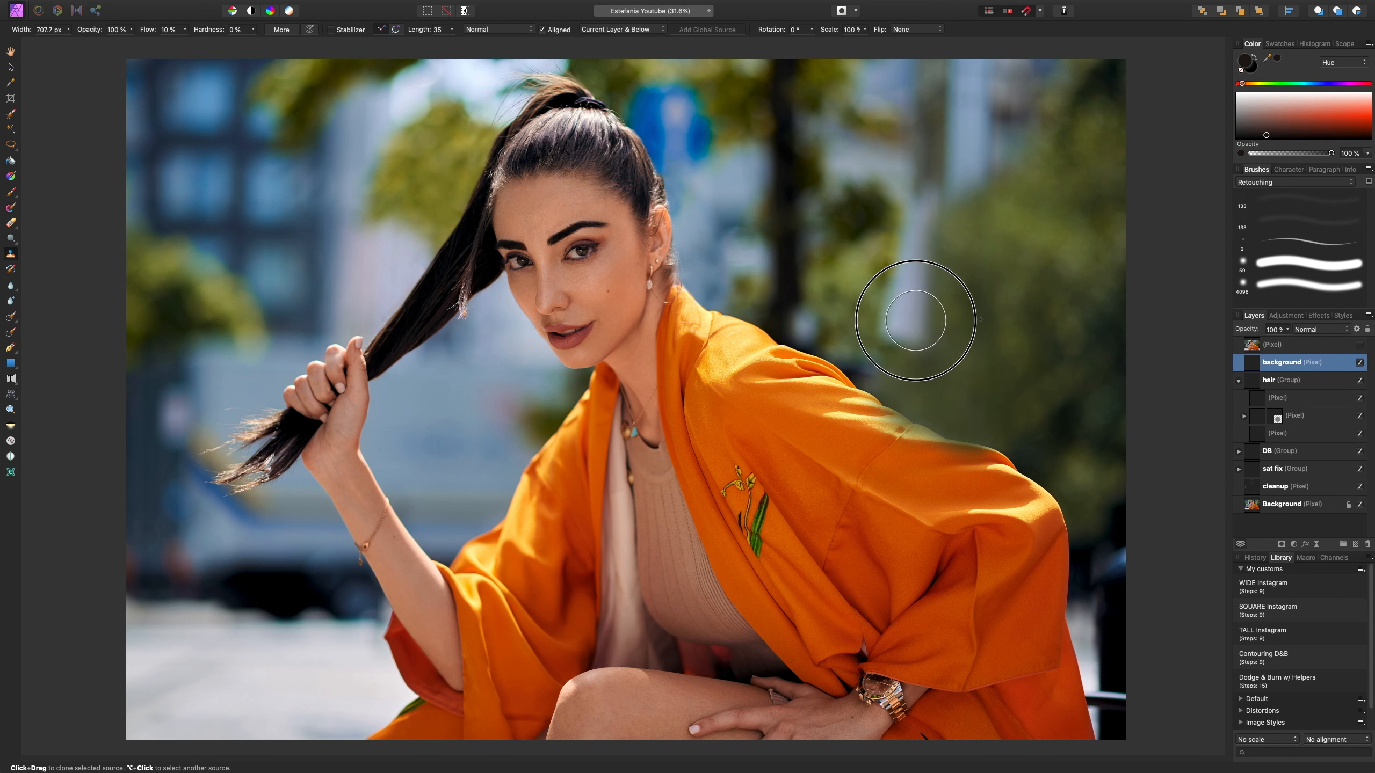
- Enlarge the Clone Brush to about 1076 px and cover the remaining pale post between the tree trunk and the bush with foliage
key(])
key(])
key(])
mouse_move(912, 320)
mouse_down()
mouse_move(896, 310)
mouse_move(902, 284)
mouse_up()
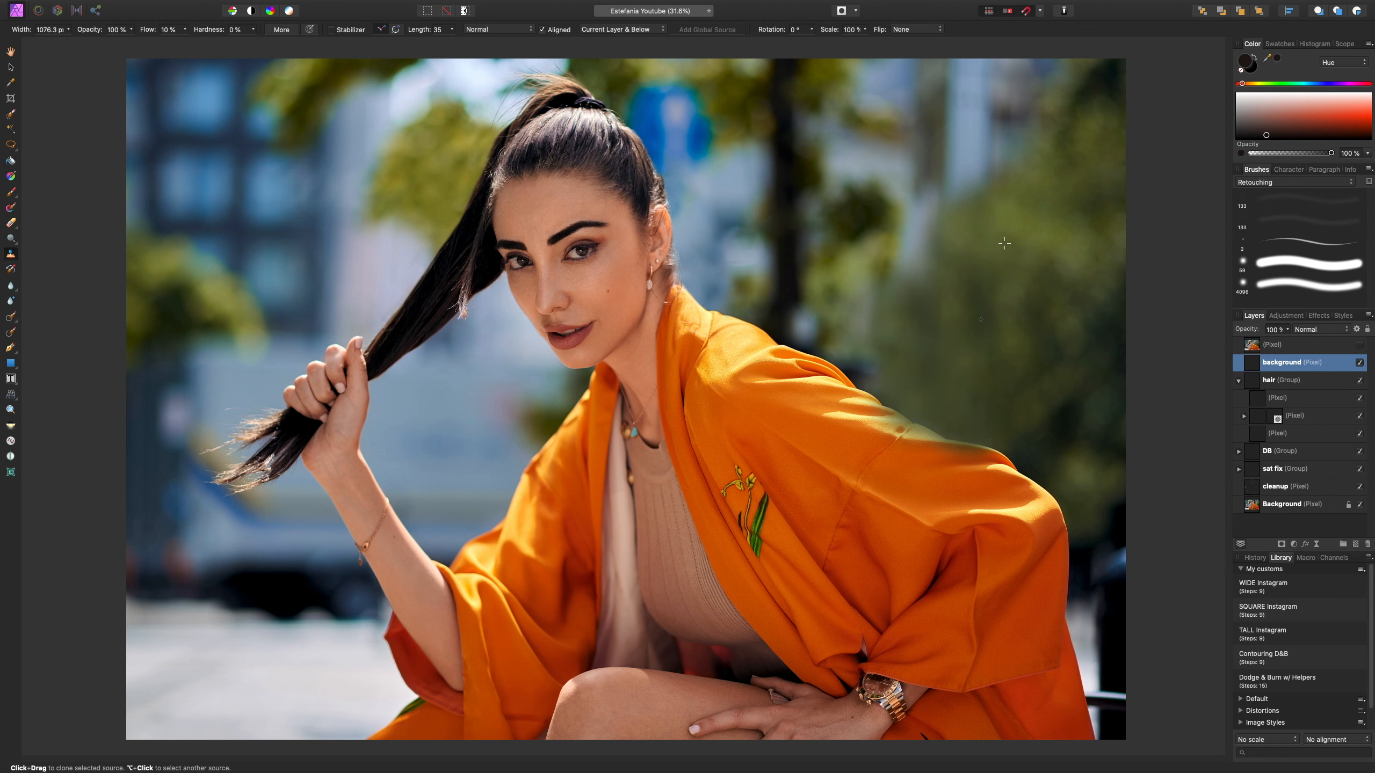
alt+click(1026, 236)
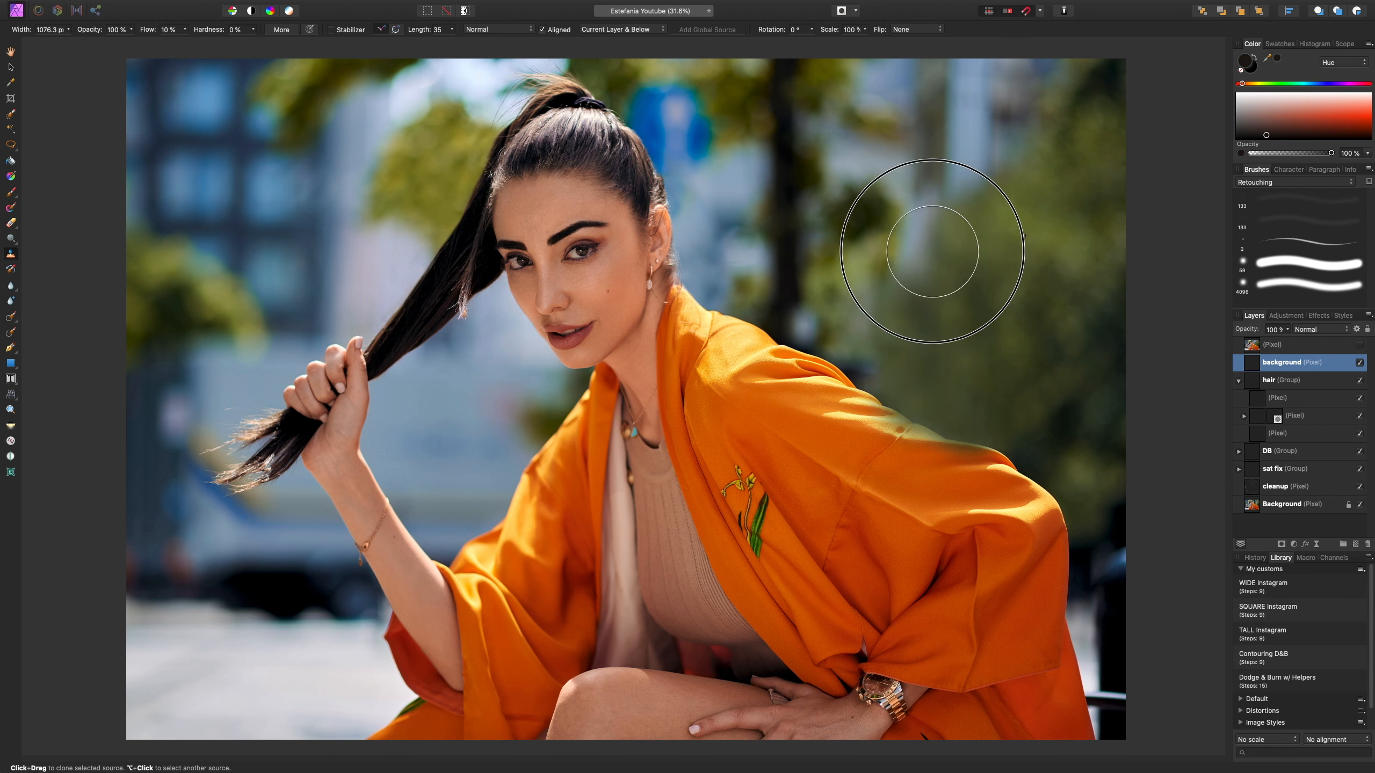
mouse_move(937, 248)
mouse_down()
mouse_move(920, 252)
mouse_move(936, 209)
mouse_move(941, 284)
mouse_up()
- Reduce the Clone Brush to about 661 px and extend the cloned foliage along the bush's edge facing the tree trunk
key([)
key([)
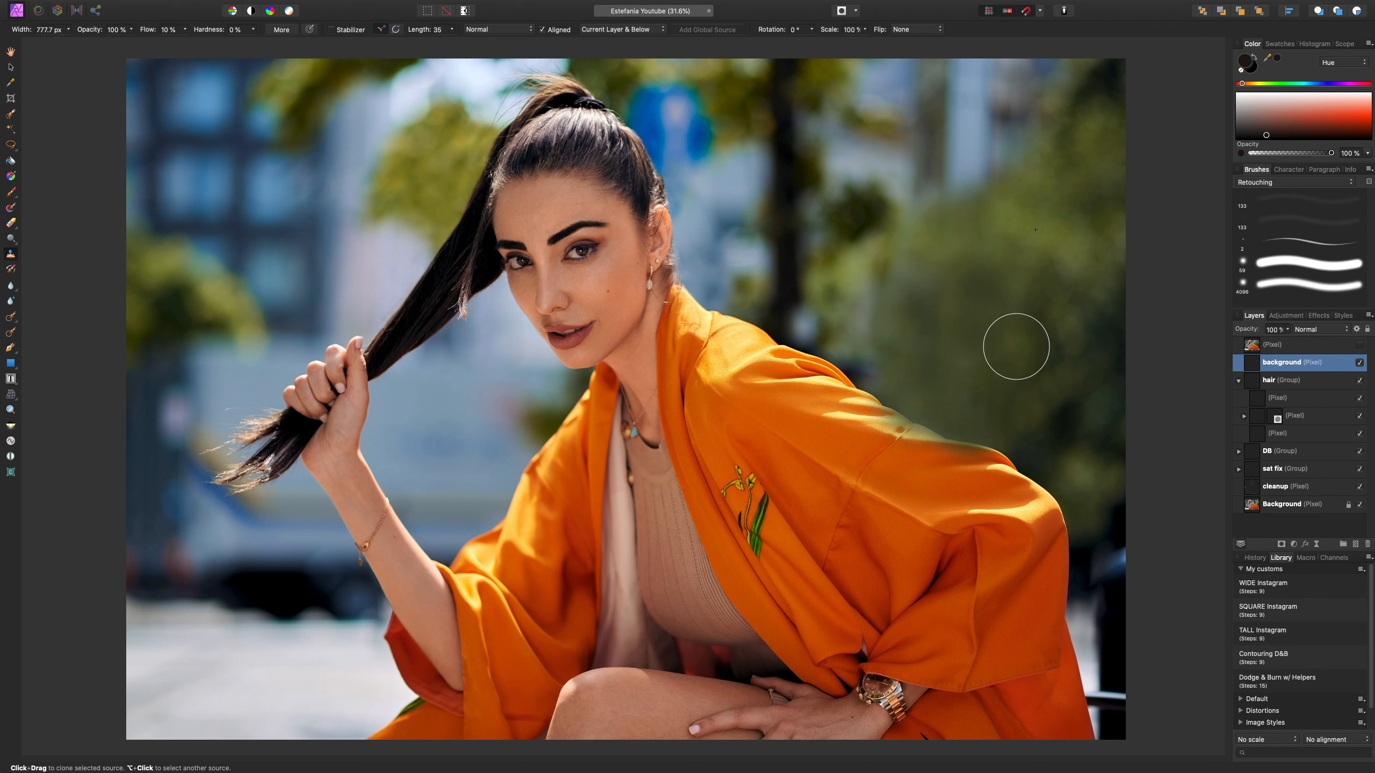
key([)
drag(1105, 302, 1060, 332)
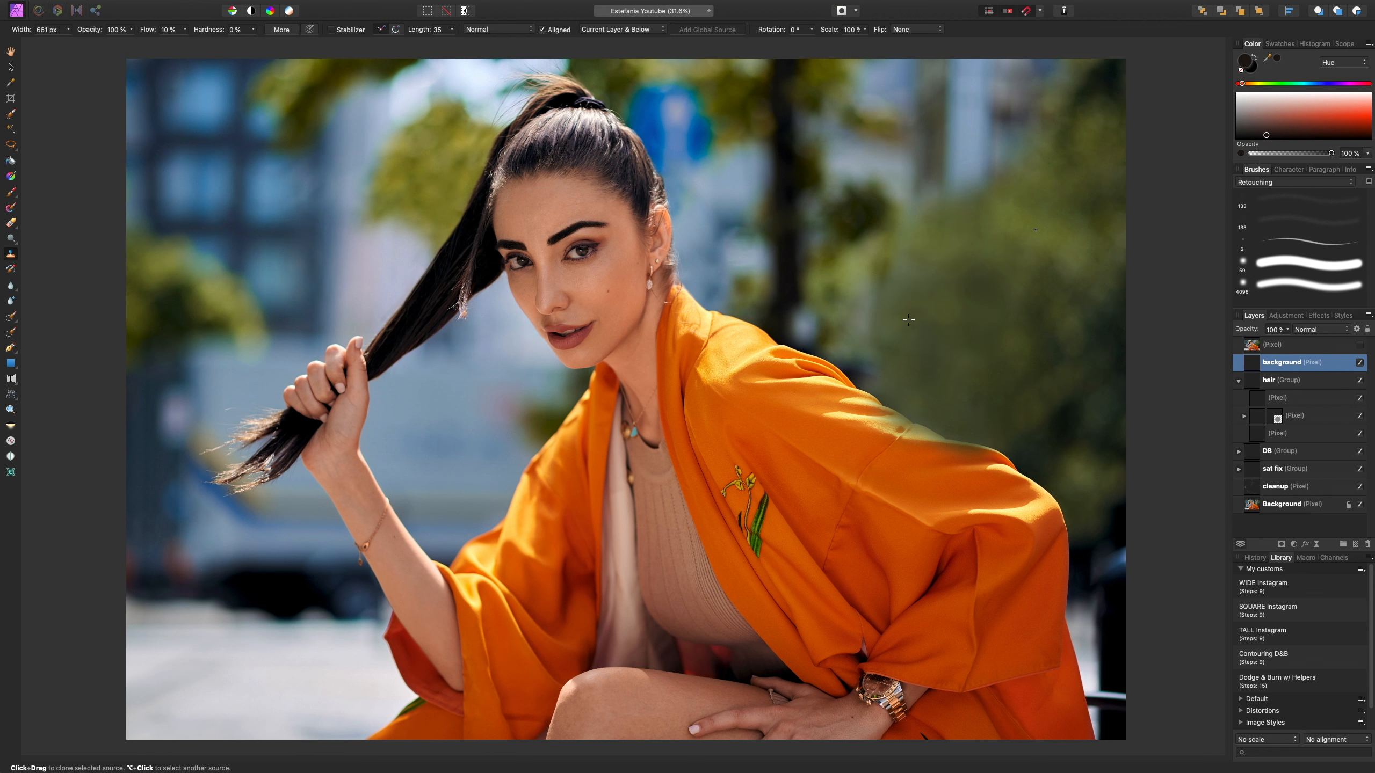
drag(874, 321, 869, 329)
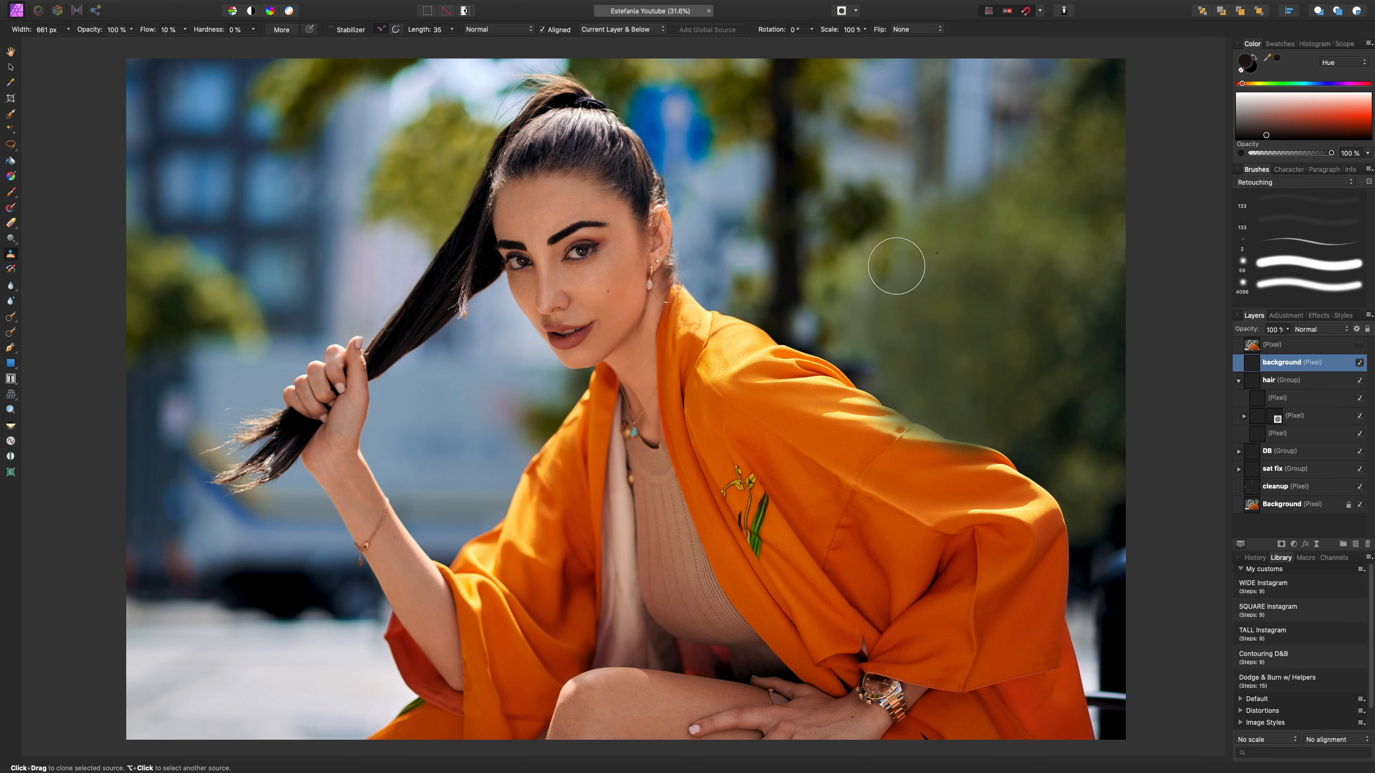
drag(896, 266, 886, 273)
- Set the Clone Brush to 45% hardness and about 562 px width, and sample the foliage
alt+click(1055, 237)
drag(254, 30, 366, 76)
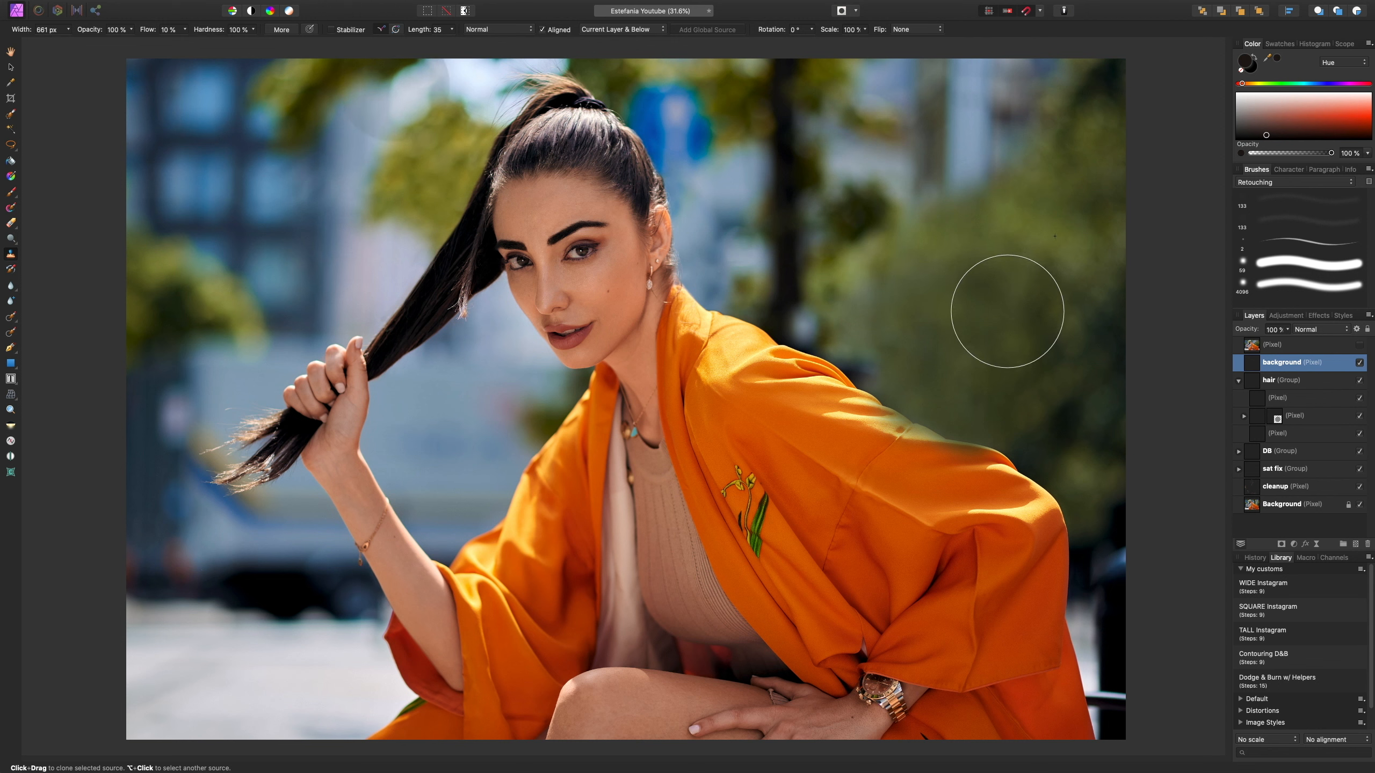
key(bracketleft)
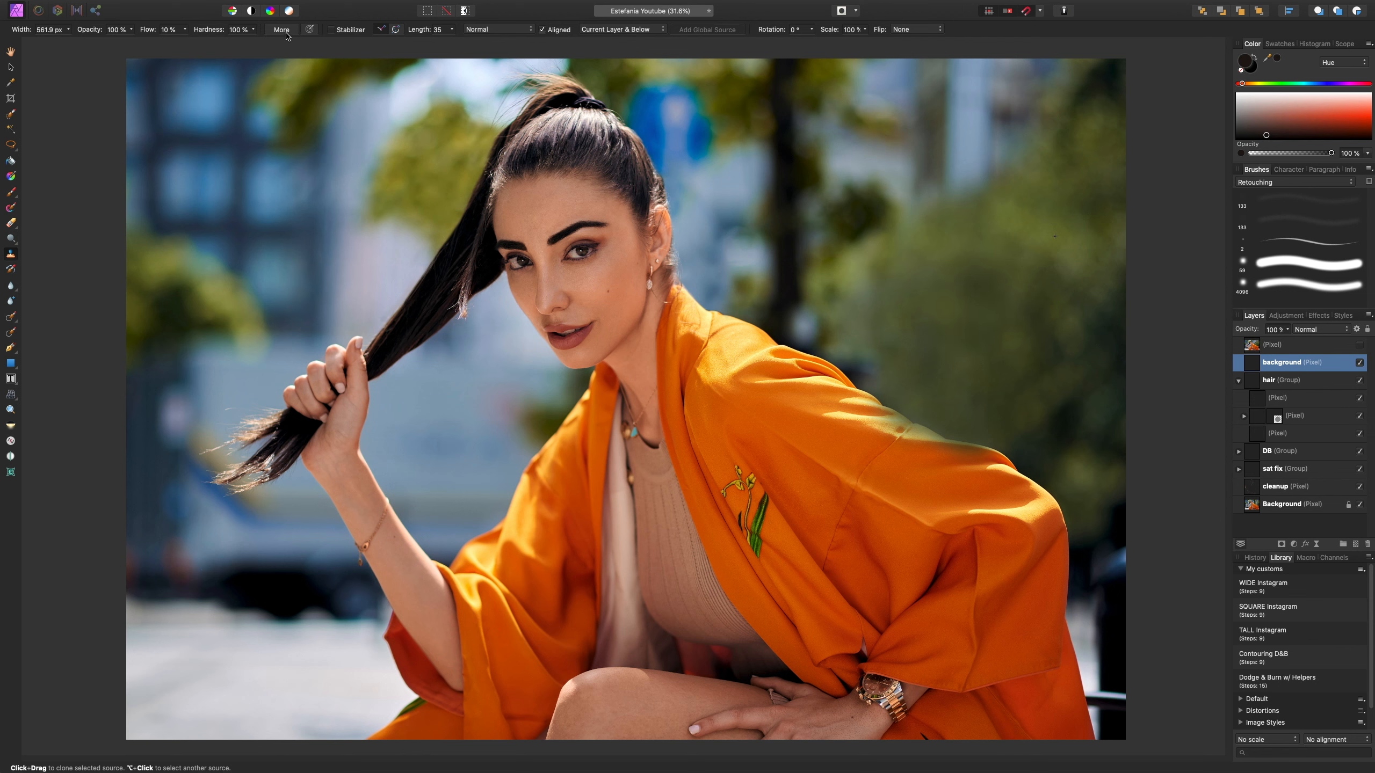
drag(257, 33, 208, 46)
alt+click(1058, 263)
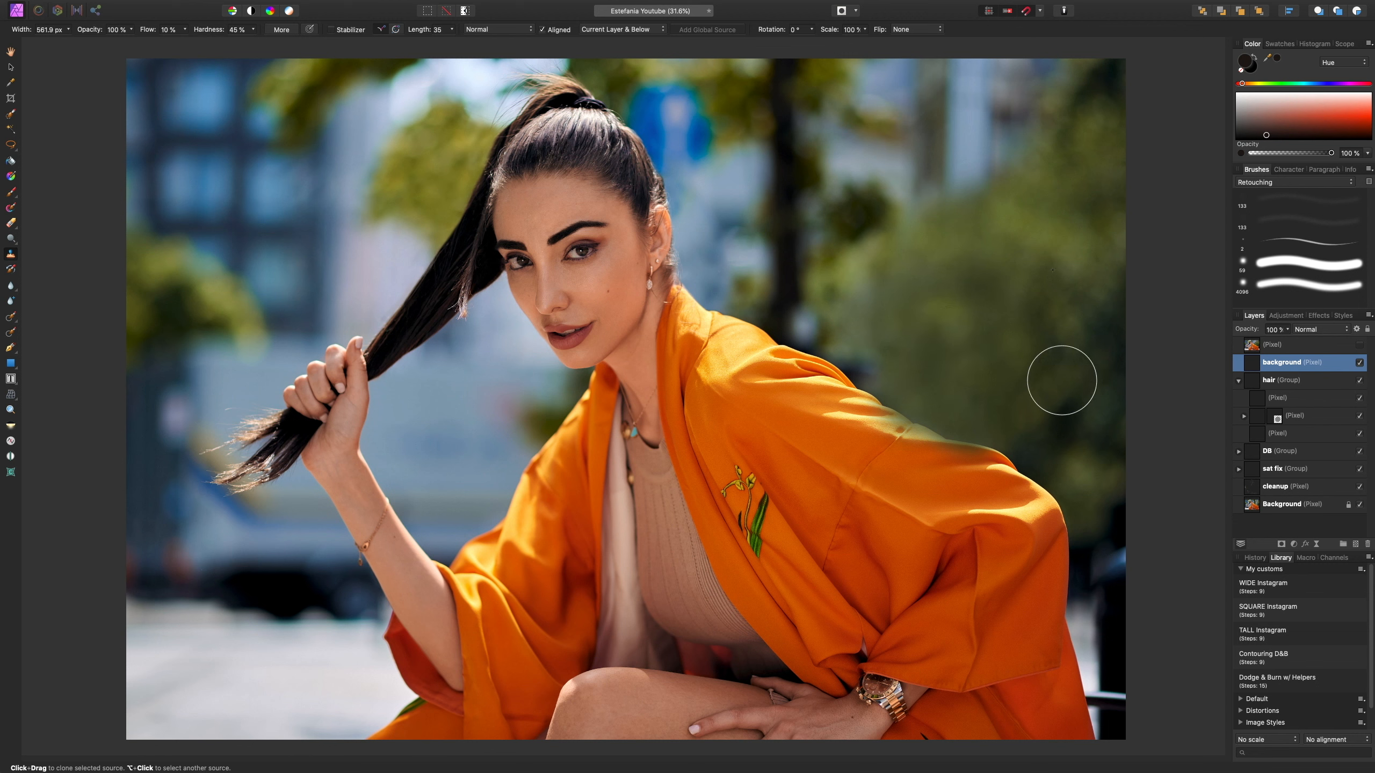
- Sample the foliage beside the robe's shoulder and clone it over nearby background and the bush's edge facing the tree trunk
alt+click(1071, 344)
drag(952, 381, 932, 376)
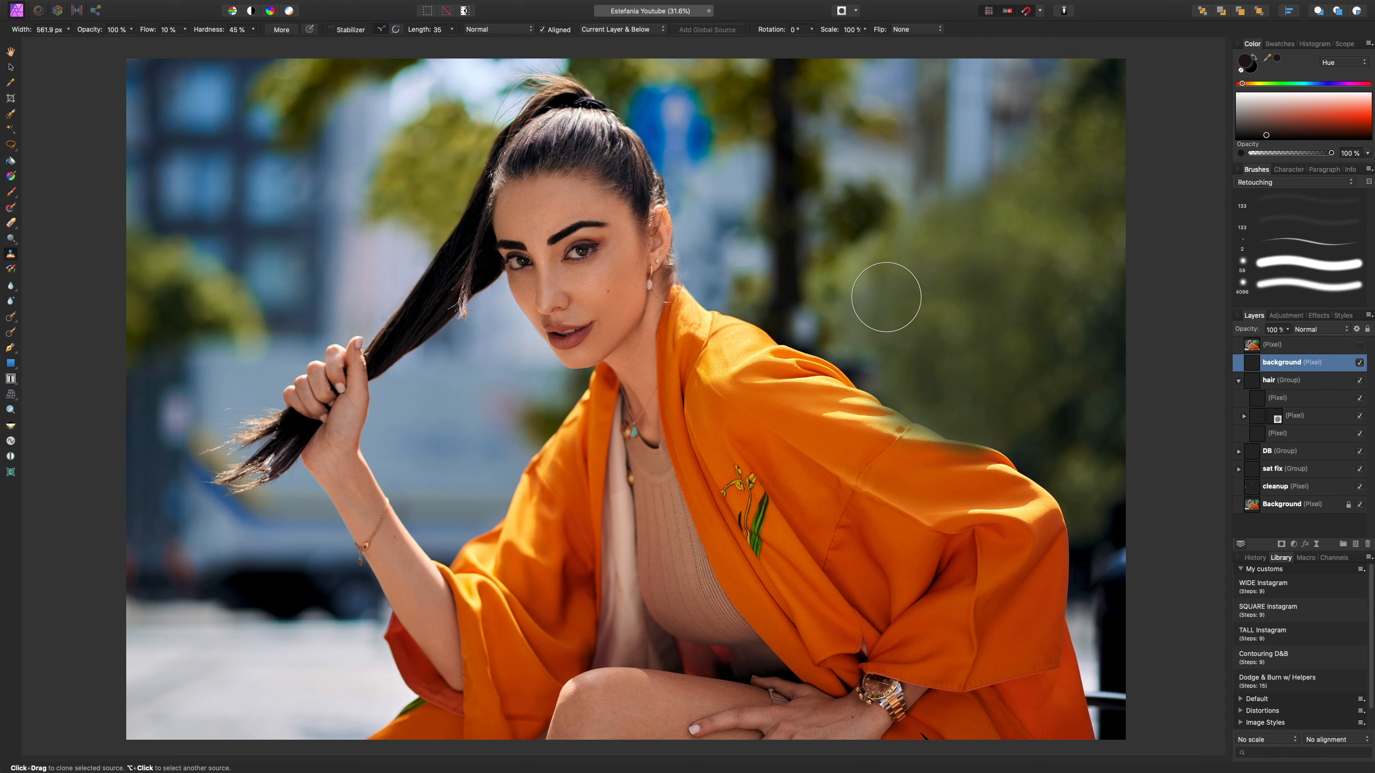
drag(884, 298, 883, 296)
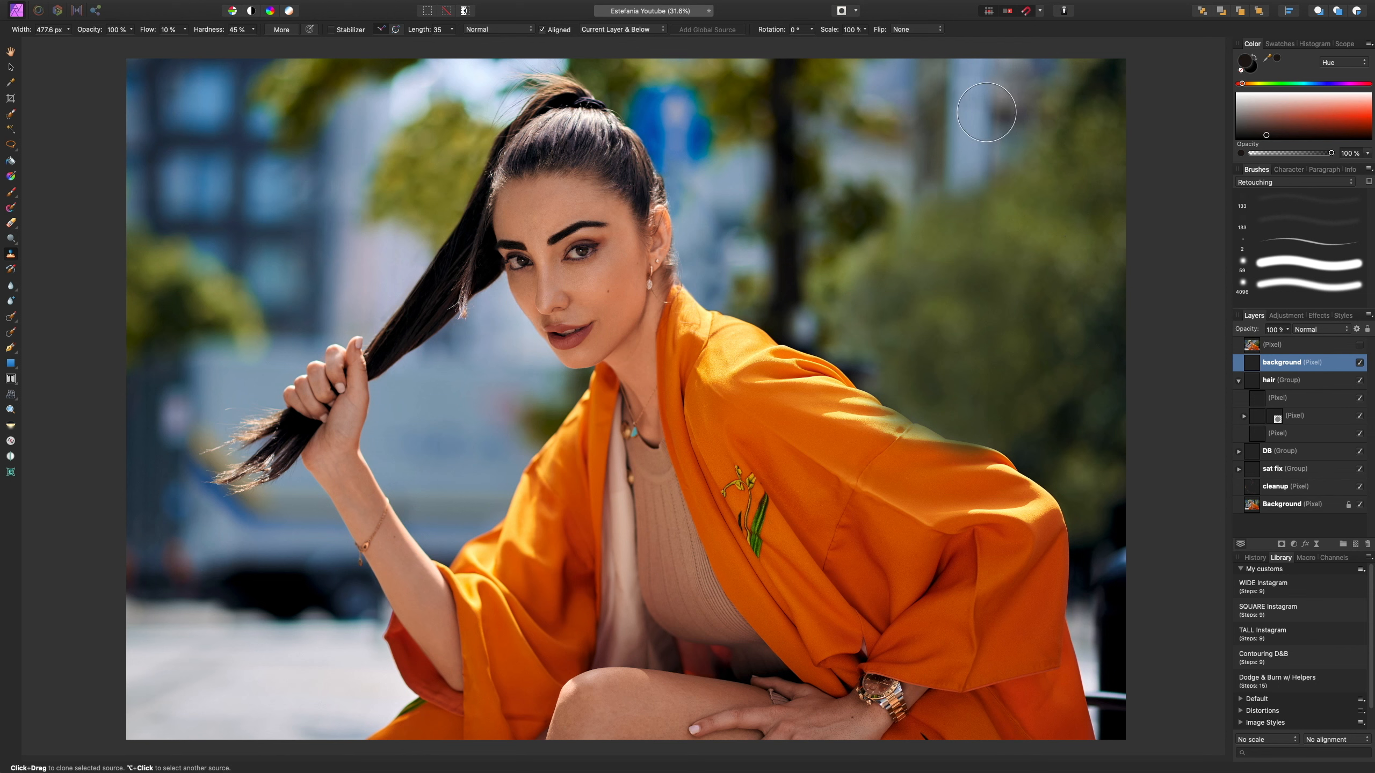
- Reduce the Clone Brush to about 478 px and clone over the blurred building above the bush, undoing the last stroke
mouse_move(985, 113)
mouse_down()
mouse_move(988, 79)
mouse_move(959, 110)
mouse_move(965, 86)
mouse_up()
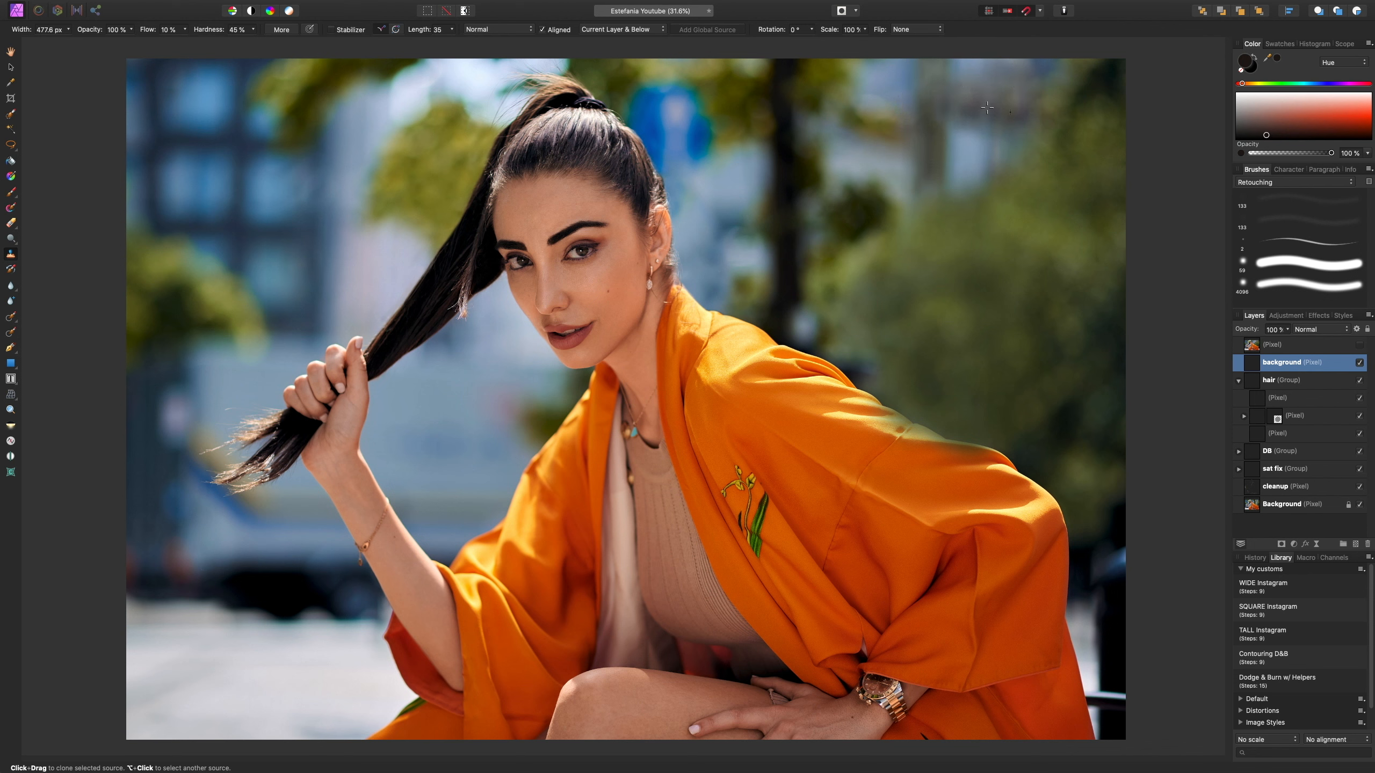
alt+click(1018, 83)
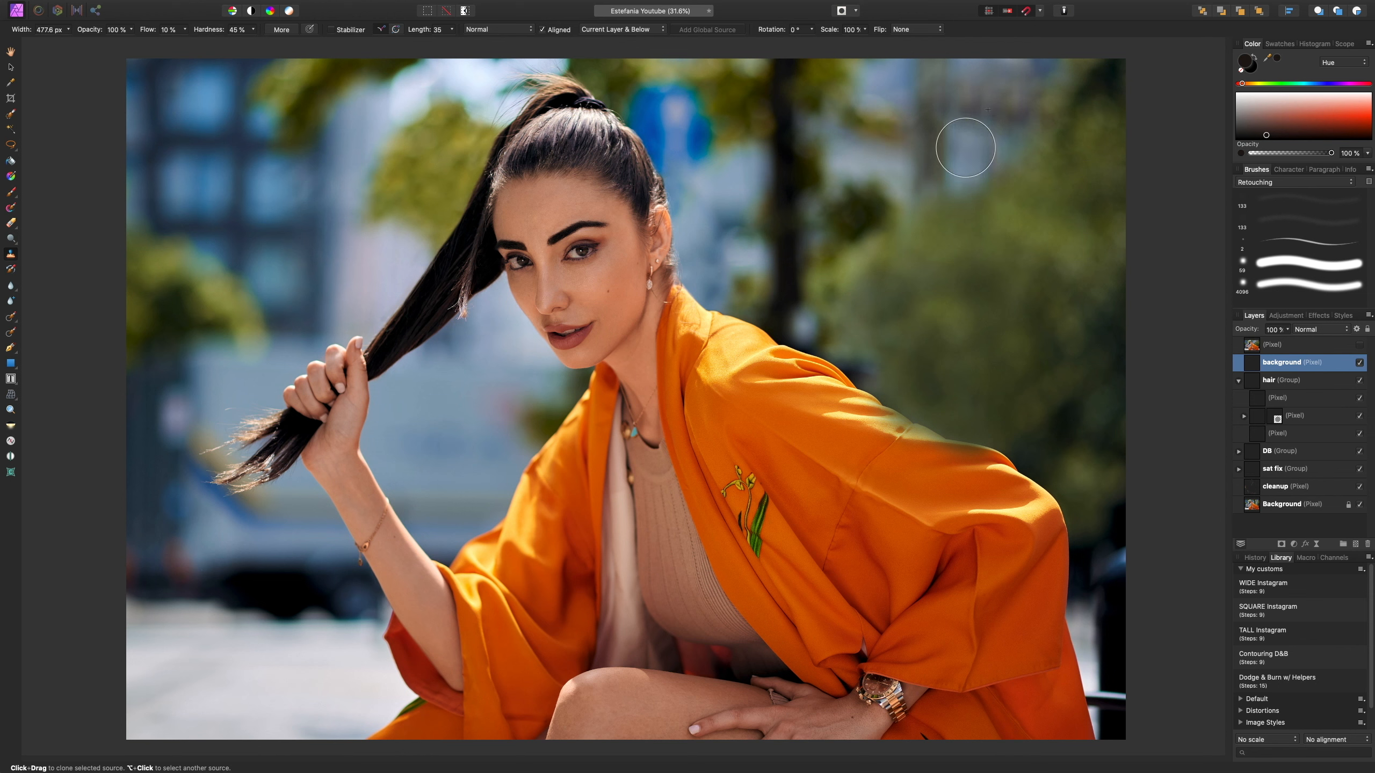
mouse_move(966, 170)
mouse_down()
mouse_move(967, 138)
mouse_move(982, 215)
mouse_up()
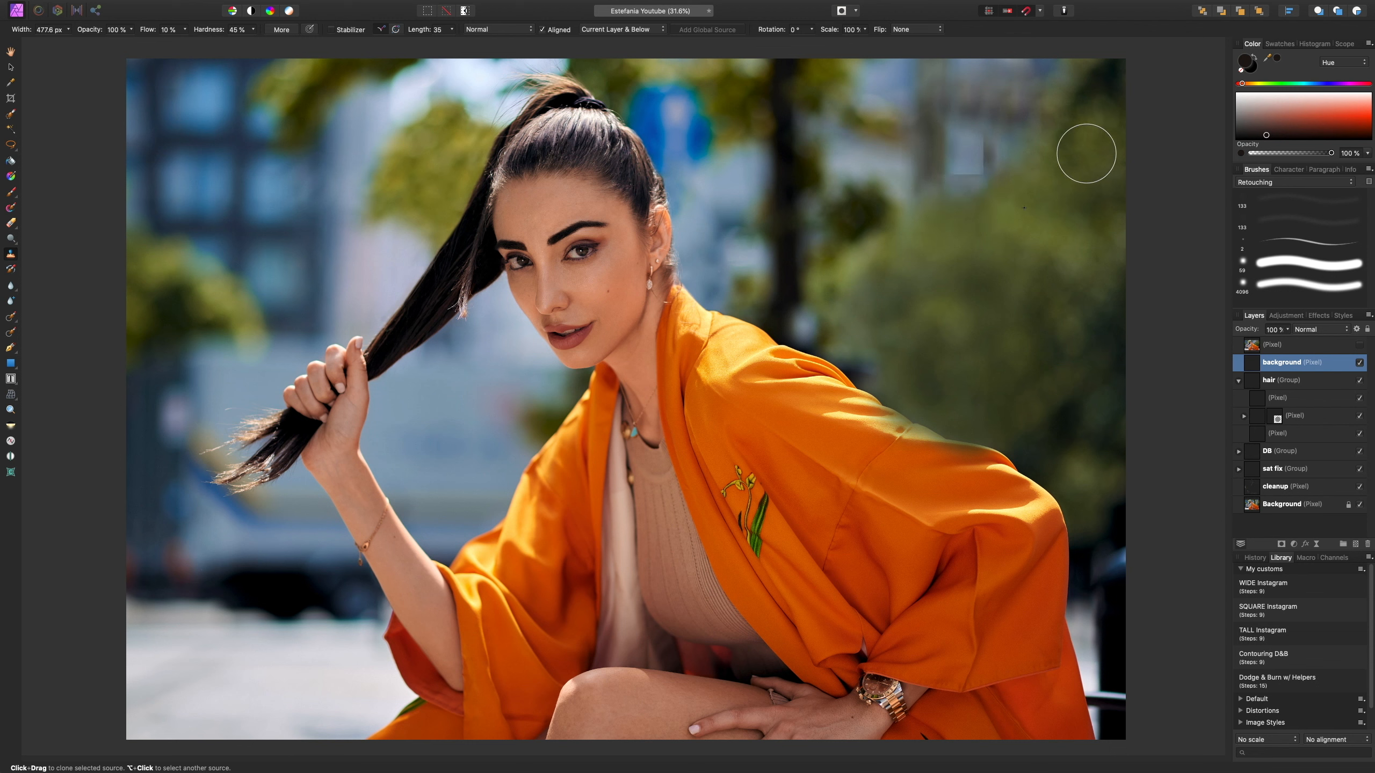
key(super+z)
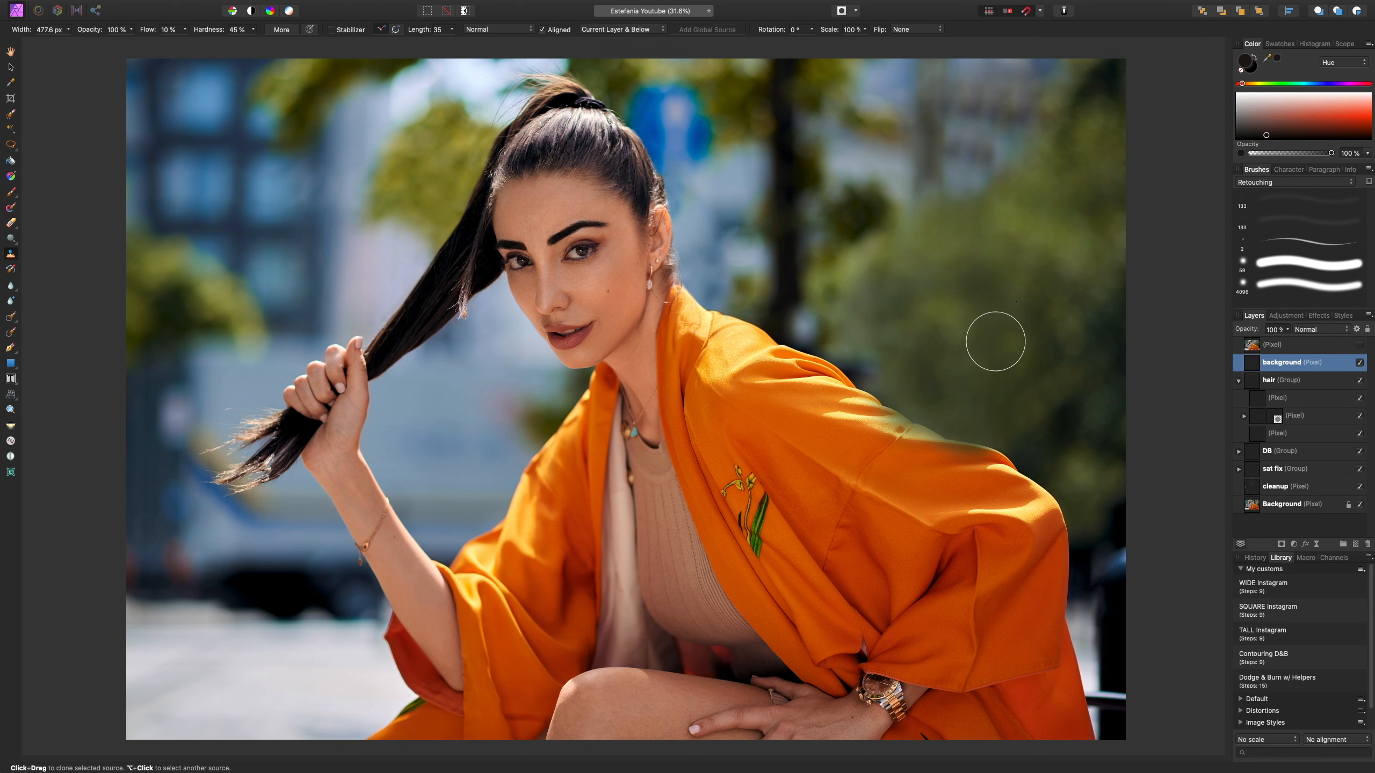
- Collapse the hair group, then add a mask to the background layer and select that mask
click(1240, 381)
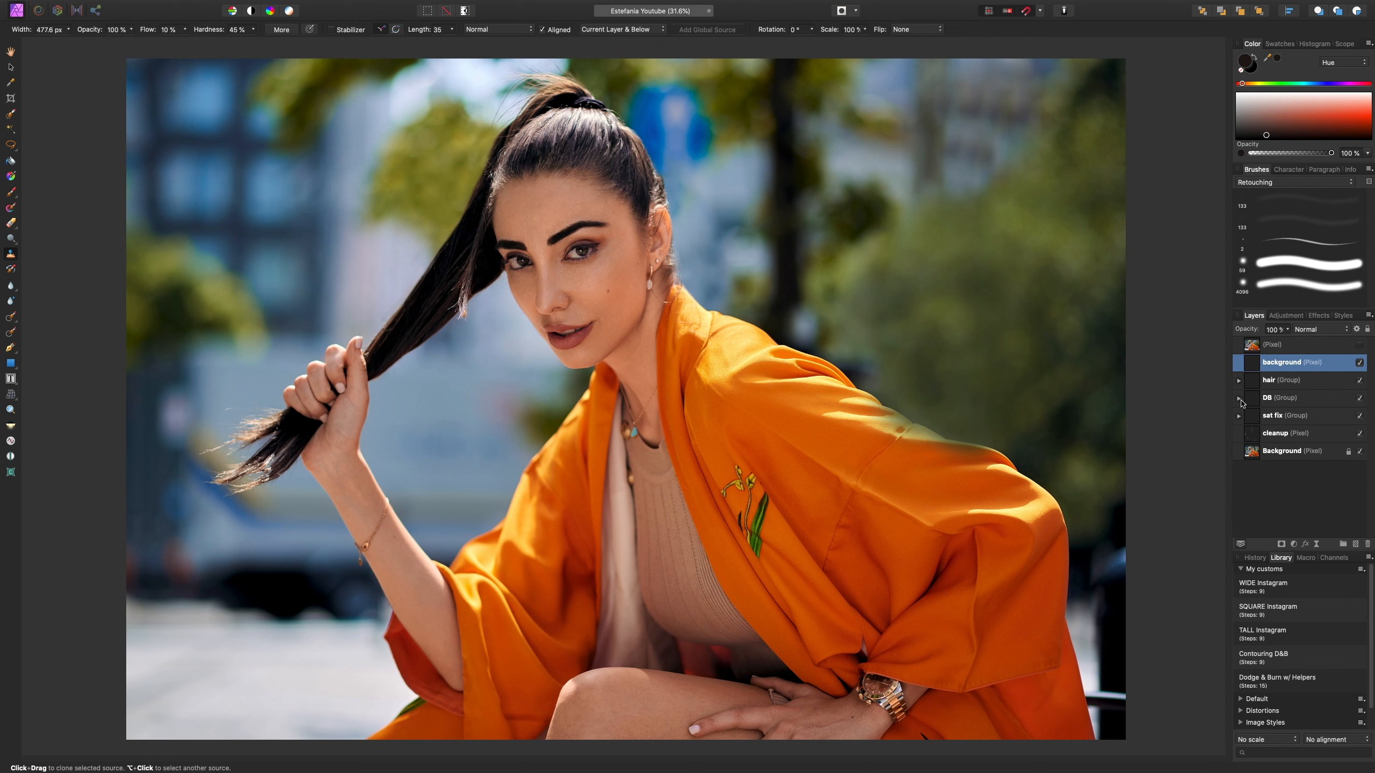
click(1281, 544)
click(1265, 381)
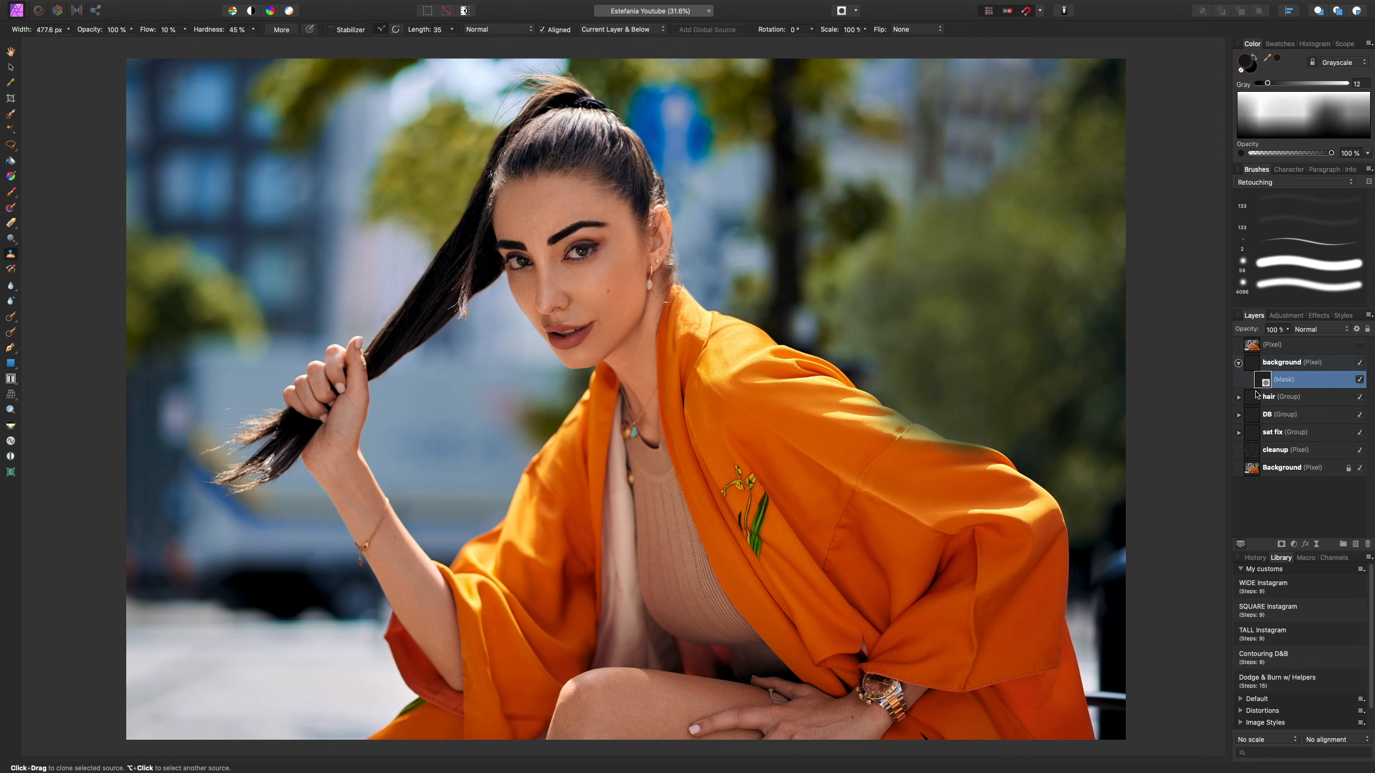
key(Delete)
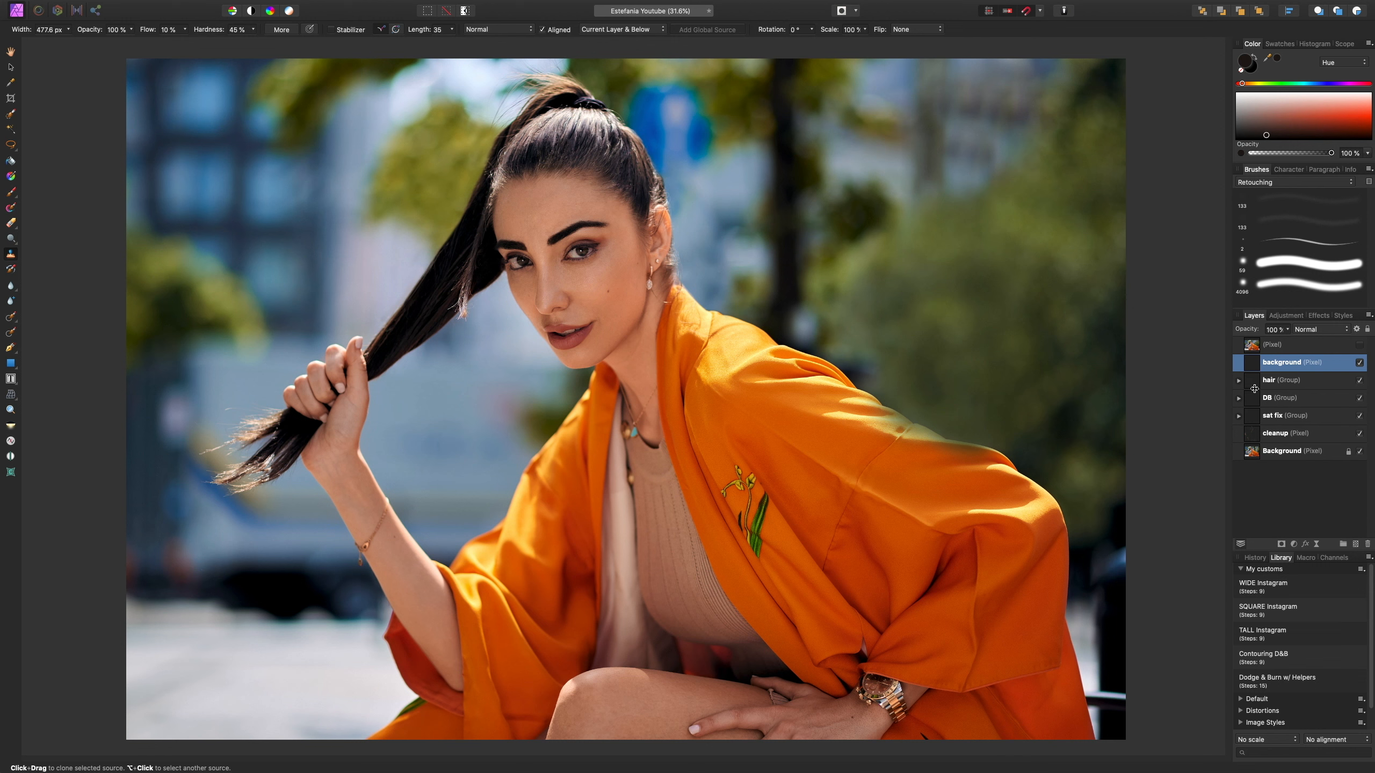
click(1283, 545)
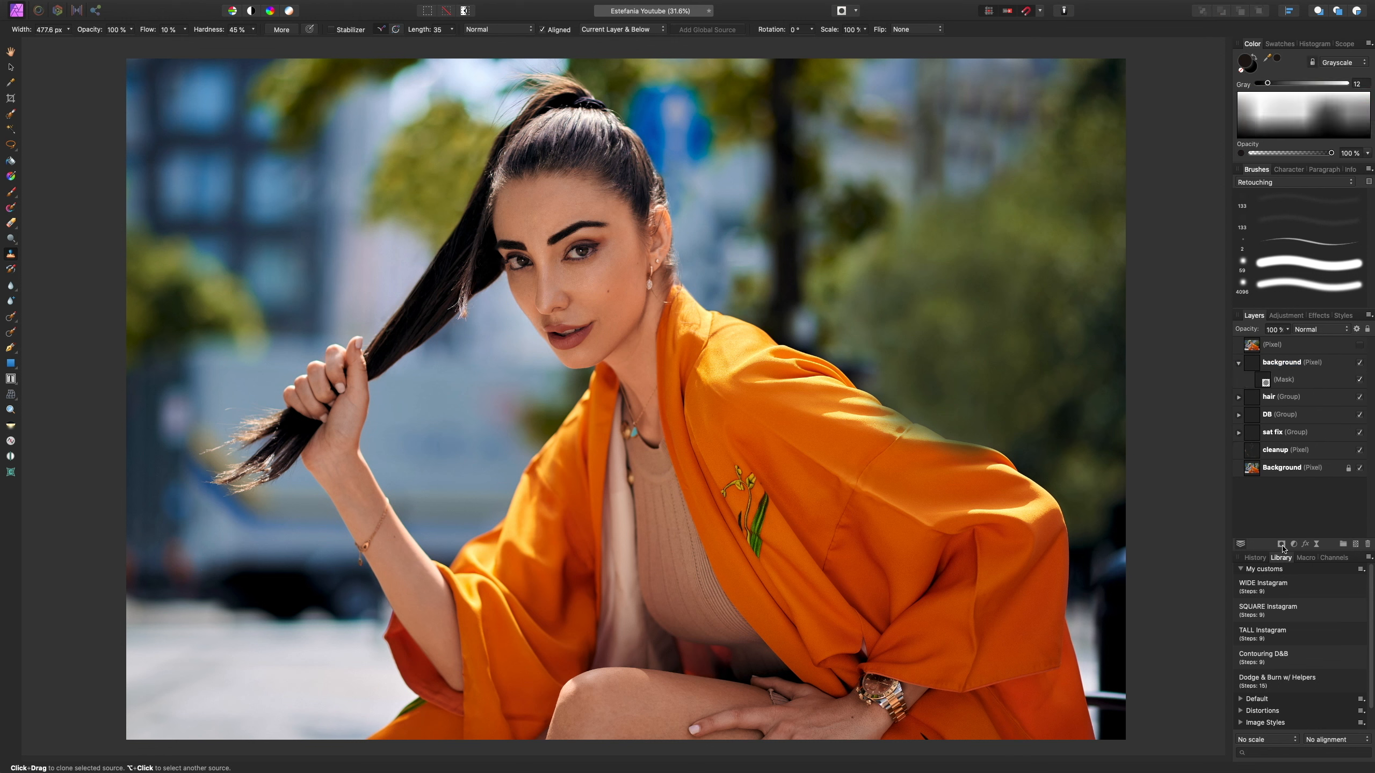
click(1261, 380)
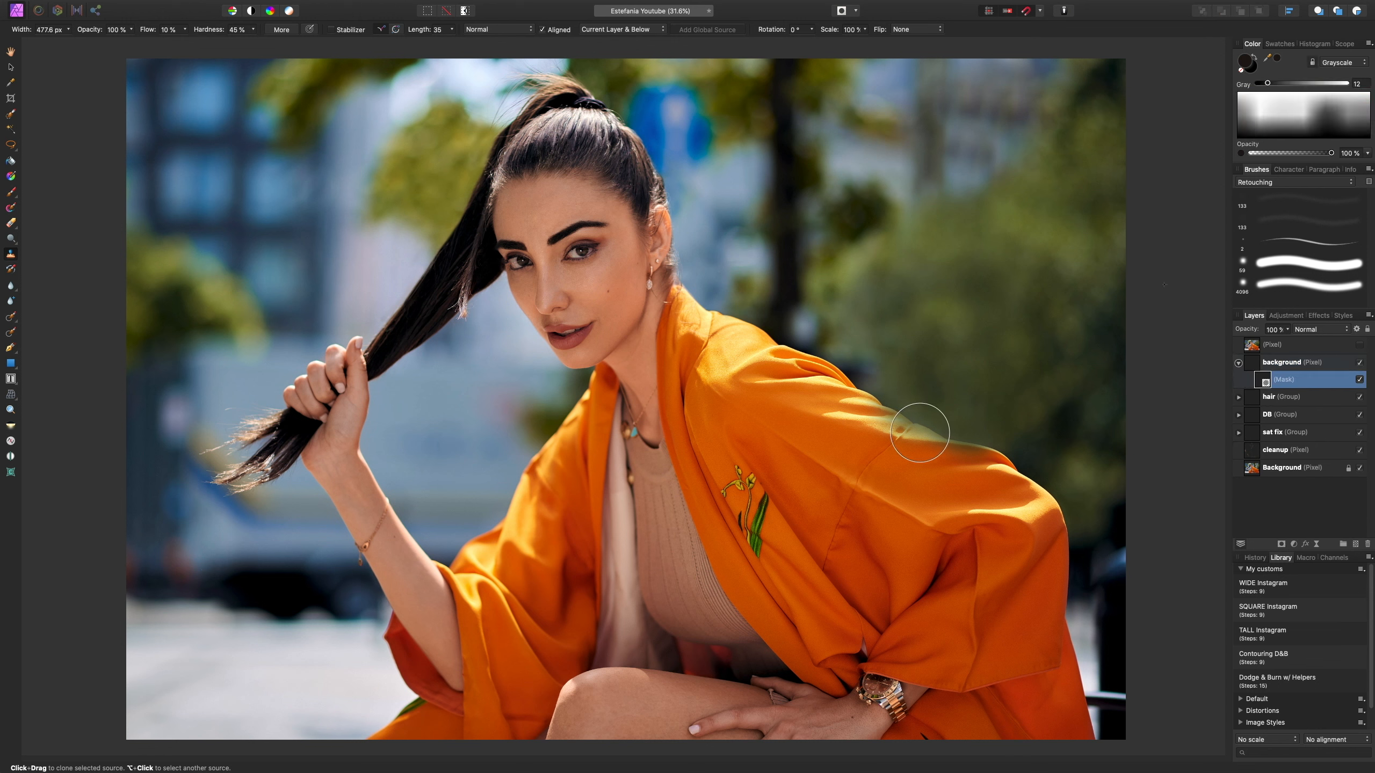
- Set the Paint Brush to 100% flow and about 286 px width, and mask the cloned foliage off the robe's shoulder
key(b)
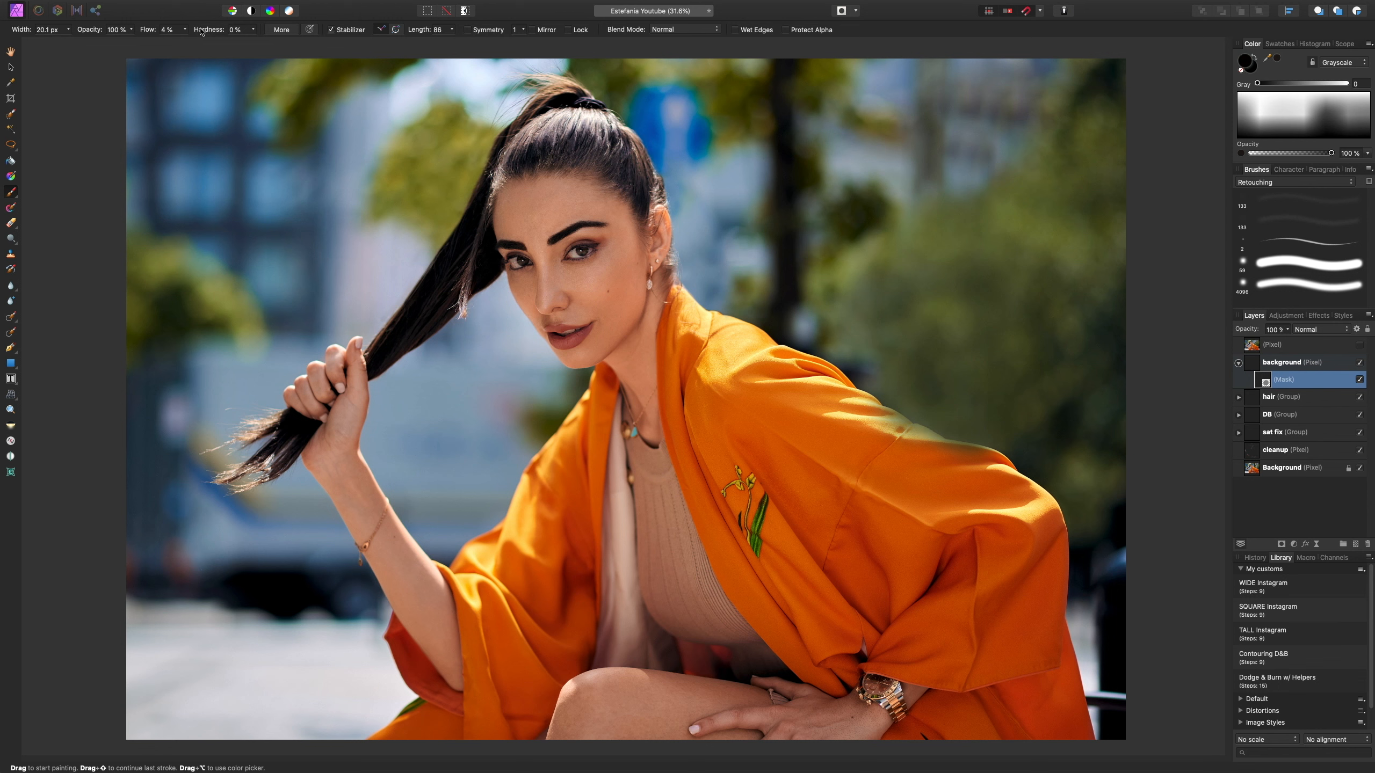
drag(187, 31, 274, 42)
drag(967, 460, 975, 459)
mouse_move(963, 482)
mouse_down()
mouse_move(974, 466)
mouse_move(828, 383)
mouse_up()
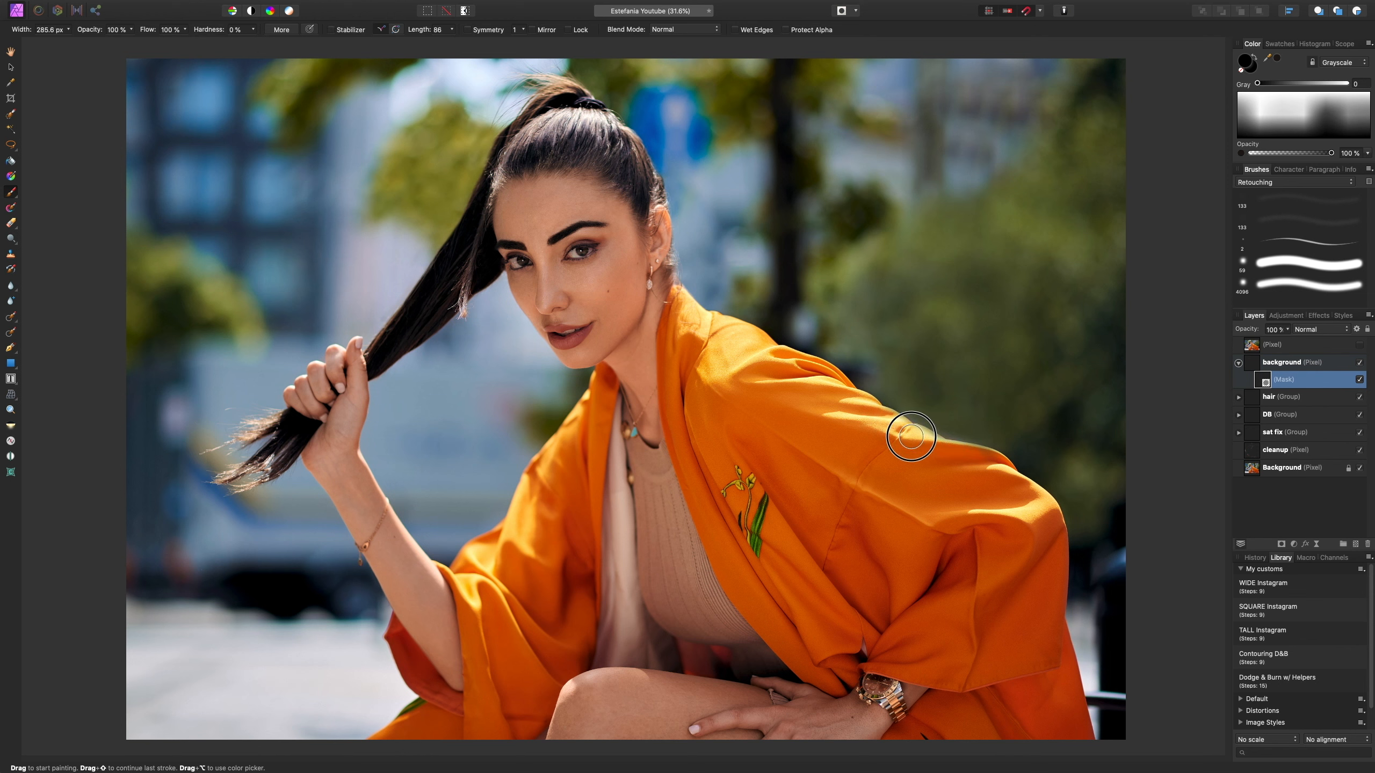
- Reduce the Paint Brush to about 78 px and refine the mask precisely along the robe's shoulder edge
key(super+equal)
key(super+equal)
mouse_move(952, 477)
mouse_down()
mouse_move(730, 390)
mouse_move(494, 347)
mouse_up()
drag(698, 357, 628, 386)
key(bracketleft)
key(bracketleft)
key(bracketleft)
key(bracketleft)
key(bracketleft)
key(bracketleft)
key(bracketleft)
key(bracketleft)
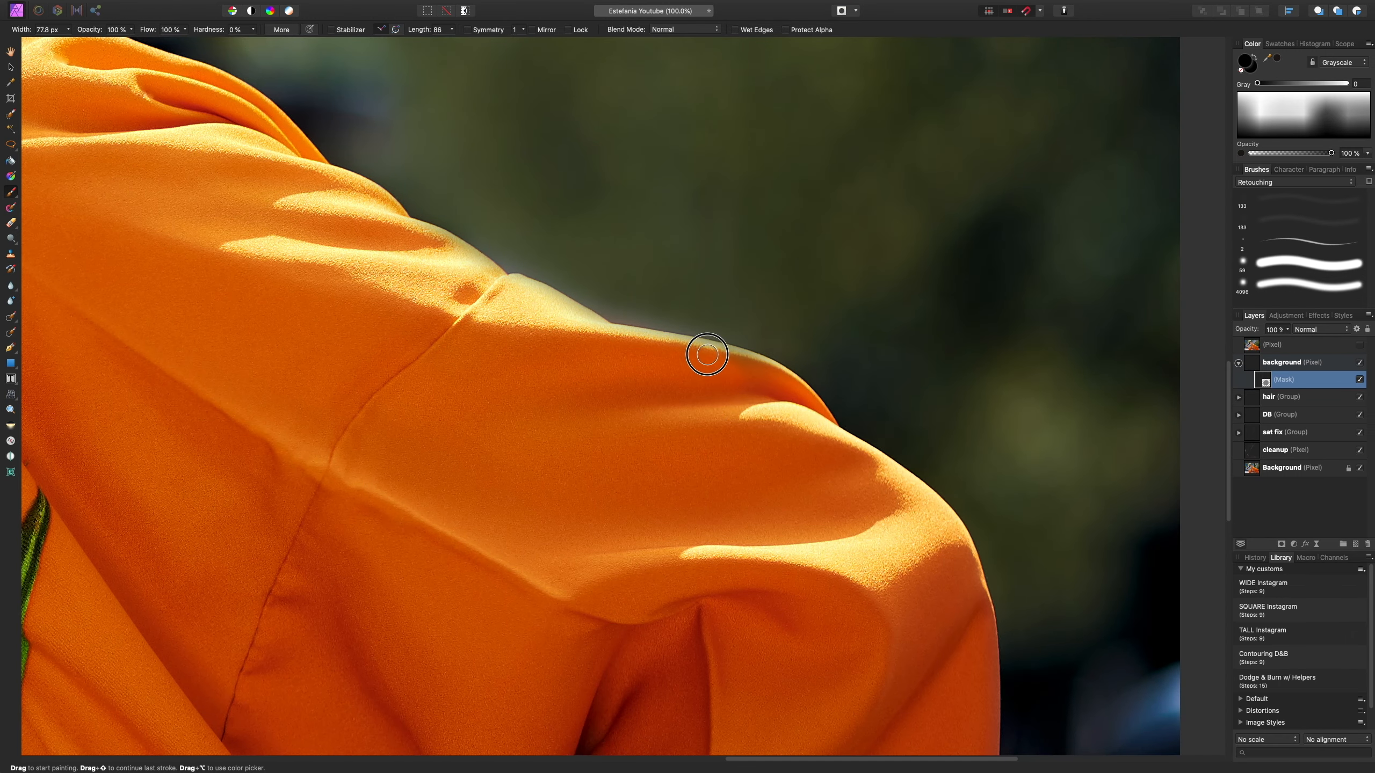
mouse_move(688, 348)
mouse_down()
mouse_move(752, 364)
mouse_move(793, 398)
mouse_up()
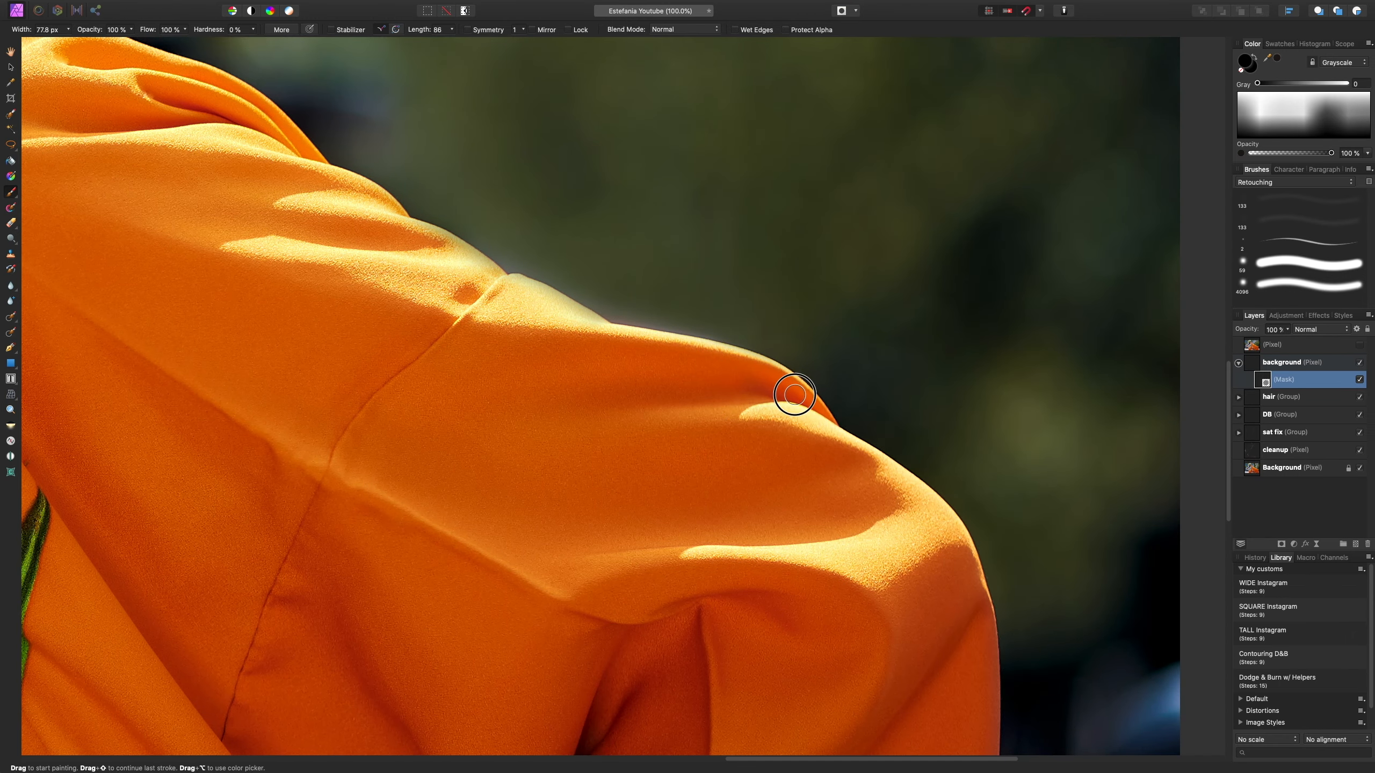
drag(597, 331, 340, 180)
scroll(390, 375, up, 10)
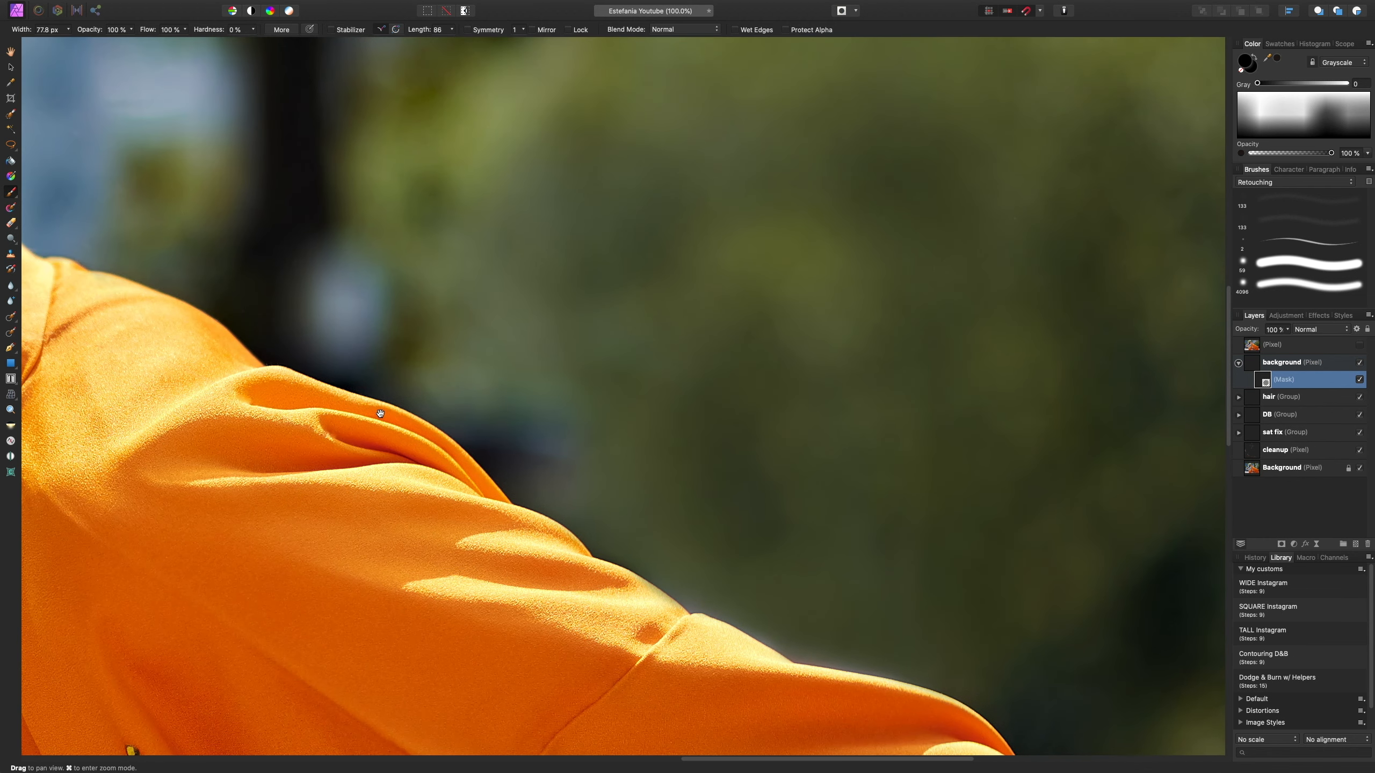
- Sample foliage with the Clone Brush at about 478 px and cover the dark and bluish patches beside the upper shoulder
key(s)
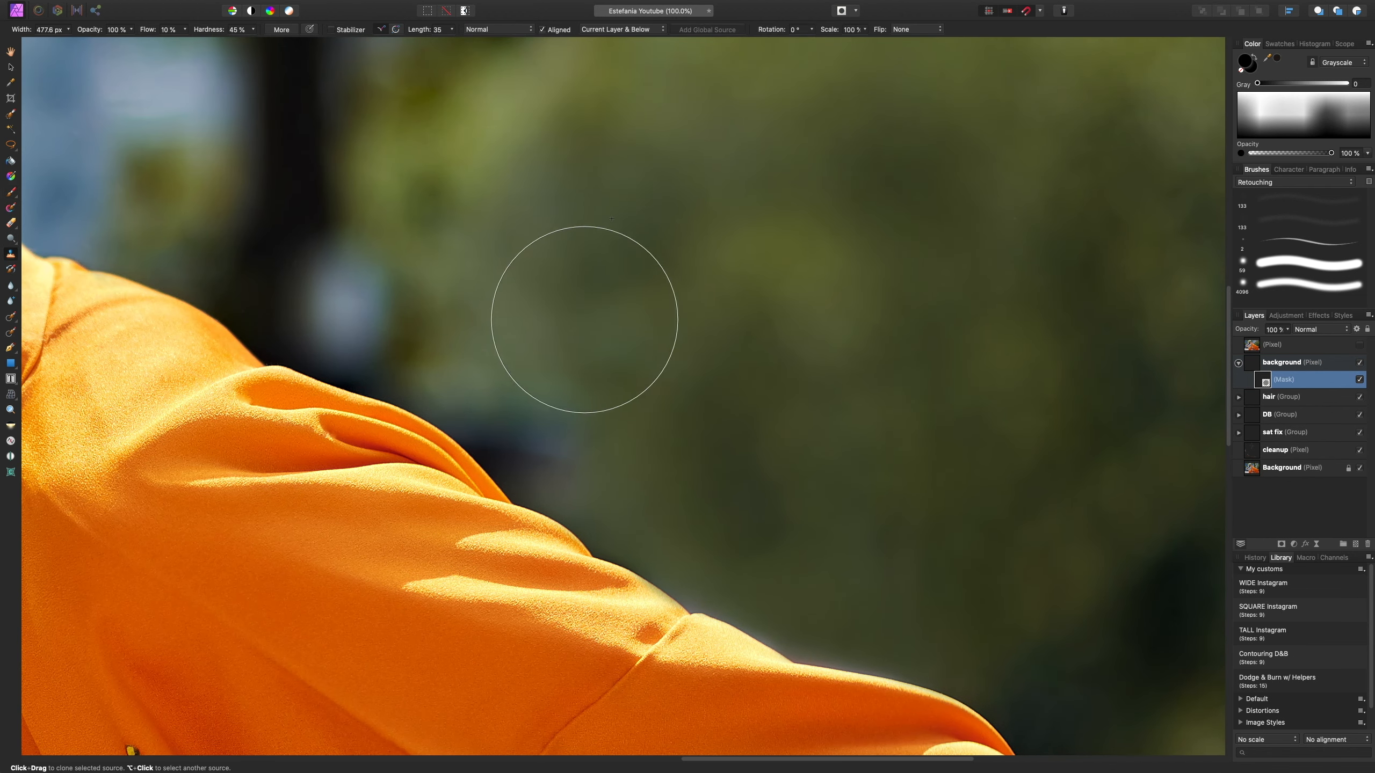
key(super+minus)
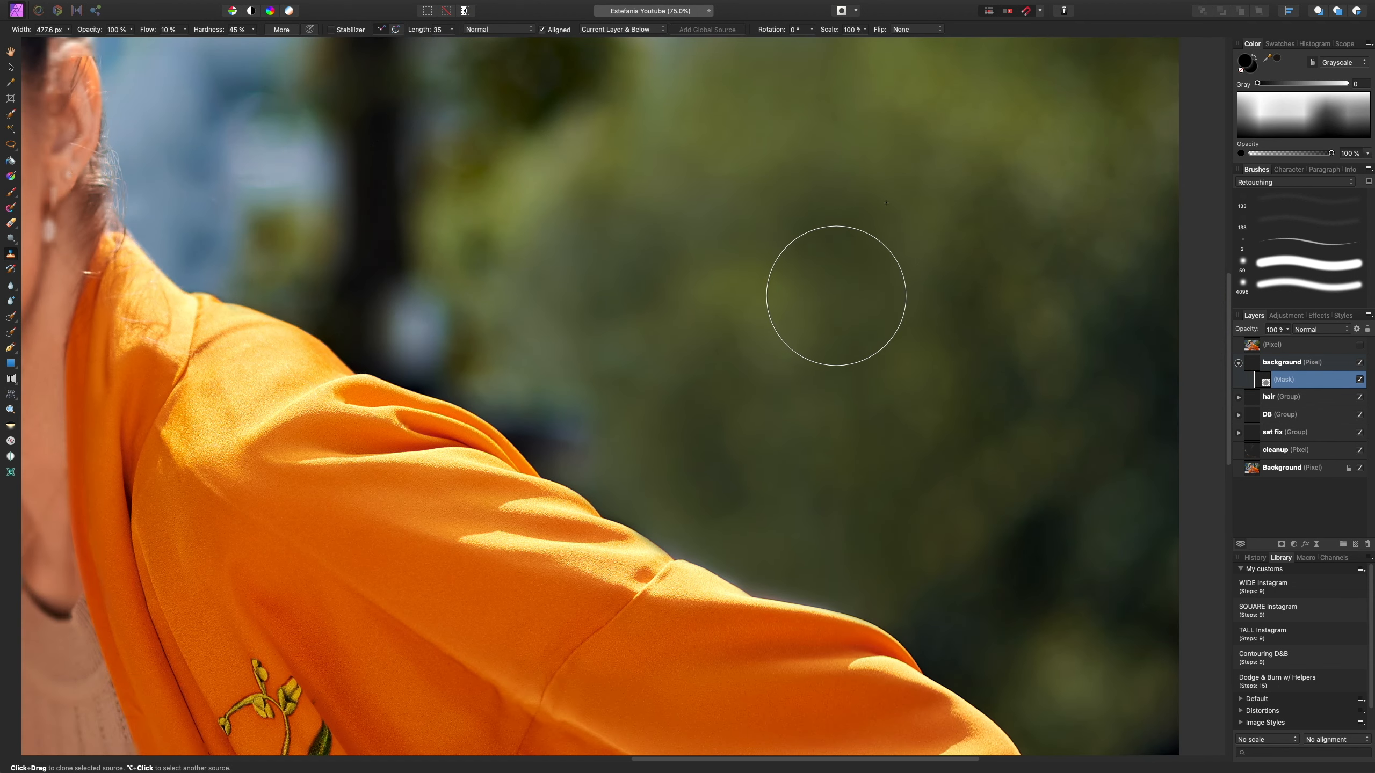
key(super+minus)
alt+click(678, 381)
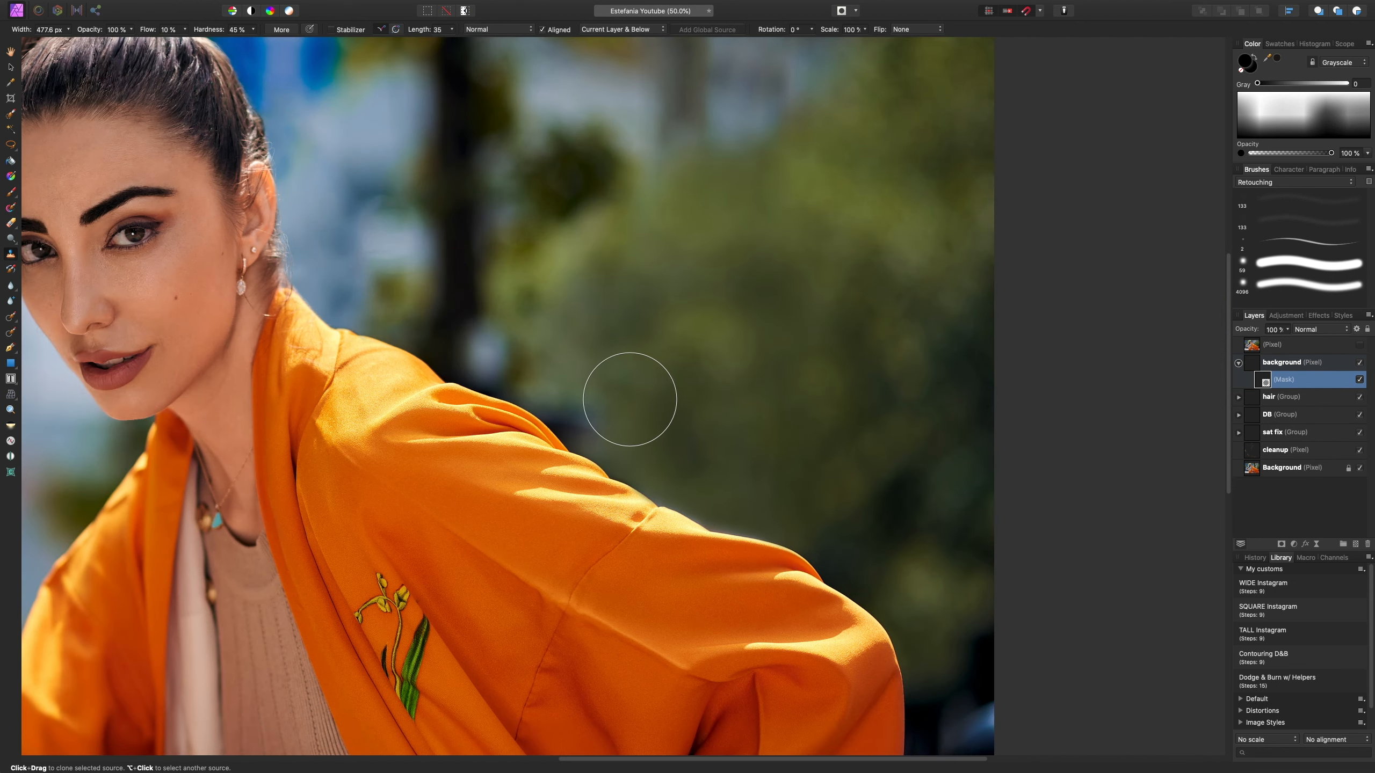
mouse_move(600, 426)
mouse_down()
mouse_move(581, 433)
mouse_move(567, 412)
mouse_move(620, 374)
mouse_up()
mouse_move(534, 364)
mouse_down()
mouse_move(507, 364)
mouse_move(561, 420)
mouse_move(592, 399)
mouse_up()
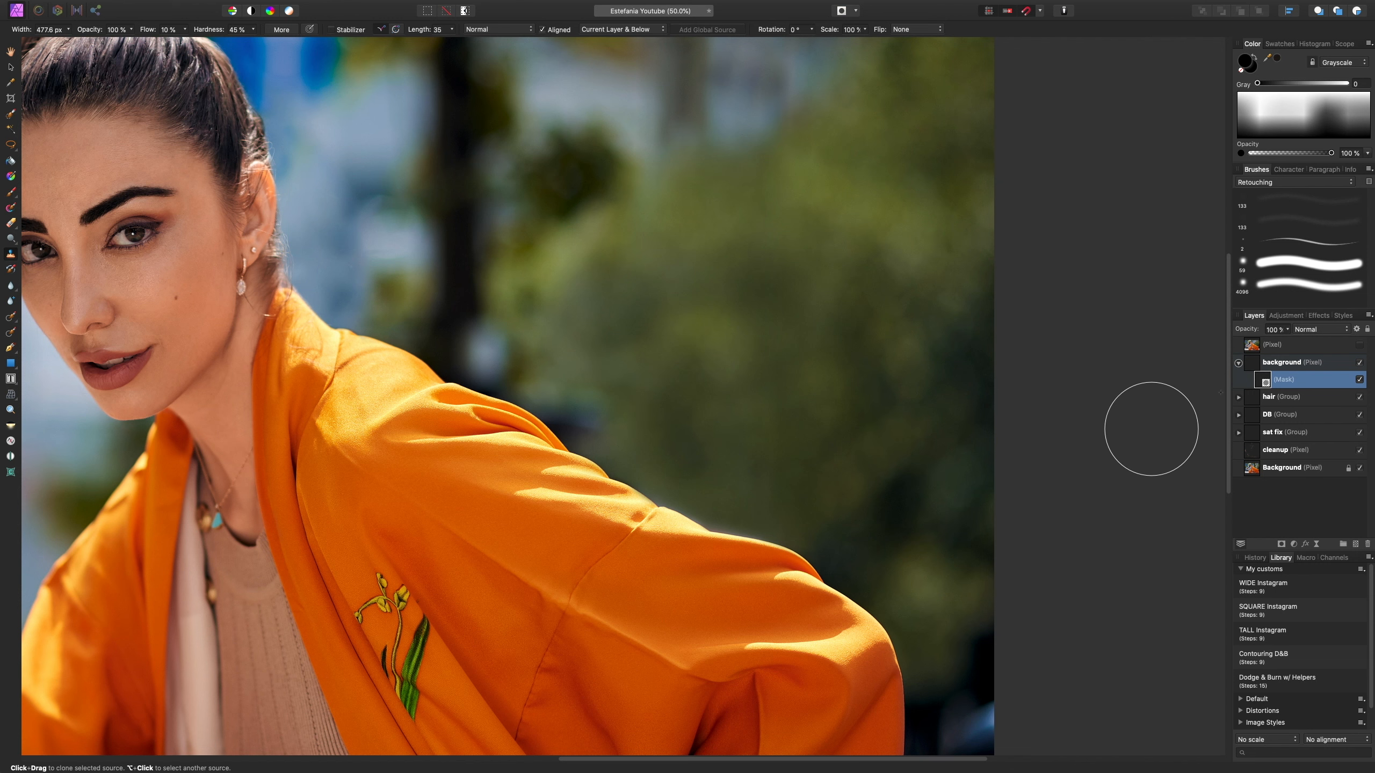
- Select the background layer and clone pale pavement over the dark post beside the robe's lower sleeve, undoing the last dab
double_click(1278, 364)
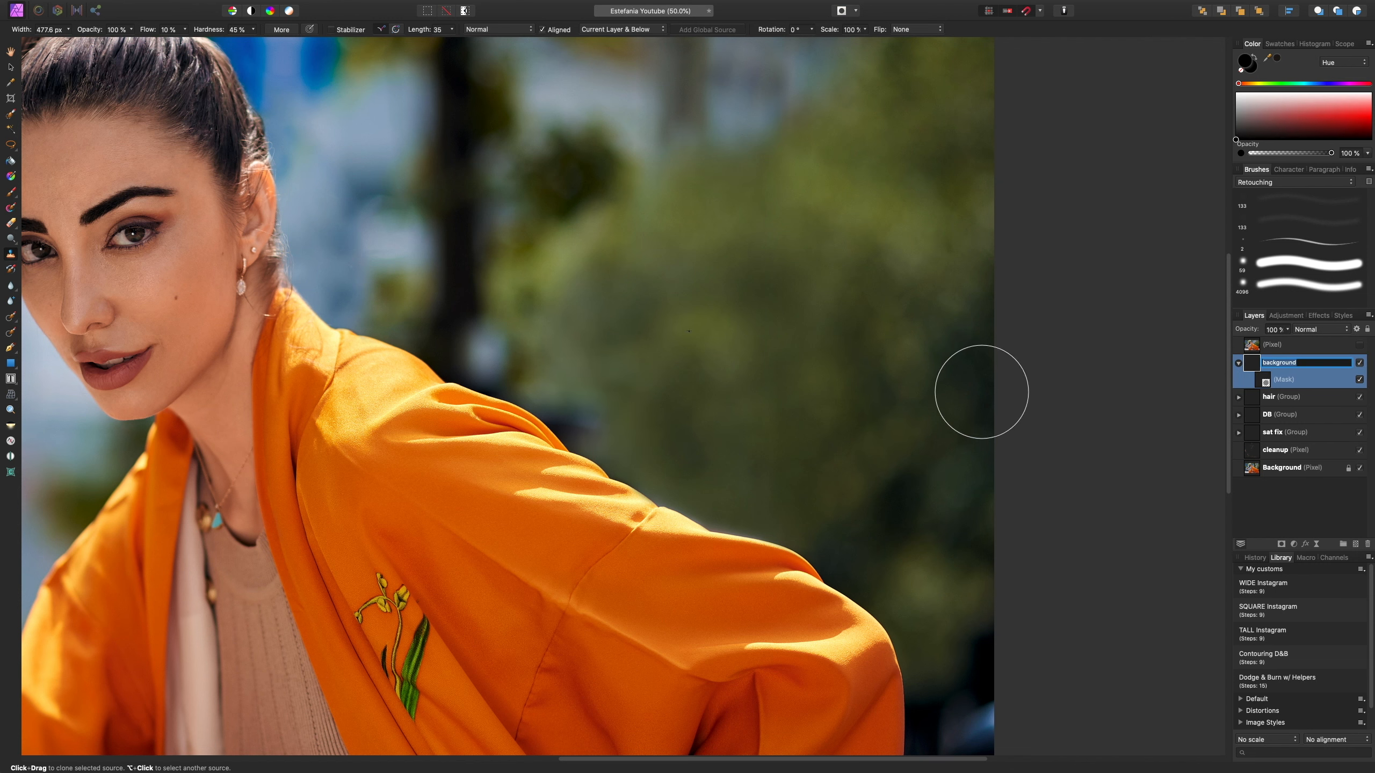
click(1257, 370)
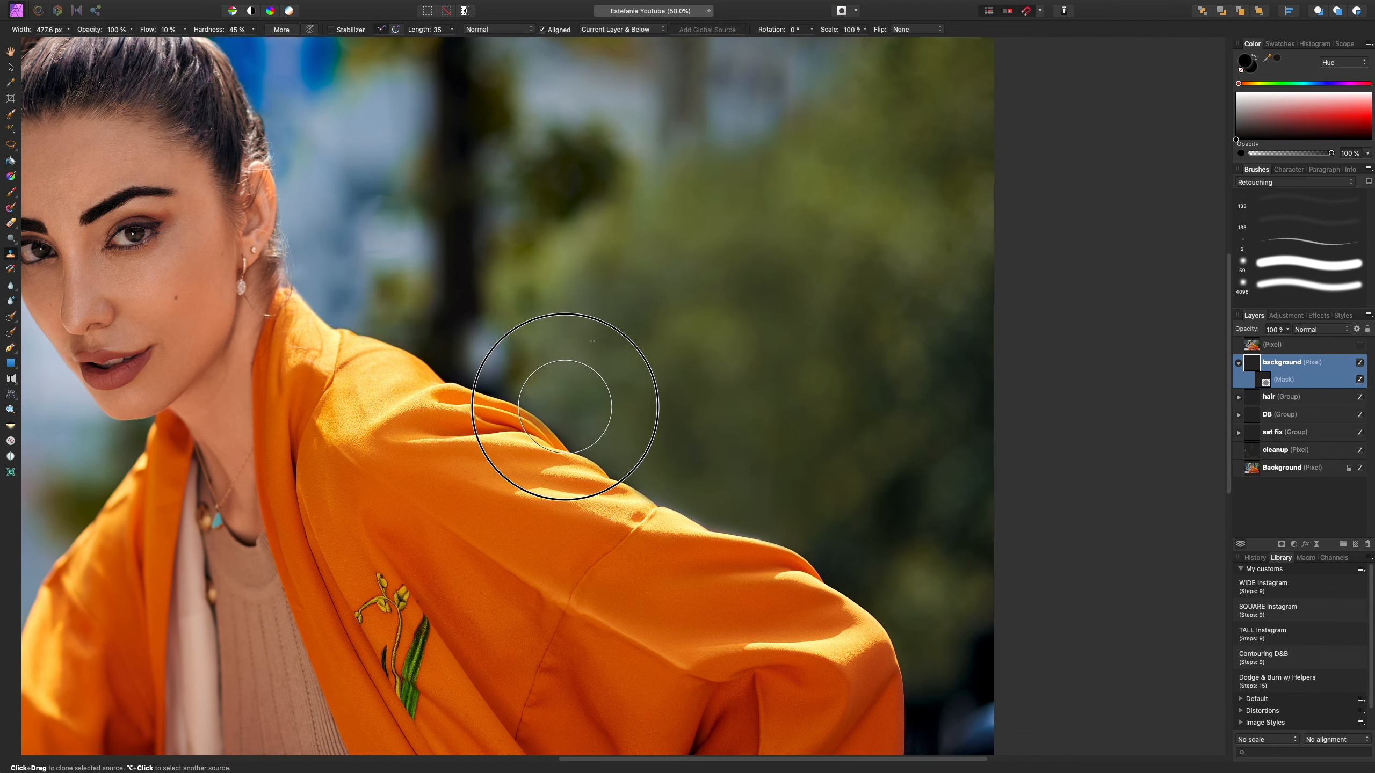
key(super+0)
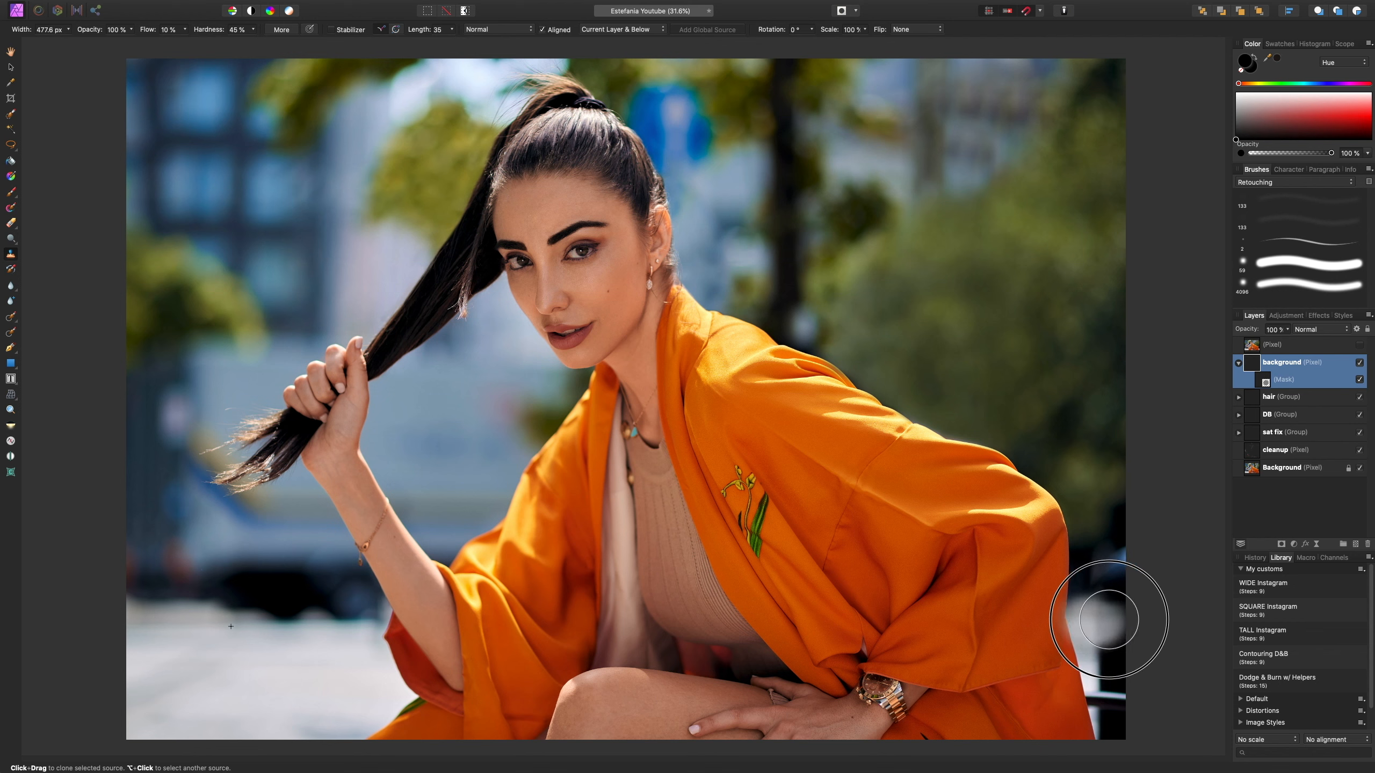
mouse_move(1109, 619)
mouse_down()
mouse_move(1122, 680)
mouse_move(1096, 657)
mouse_move(1118, 708)
mouse_move(1102, 714)
mouse_move(1119, 703)
mouse_move(1122, 718)
mouse_move(1111, 687)
mouse_move(1099, 695)
mouse_move(1108, 663)
mouse_up()
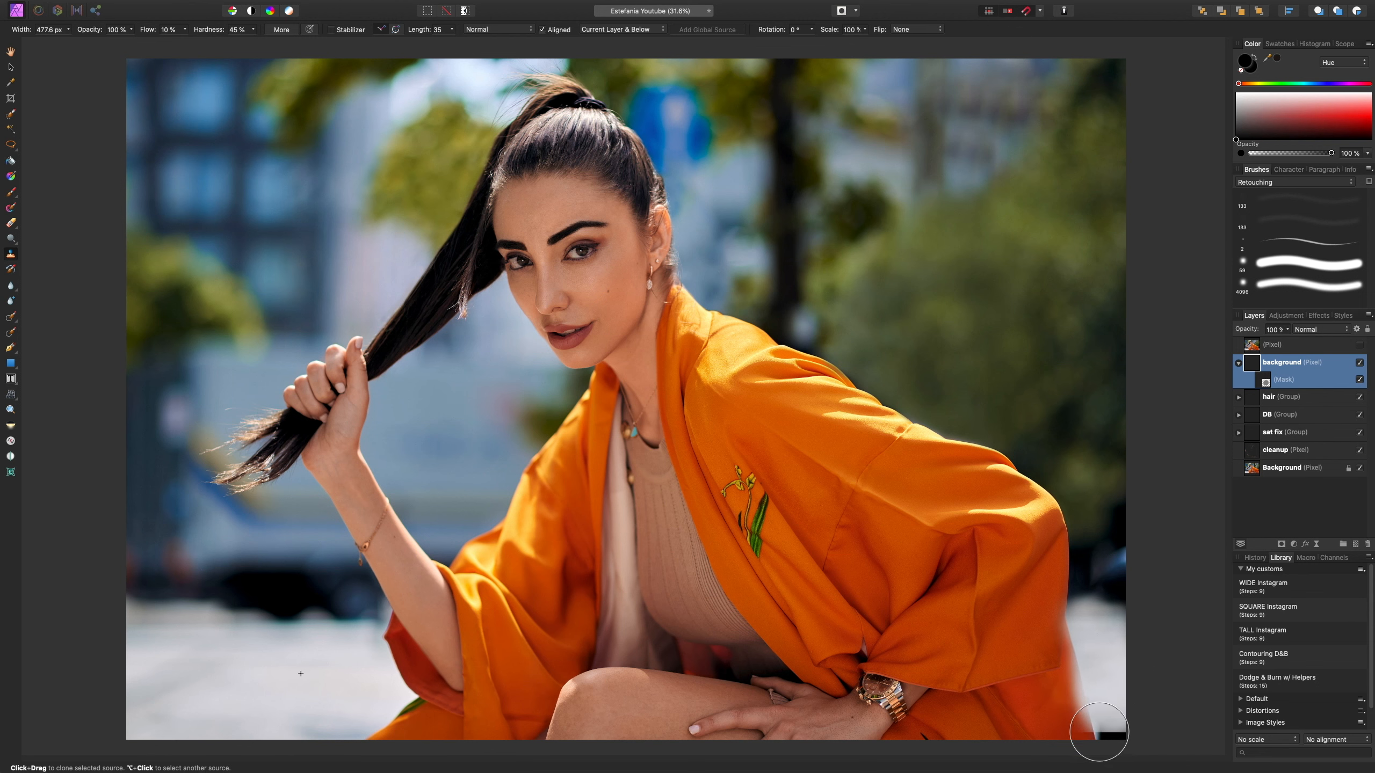
mouse_move(1098, 732)
mouse_down()
mouse_move(1118, 734)
mouse_move(1111, 719)
mouse_move(1131, 704)
mouse_up()
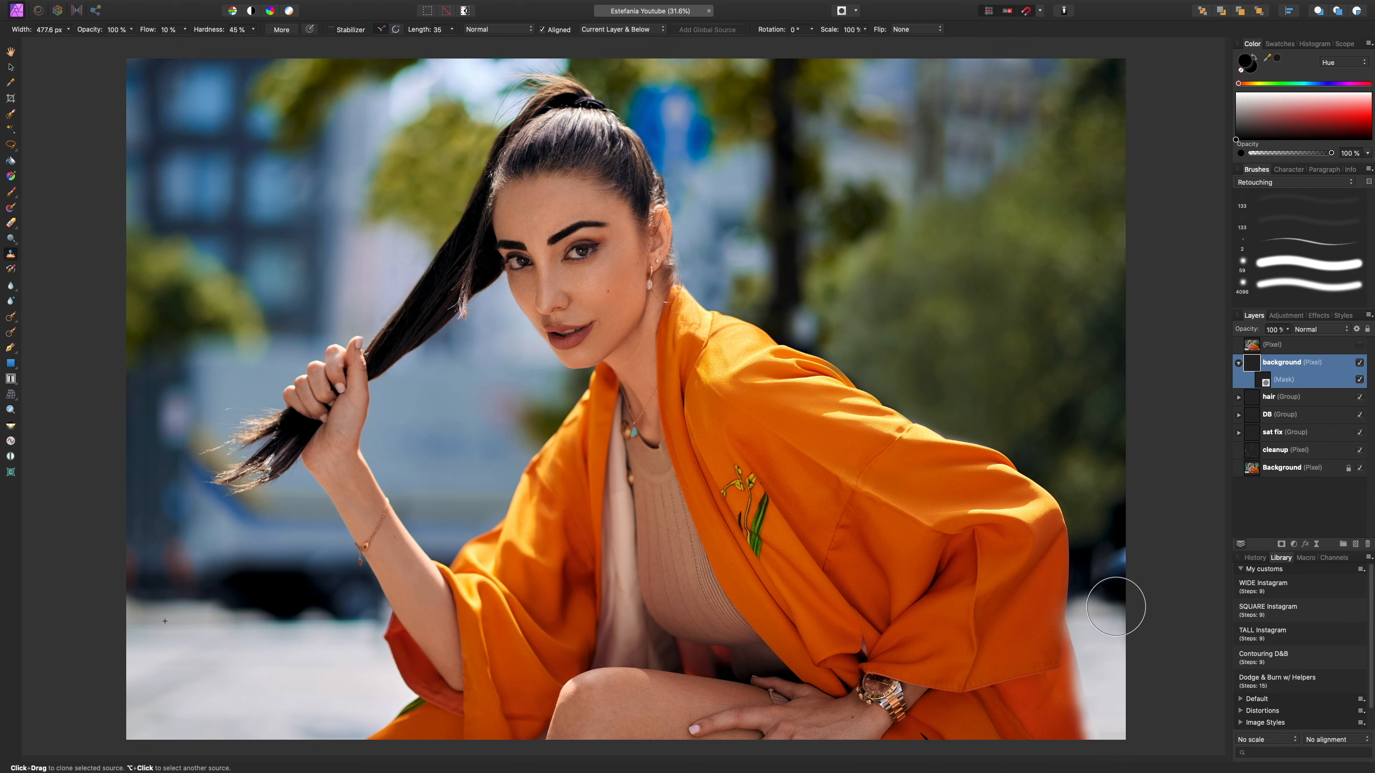
click(1112, 607)
click(1090, 604)
key(super+z)
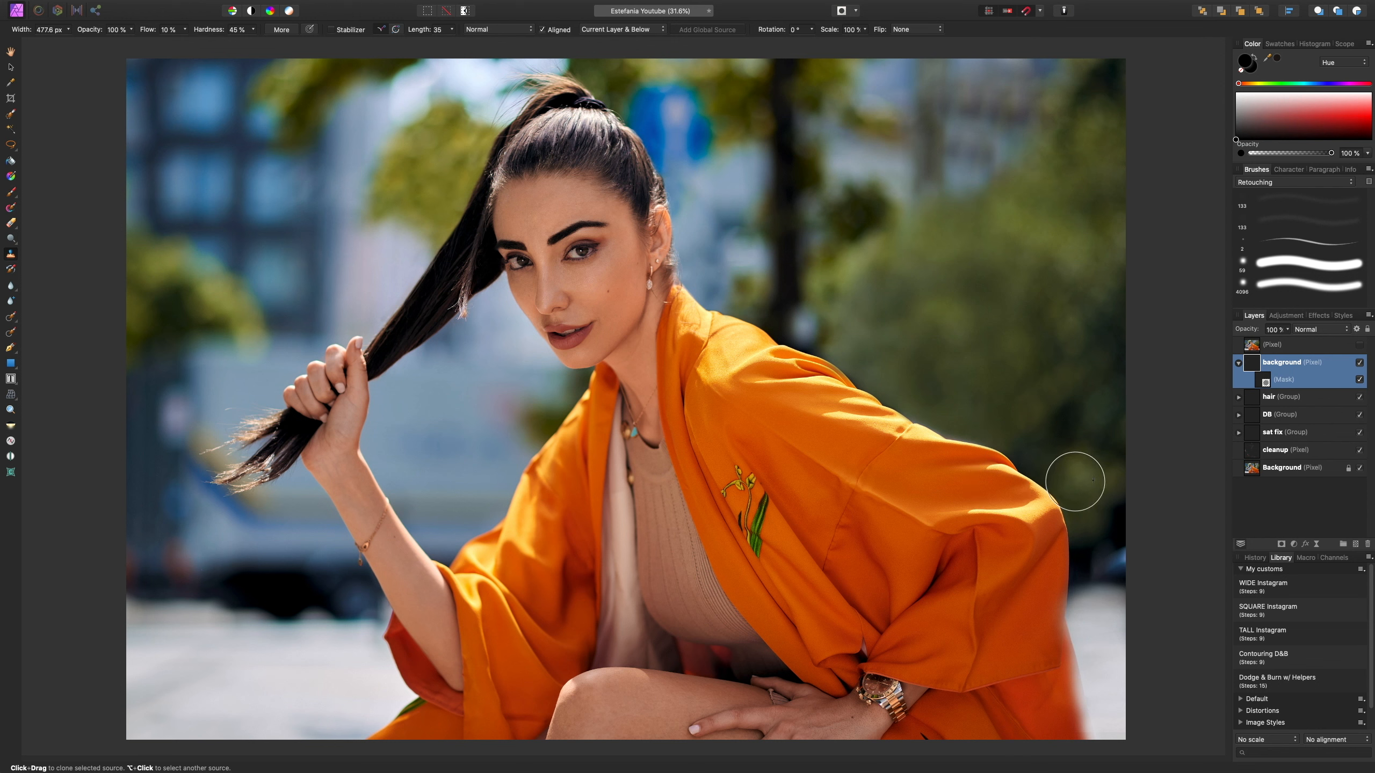
- Select the background mask, set the Paint Brush flow to 2%, and softly blend the top of the cloned pavement patch
click(1267, 383)
key(b)
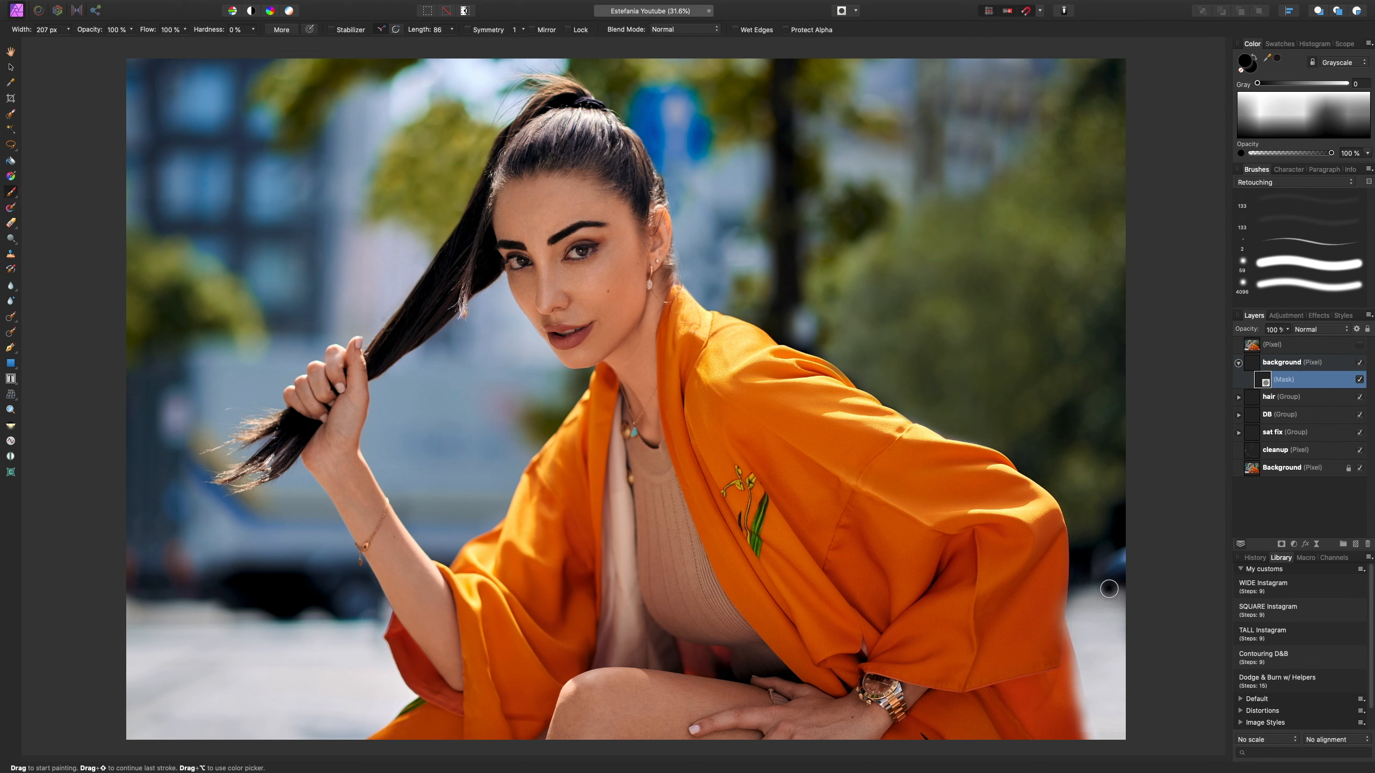
drag(185, 29, 118, 76)
mouse_move(1100, 582)
mouse_down()
mouse_move(1086, 580)
mouse_move(1108, 595)
mouse_move(1059, 599)
mouse_move(1104, 577)
mouse_move(1082, 590)
mouse_move(1118, 599)
mouse_move(1076, 602)
mouse_move(1098, 595)
mouse_up()
- Set the Paint Brush to about 552 px and softly paint the mask over the blurred building above the bush
key([)
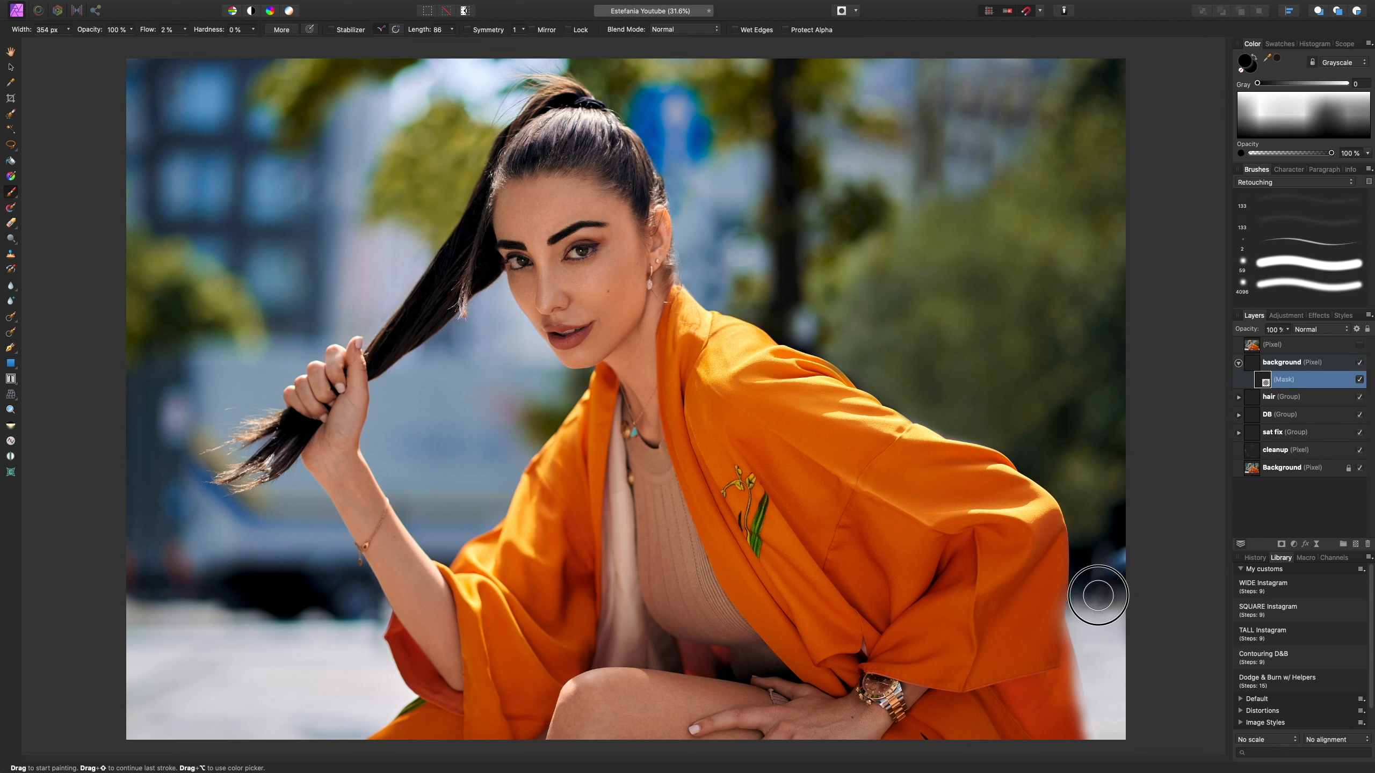
key([)
key([)
key([)
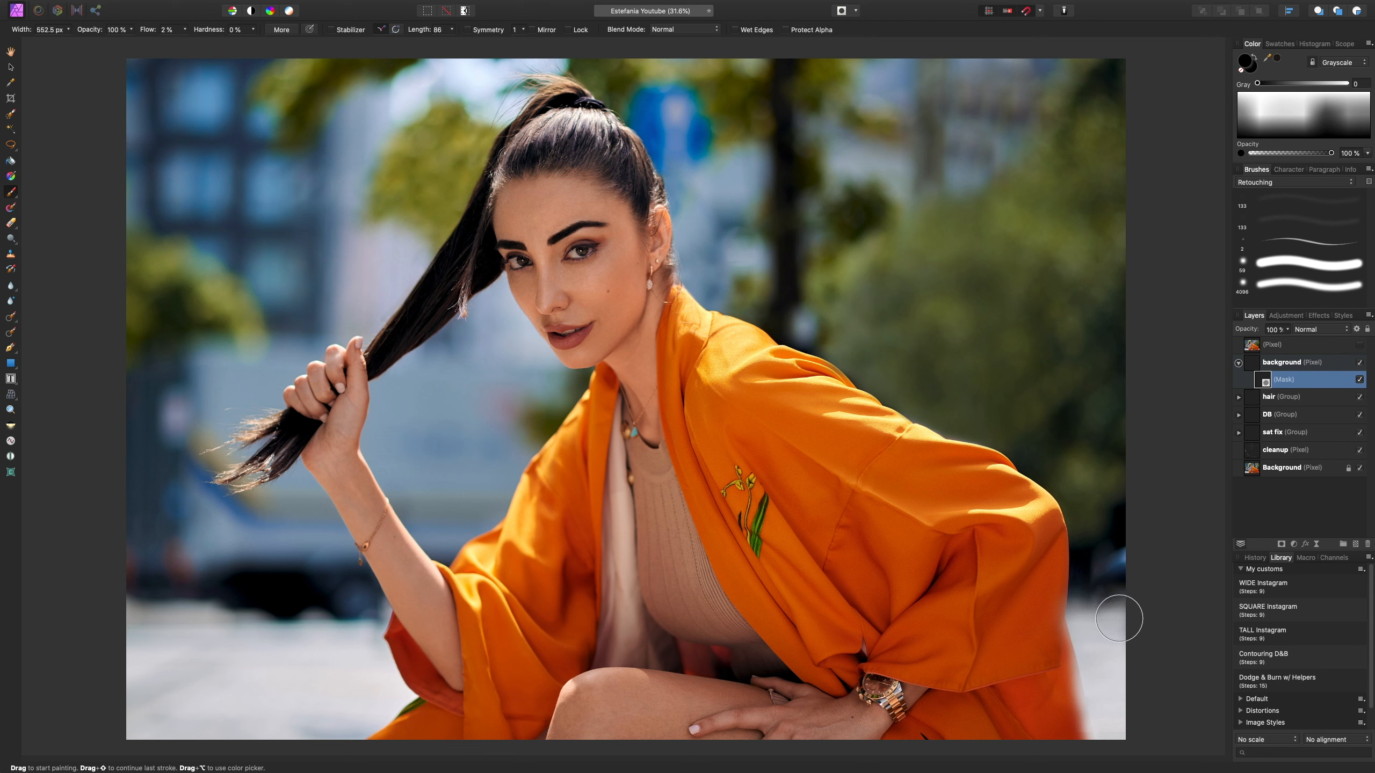
key(])
key(])
mouse_move(970, 151)
mouse_down()
mouse_move(992, 154)
mouse_move(959, 156)
mouse_move(986, 158)
mouse_up()
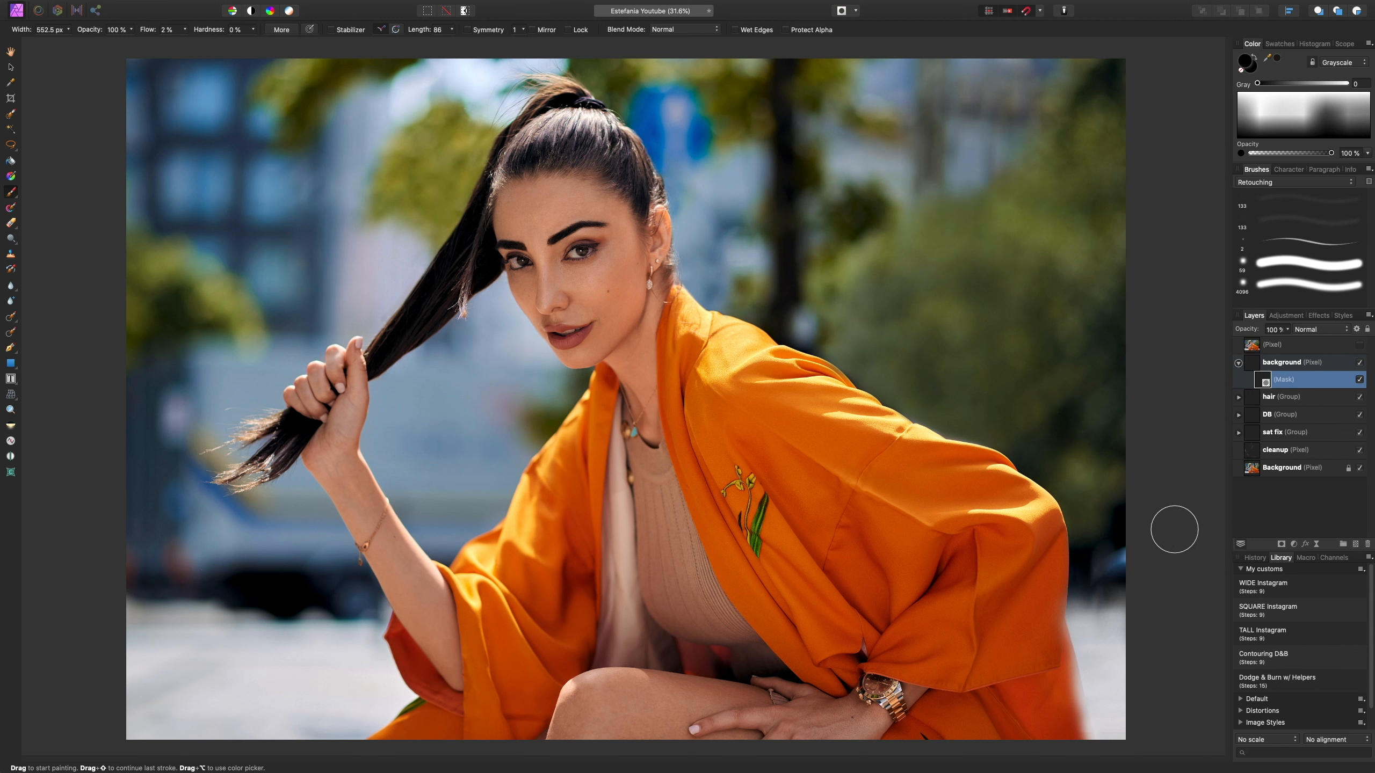
- Select the background layer, pick the pale pavement colour, and paint it softly beside the robe's lower edge
click(1250, 364)
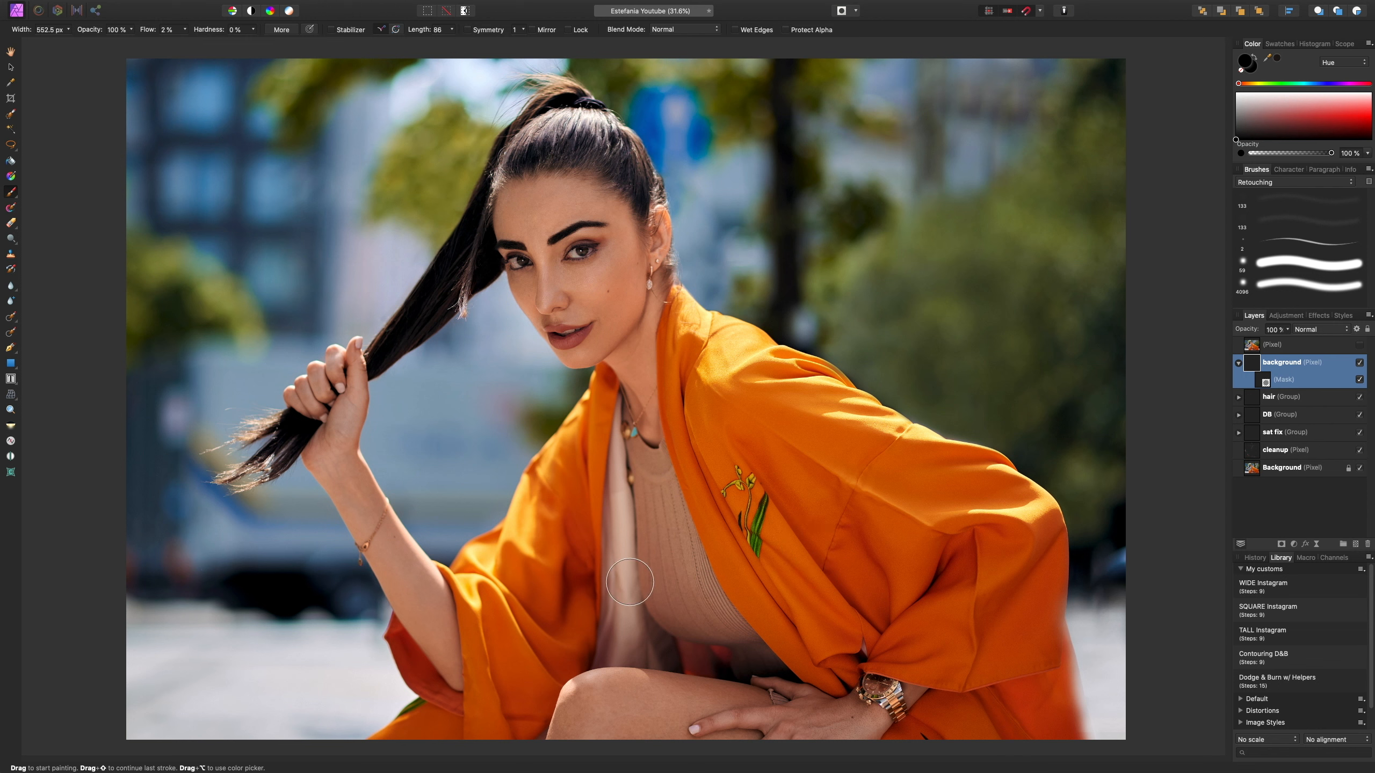
alt+click(163, 678)
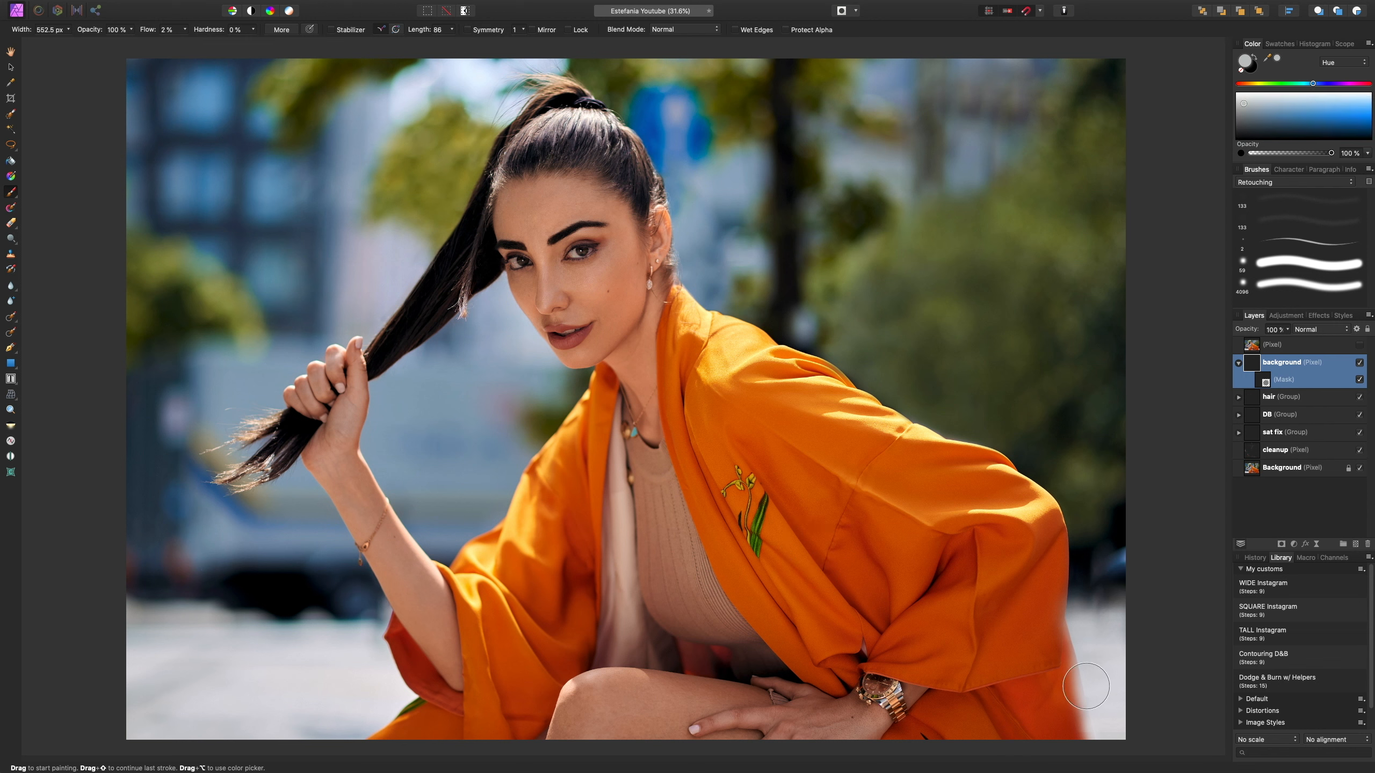
mouse_move(1101, 649)
mouse_down()
mouse_move(1105, 660)
mouse_move(1099, 636)
mouse_move(1098, 702)
mouse_up()
- Select the background mask, shrink the Paint Brush to about 208 px, and paint black over the robe's blurred lower edge
click(1265, 383)
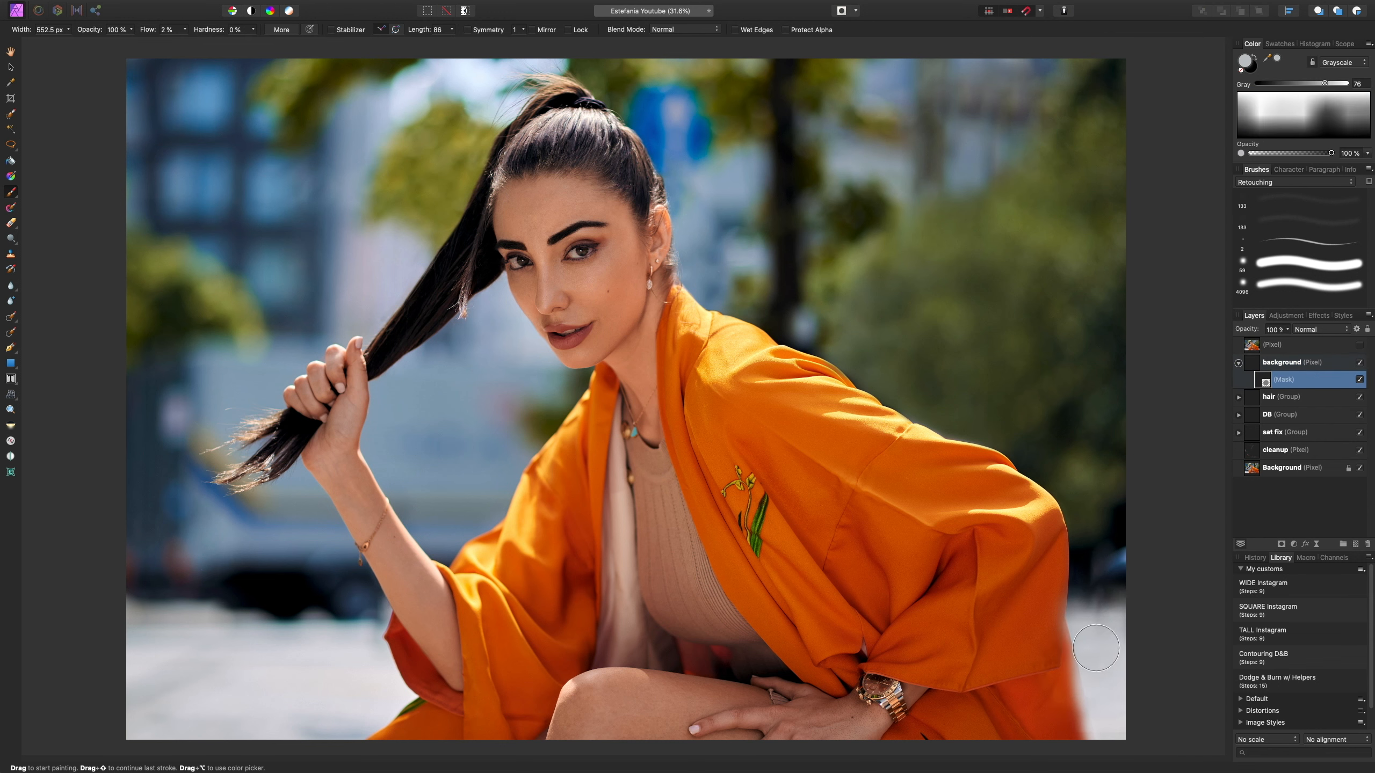
key(x)
key(super+1)
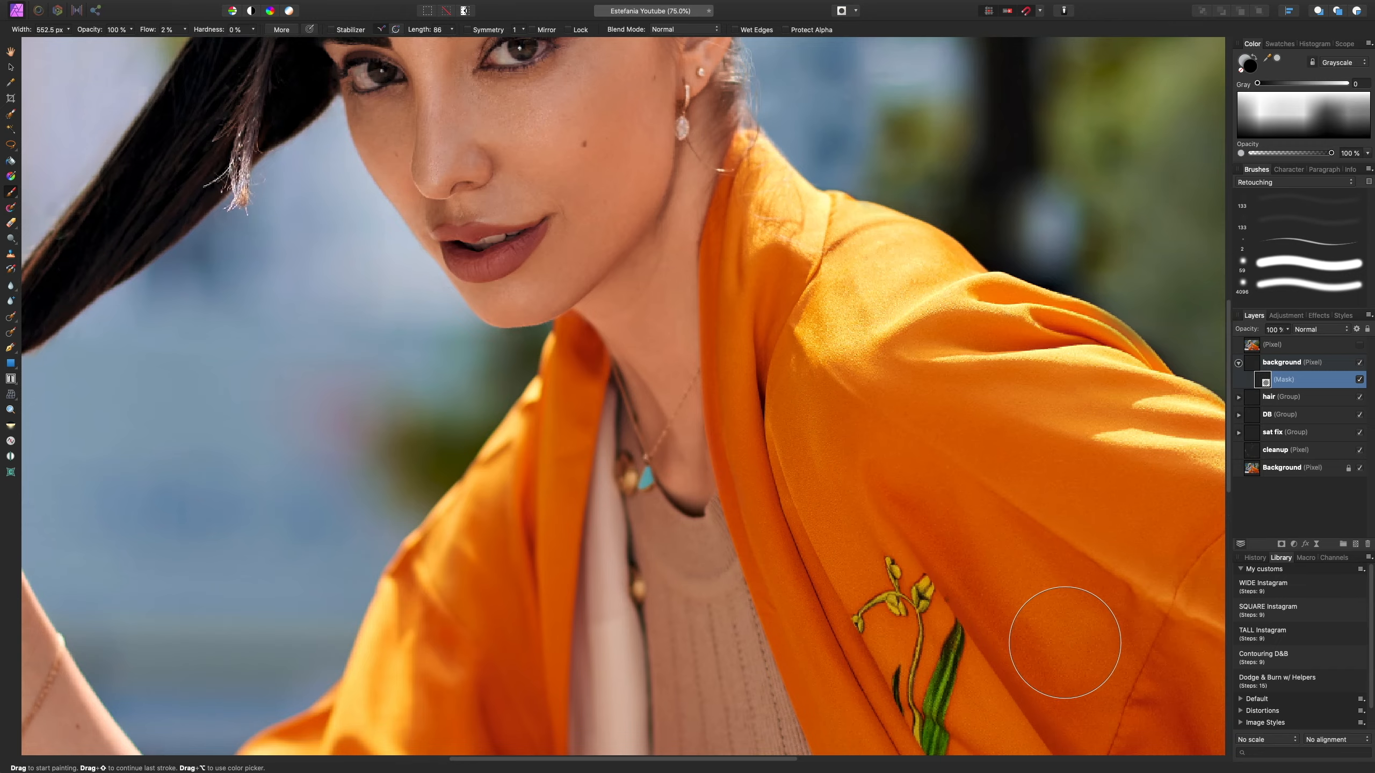
drag(993, 615, 408, 79)
drag(874, 501, 390, 89)
drag(763, 385, 703, 374)
key([)
key([)
key([)
key([)
key([)
key([)
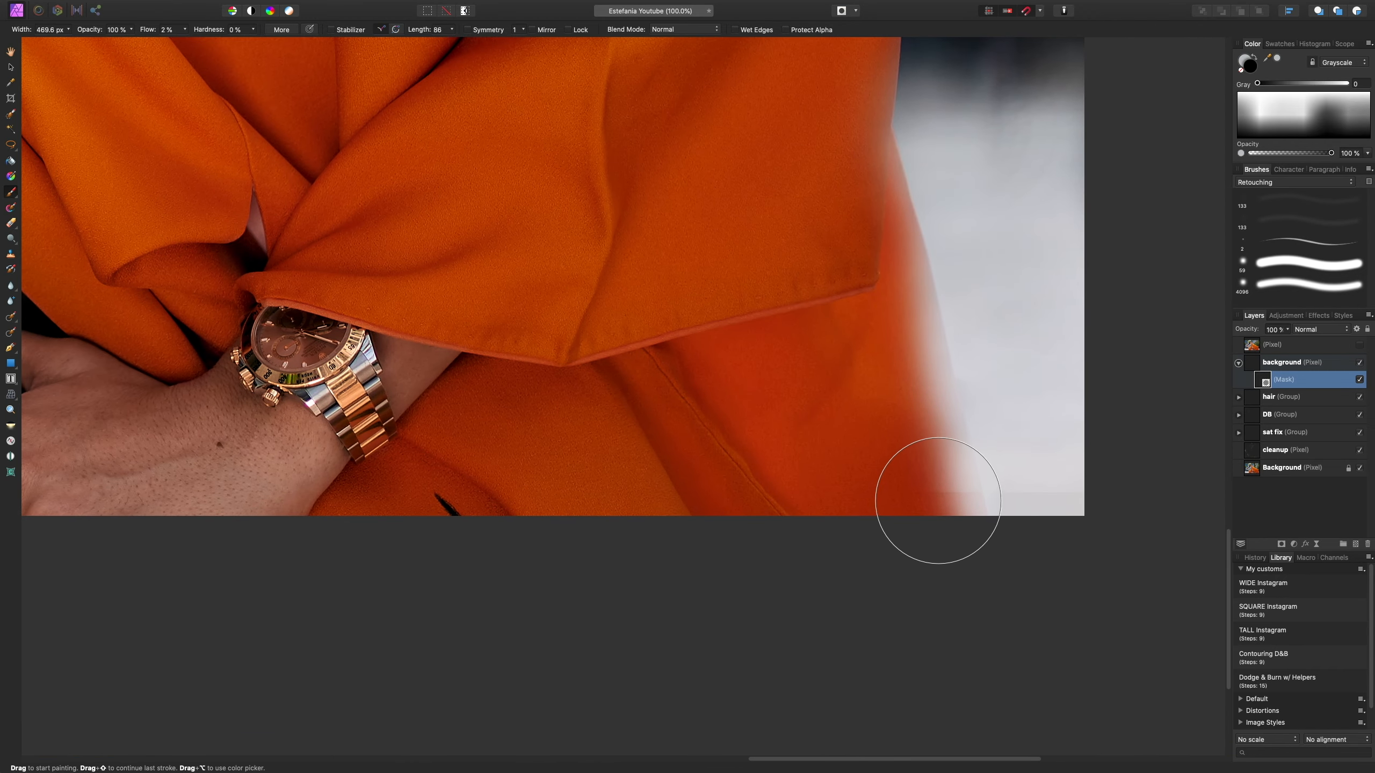
drag(926, 453, 953, 509)
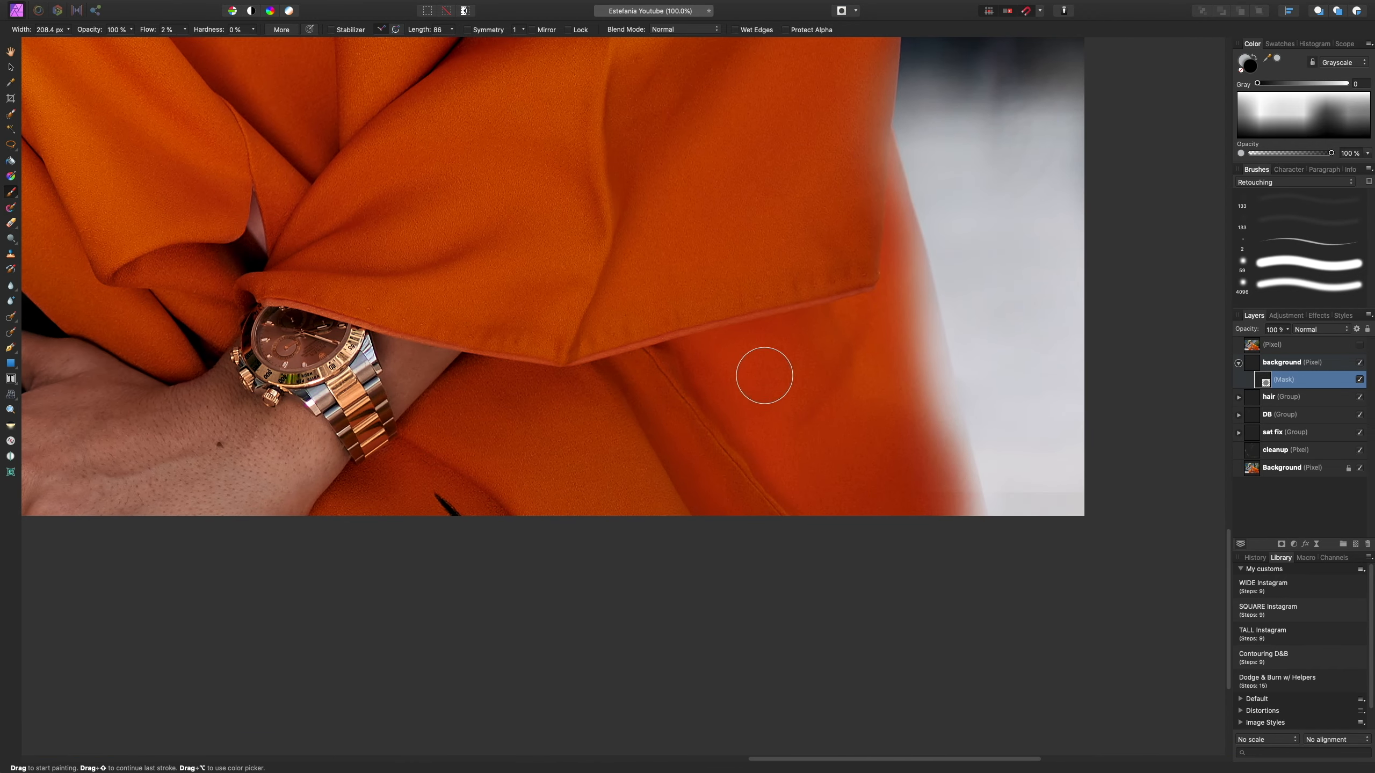
- Set the Paint Brush flow to 100% and paint the mask black to restore a crisp lower robe edge
click(185, 29)
drag(182, 42, 274, 43)
mouse_move(935, 519)
mouse_down()
mouse_move(940, 445)
mouse_move(874, 205)
mouse_move(880, 372)
mouse_move(920, 518)
mouse_move(890, 316)
mouse_move(887, 347)
mouse_move(944, 374)
mouse_move(996, 470)
mouse_up()
mouse_move(1012, 563)
mouse_down()
mouse_move(1023, 586)
mouse_move(1045, 573)
mouse_up()
- Try painting the mask black with a smaller brush over the cloned pavement beside the robe's lower edge
key(x)
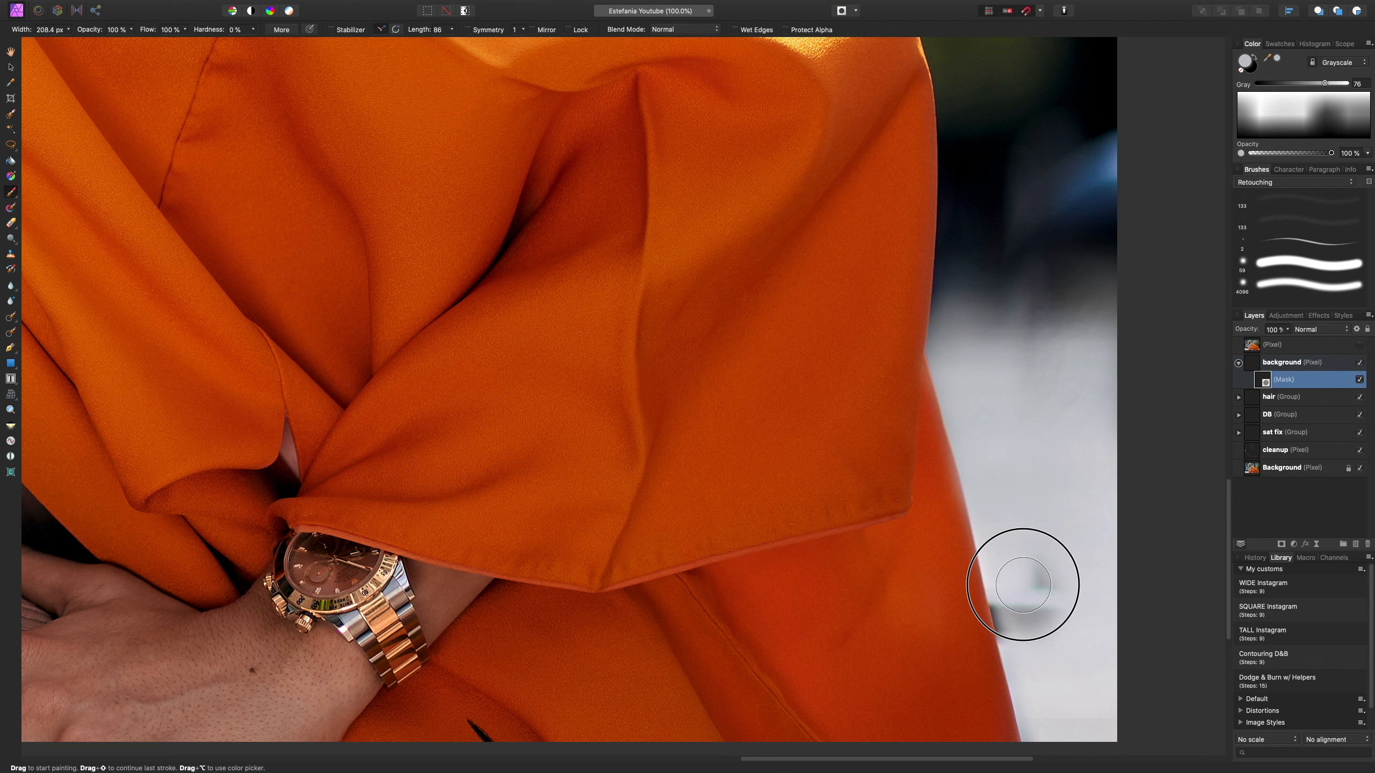
key(x)
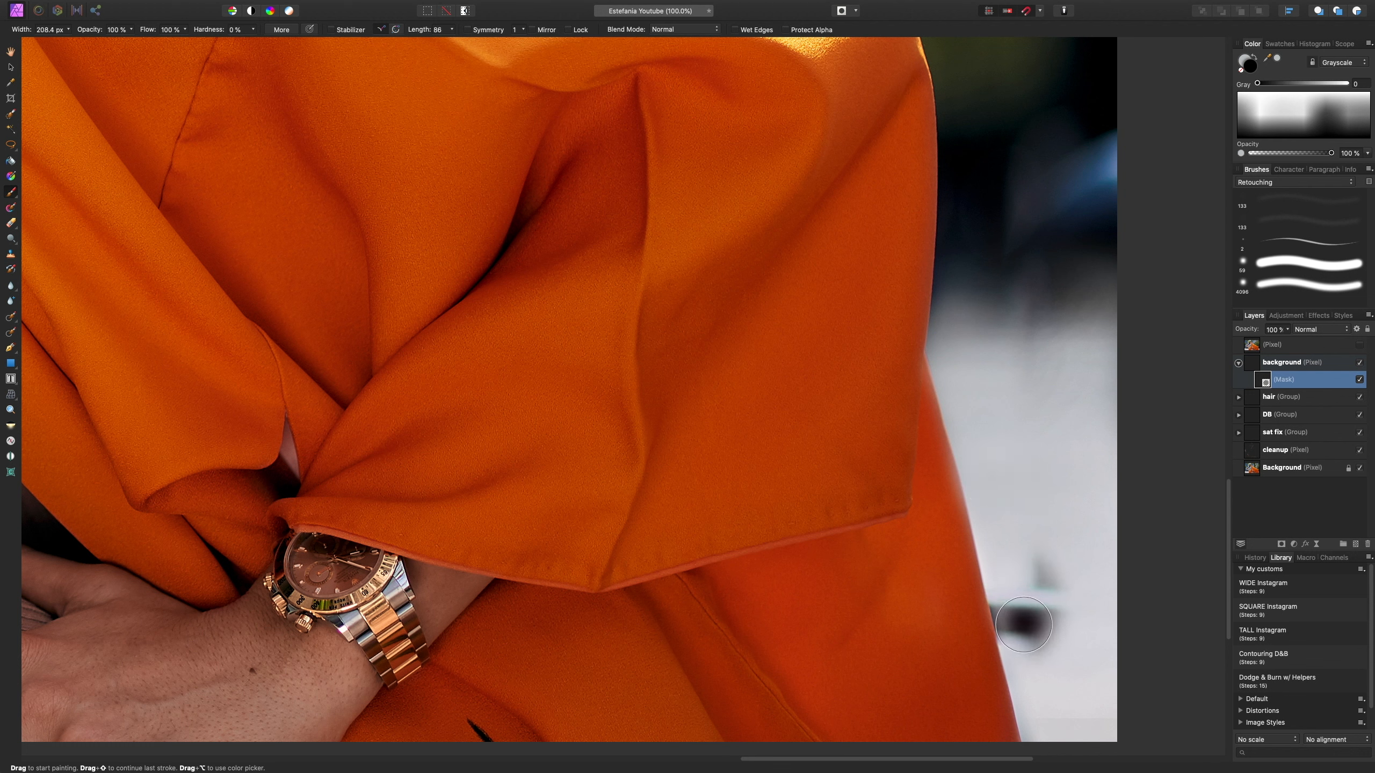
key(bracketleft)
key(bracketleft)
key(bracketleft)
key(bracketleft)
mouse_move(1056, 635)
mouse_down()
mouse_move(1039, 549)
mouse_move(1057, 624)
mouse_move(1059, 566)
mouse_move(1052, 602)
mouse_up()
- Paint the mask with light gray 84 over the dark post to bring back the pale pavement, then shrink the brush to about 72 px
key(x)
key(bracketright)
key(bracketright)
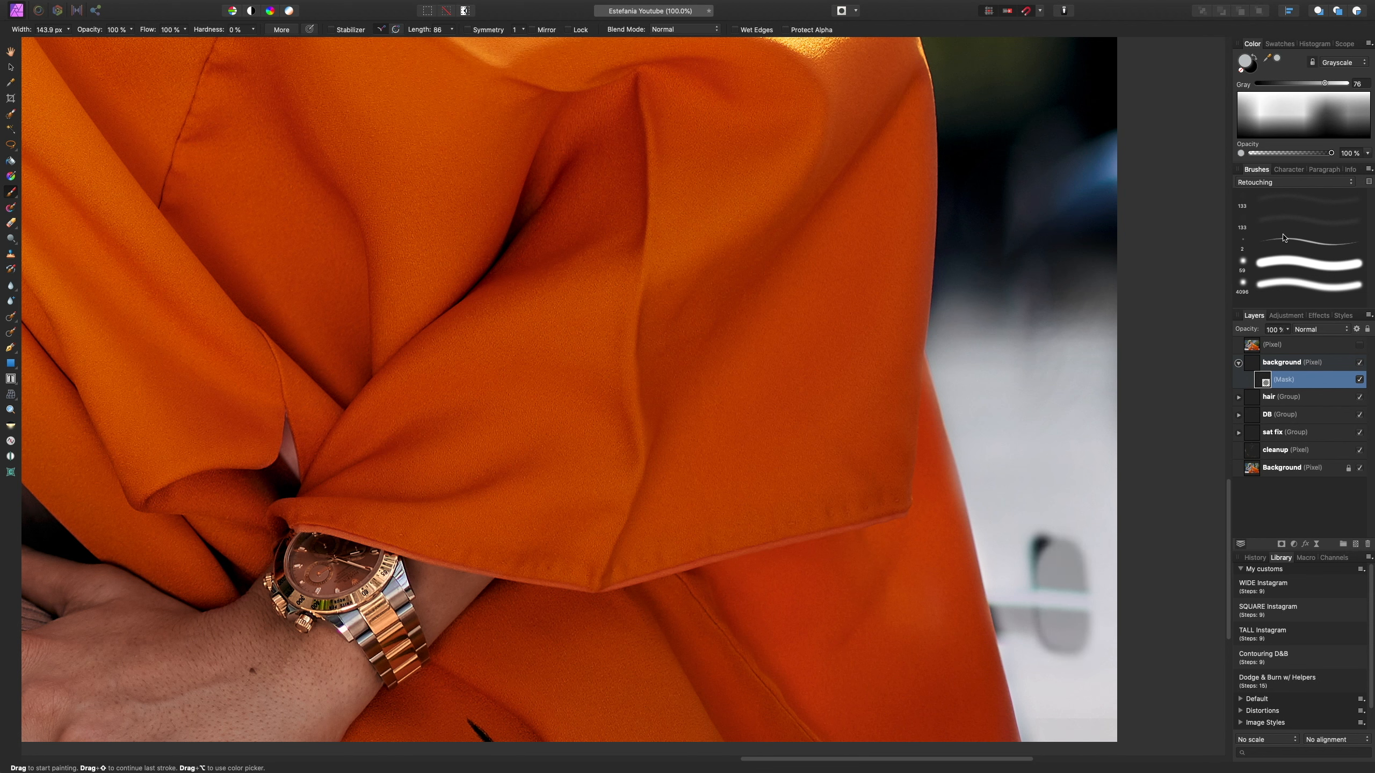
click(1288, 100)
mouse_move(1075, 548)
mouse_down()
mouse_move(1080, 630)
mouse_move(1057, 620)
mouse_move(1038, 536)
mouse_move(1070, 661)
mouse_move(1045, 604)
mouse_move(1019, 633)
mouse_move(1001, 600)
mouse_move(1008, 639)
mouse_move(1002, 450)
mouse_up()
key(bracketright)
key(bracketleft)
key(bracketleft)
key(bracketleft)
key(bracketleft)
key(bracketleft)
key(space)
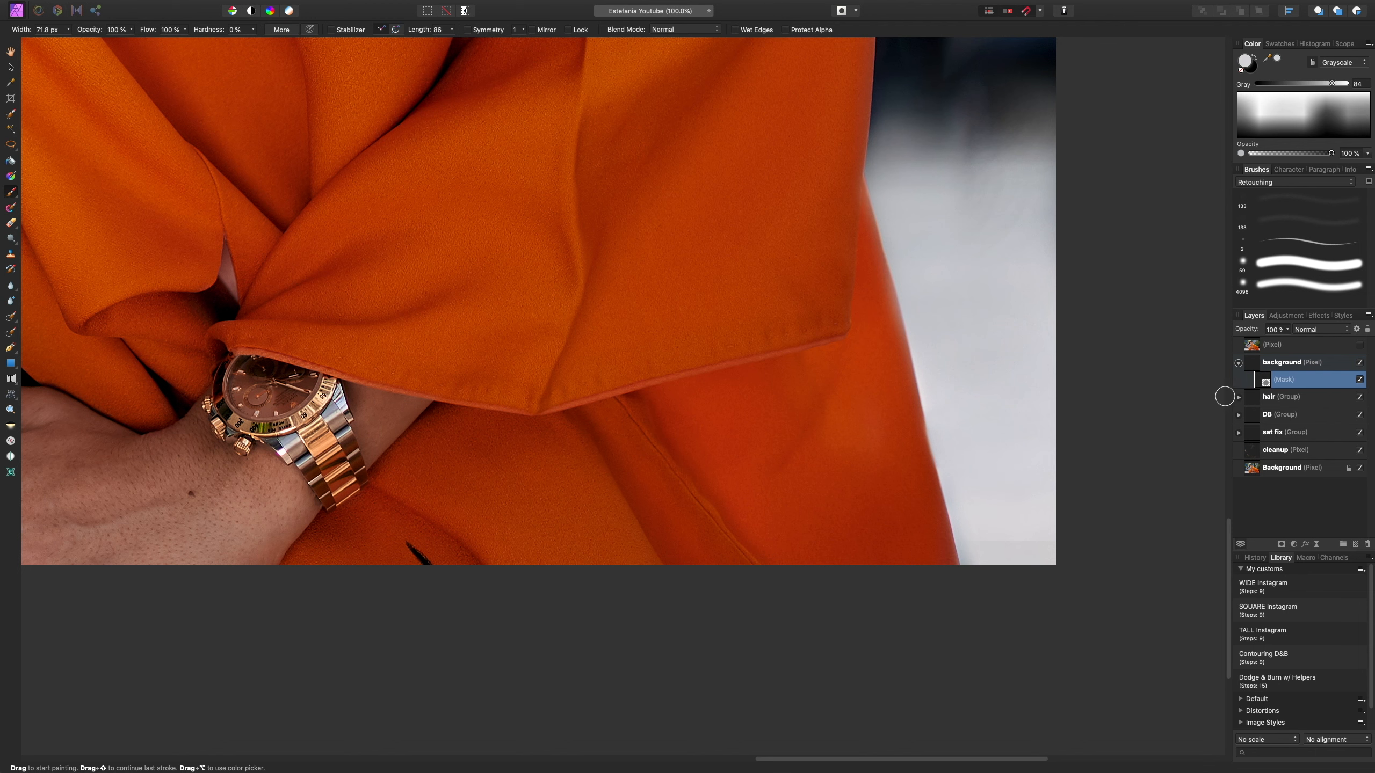
- Refine the background mask with black along the robe's outer edge below the sleeve, using the 72 px brush
click(1267, 362)
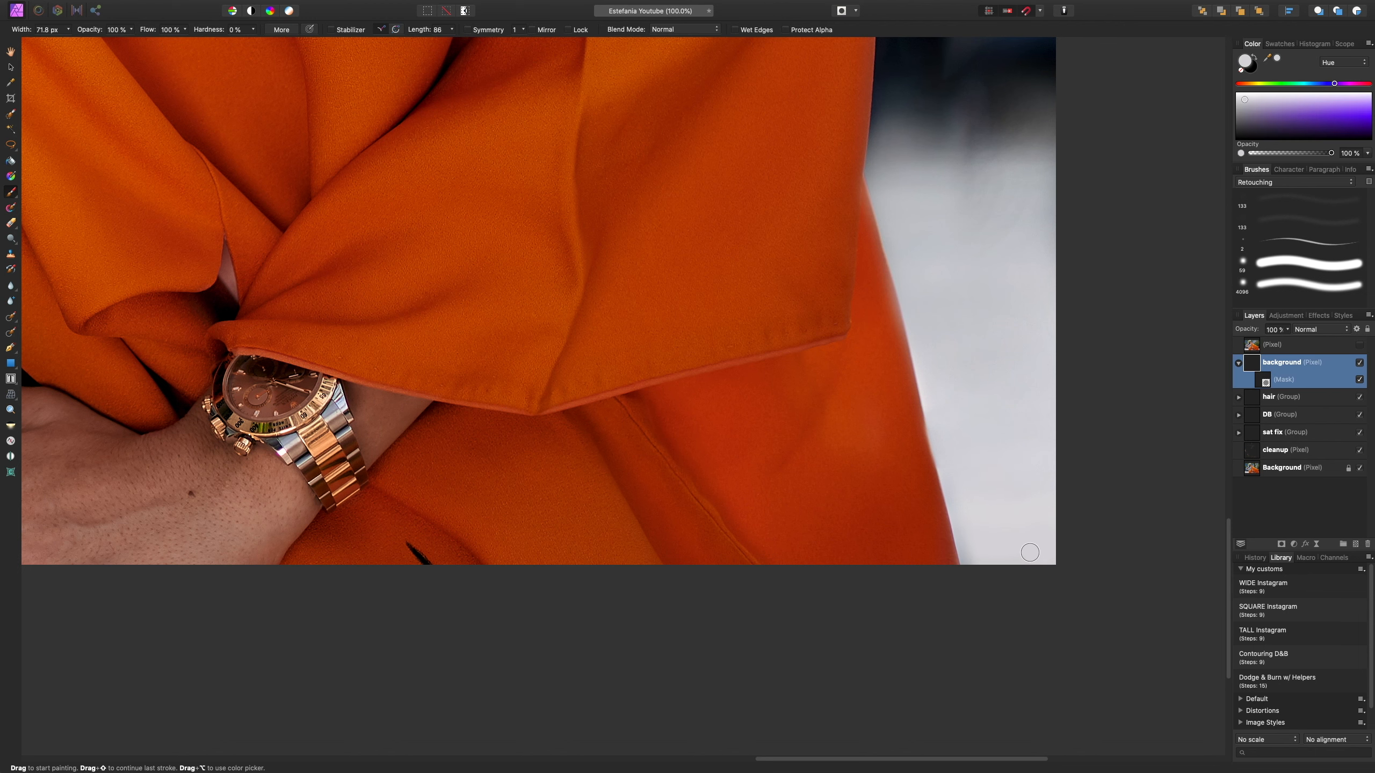
key(super+0)
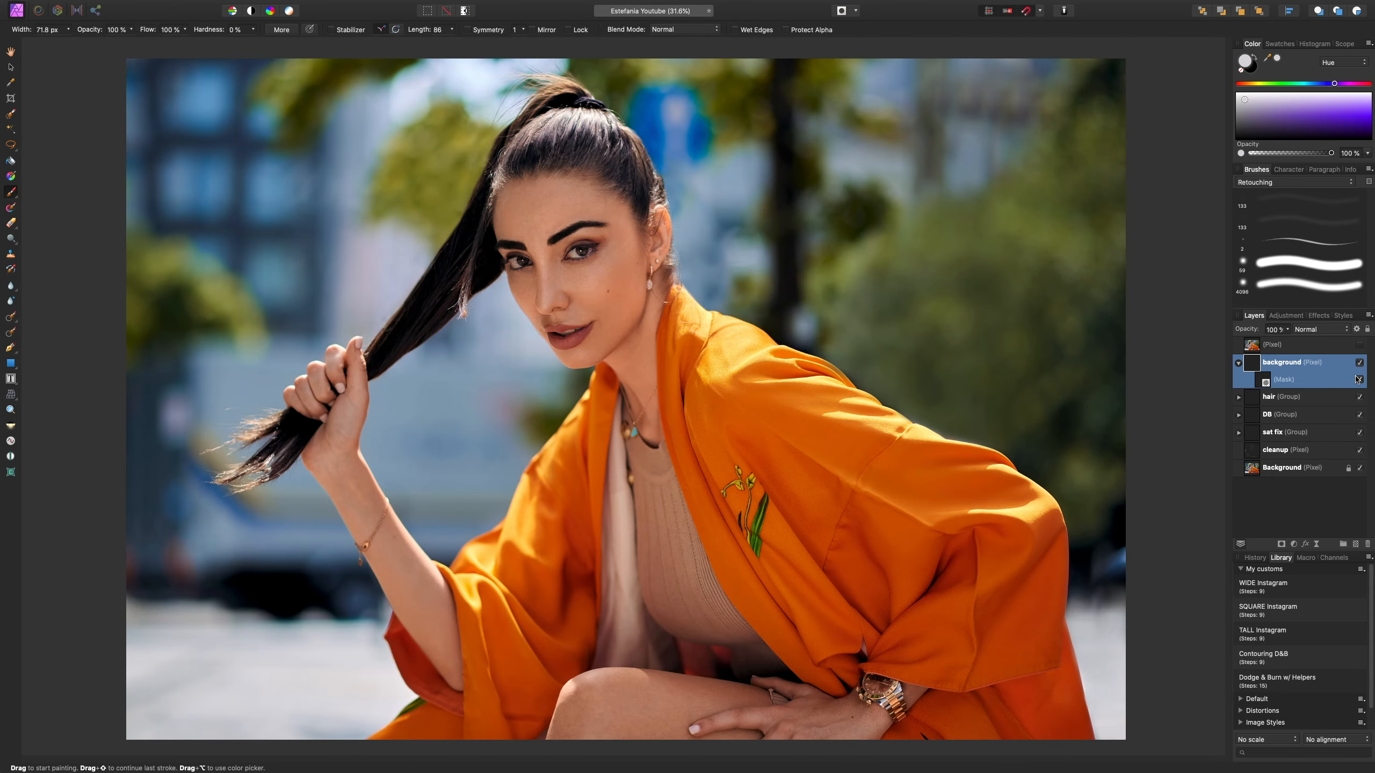
key(super+1)
drag(1053, 660, 103, 209)
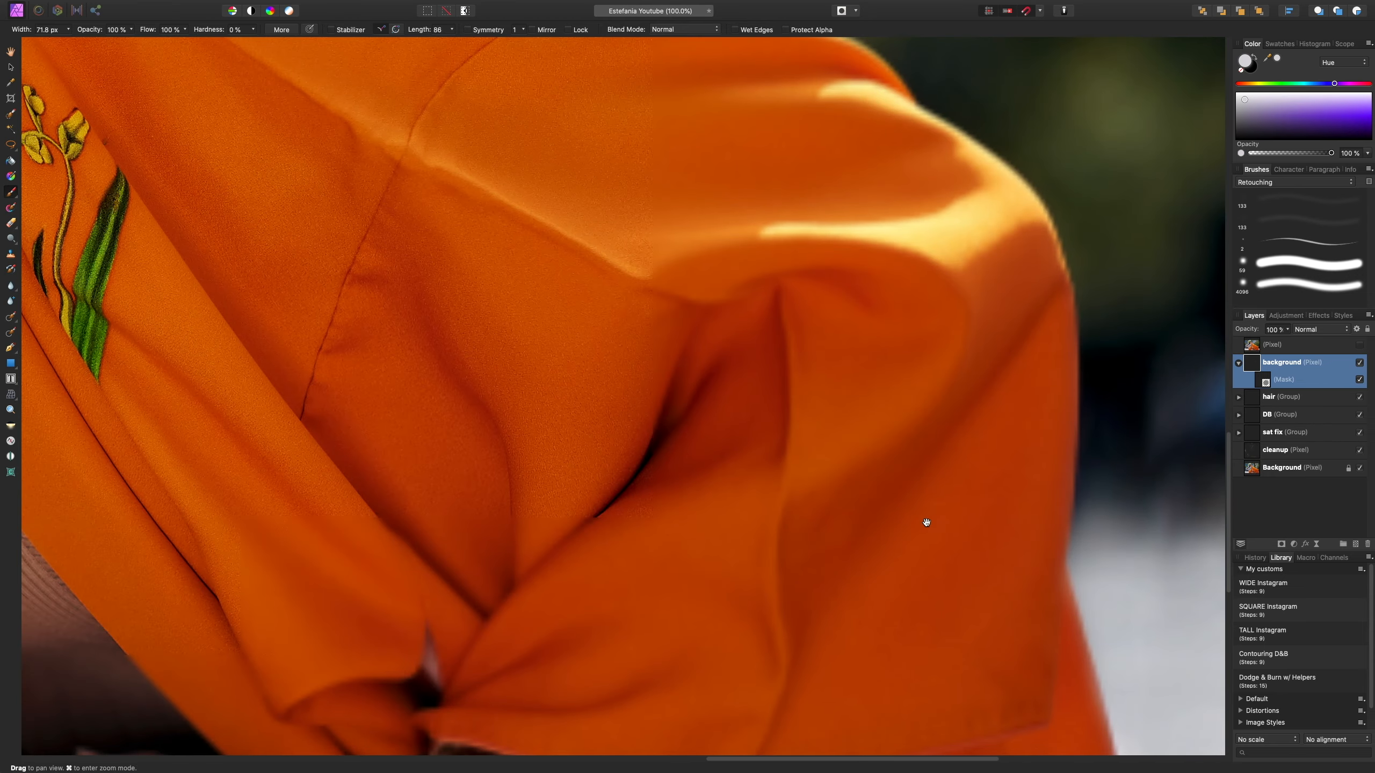
drag(927, 522, 515, 66)
key(super+plus)
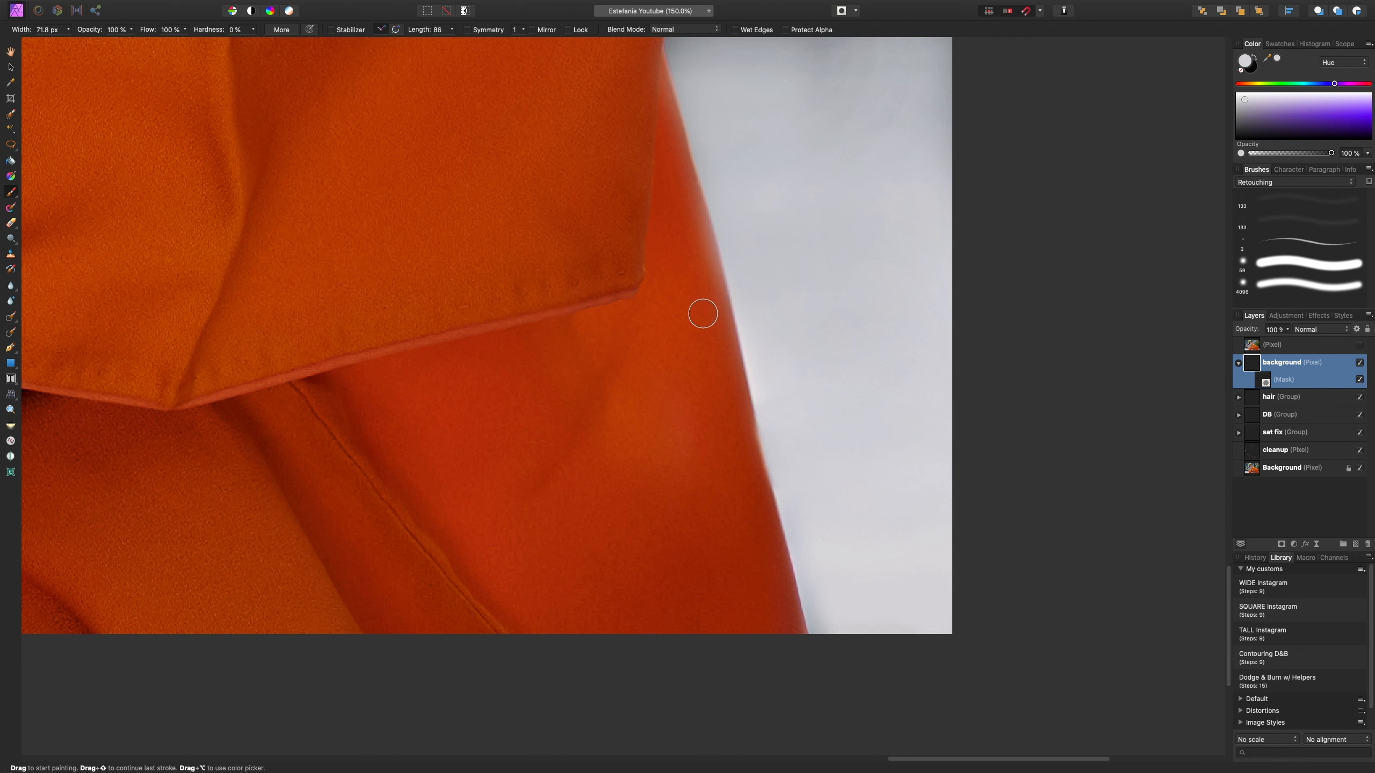
click(1265, 383)
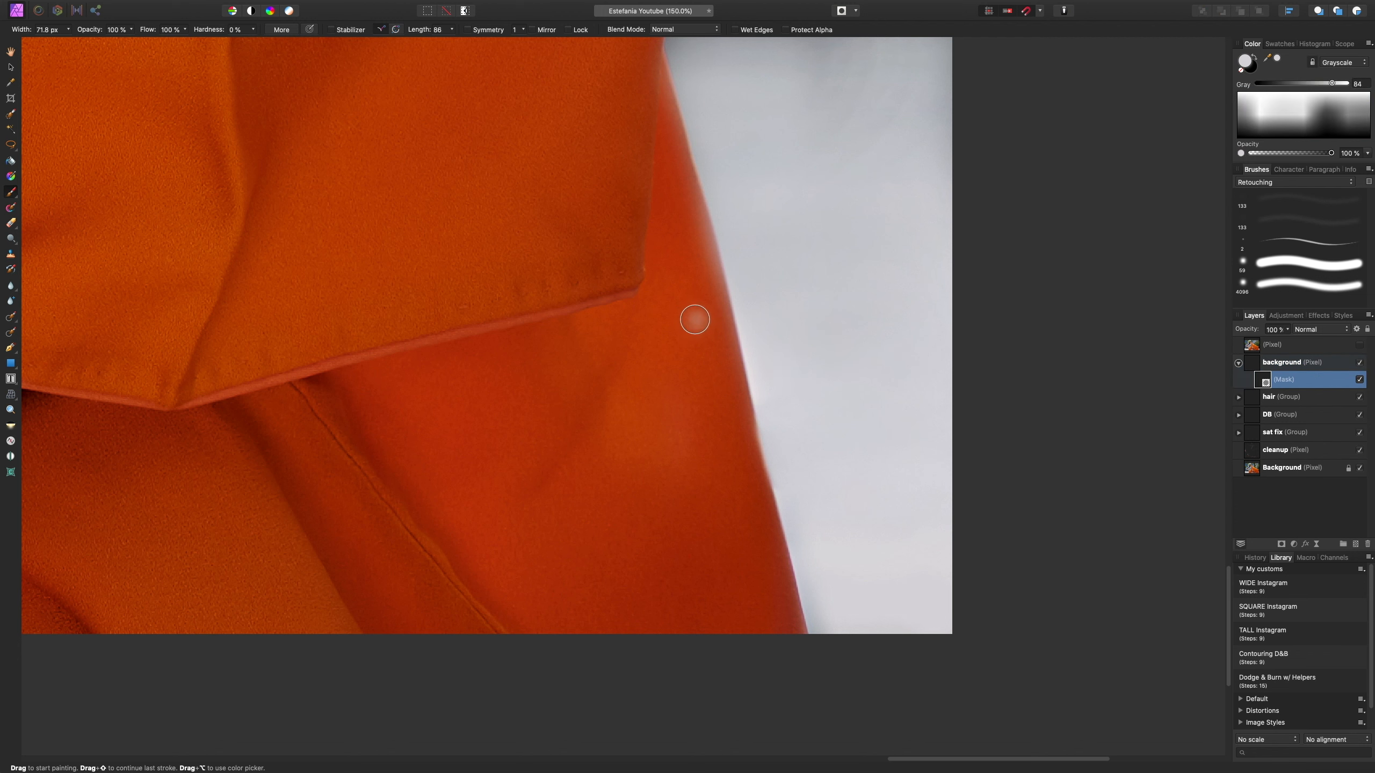
key(x)
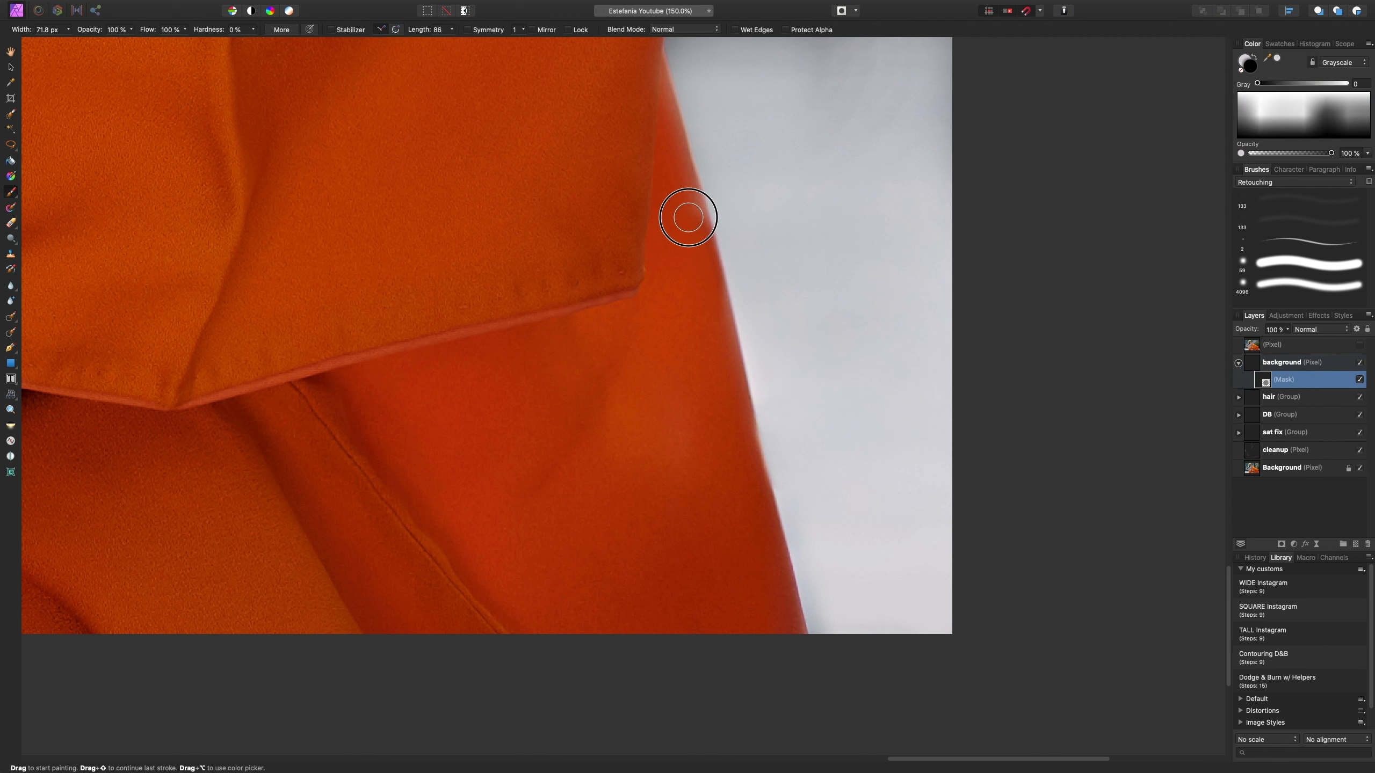
scroll(653, 114, up, 5)
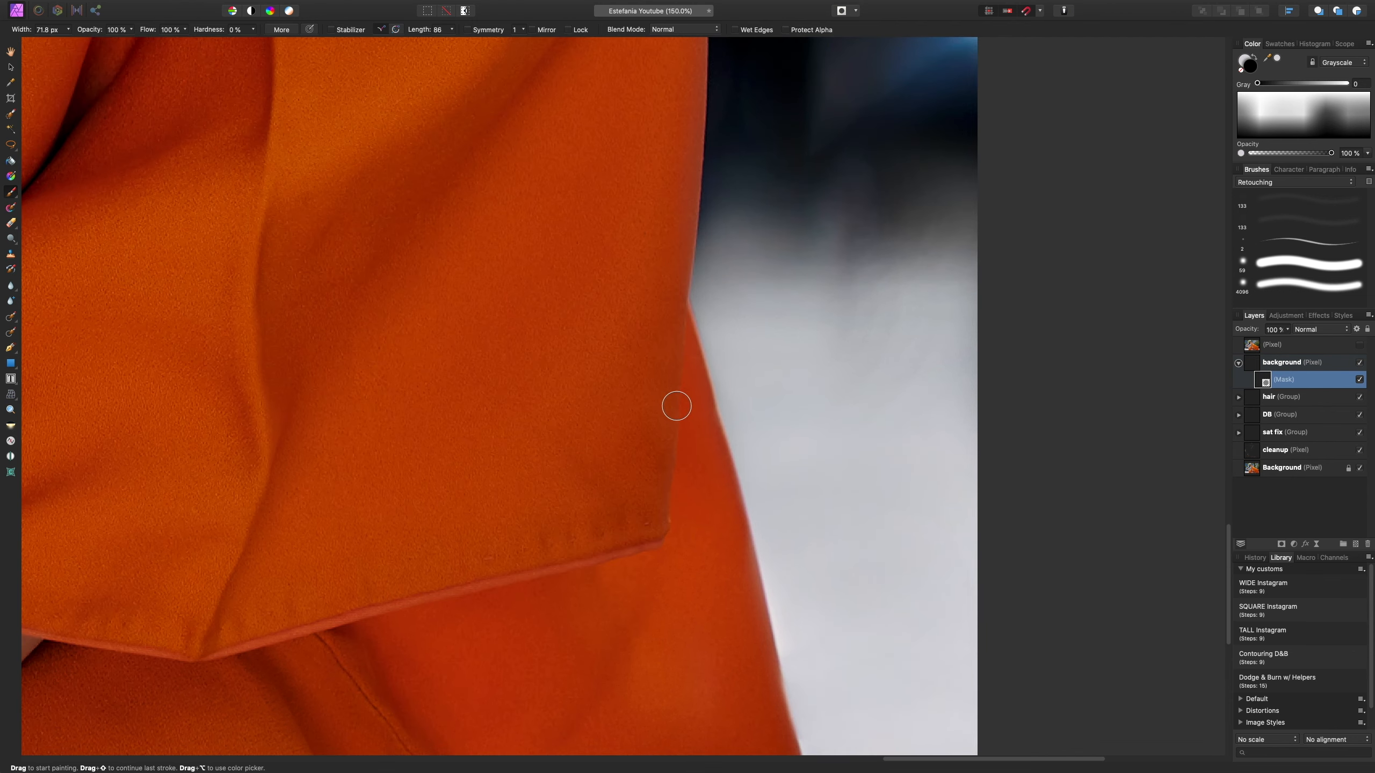
- Toggle the background layer's visibility to compare the cleanup across the whole portrait, and collapse the layer
key(super+0)
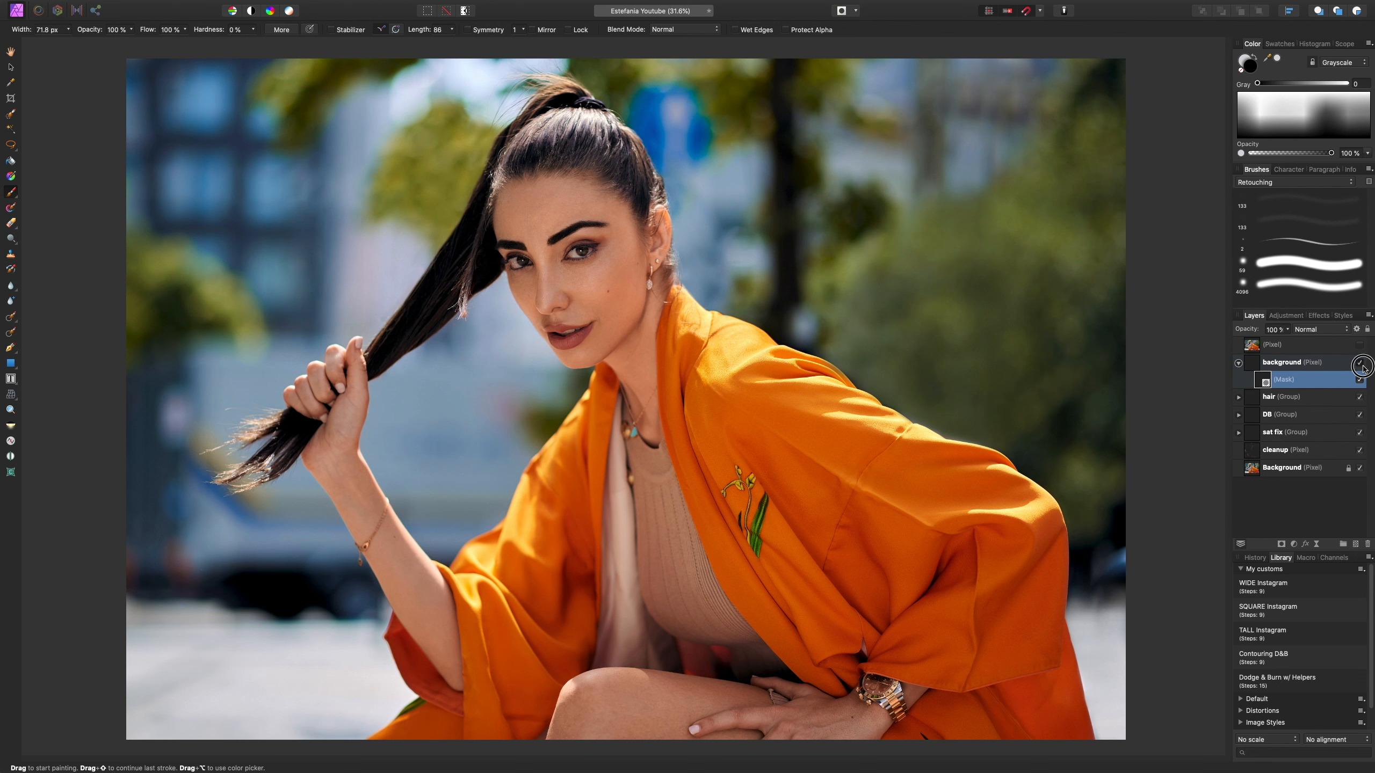
click(1361, 364)
click(1361, 363)
click(1361, 363)
click(1238, 363)
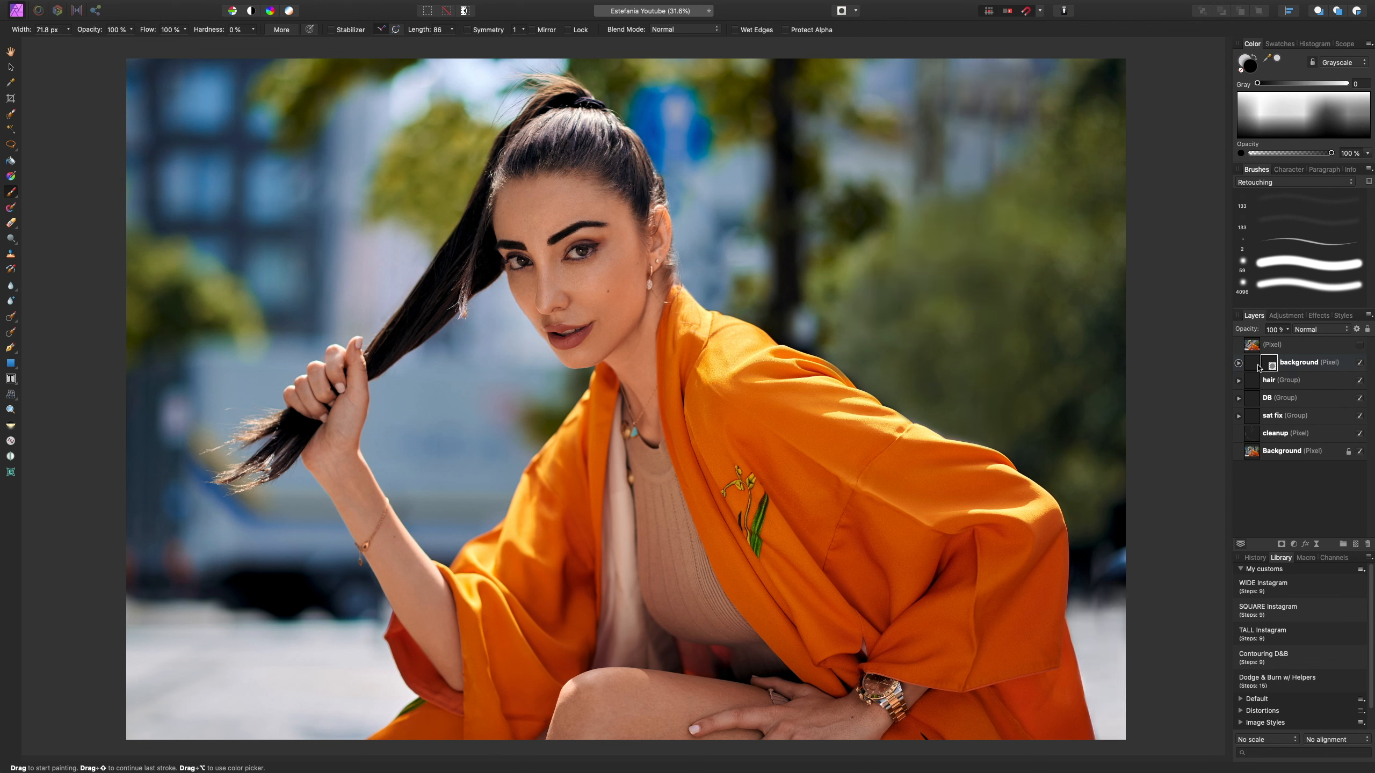
- Run the Contouring D&B macro above the top pixel layer and select the Curves Dodge adjustment
click(1311, 347)
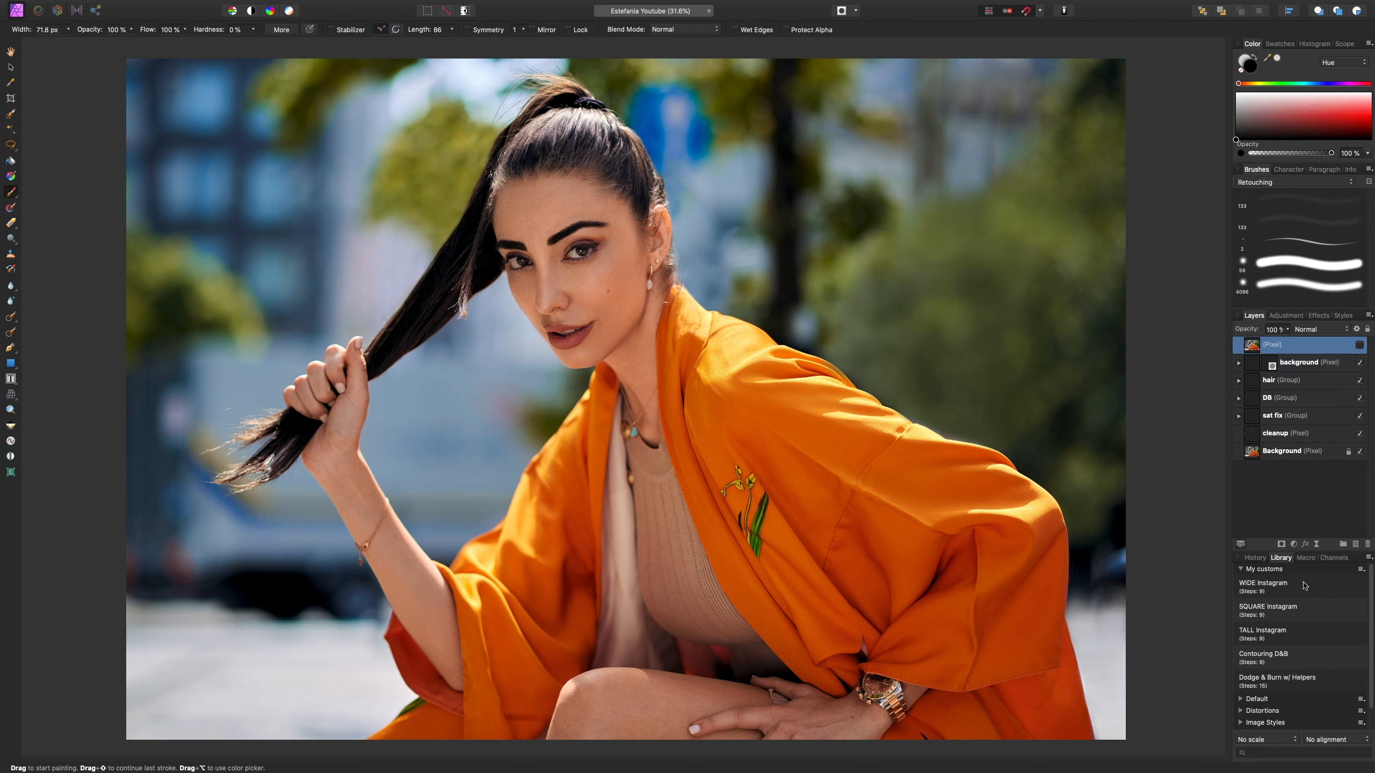
click(1287, 658)
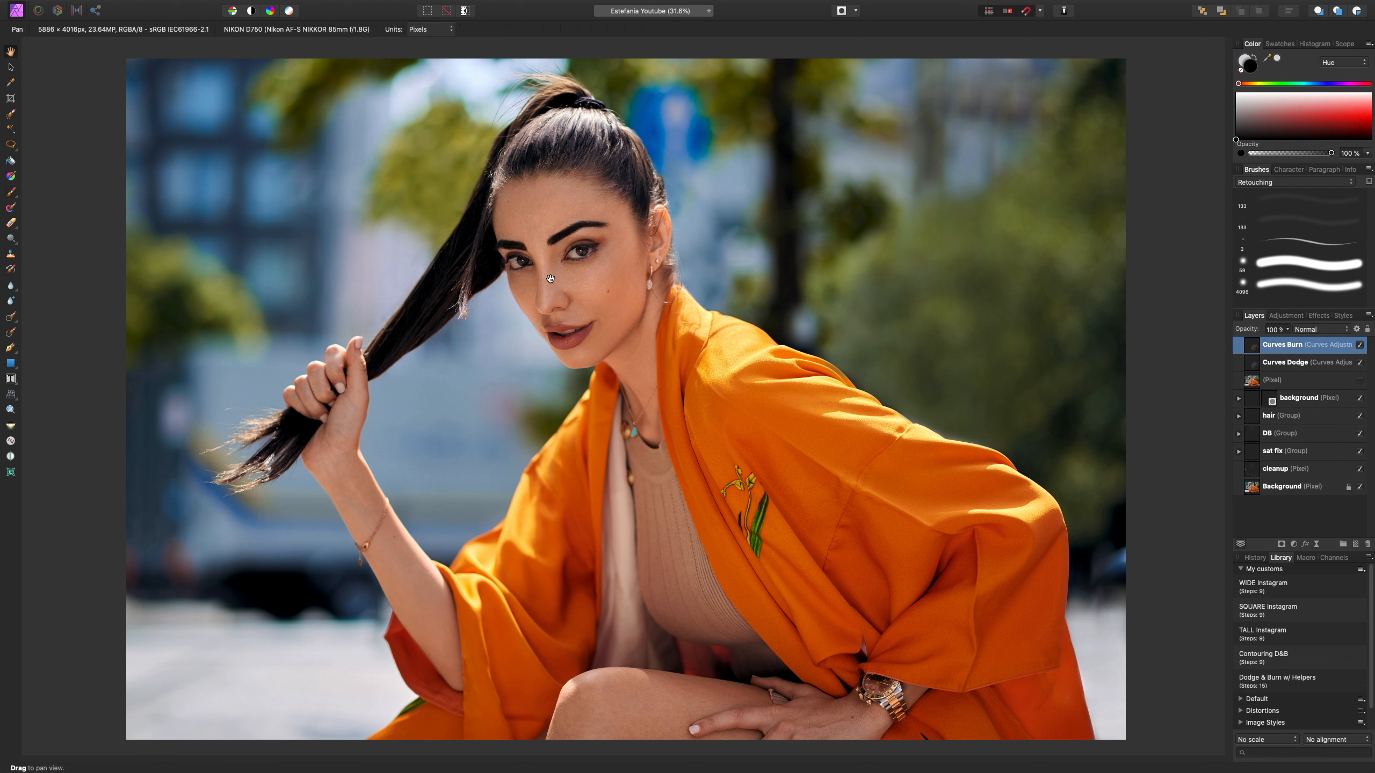
click(1257, 368)
- Set up the Paint Brush in white with a soft retouching brush at 2% flow and about 189 px width
key(x)
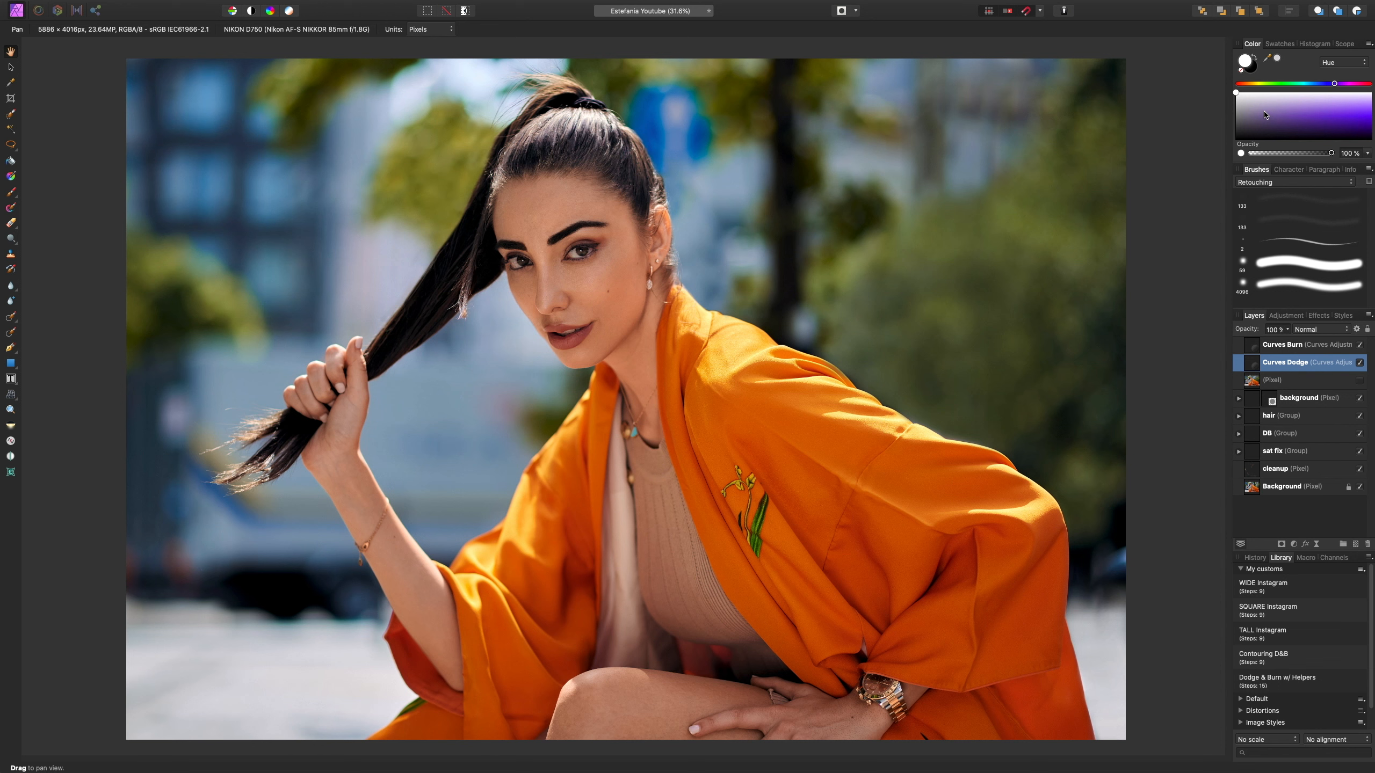
key(b)
key(x)
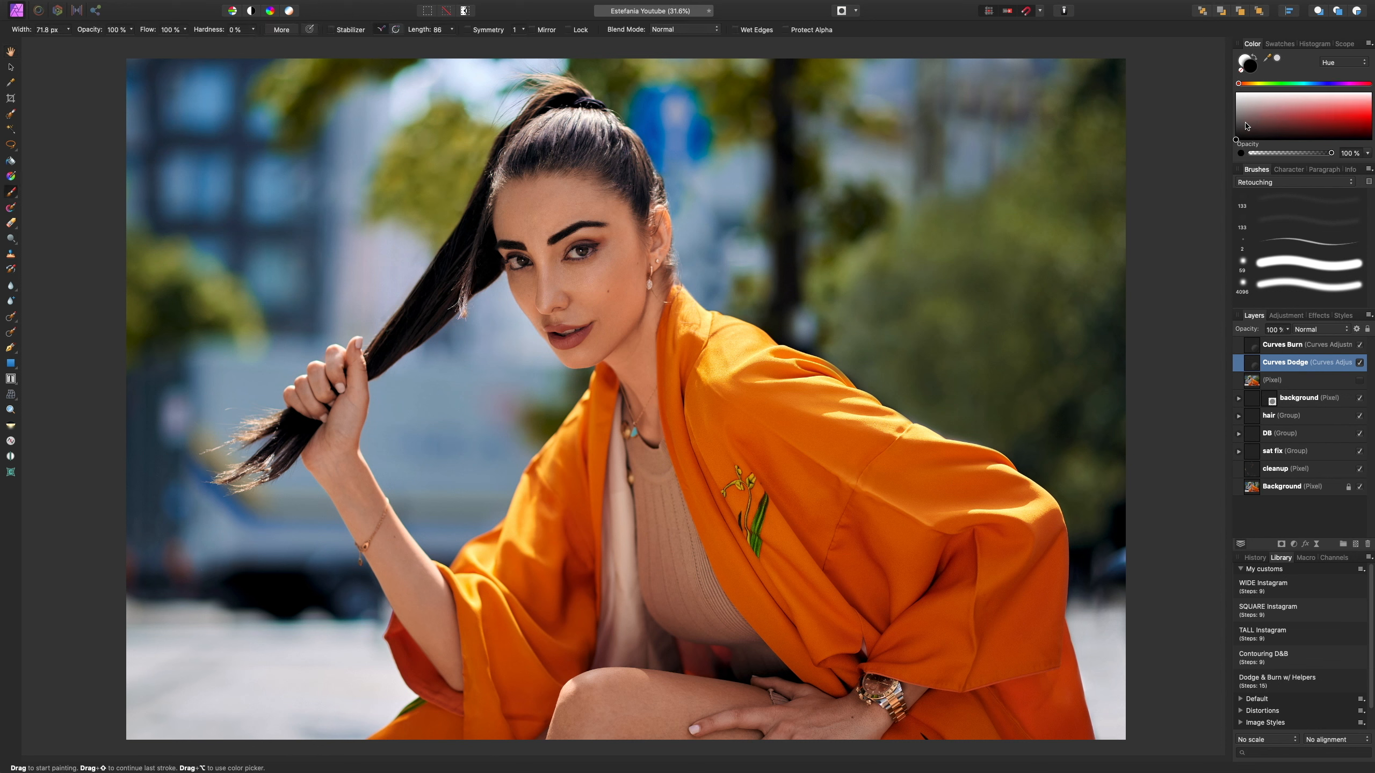
key(x)
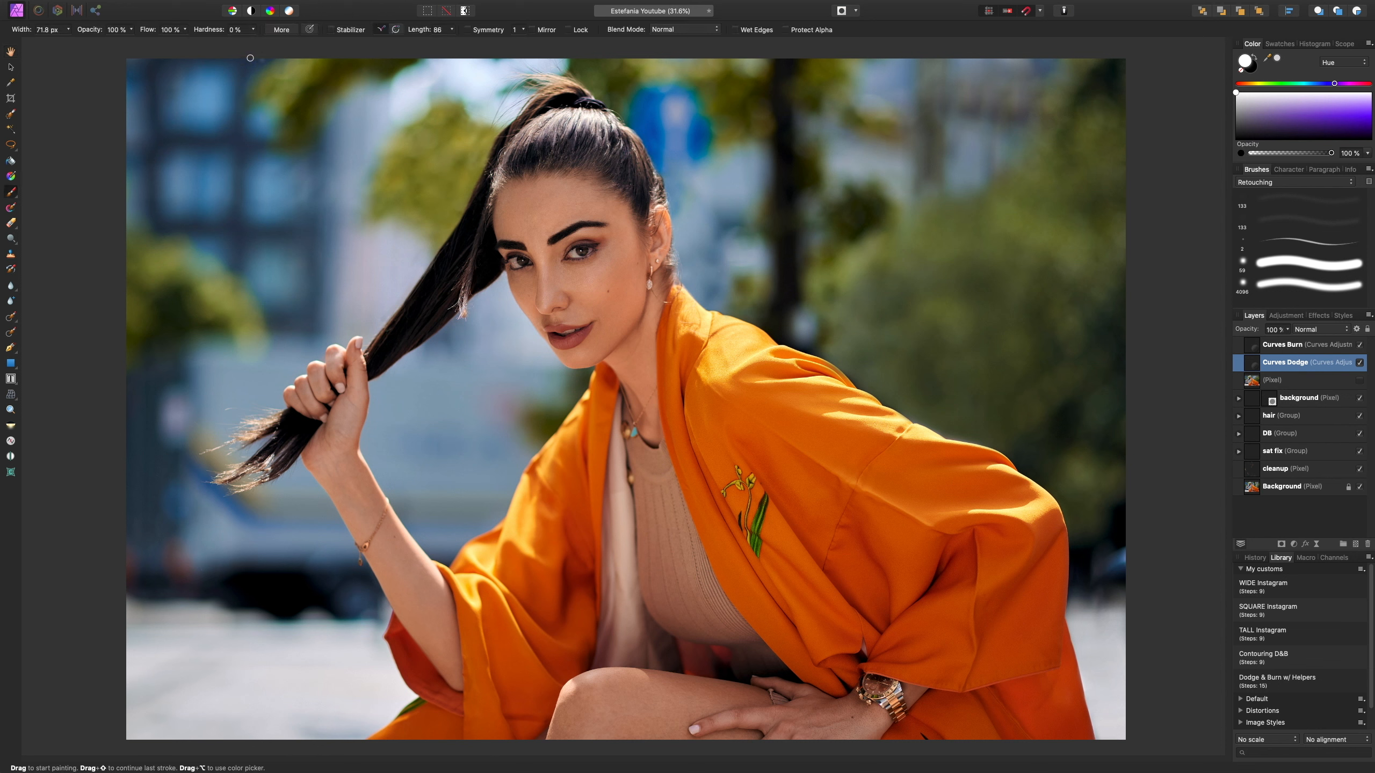
click(1312, 217)
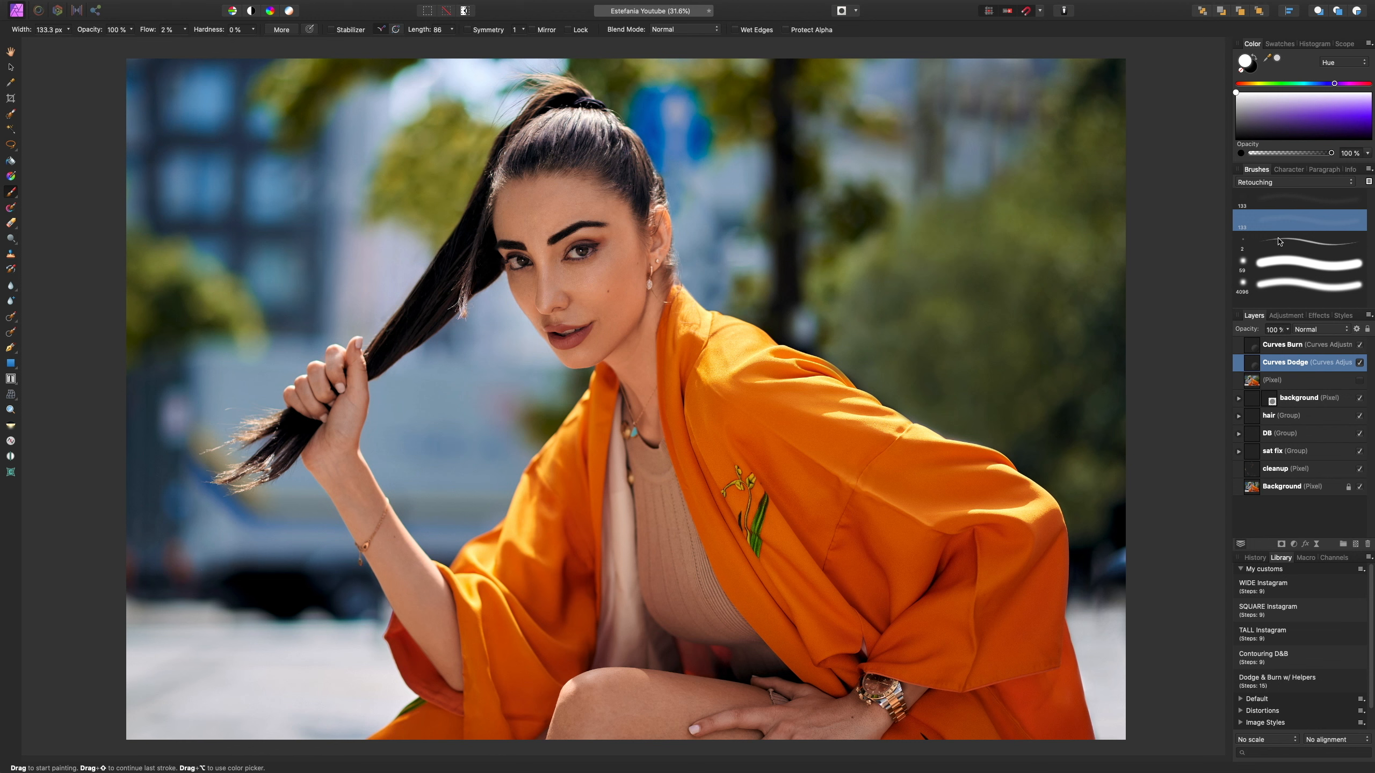
key(bracketright)
key(bracketright)
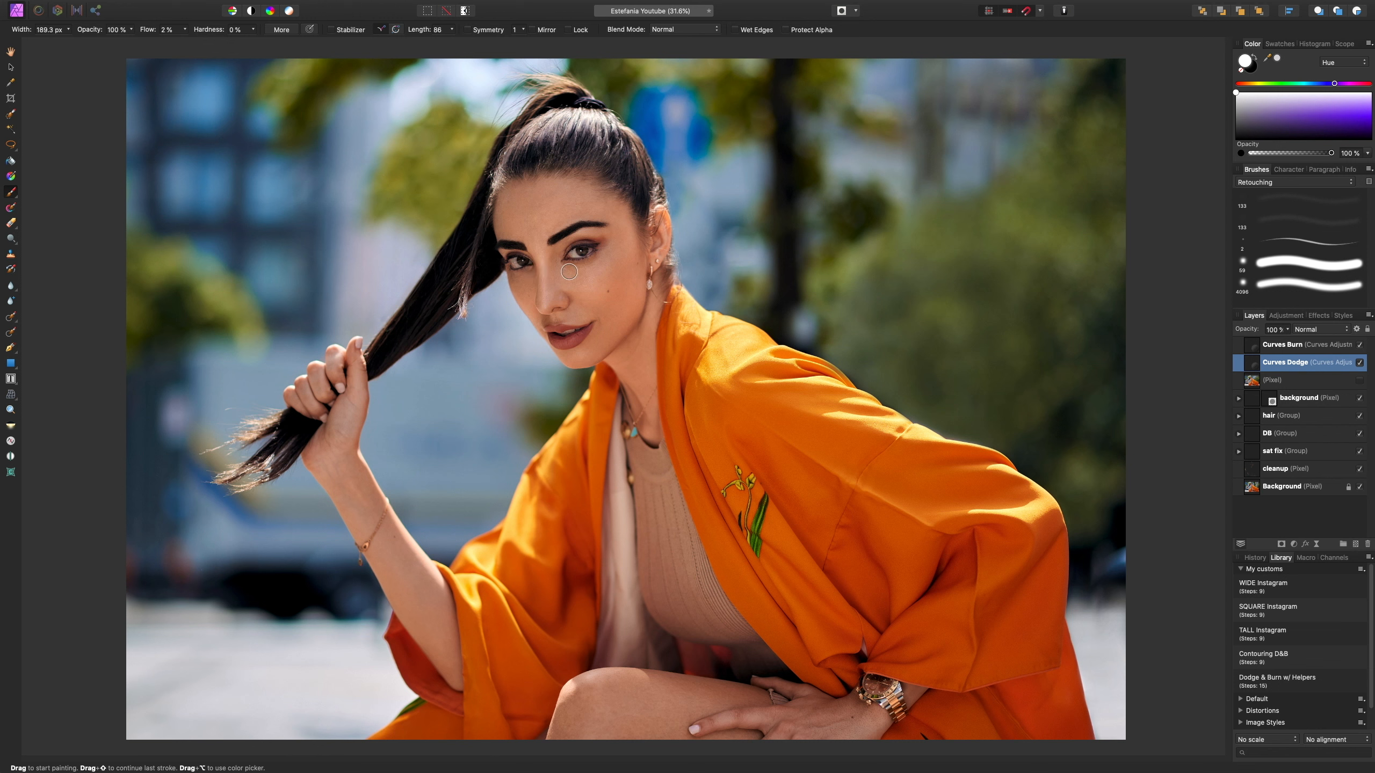
- Enlarge the Paint Brush and softly brighten the forehead on the Curves Dodge adjustment
key(bracketright)
key(bracketright)
key(bracketright)
key(bracketleft)
key(bracketright)
key(bracketright)
key(bracketright)
key(bracketright)
key(bracketright)
key(bracketright)
key(bracketright)
key(bracketright)
key(bracketright)
drag(559, 211, 558, 230)
- Reduce the Paint Brush to about 494 px and softly dodge the chin
key(bracketleft)
key(bracketleft)
key(bracketleft)
key(bracketleft)
key(bracketleft)
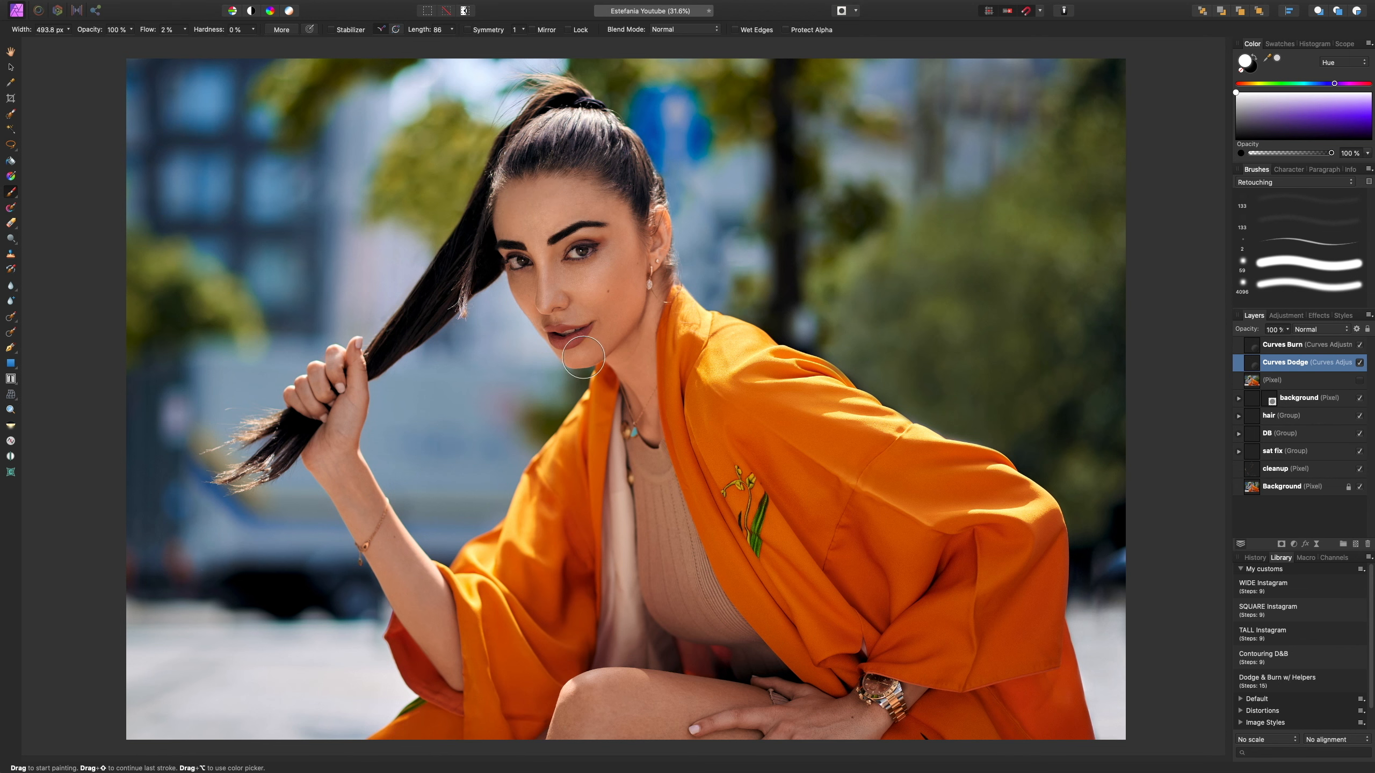
- Dodge the ribbed top and the bent leg softly with a brush of about 518 px
key(bracketleft)
key(bracketleft)
key(bracketleft)
scroll(610, 430, down, 5)
scroll(611, 430, right, 3)
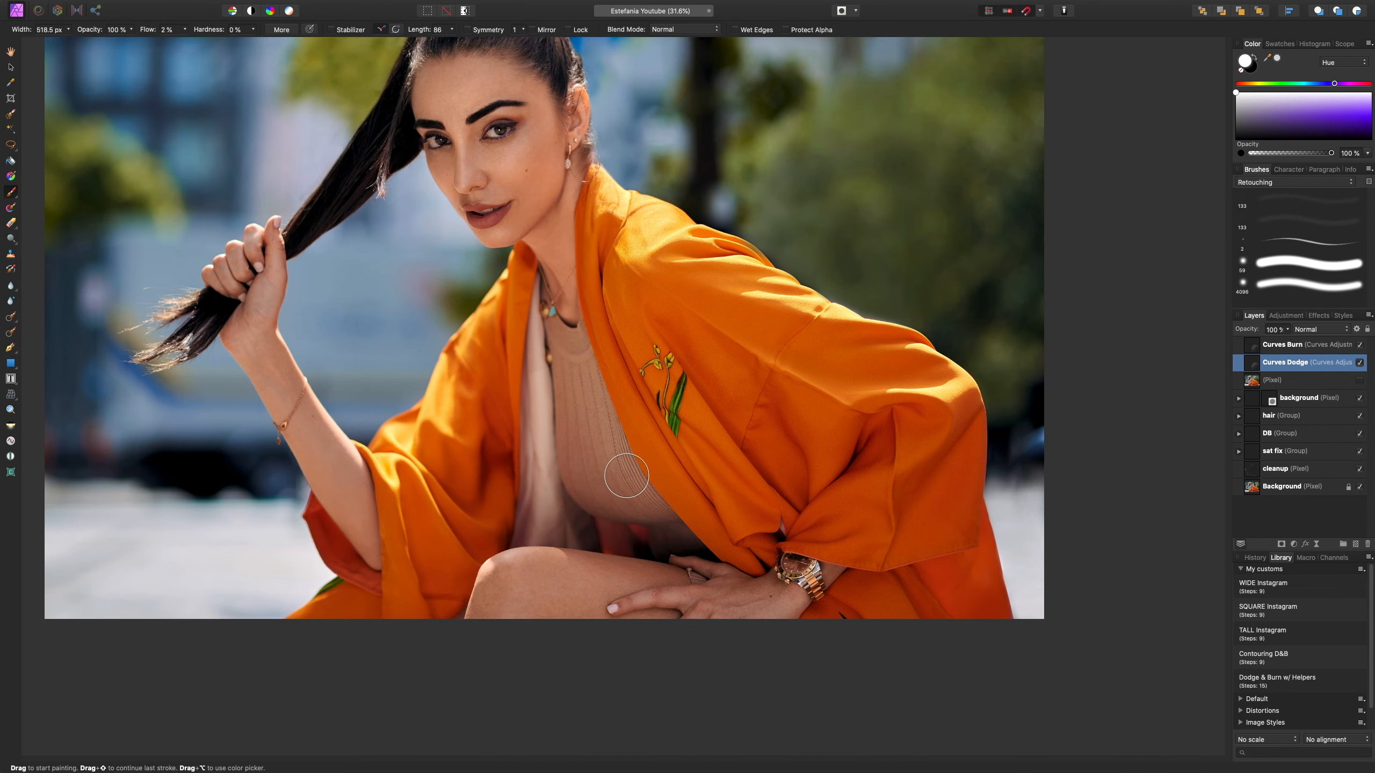
drag(626, 475, 638, 486)
mouse_move(588, 440)
mouse_down()
mouse_move(565, 457)
mouse_move(597, 465)
mouse_move(608, 437)
mouse_move(569, 418)
mouse_up()
mouse_move(639, 492)
mouse_down()
mouse_move(572, 409)
mouse_move(678, 520)
mouse_move(631, 572)
mouse_move(504, 591)
mouse_move(620, 599)
mouse_move(576, 601)
mouse_move(605, 597)
mouse_move(484, 643)
mouse_move(600, 632)
mouse_up()
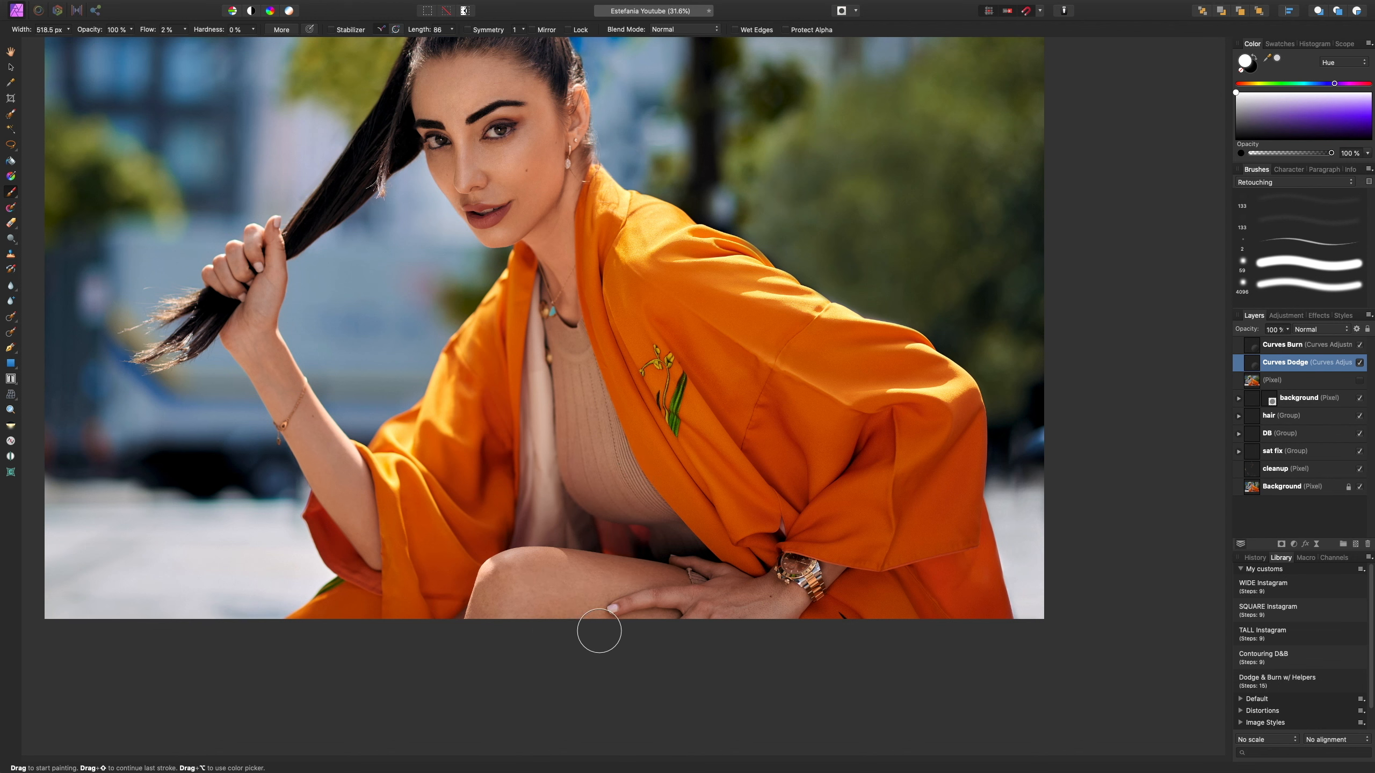
- Select the Curves Burn adjustment and softly darken the temple and hairline with a brush of about 270 to 343 px
key([)
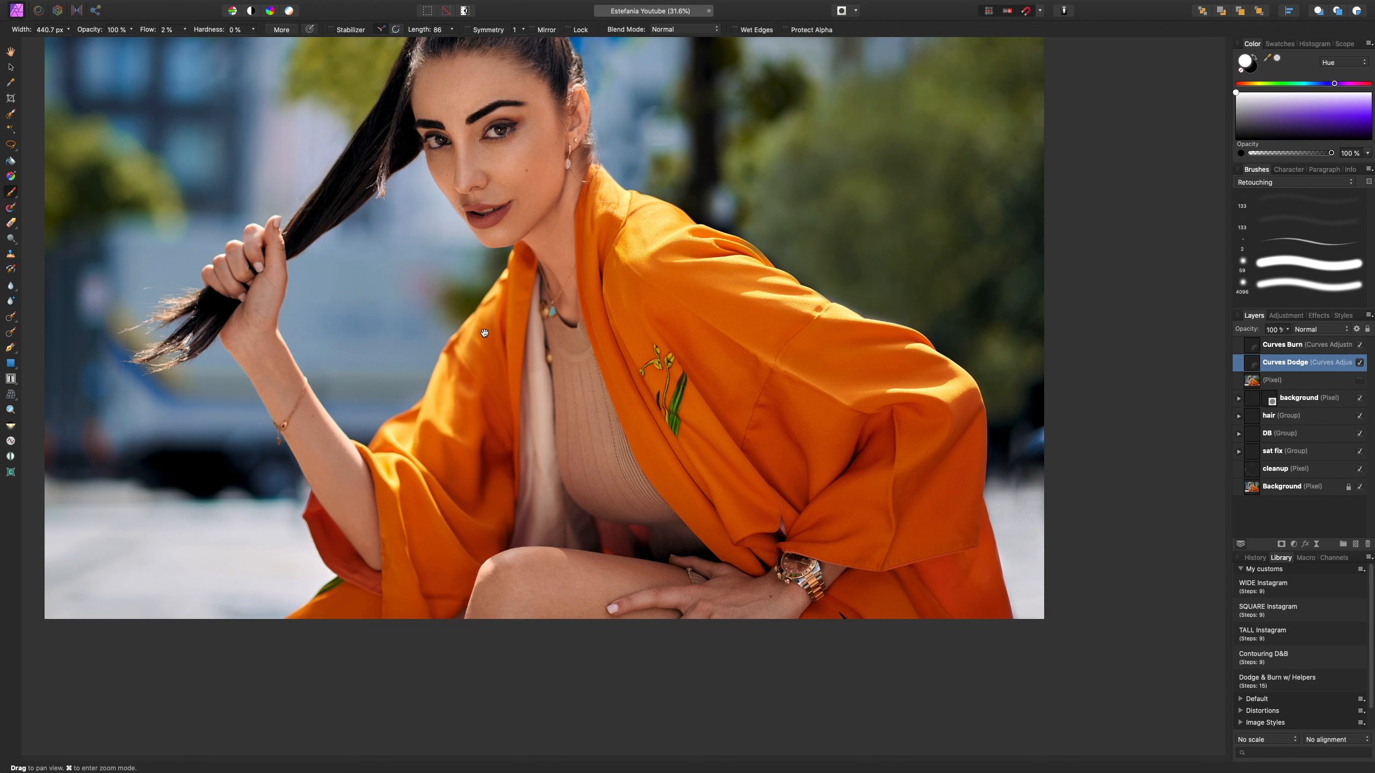
scroll(757, 459, up, 5)
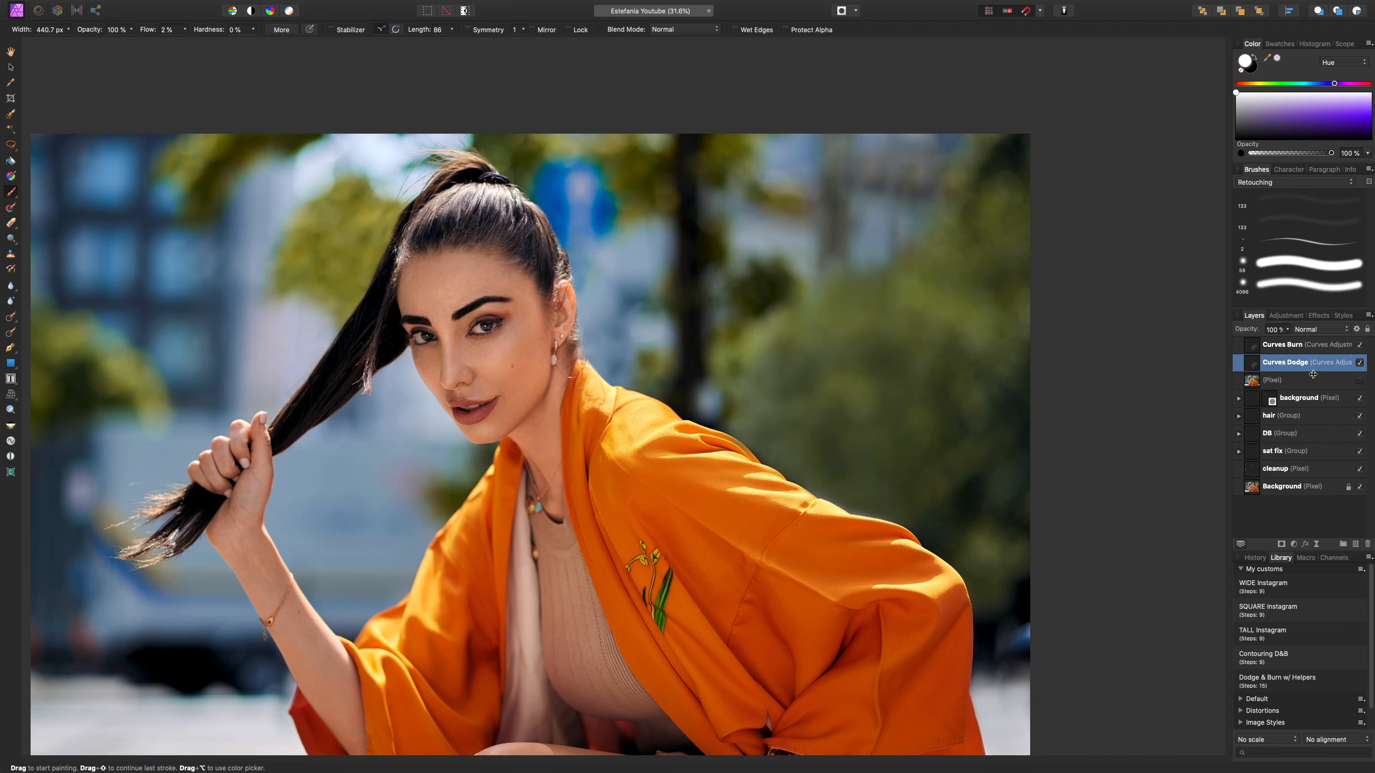
click(1310, 346)
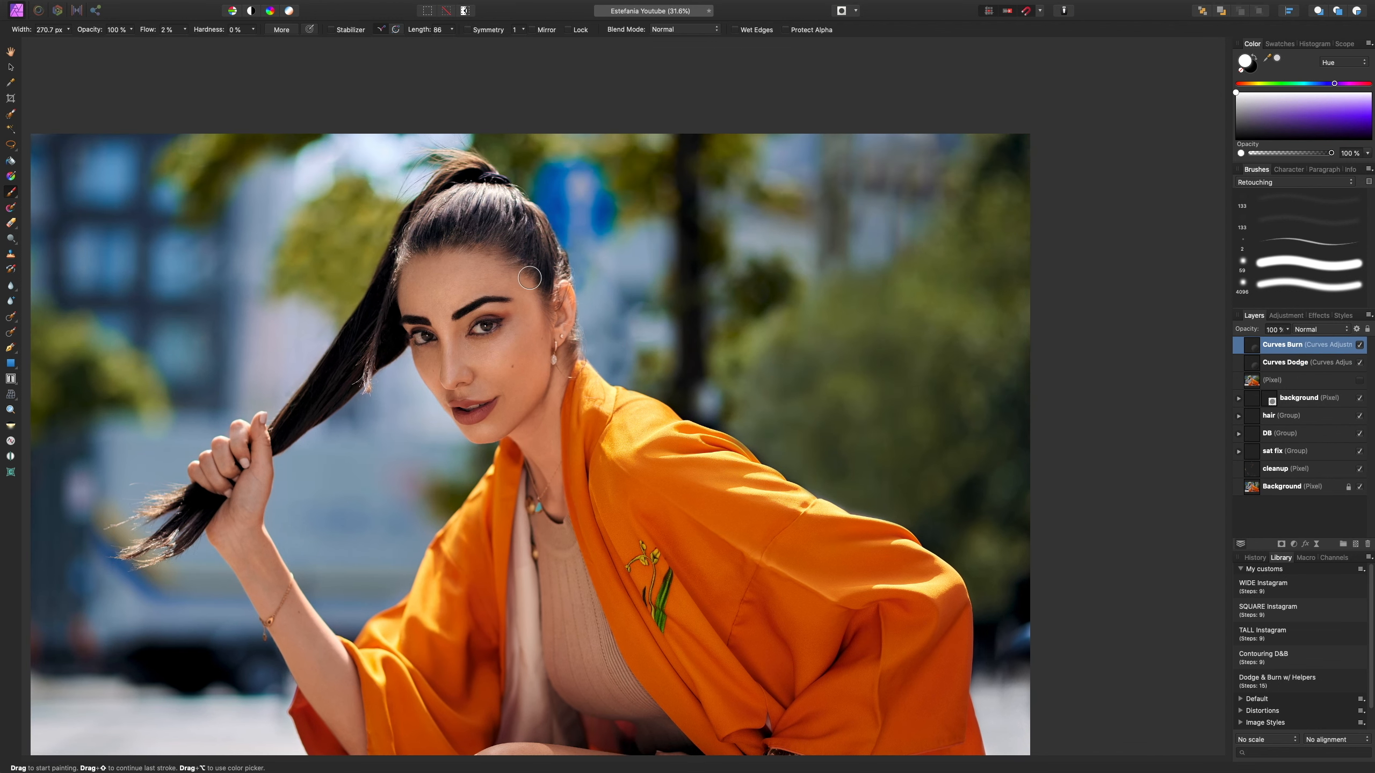
drag(530, 278, 482, 252)
key(])
key(])
key([)
key([)
key(bracketleft)
key(bracketright)
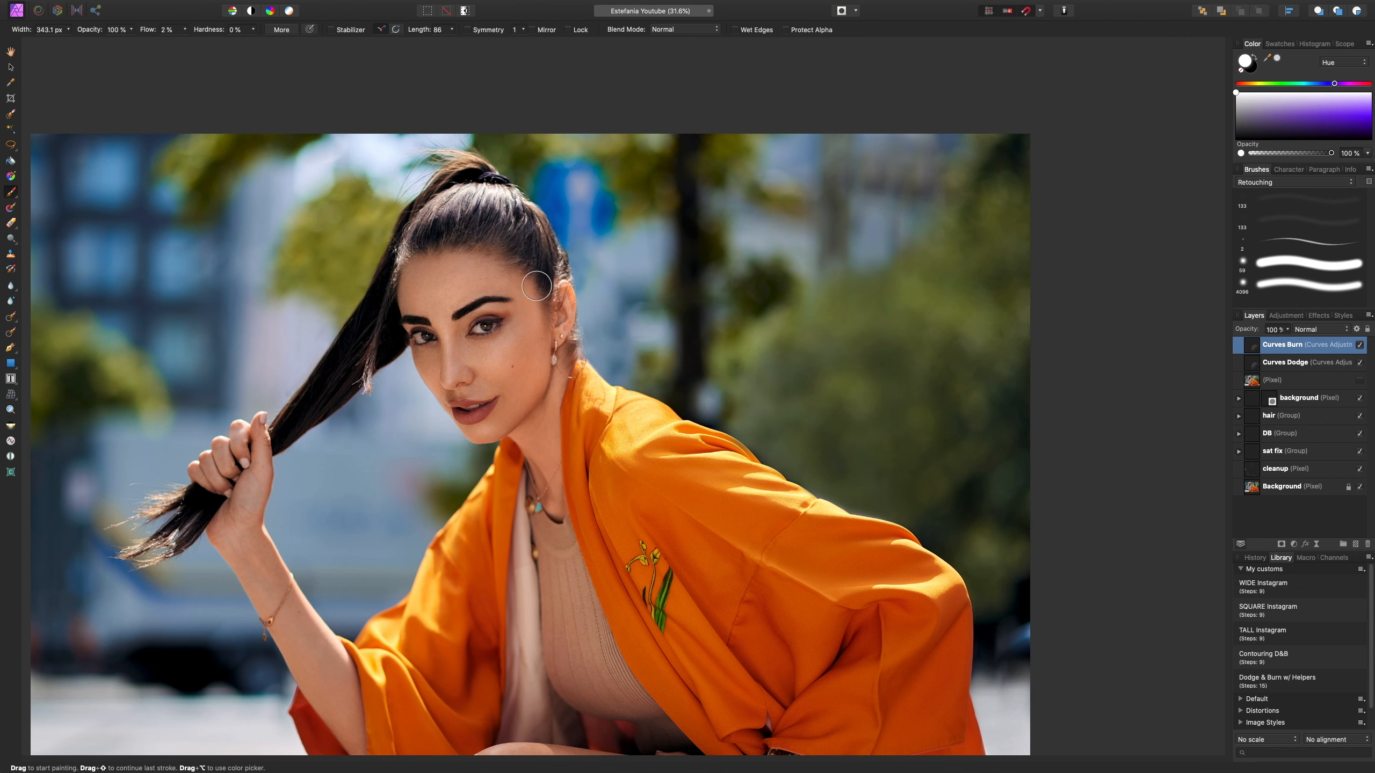
- Select the Curves Burn and Curves Dodge adjustments together and toggle their visibility to compare the contouring
scroll(596, 362, down, 2)
scroll(596, 362, down, 6)
scroll(585, 434, right, 4)
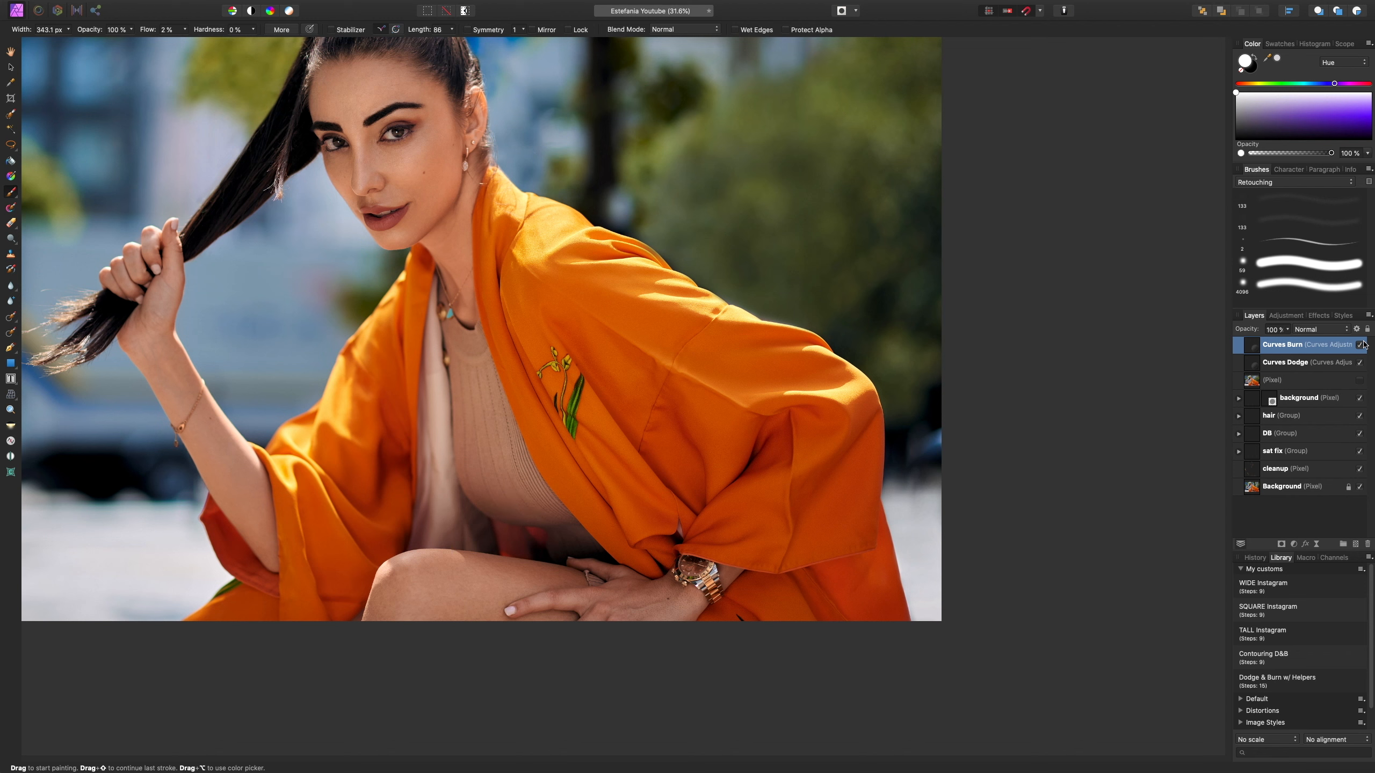
shift+click(1337, 363)
click(1361, 346)
click(1361, 345)
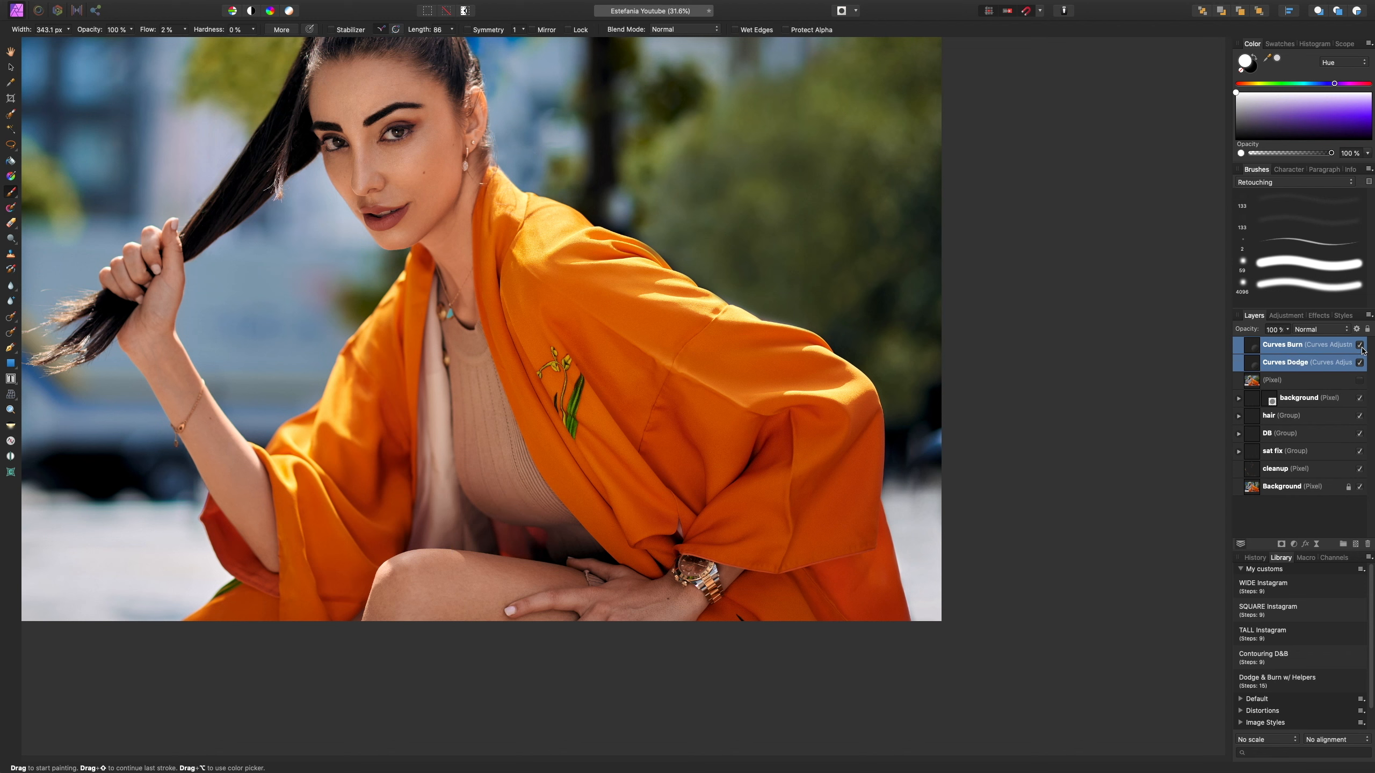
click(1360, 346)
click(1361, 346)
click(1361, 363)
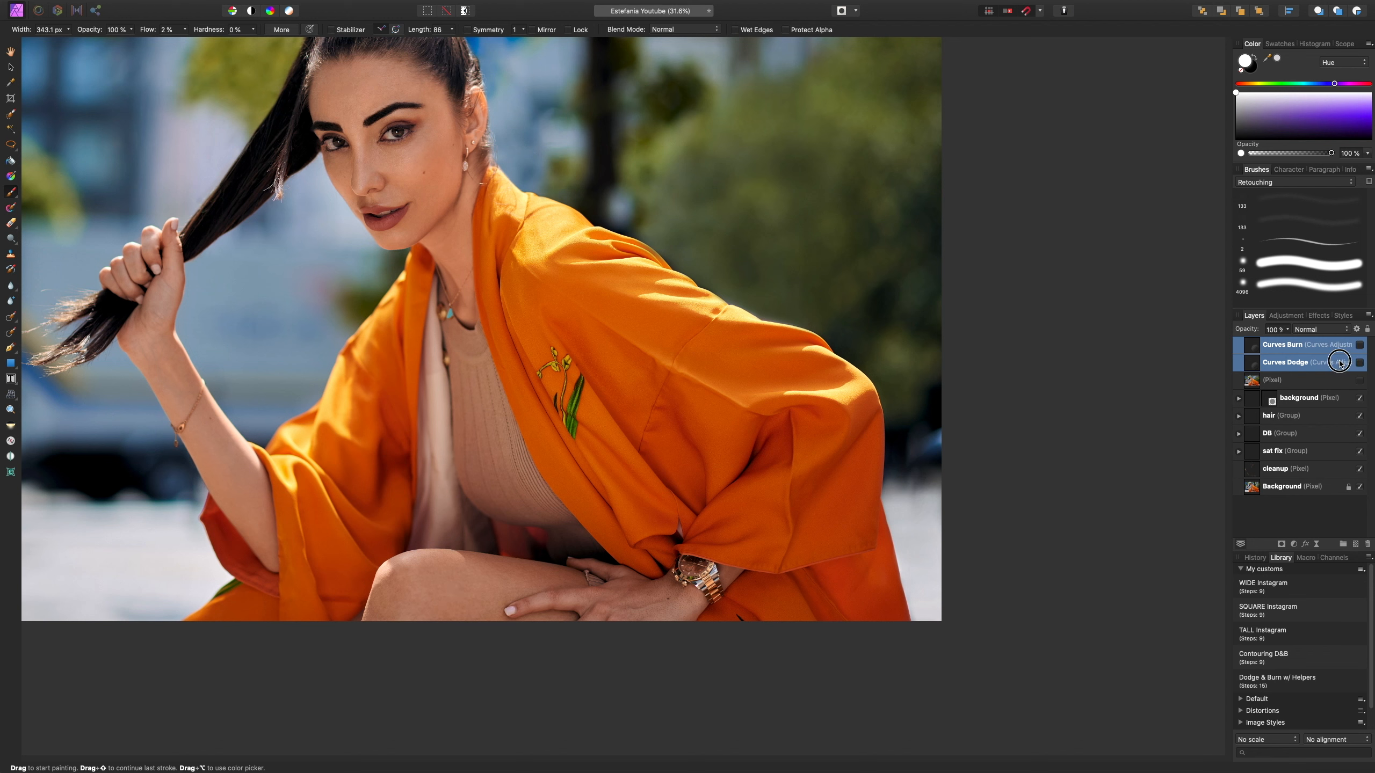
- Toggle the Curves Dodge adjustment's visibility on its own to examine its brightening effect
click(1336, 363)
click(1361, 364)
click(1361, 364)
click(1361, 364)
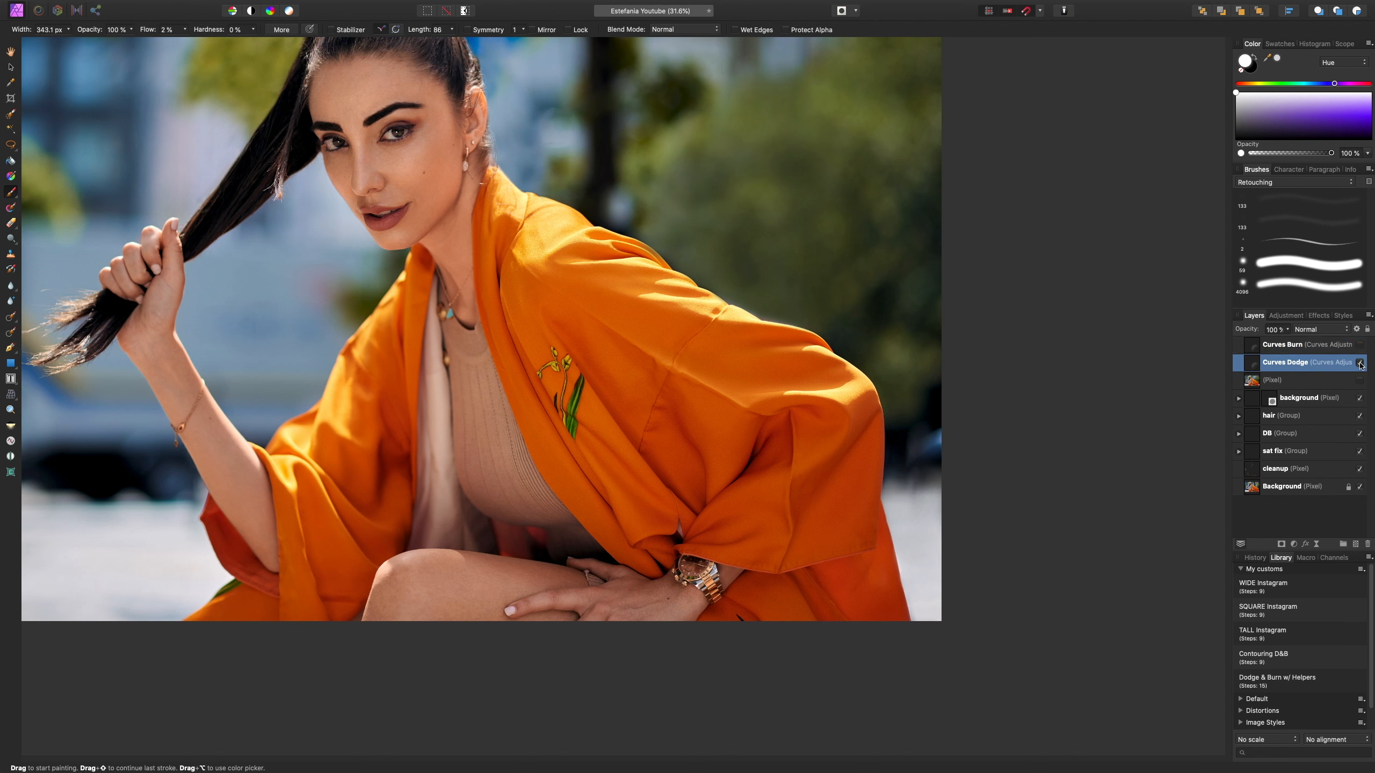
- Soften the Curves Dodge effect on the lower ribbed top by painting black with a brush of about 454 px, comparing with the adjustment hidden
key(x)
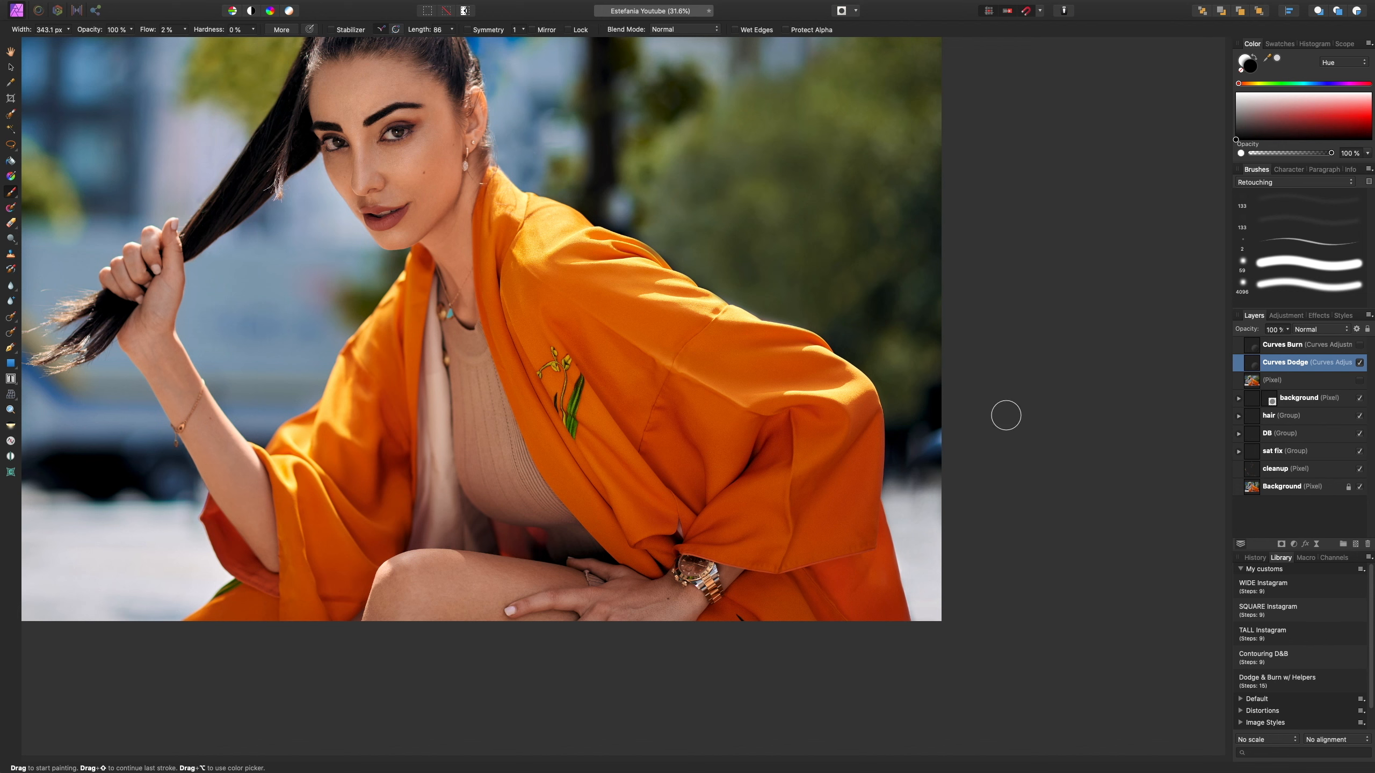
key(bracketright)
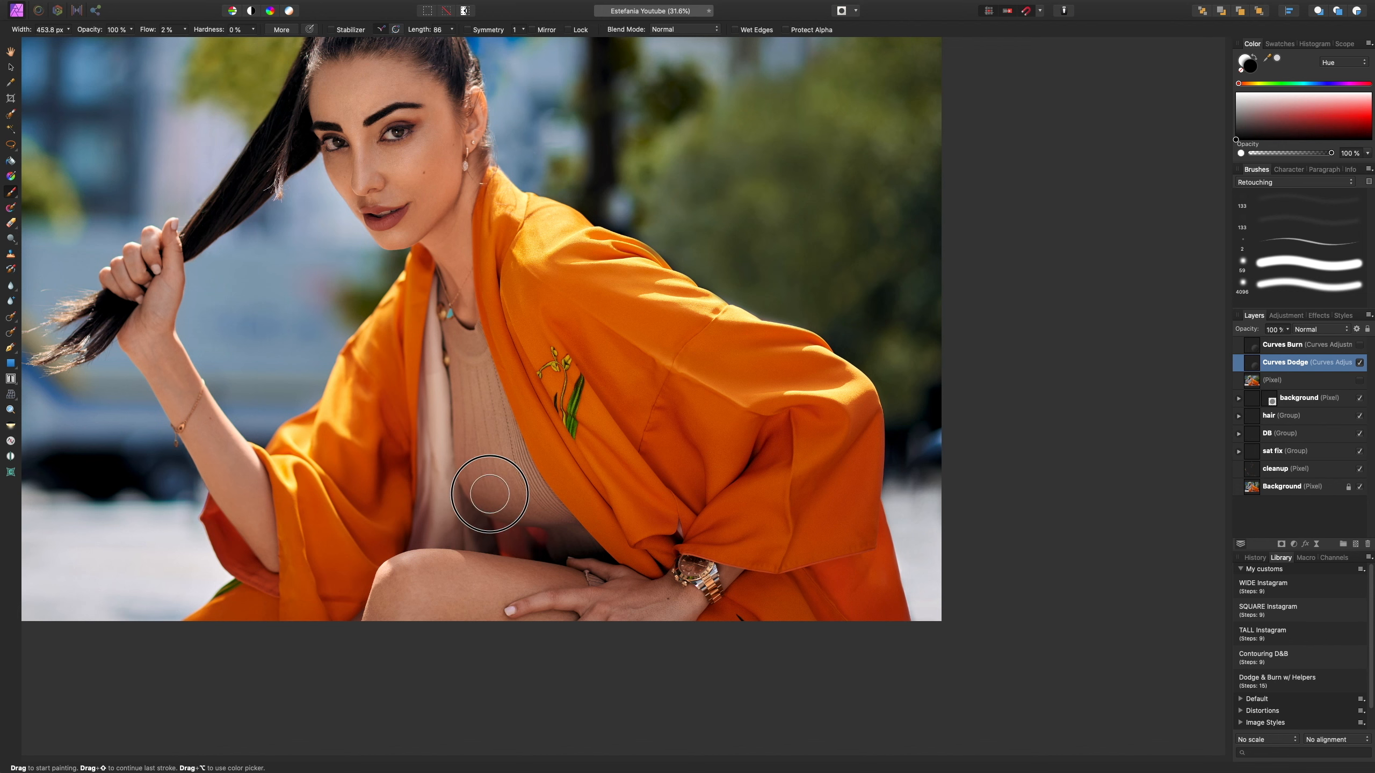
mouse_move(468, 416)
mouse_down()
mouse_move(467, 456)
mouse_move(524, 498)
mouse_up()
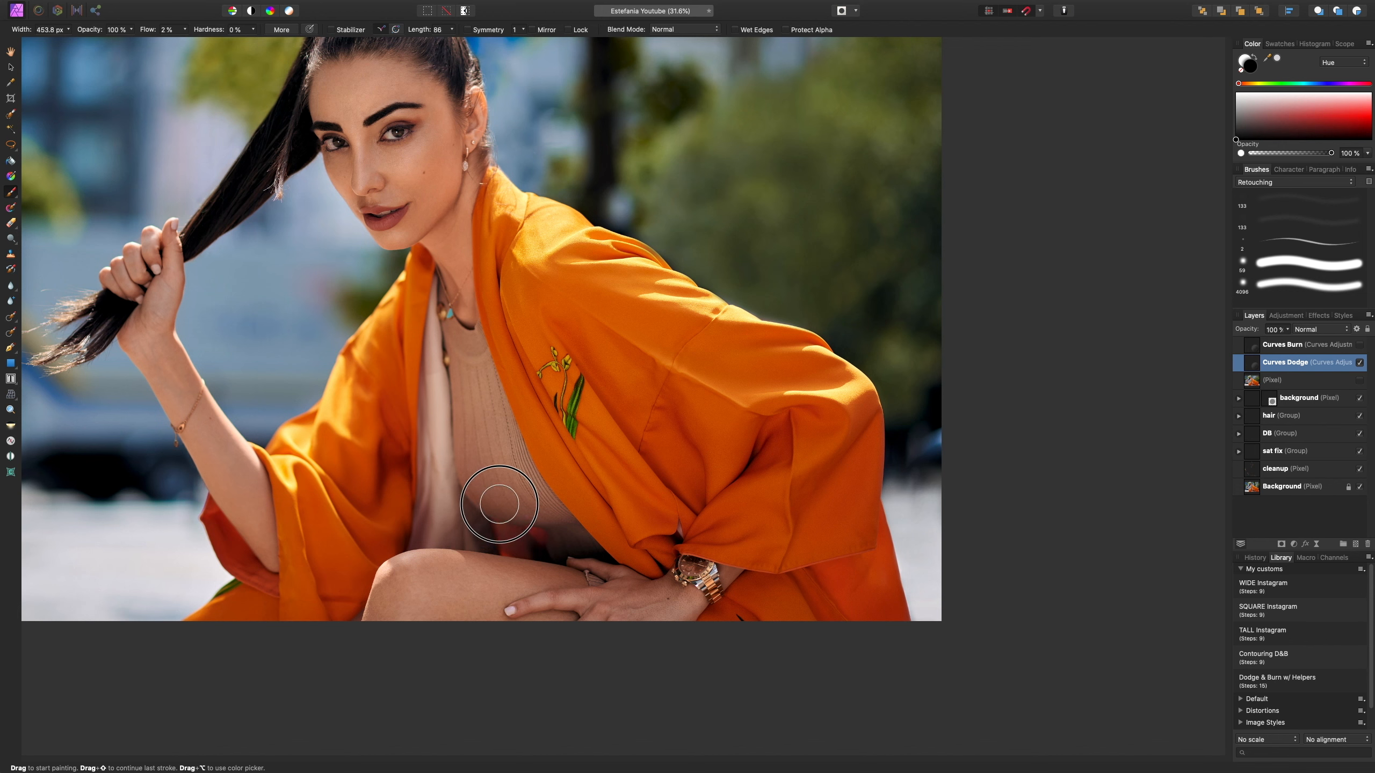
click(1359, 362)
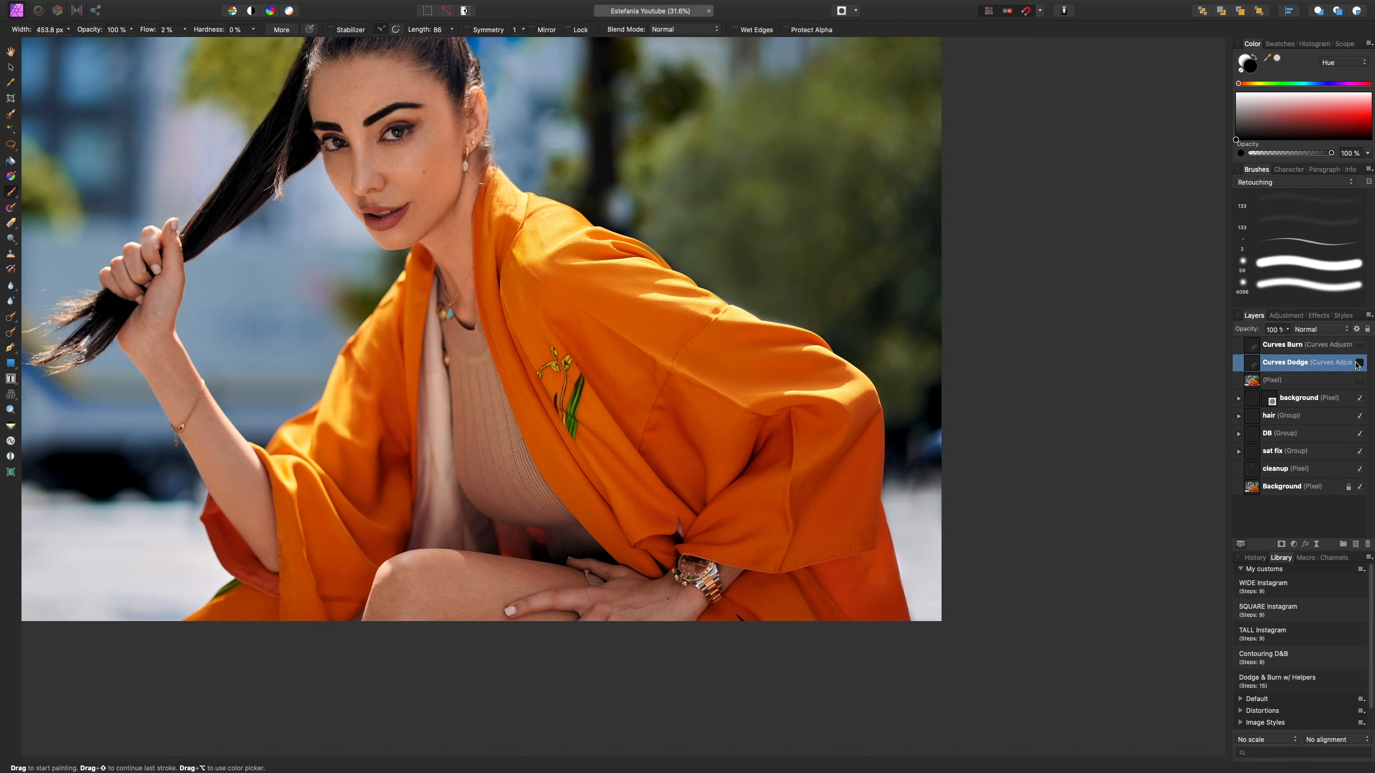
click(1359, 362)
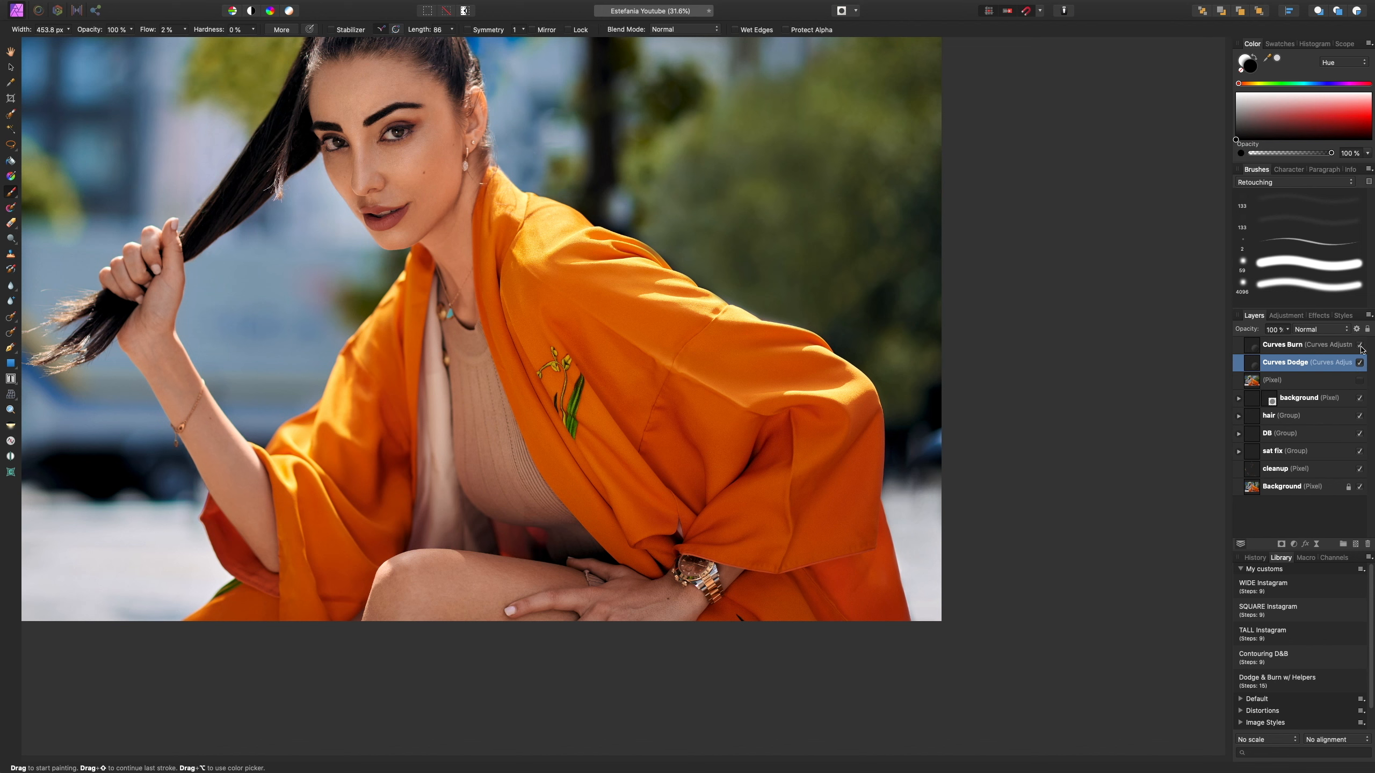
mouse_move(528, 503)
mouse_down()
mouse_move(506, 507)
mouse_move(460, 476)
mouse_move(563, 500)
mouse_up()
- Select the Curves Burn adjustment and darken the outer eyelid of the eye nearest the ear using white and a brush of about 143 px
scroll(562, 500, up, 8)
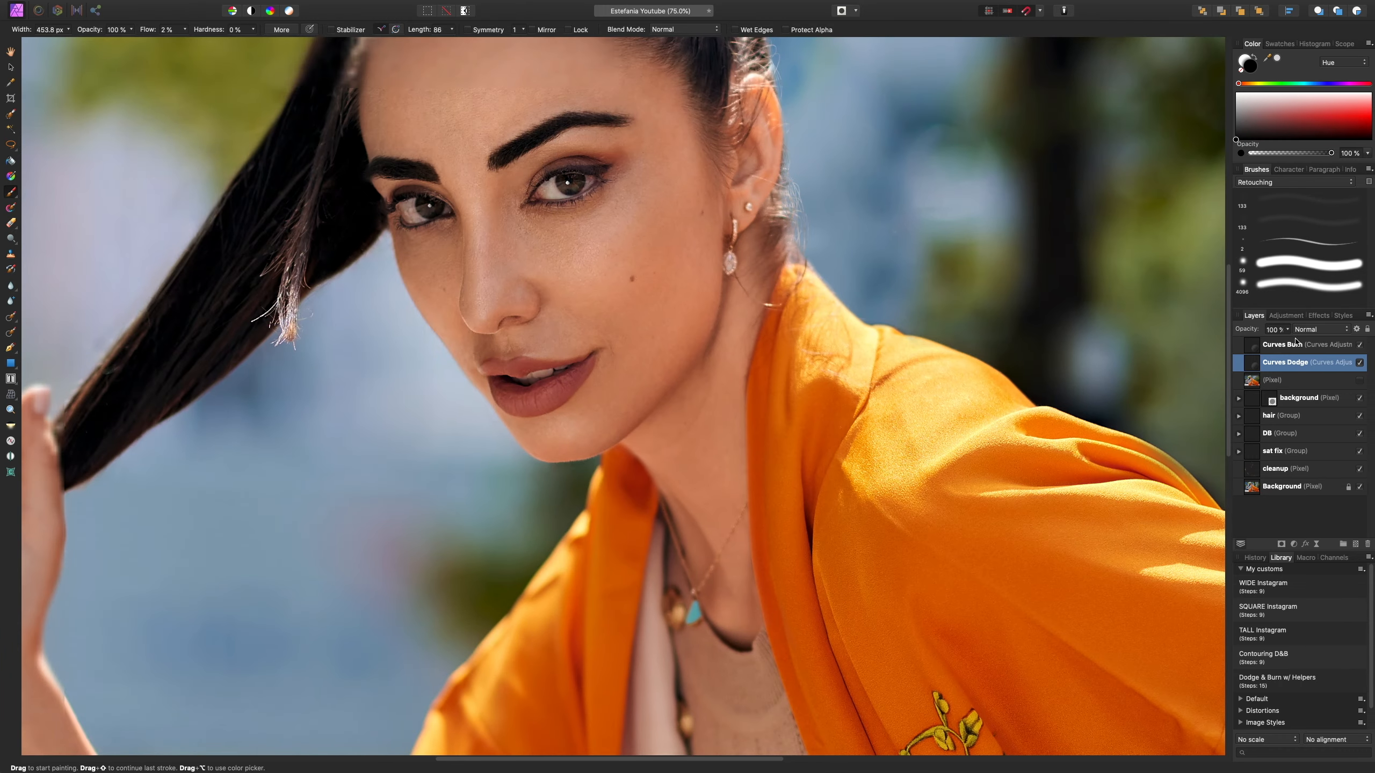
click(1304, 346)
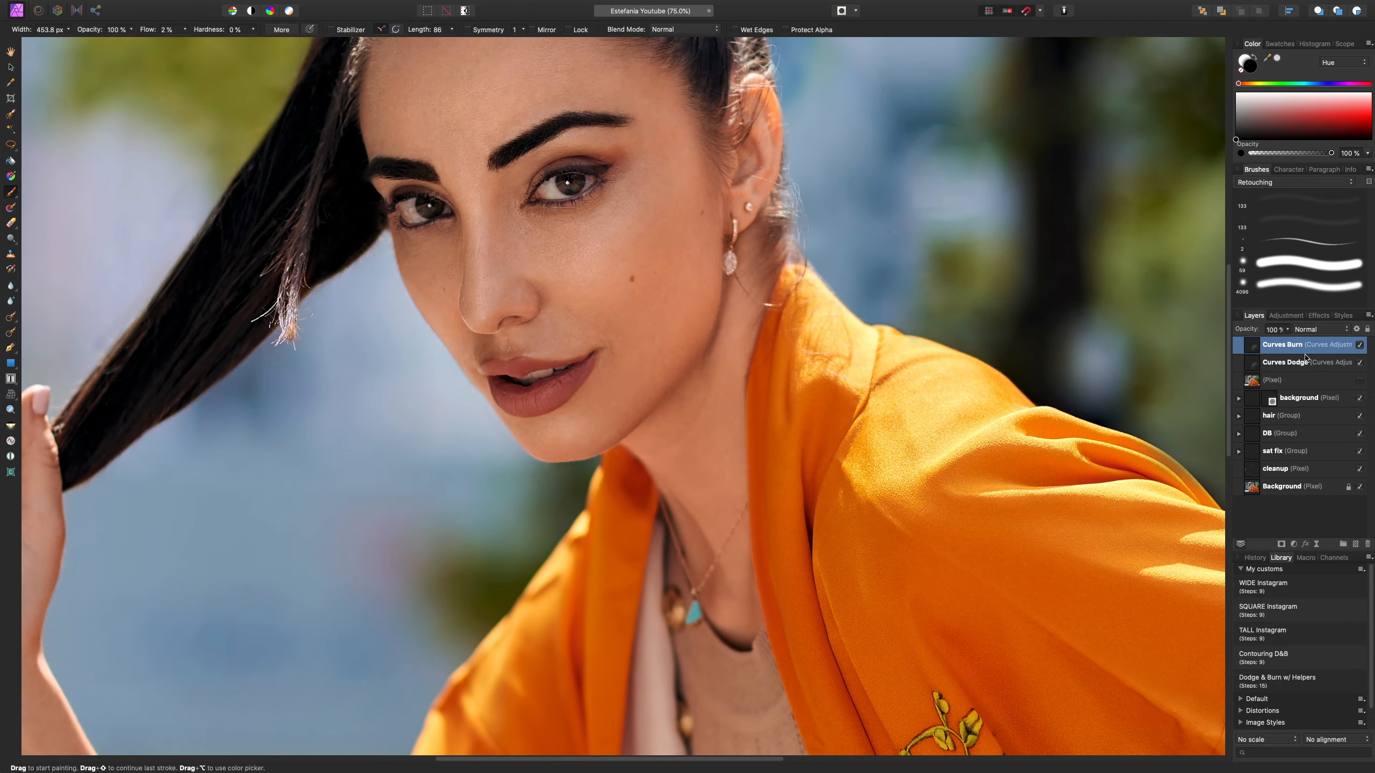
key(x)
key(super+plus)
key(super+plus)
drag(576, 147, 693, 482)
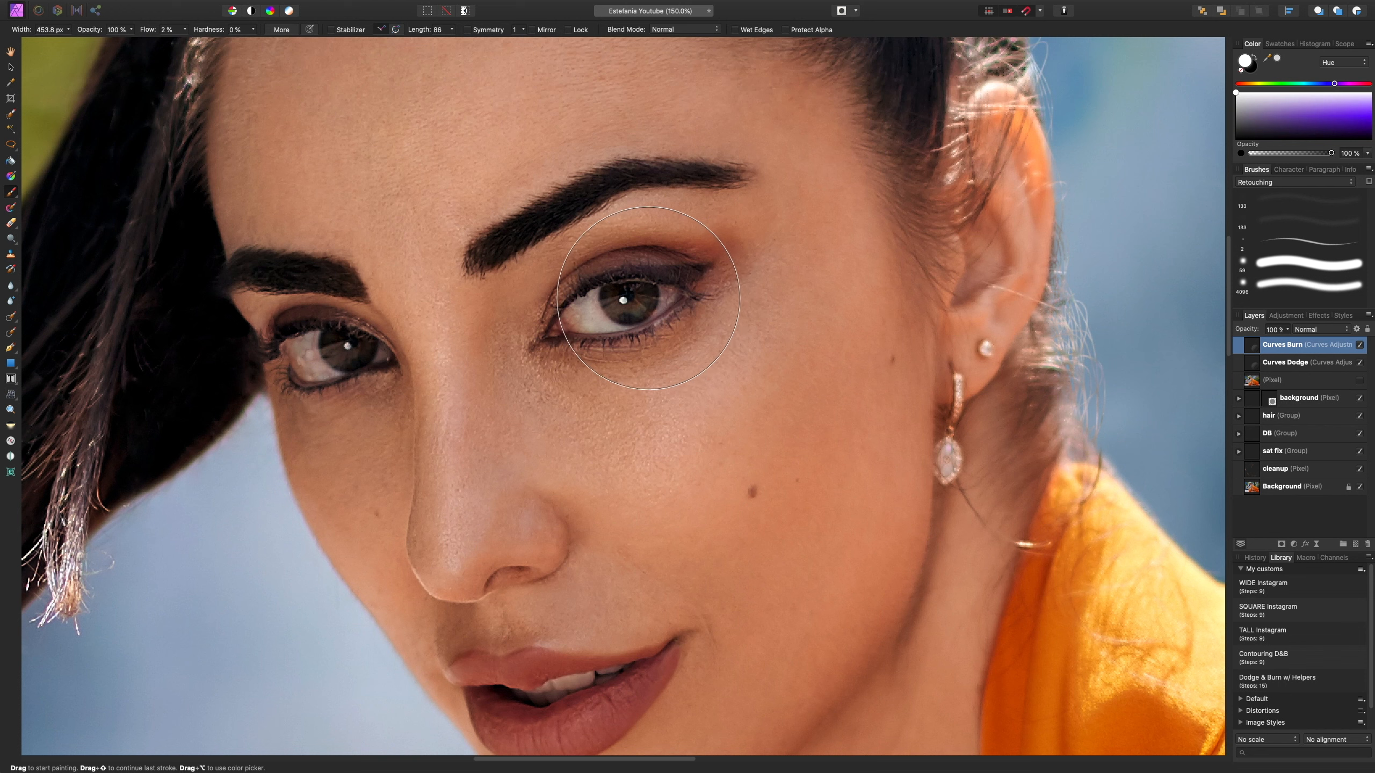
key(bracketleft)
key(bracketleft)
key(bracketleft)
key(bracketleft)
key(bracketleft)
key(bracketleft)
key(bracketleft)
key(bracketleft)
key(bracketleft)
key(bracketleft)
key(bracketleft)
key(bracketleft)
key(bracketleft)
key(bracketleft)
key(bracketleft)
key(bracketleft)
key(bracketleft)
key(bracketleft)
key(bracketleft)
key(bracketleft)
key(bracketright)
key(bracketright)
key(bracketright)
key(bracketright)
key(bracketright)
key(bracketright)
key(bracketright)
key(bracketright)
key(bracketright)
key(bracketright)
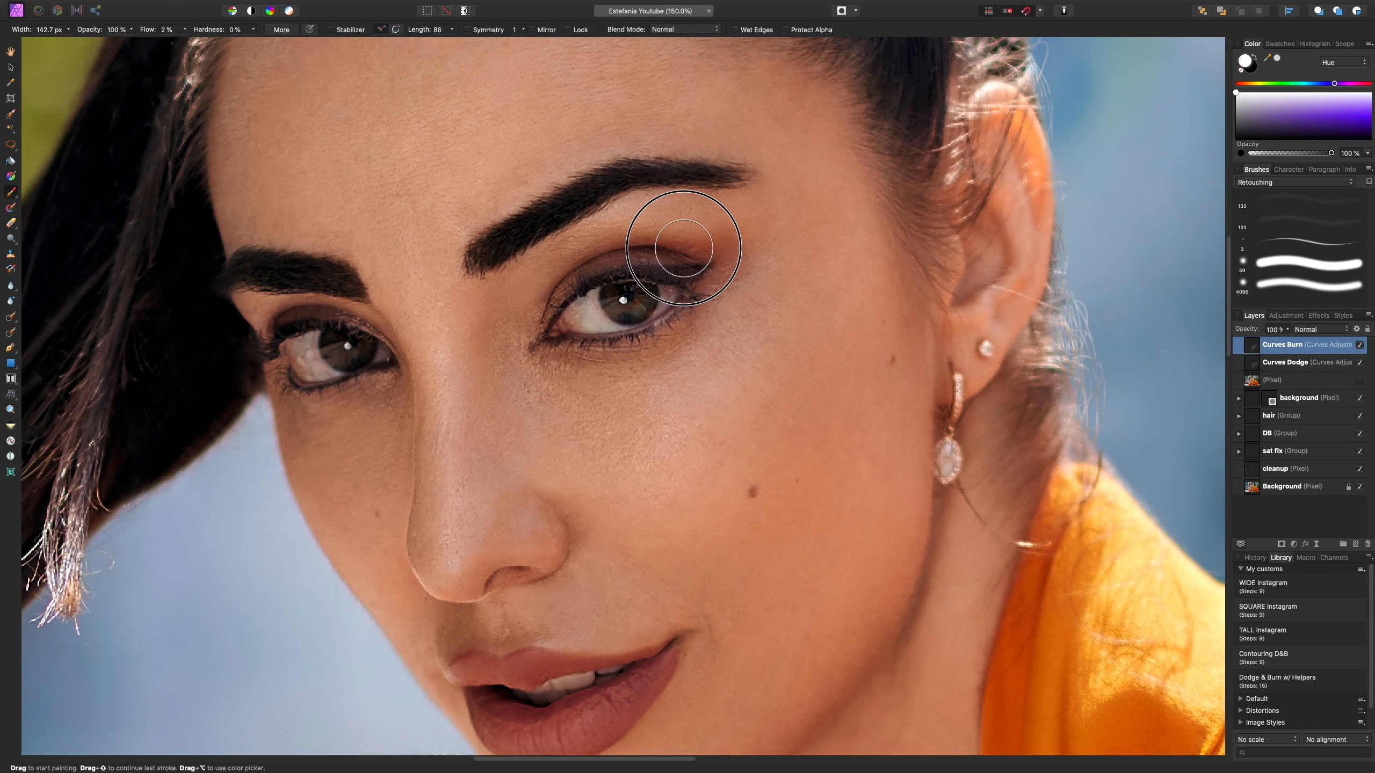
- Burn the upper lid and inner corner of the eye nearest the ponytail with a brush of about 31 px
key(bracketleft)
key(bracketleft)
key(bracketleft)
key(bracketleft)
key(bracketleft)
key(bracketleft)
key(bracketleft)
key(bracketleft)
key(bracketleft)
key(bracketleft)
key(bracketleft)
key(bracketleft)
key(bracketleft)
key(bracketleft)
key(bracketleft)
key(bracketleft)
key(bracketleft)
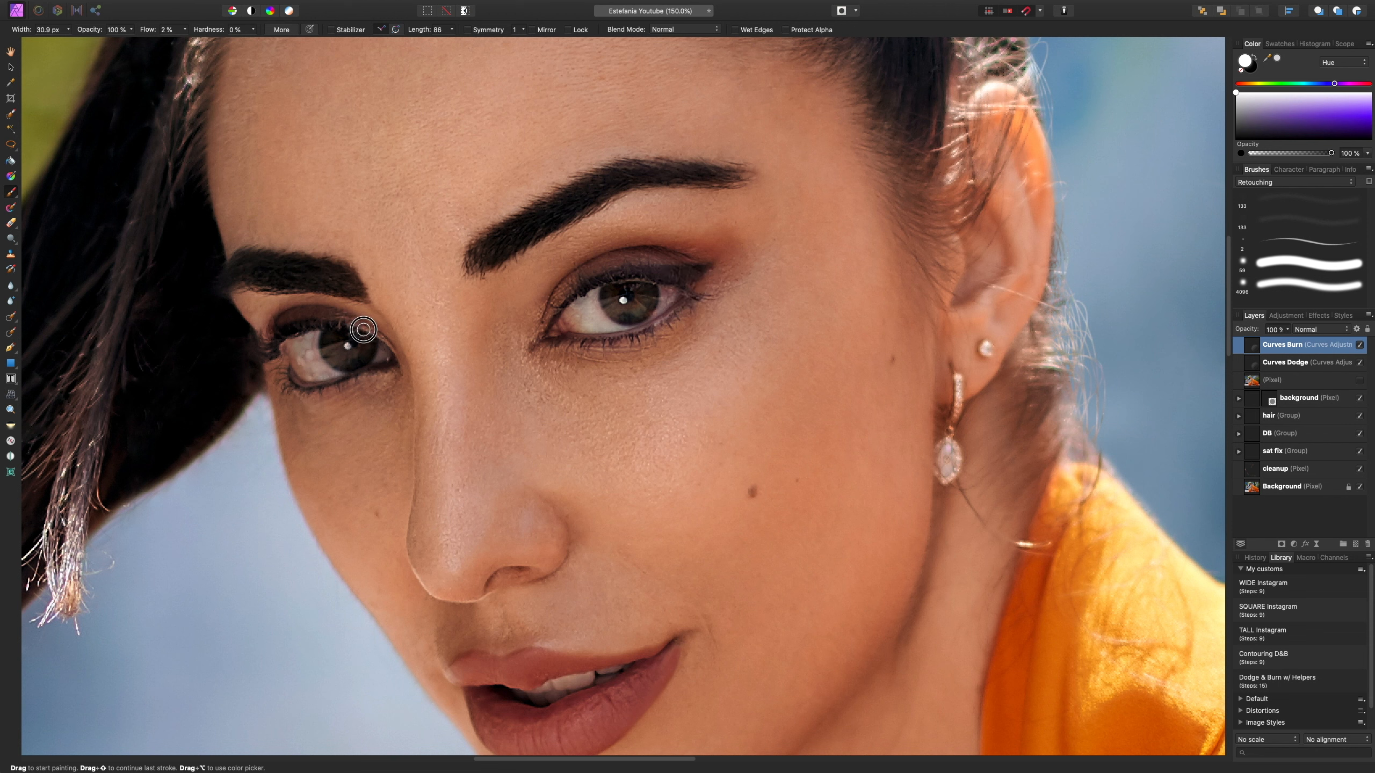
- Continue burning around the eyes with the brush enlarged to about 71 px
key(bracketright)
key(bracketright)
key(bracketright)
key(bracketright)
key(bracketright)
key(bracketright)
key(bracketright)
key(bracketright)
key(bracketright)
key(bracketright)
key(bracketright)
- On the cleanup layer, inpaint the small blemishes in the whites of both eyes with an Inpainting Brush of about 7.6 px
click(1295, 477)
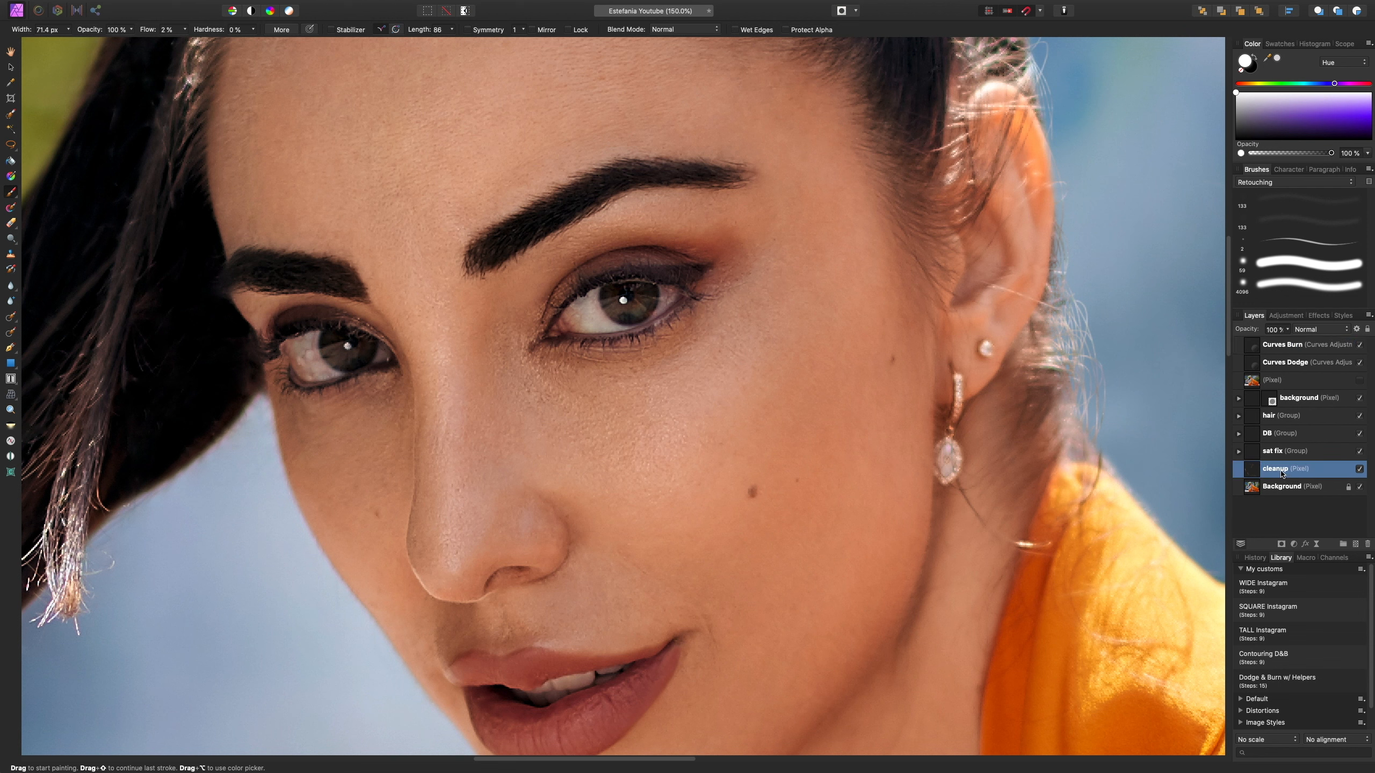
key(j)
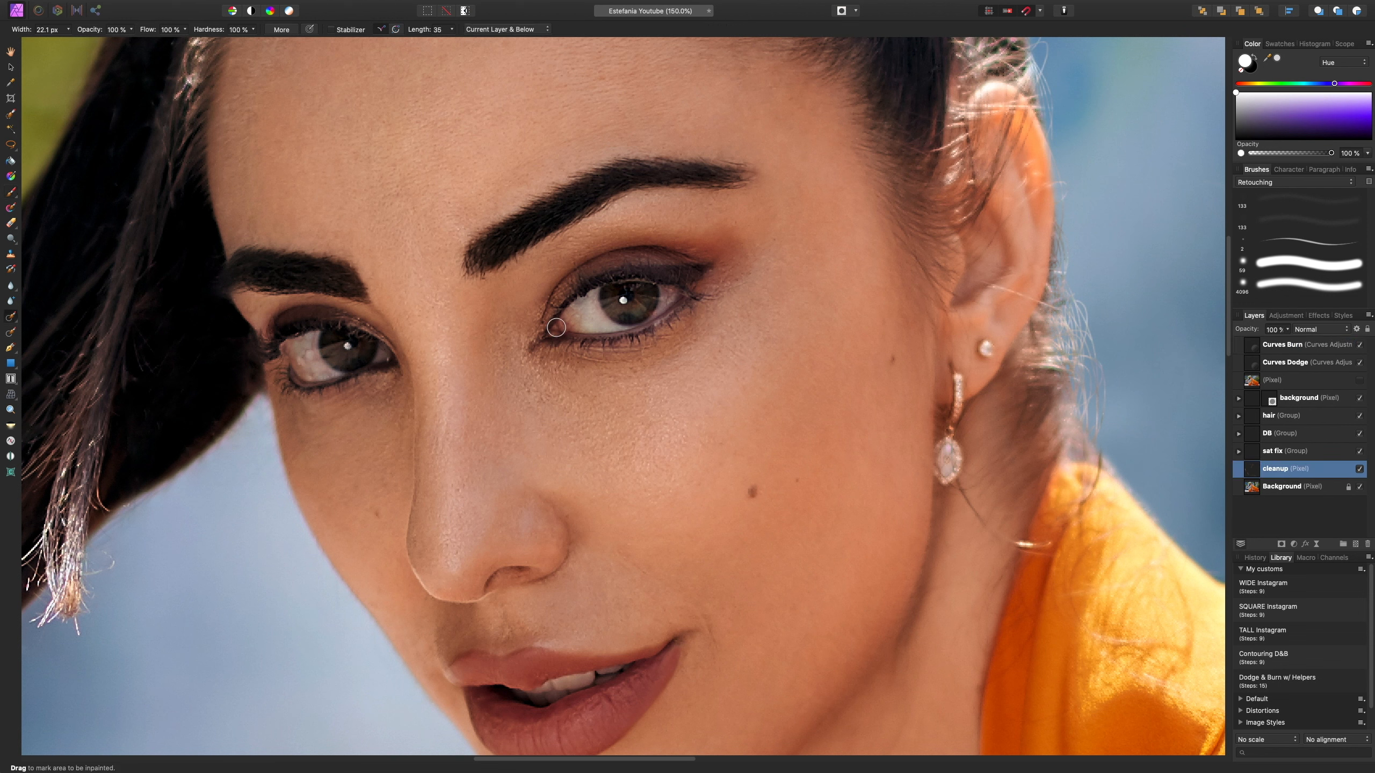
key(bracketleft)
key(bracketleft)
key(bracketleft)
key(bracketleft)
key(bracketleft)
key(j)
click(305, 362)
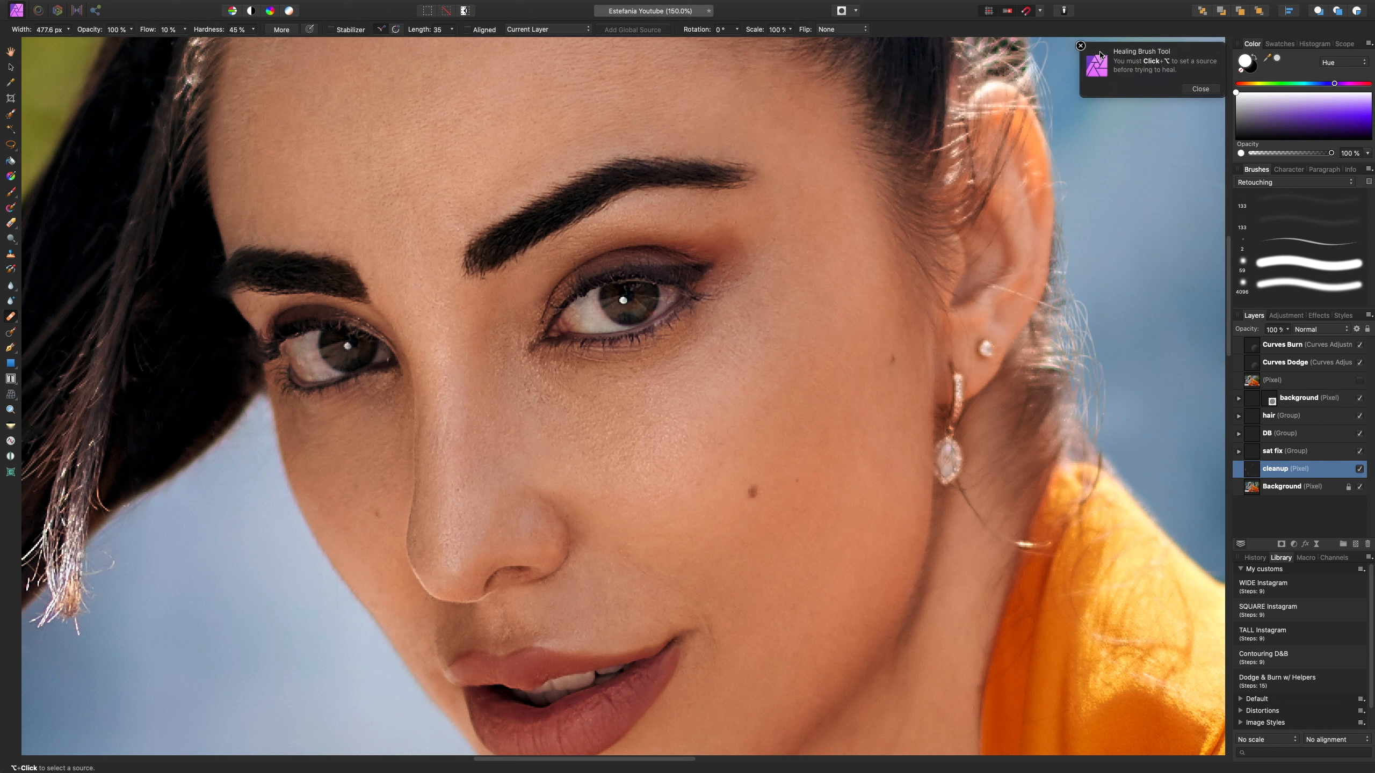
click(1200, 88)
key(j)
key(j)
key(j)
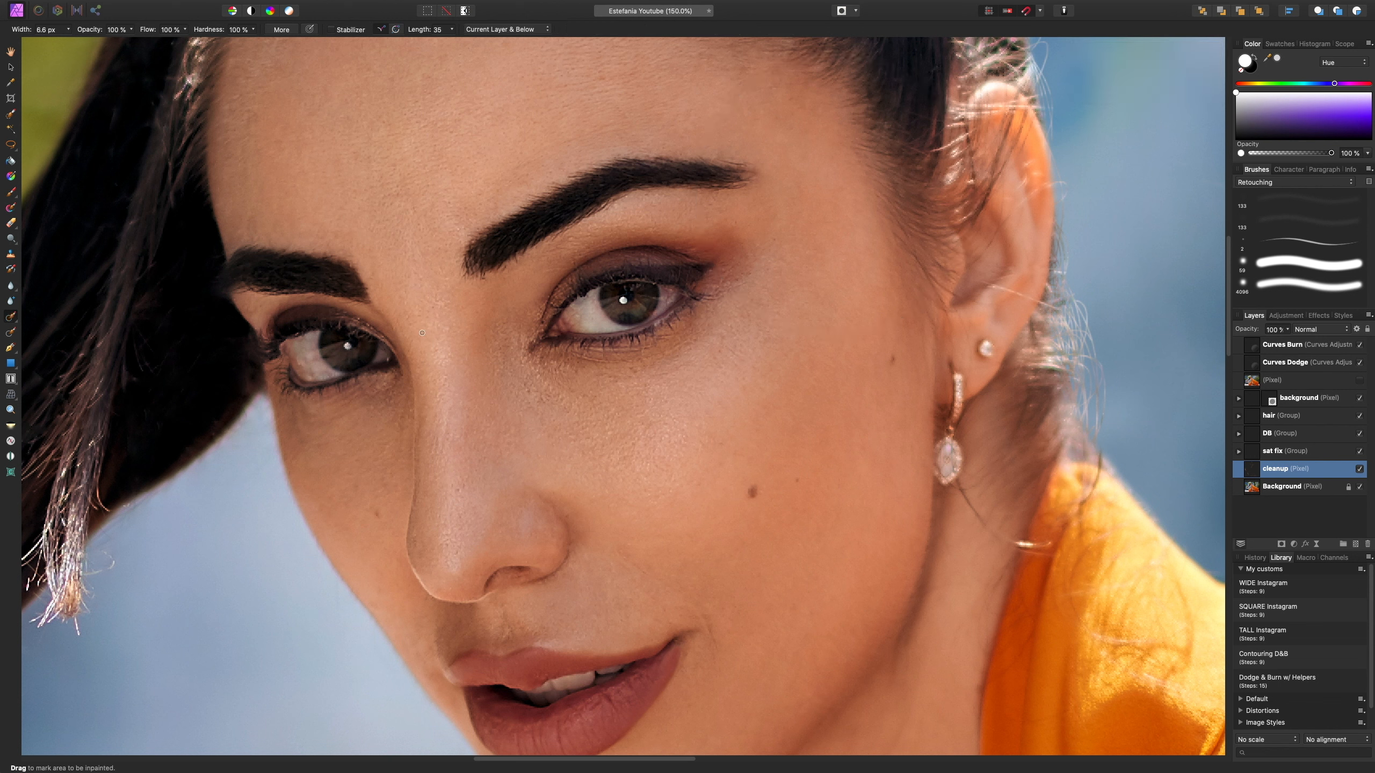
key(bracketright)
mouse_move(314, 359)
mouse_down()
mouse_move(304, 368)
mouse_move(302, 340)
mouse_move(332, 376)
mouse_move(303, 366)
mouse_up()
drag(663, 303, 669, 295)
drag(577, 316, 572, 322)
drag(314, 360, 316, 351)
click(324, 370)
- Toggle the cleanup layer's visibility to compare the eyes with and without the retouching
click(1360, 470)
click(1360, 470)
click(1361, 471)
click(1361, 471)
- Group the Curves Burn and Curves Dodge adjustments and name the group CDB
key(super+0)
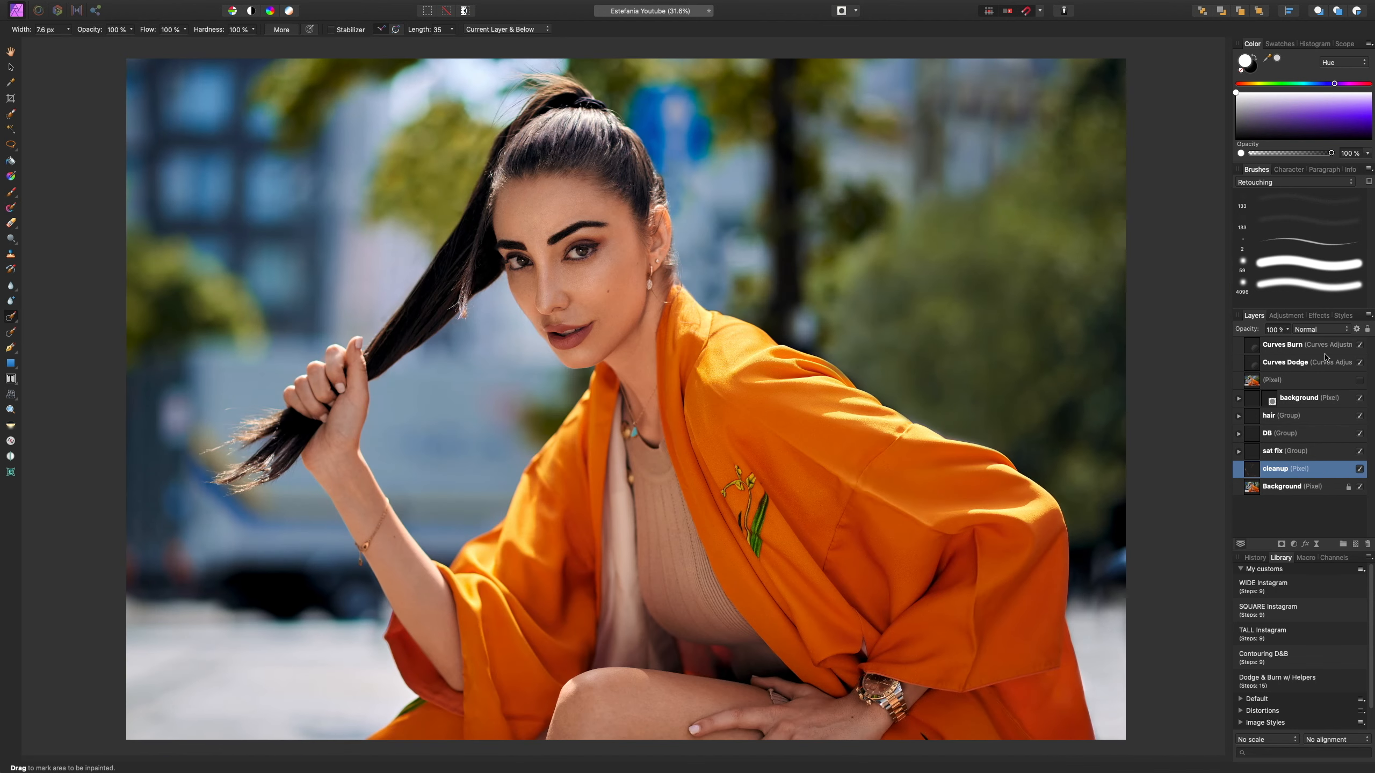
click(1310, 346)
shift+click(1312, 364)
key(super+g)
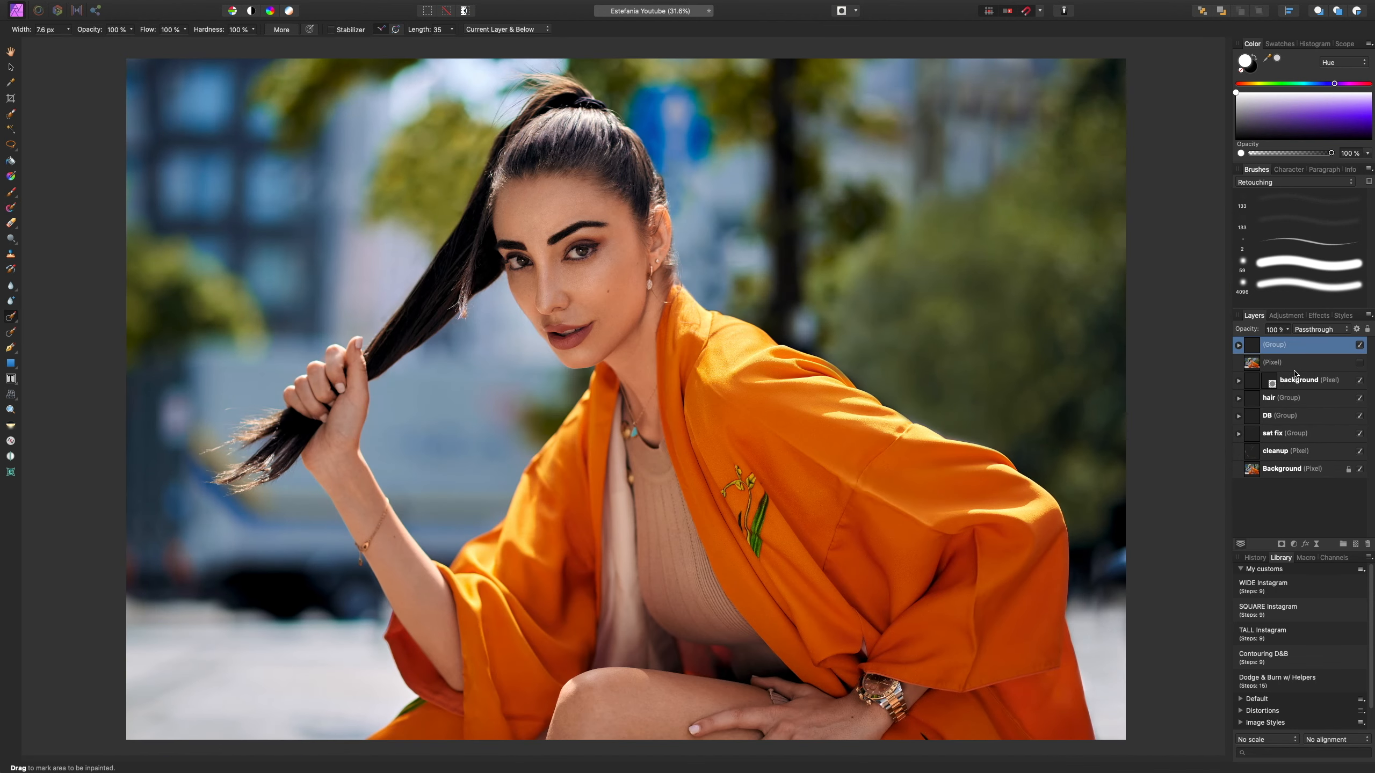
double_click(1275, 350)
text(CDB)
key(Return)
- Toggle the CDB group's visibility repeatedly to compare the whole portrait with and without contouring
click(1360, 346)
click(1360, 345)
click(1361, 347)
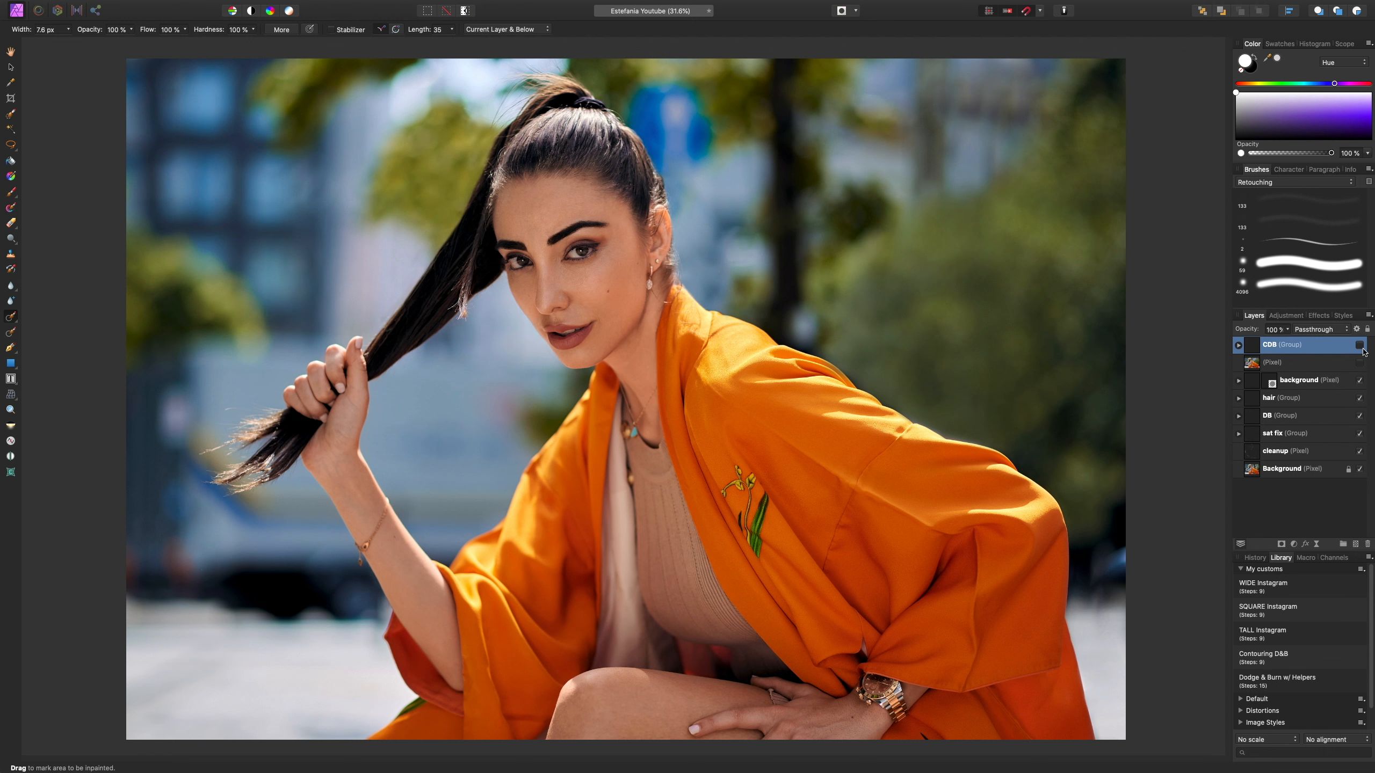
click(1361, 348)
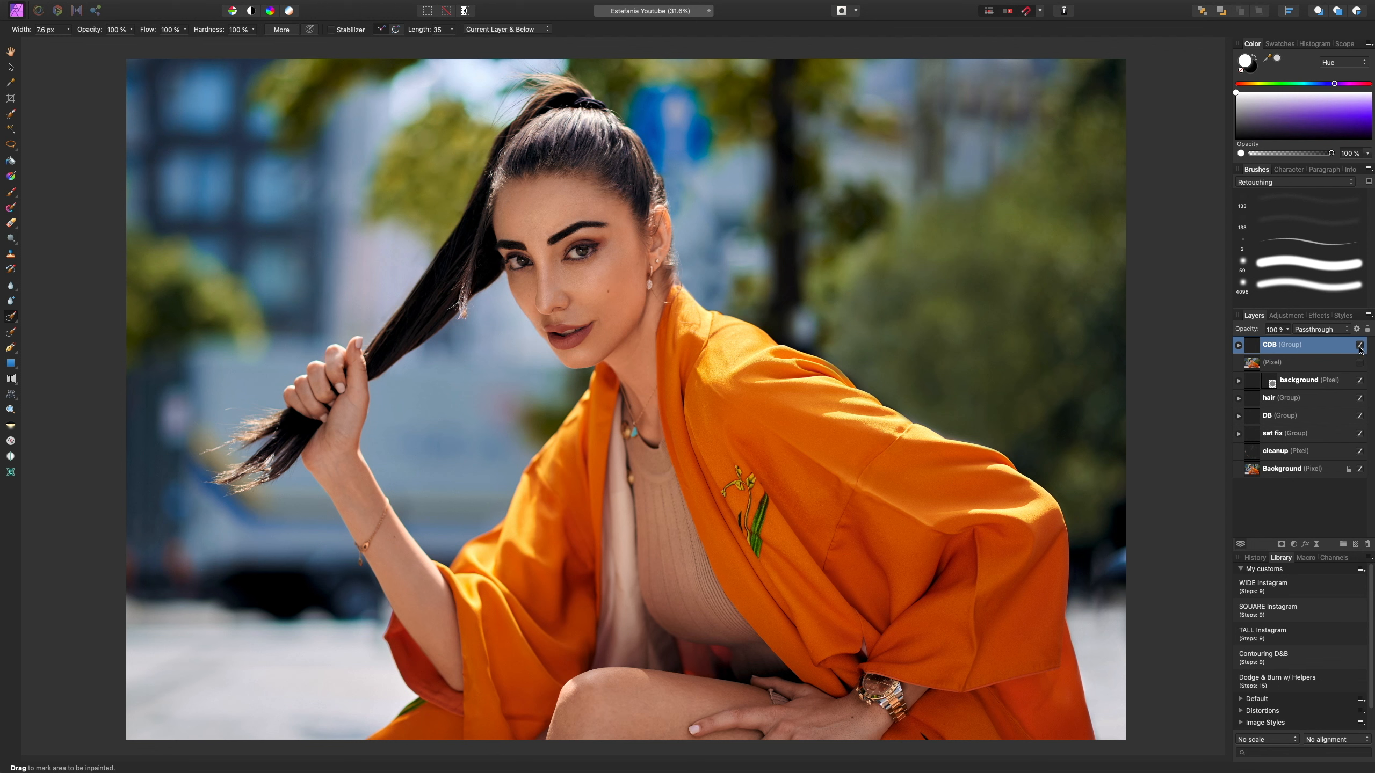
click(1361, 348)
click(1361, 348)
click(1360, 350)
click(1361, 348)
- Select the Curves Dodge adjustment inside the CDB group and softly brighten the neck with a brush of about 463 to 612 px
click(1239, 345)
click(1277, 377)
key(b)
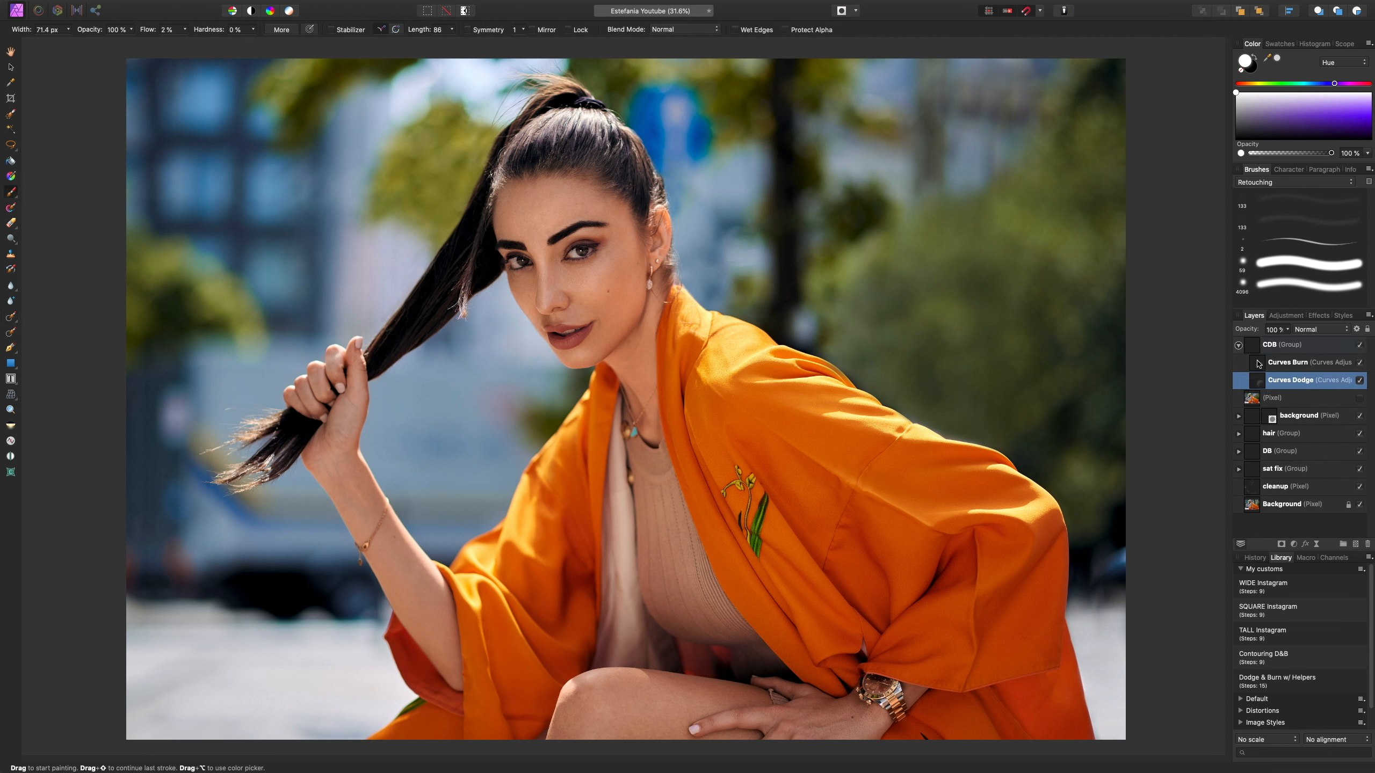
ctrl+alt+drag(609, 295, 696, 295)
key(bracketleft)
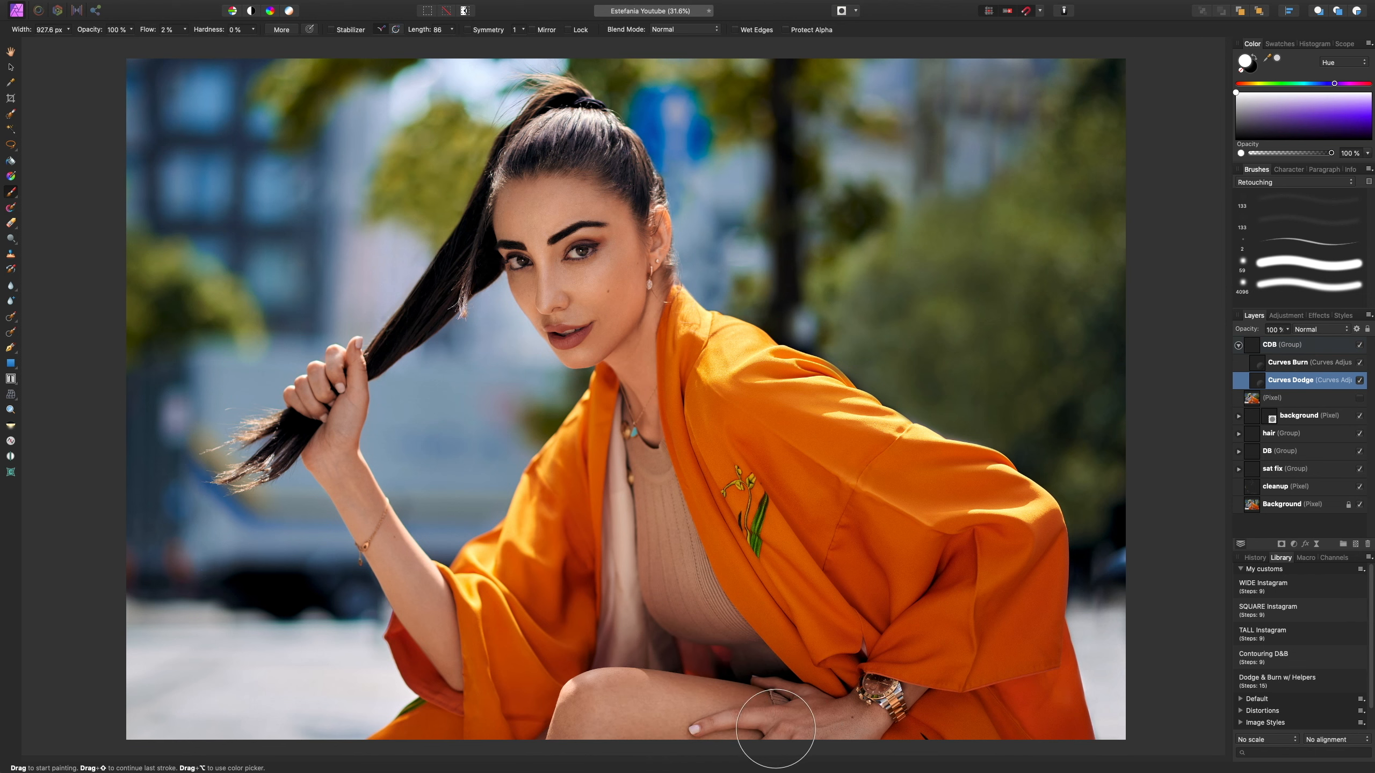
key(bracketright)
key(bracketright)
key(bracketleft)
key(bracketleft)
key(bracketleft)
key(bracketleft)
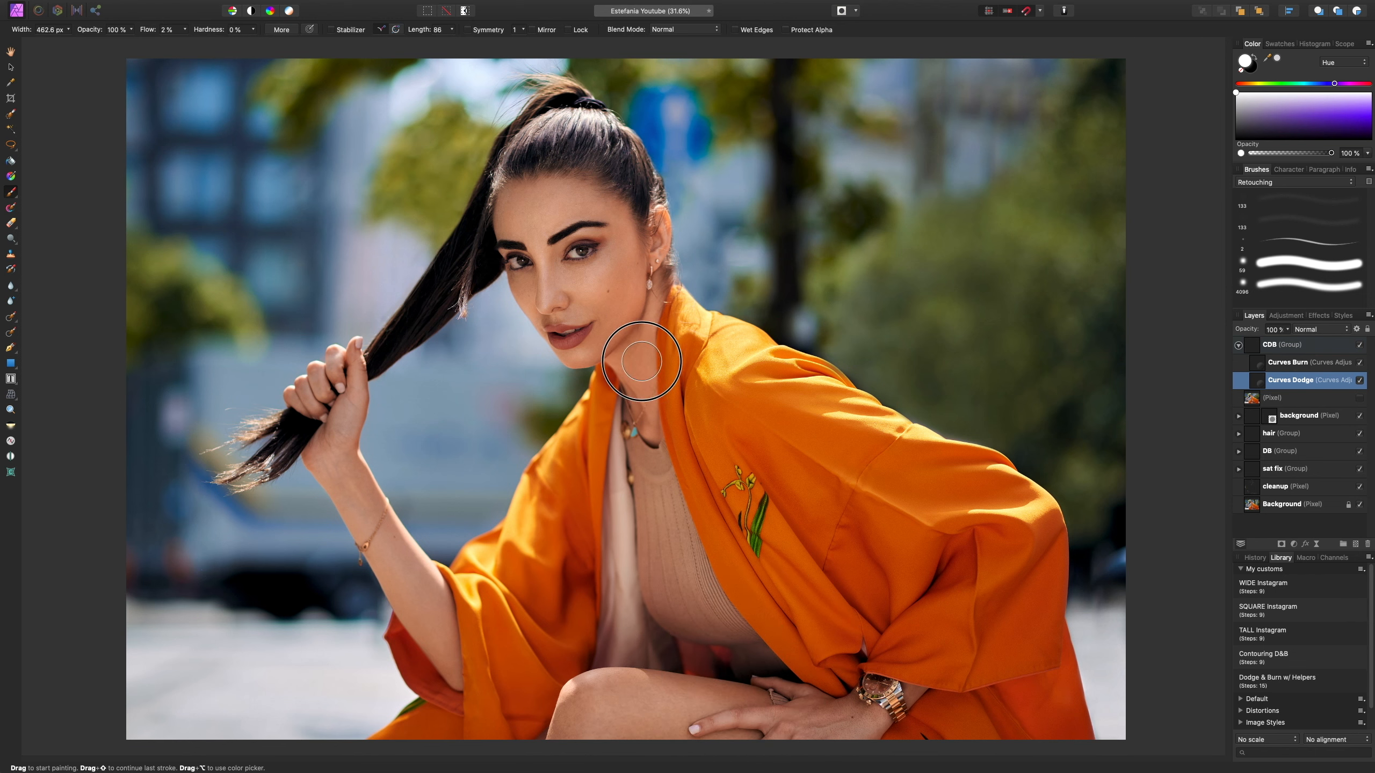
key(bracketright)
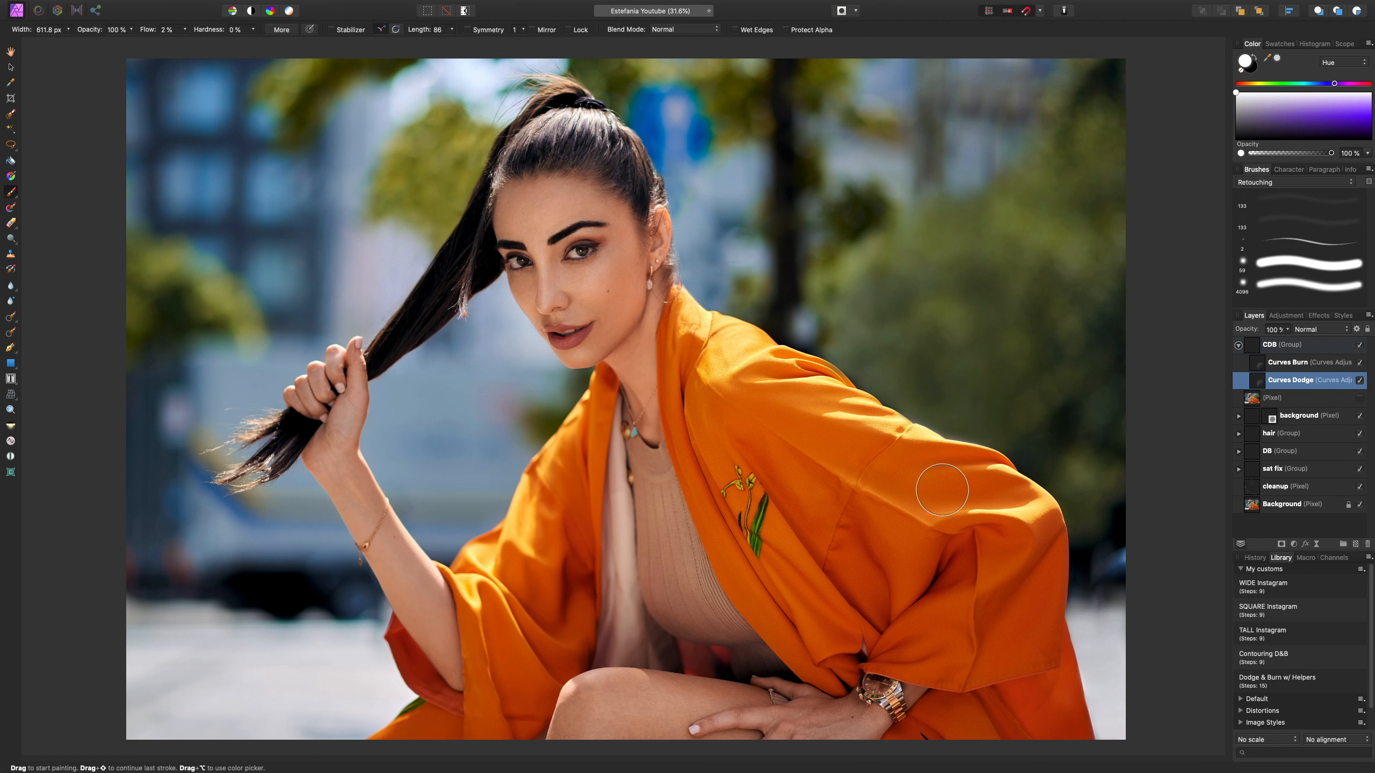
- Toggle the visibility of the CDB group and its Curves Burn adjustment to review the contouring, and collapse the group
click(1361, 344)
click(1361, 363)
click(1361, 363)
click(1361, 345)
click(1361, 345)
click(1238, 345)
- Select the CDB, background, hair, DB, sat fix and cleanup layers together and hide them to view the original photo
click(1322, 350)
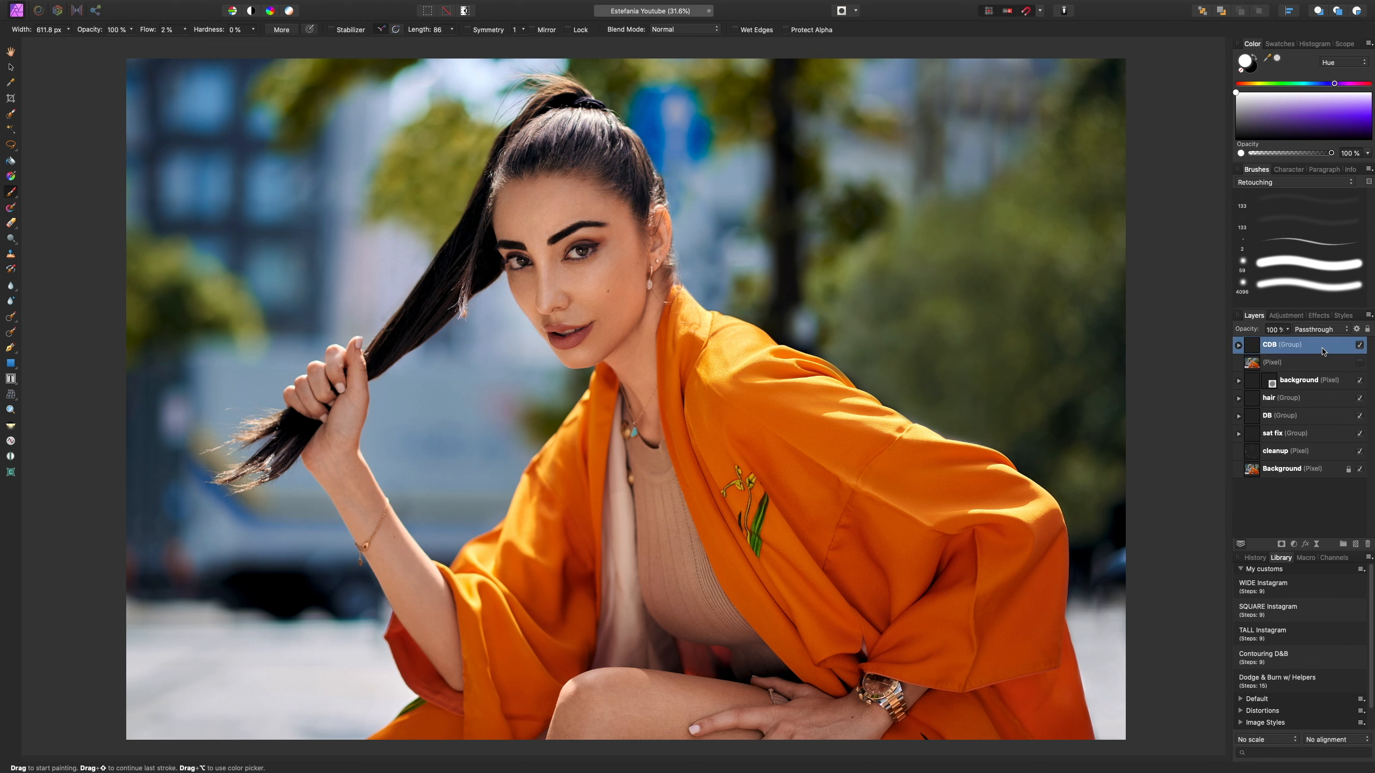
click(1327, 382)
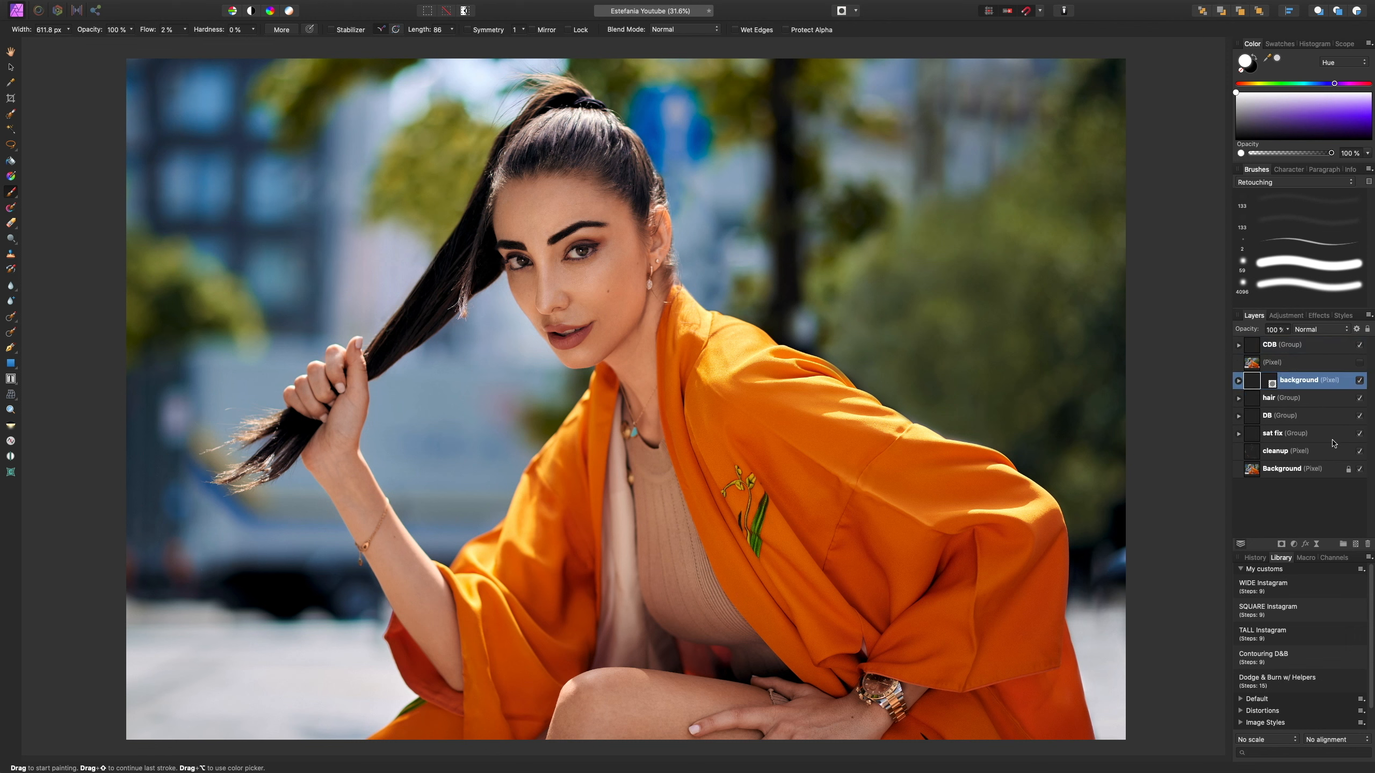
shift+click(1340, 455)
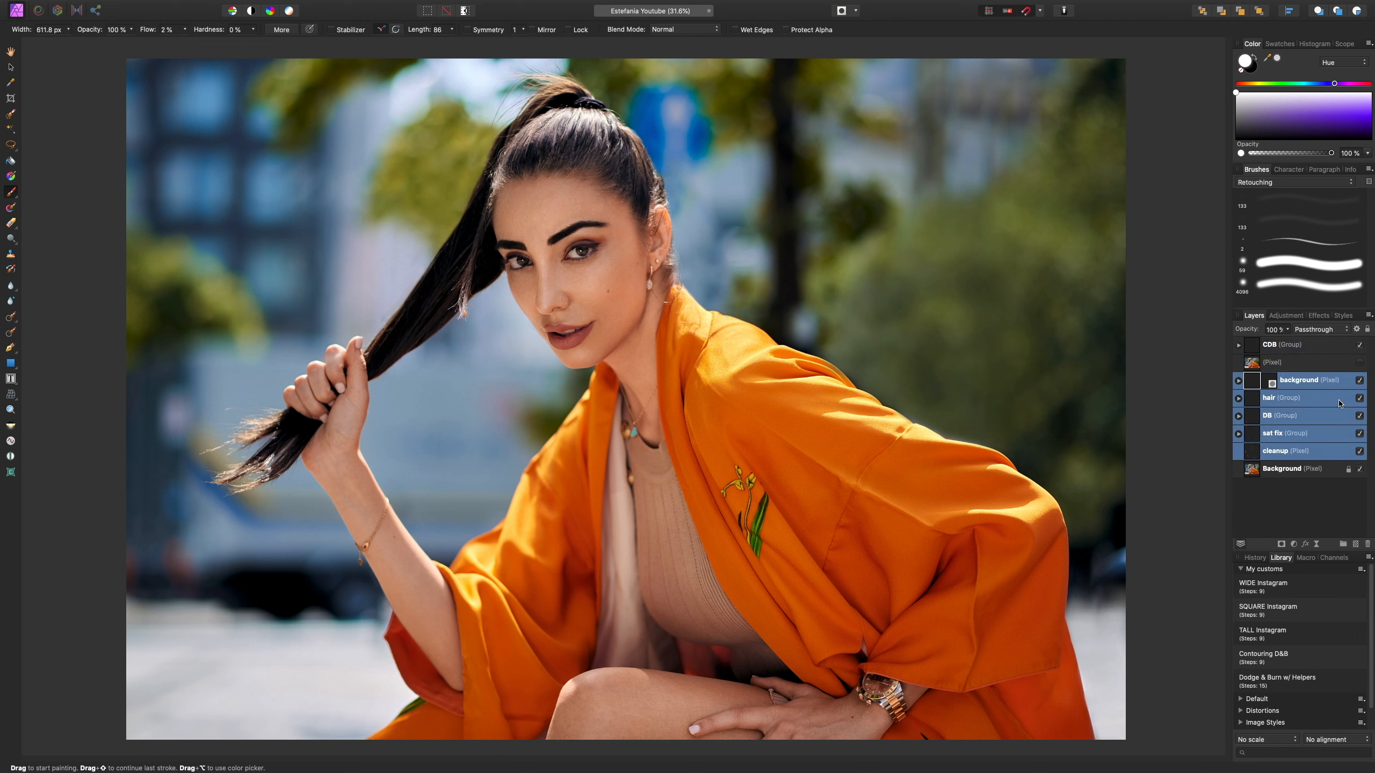
super+click(1332, 351)
click(1361, 347)
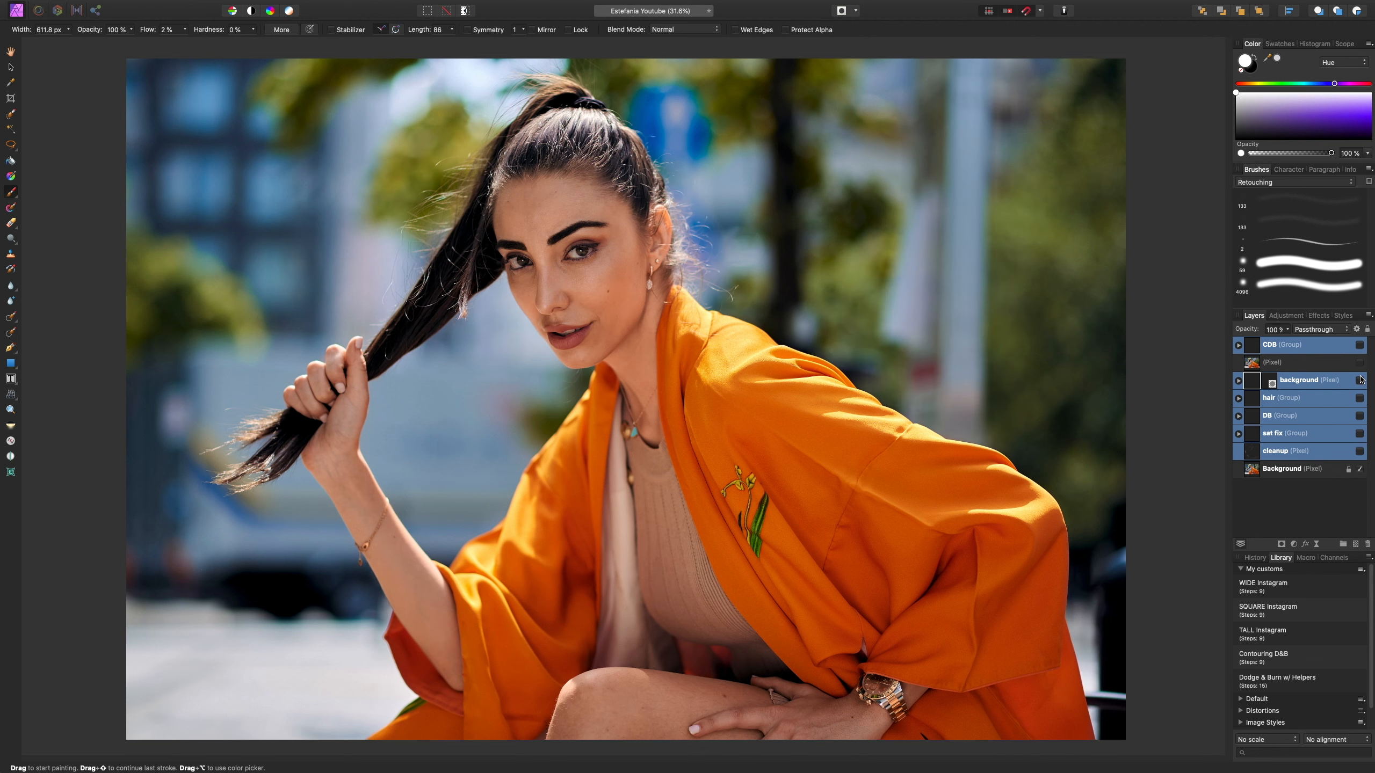
- Toggle the cleanup layer on its own to review its effect, leaving it shown
click(1336, 366)
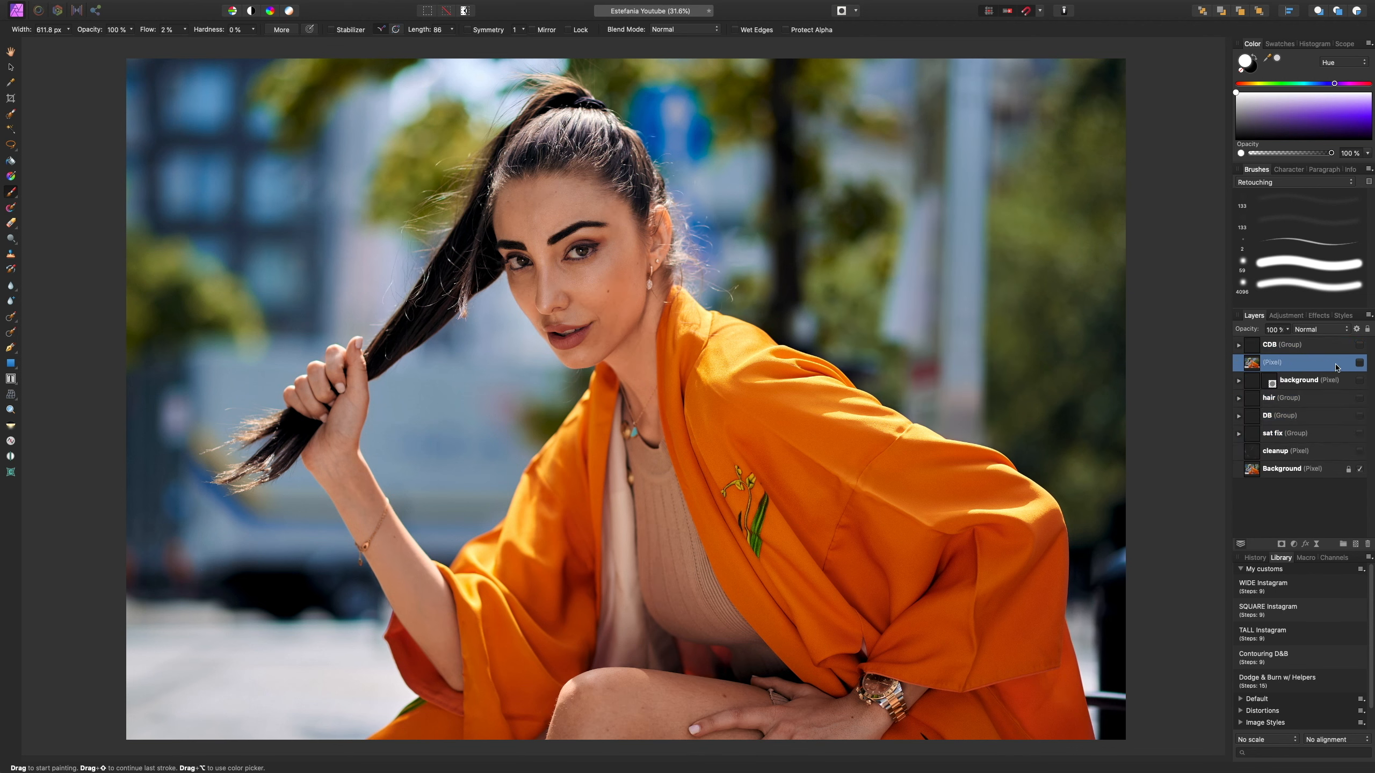
click(1332, 452)
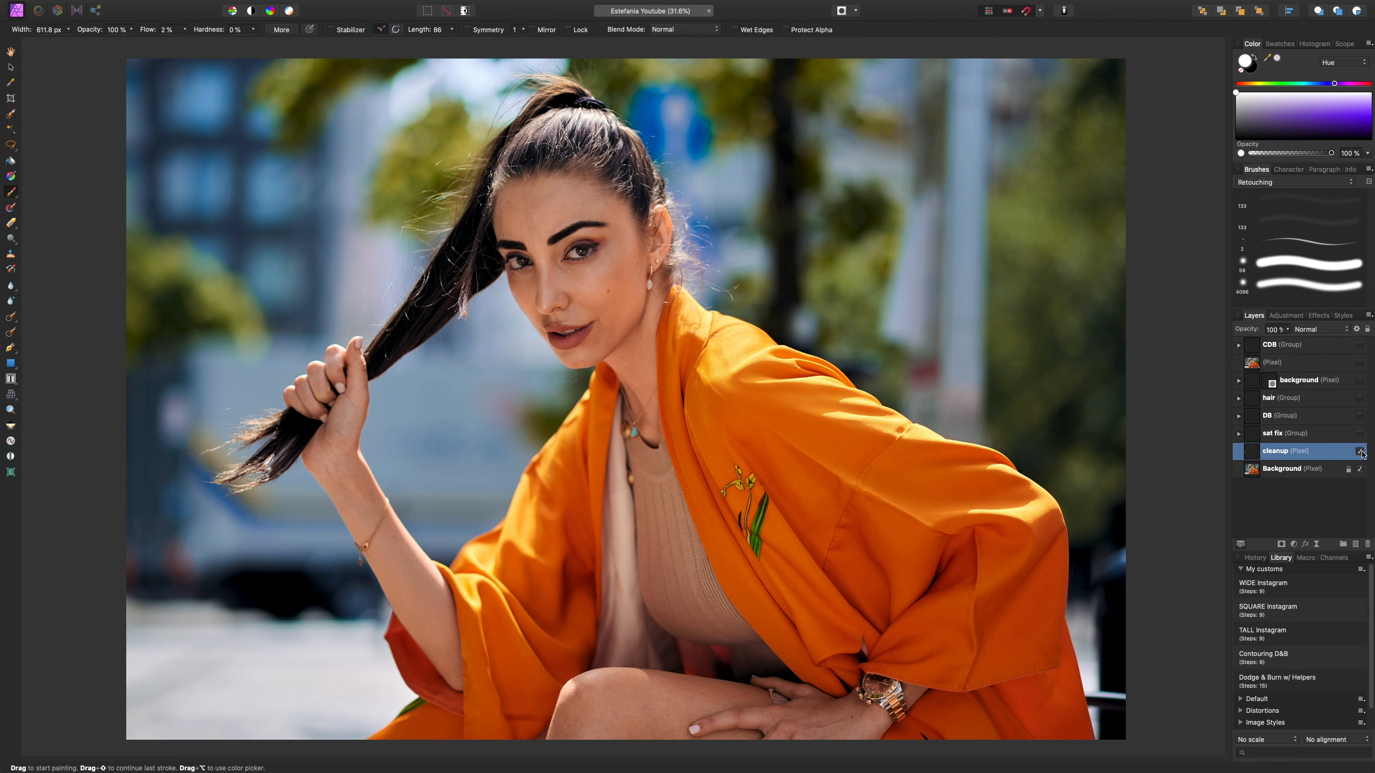
click(1361, 452)
click(1361, 452)
click(1362, 455)
- Show the sat fix group and examine its colour correction on the face at 100% zoom
click(1360, 434)
key(super+1)
drag(844, 287, 936, 664)
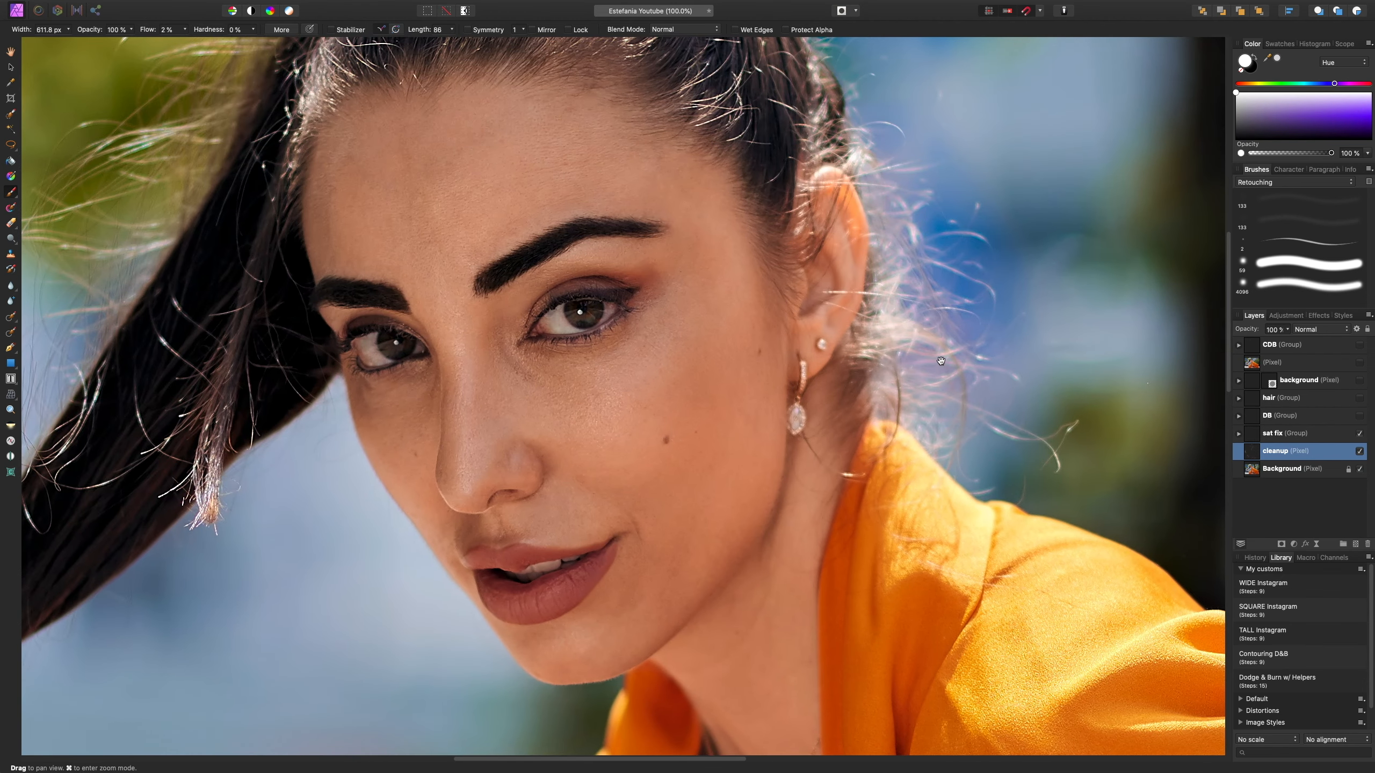
drag(941, 361, 952, 362)
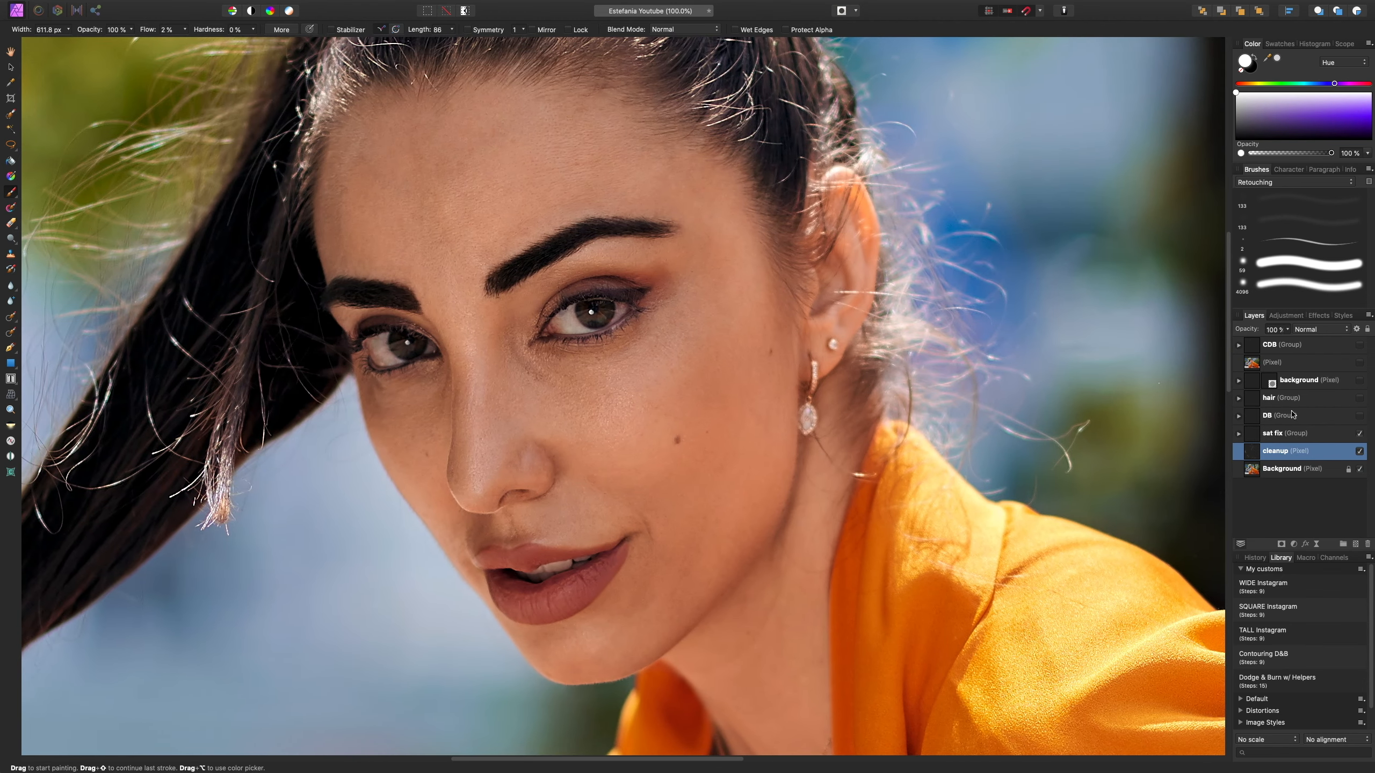
click(1365, 439)
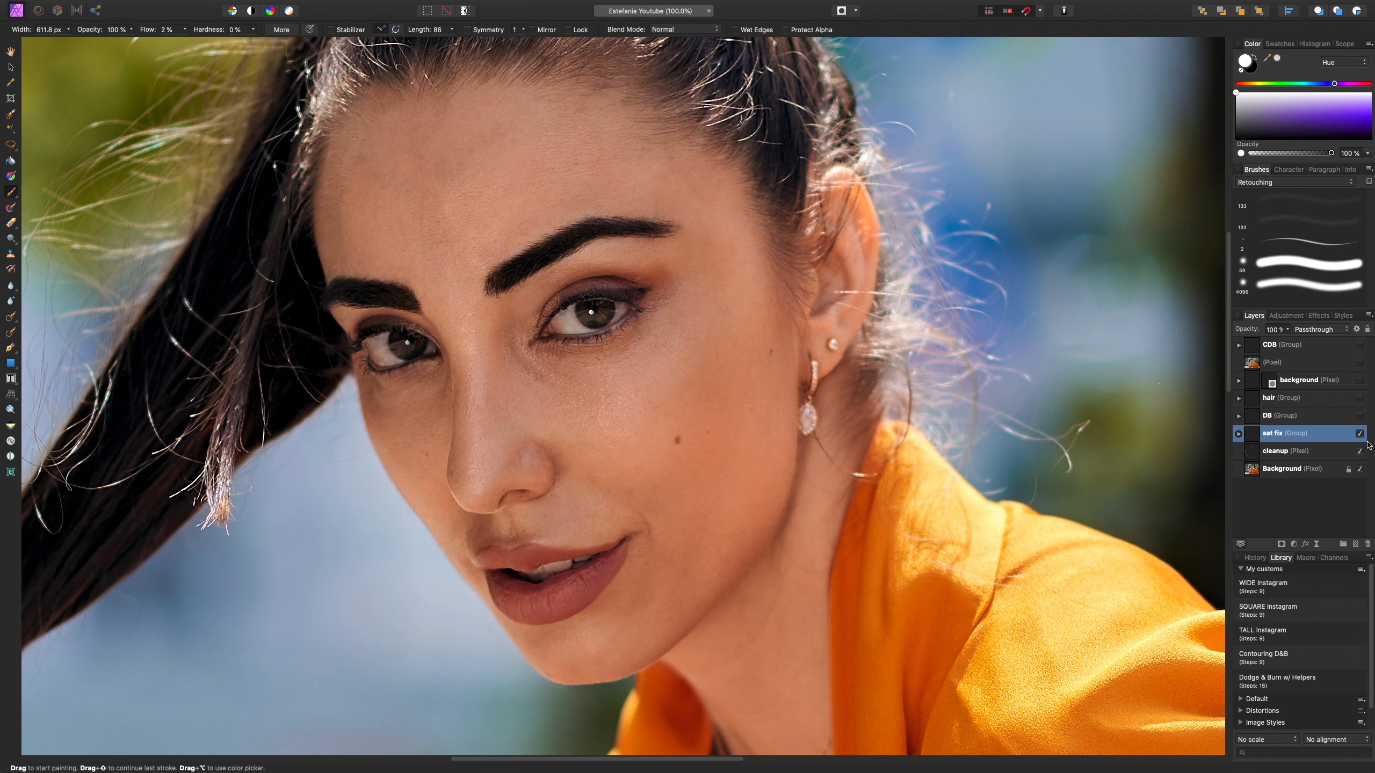
- Toggle the DB group on and off to review the dodge and burn on the face, leaving it shown
key(super+minus)
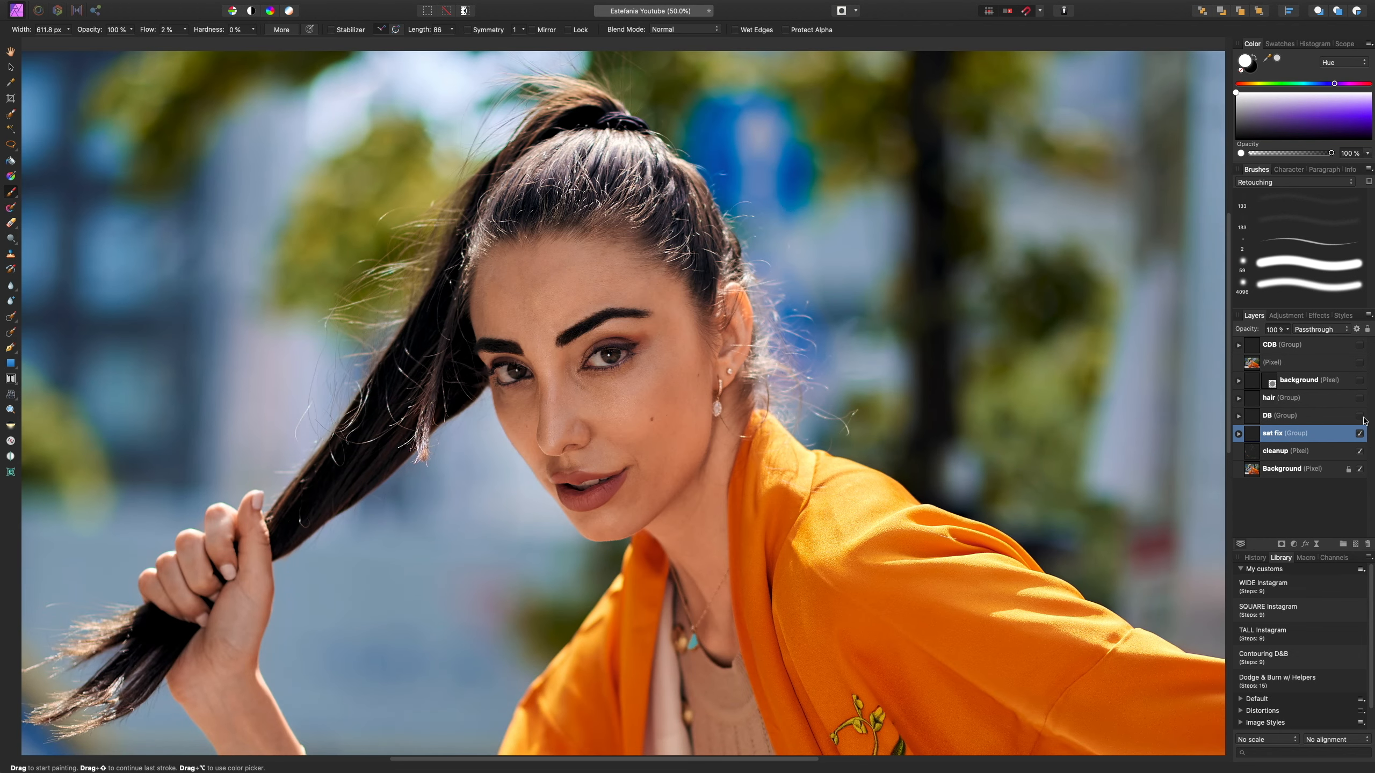
click(1360, 417)
click(1360, 417)
click(1360, 416)
click(1359, 416)
click(1360, 417)
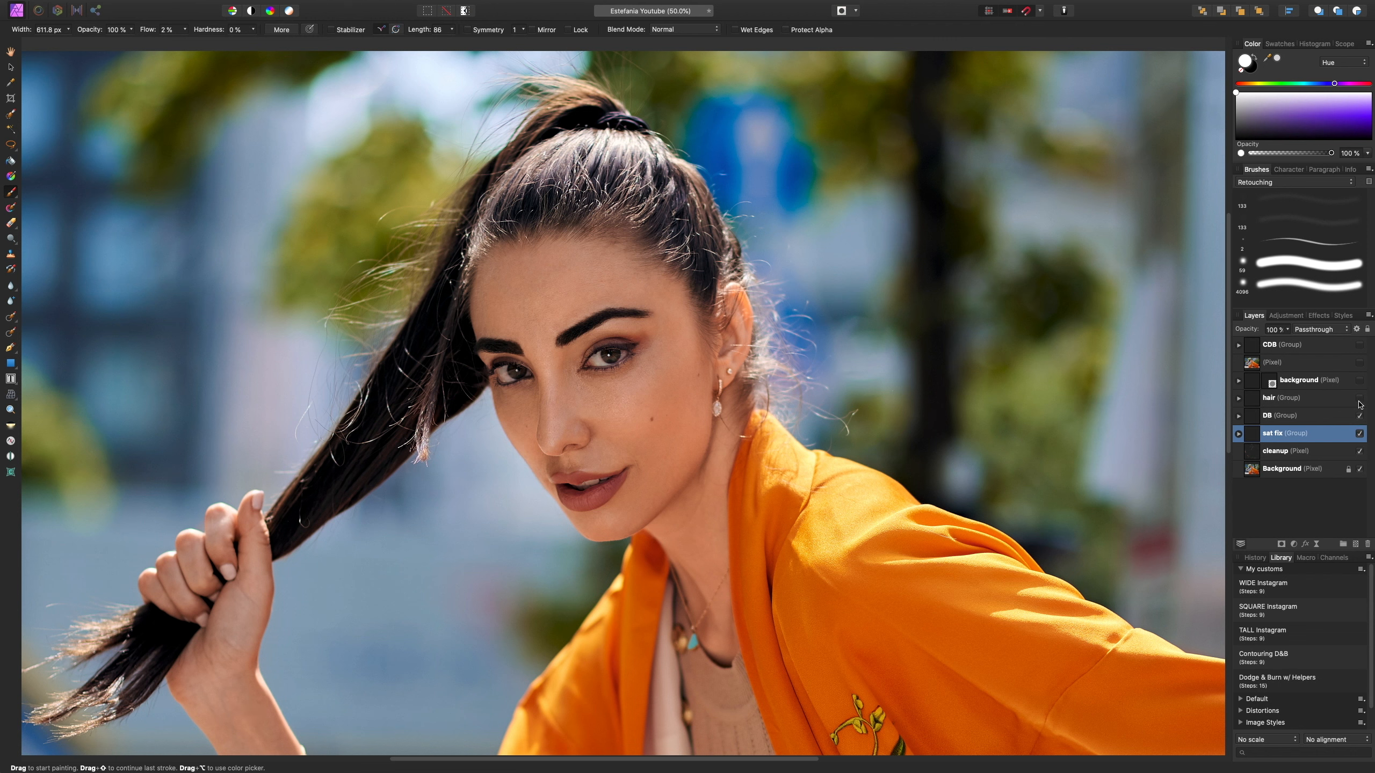
- Show the hair group and the background layer to review the hair and background cleanup across the full image
key(super+0)
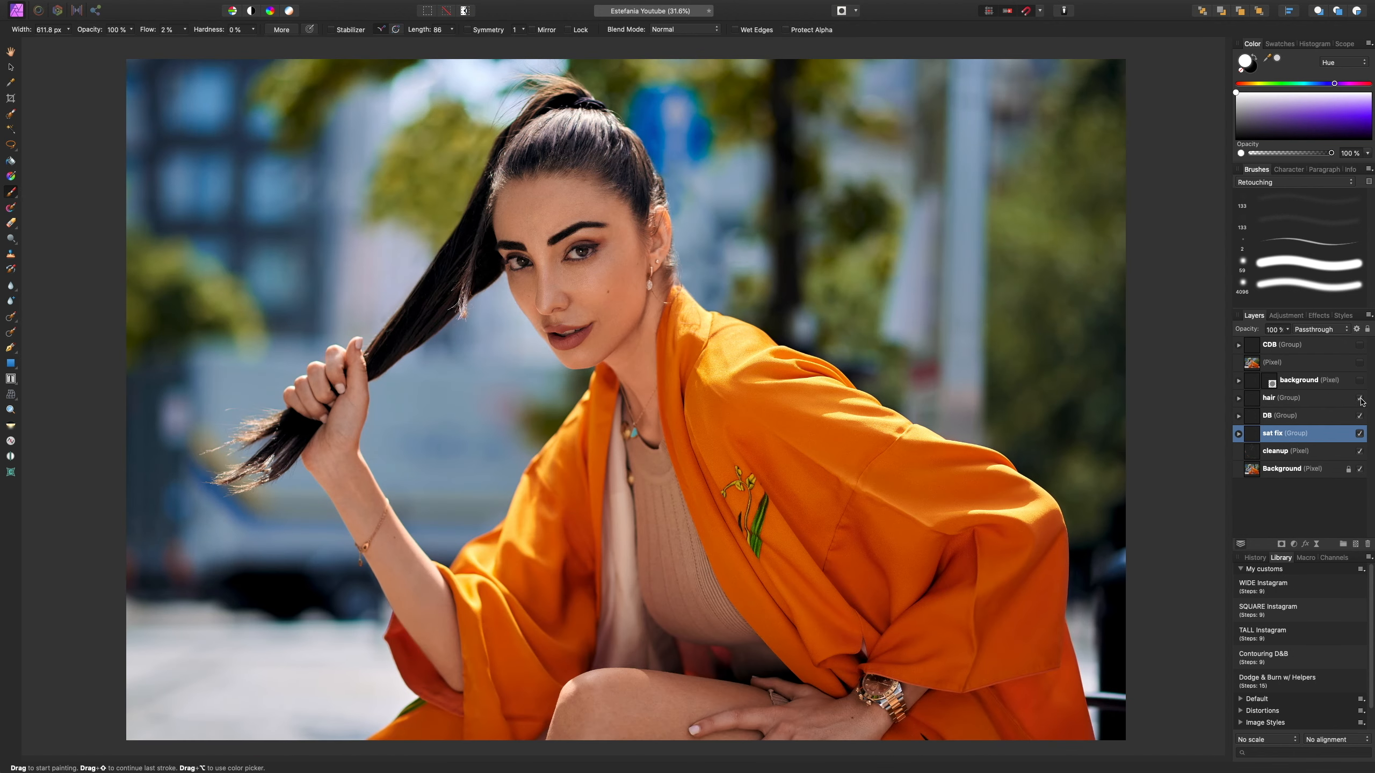
click(1360, 399)
click(1360, 380)
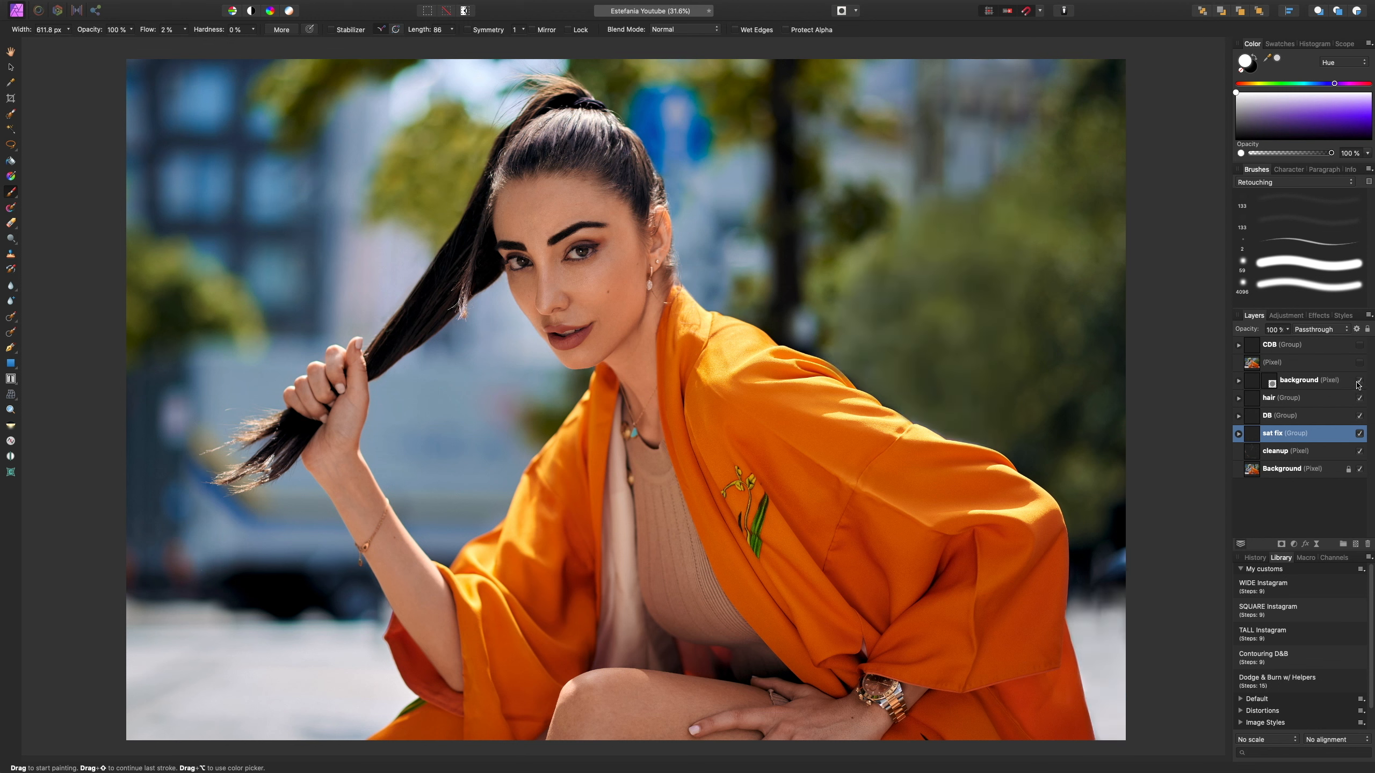
- Compare the image with the unnamed pixel layer shown and hidden, leaving it hidden, and show the CDB group
click(1360, 363)
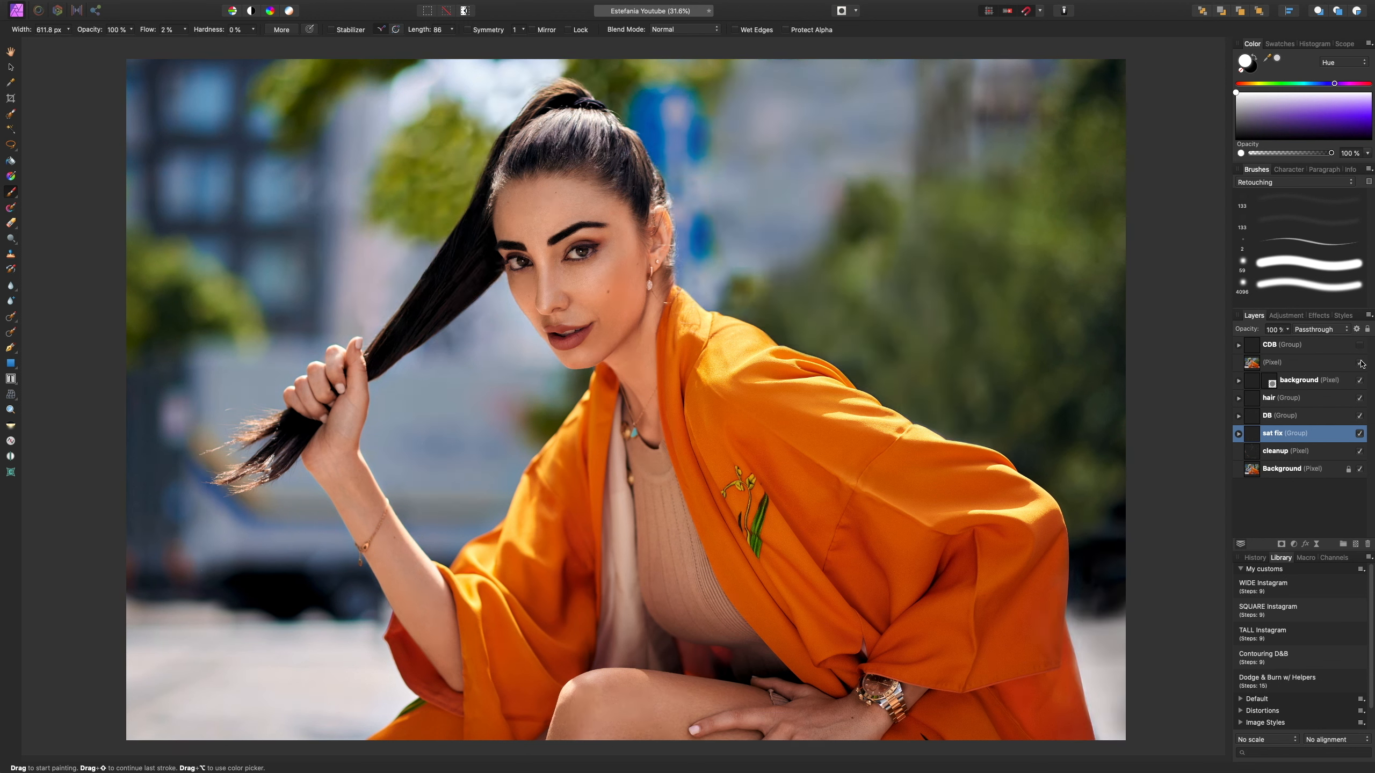
click(1360, 363)
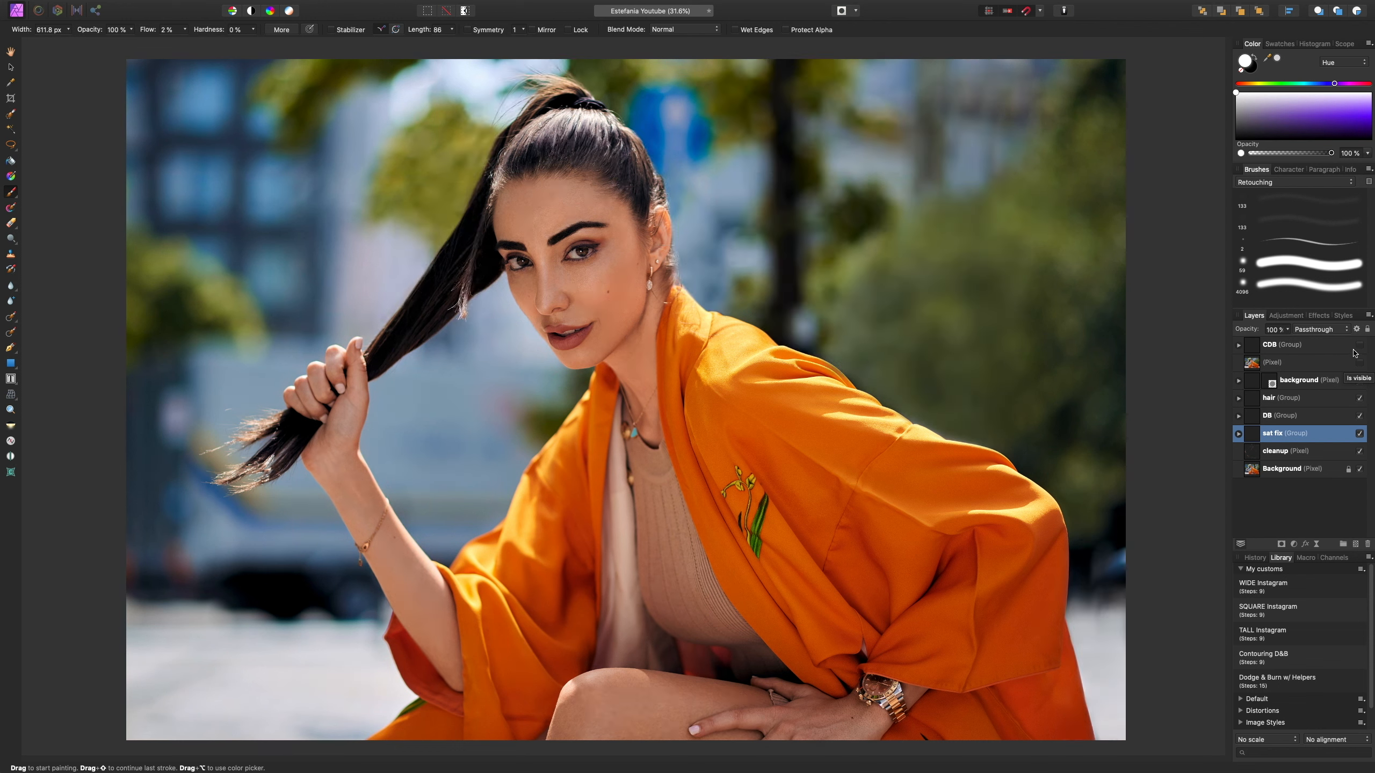
click(1361, 346)
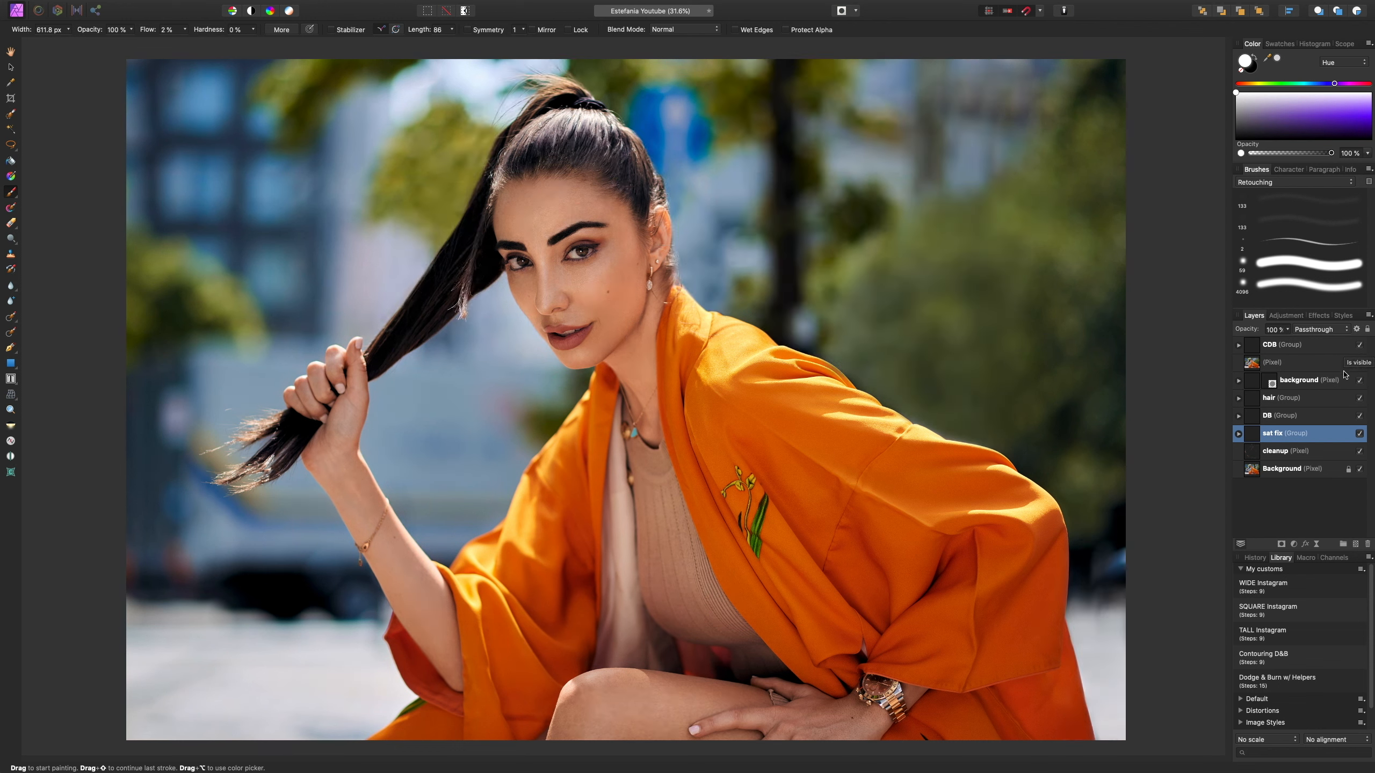
- Select the CDB, background, hair, DB, sat fix and cleanup layers and toggle their visibility together for a before-and-after comparison, leaving them shown
click(1344, 349)
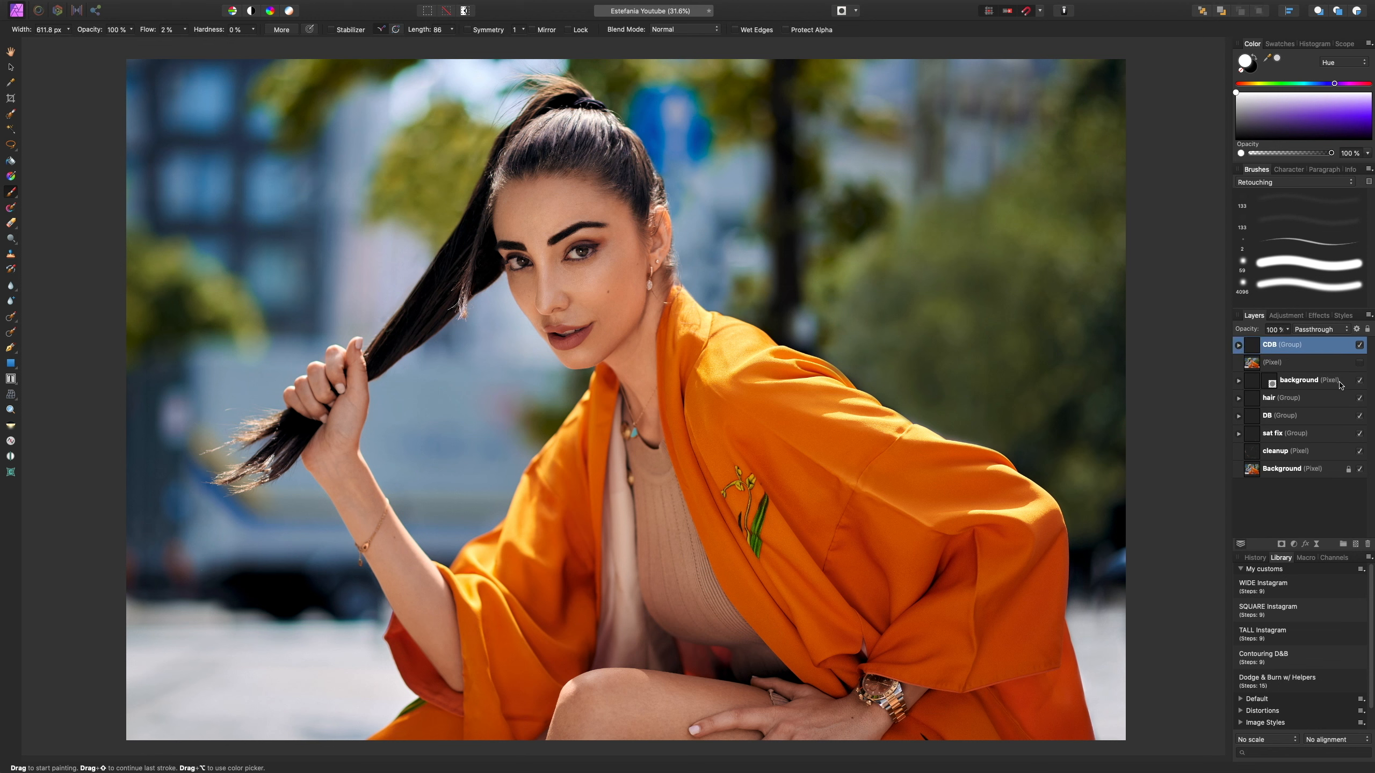
click(1341, 382)
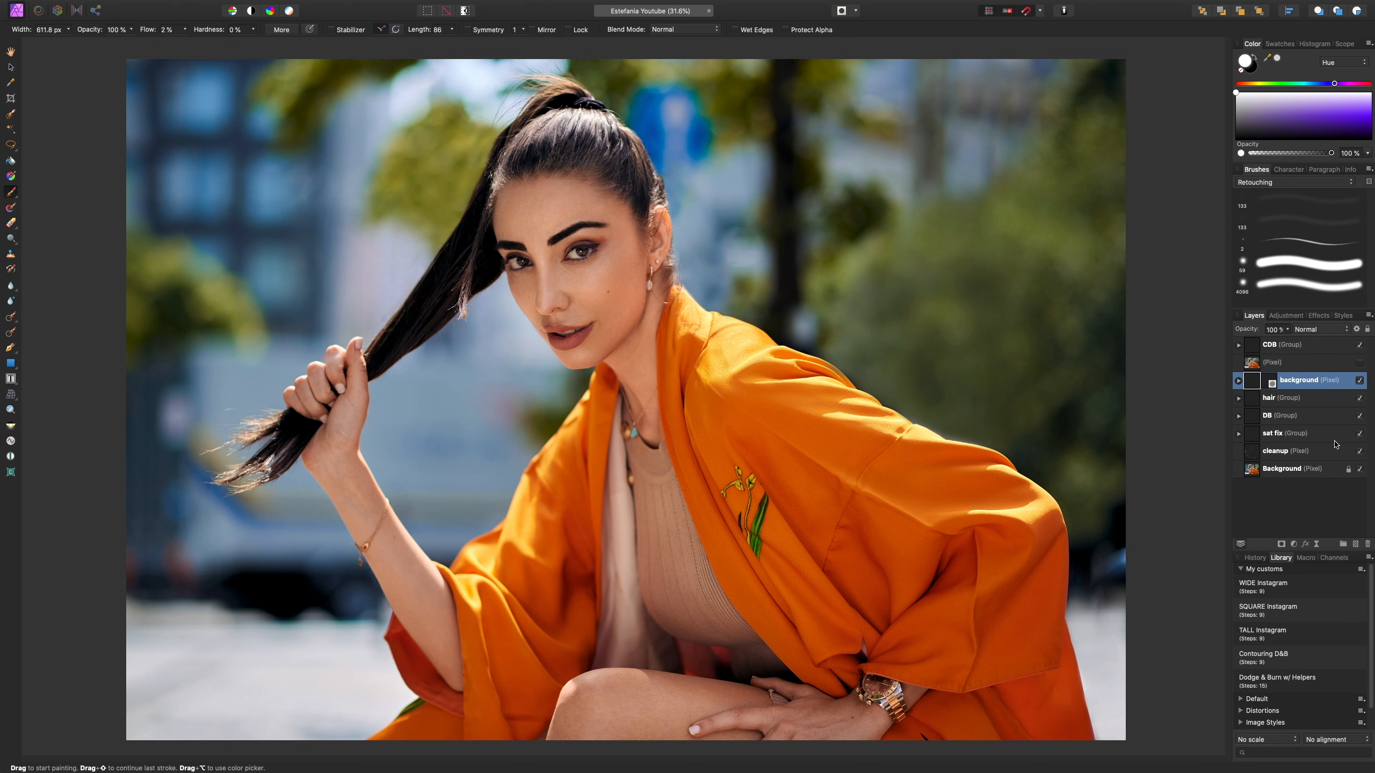
shift+click(1335, 455)
super+click(1339, 350)
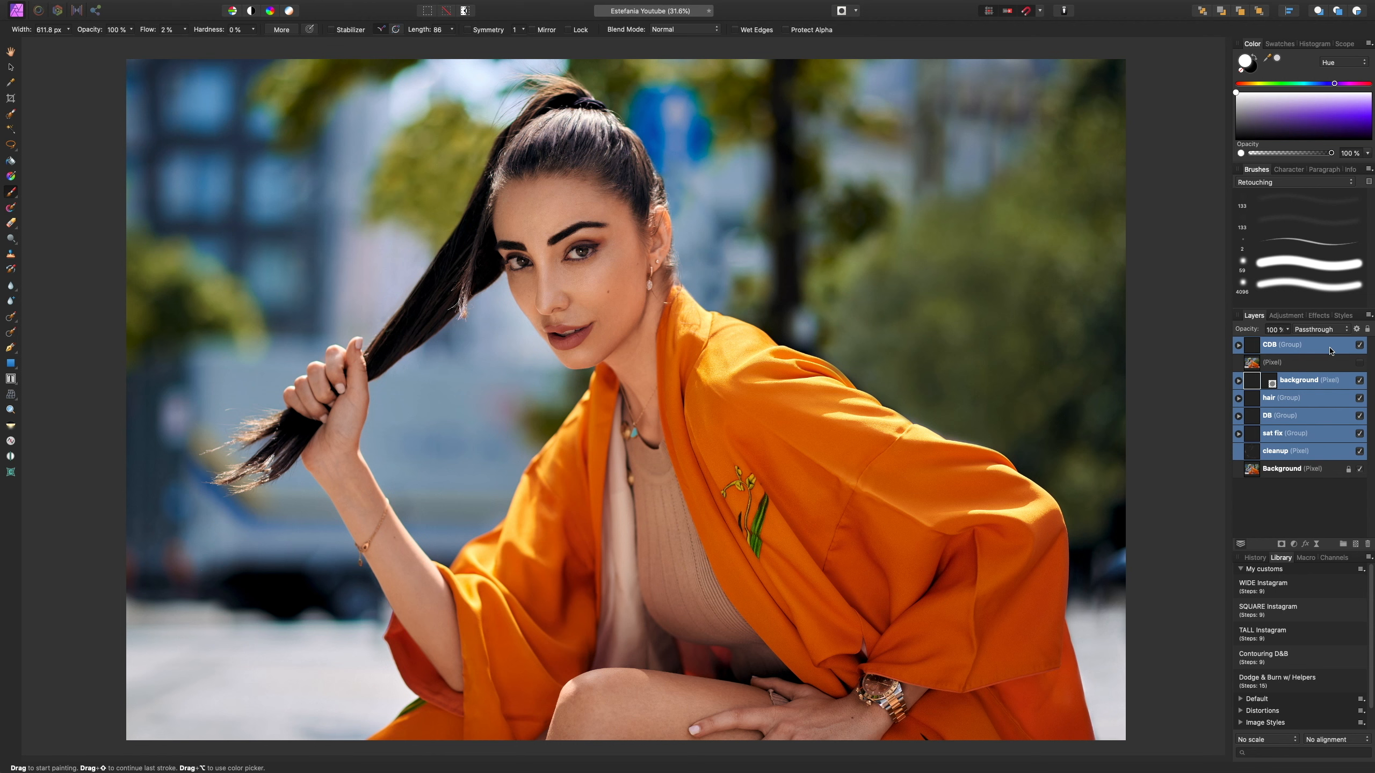
click(1361, 346)
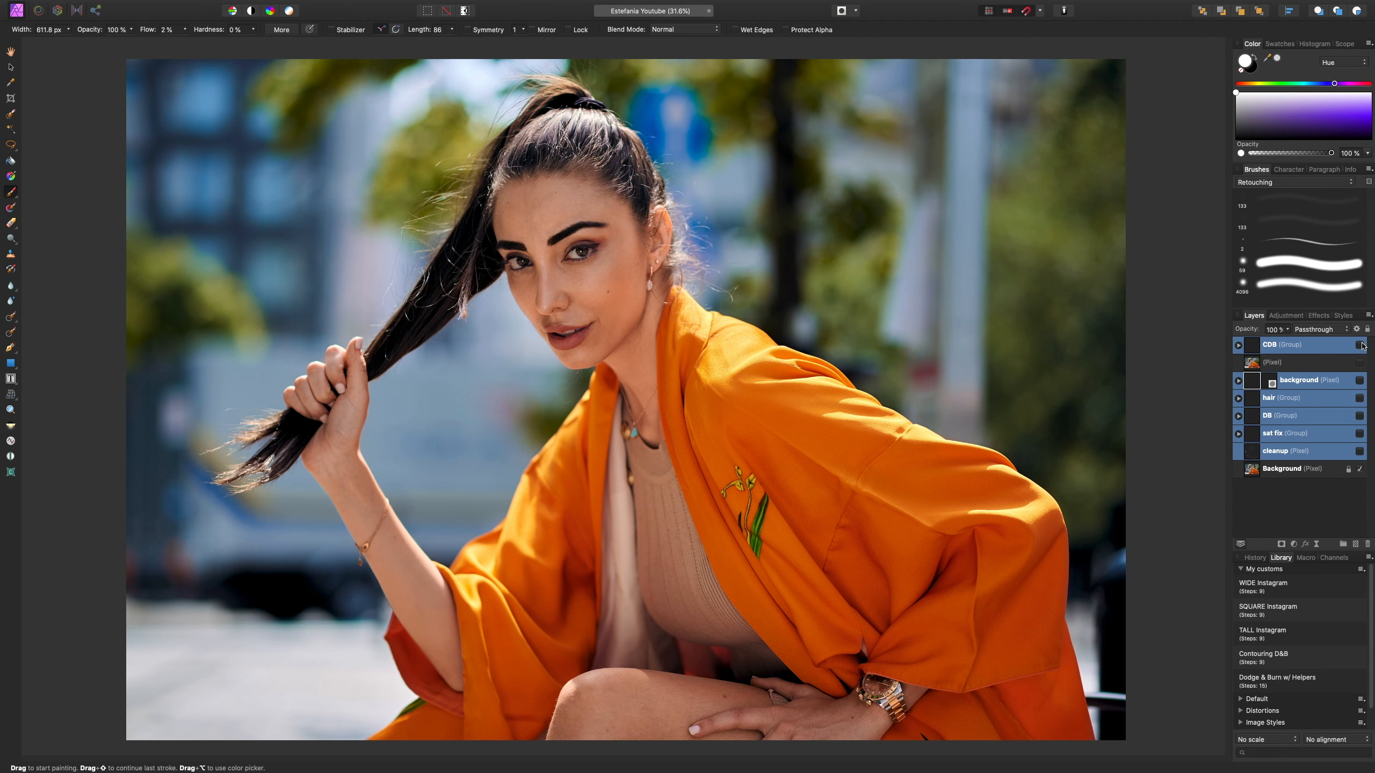
click(1361, 346)
click(1361, 347)
click(1361, 346)
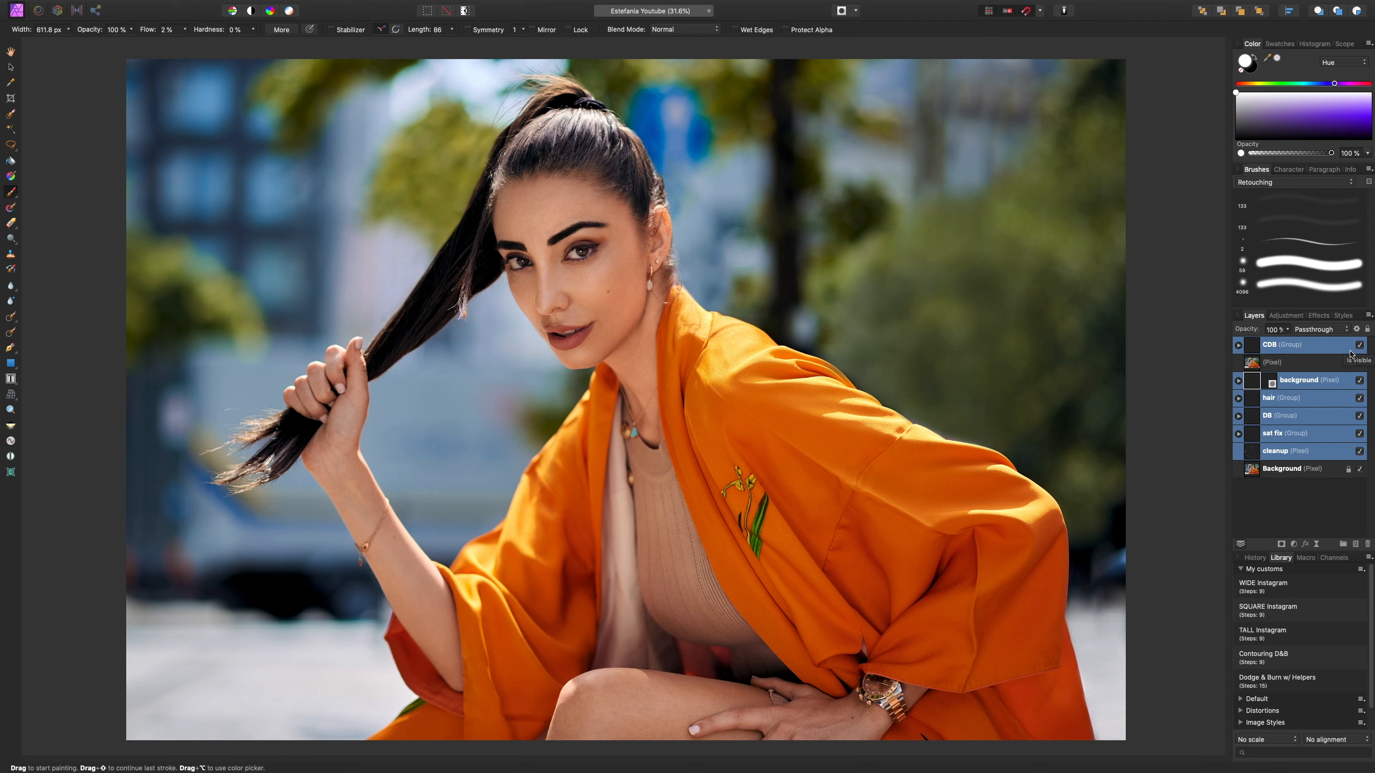